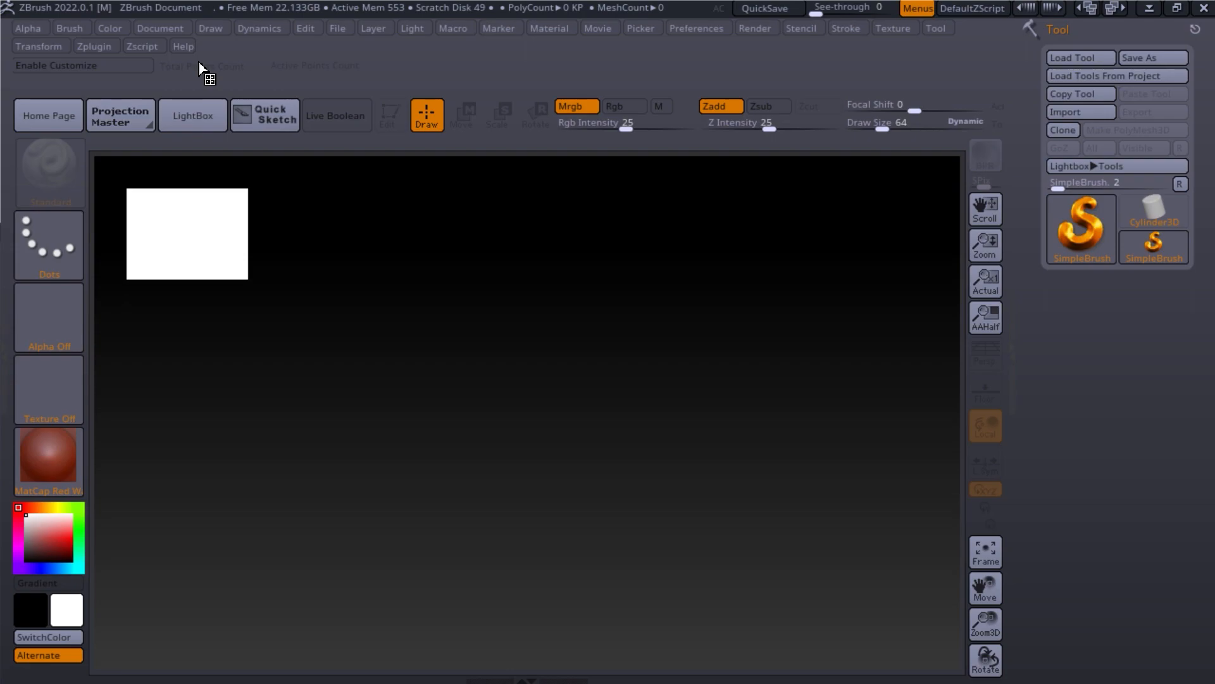
Step: Enlarge the document canvas and remove the gradient from its background
{"action": "left_click", "coordinate": [176, 29]}
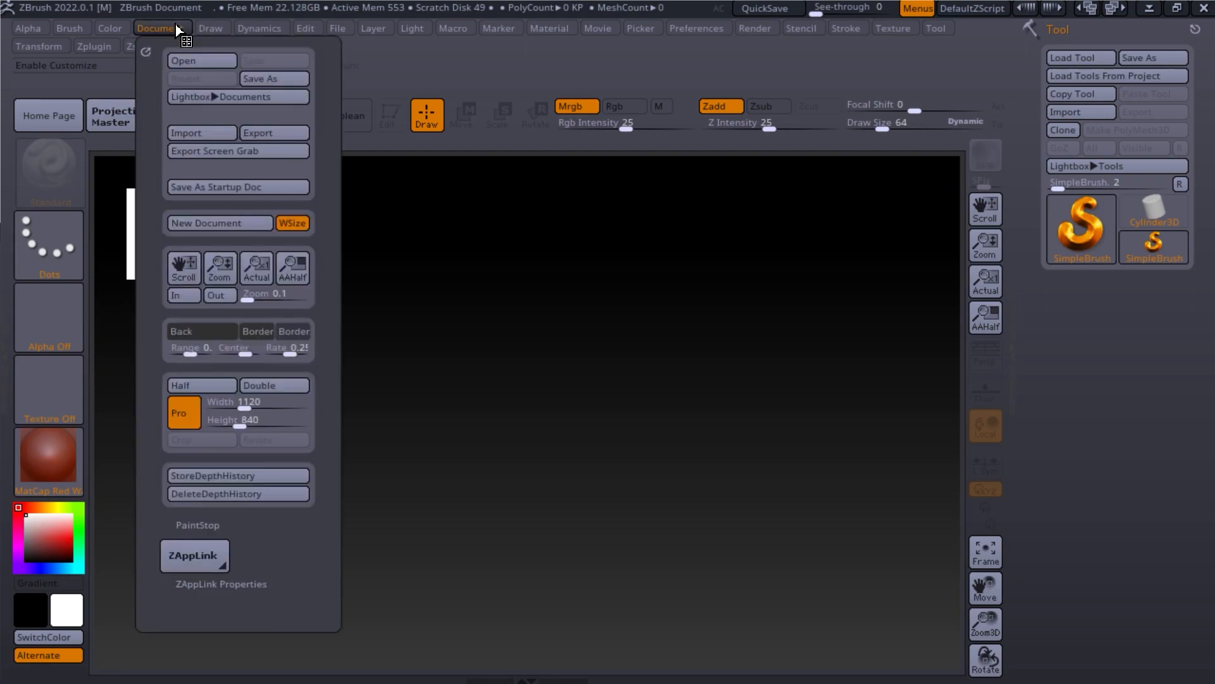
{"action": "left_click_drag", "start_coordinate": [247, 406], "coordinate": [256, 408]}
{"action": "left_click", "coordinate": [274, 438]}
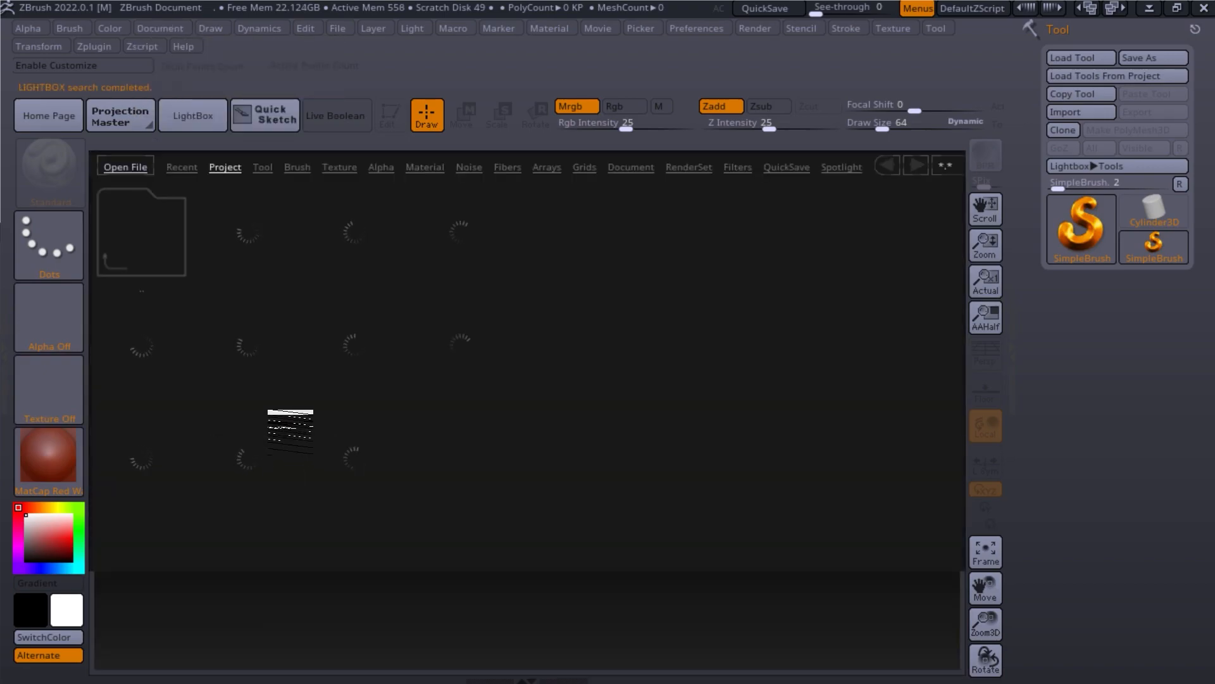
{"action": "left_click", "coordinate": [179, 29]}
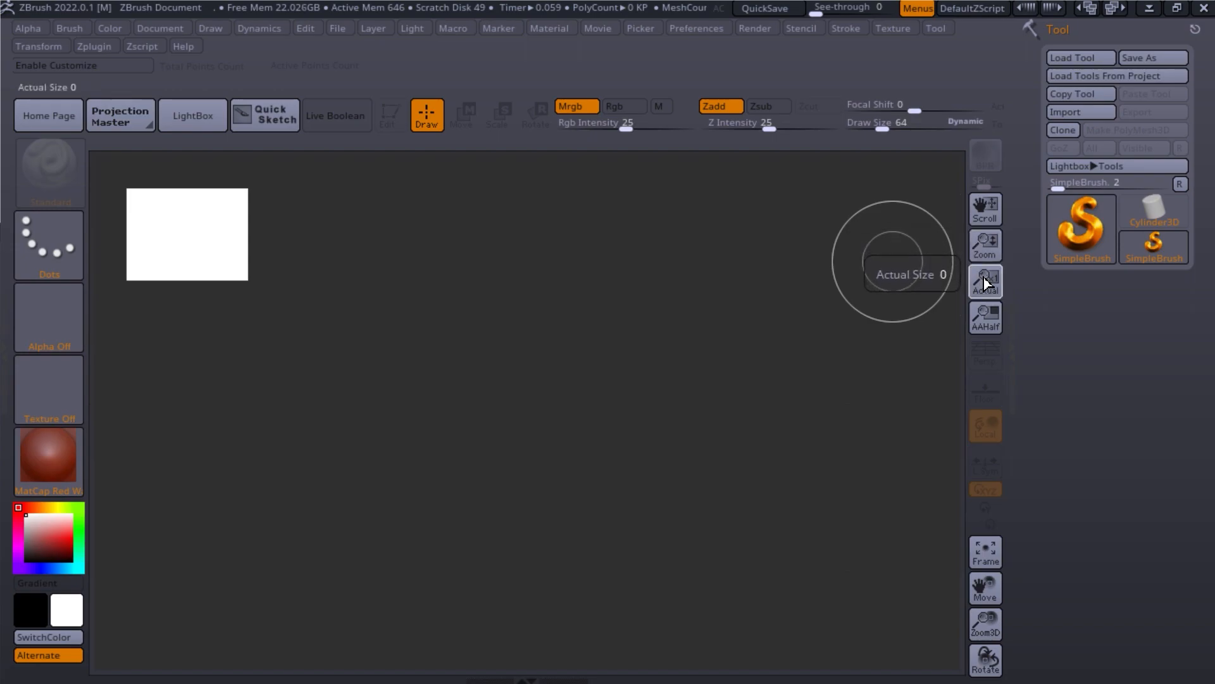
Step: Import the mesh Low_Shirt.obj from the desktop's 3d > Clothing folder
{"action": "left_click", "coordinate": [1073, 116]}
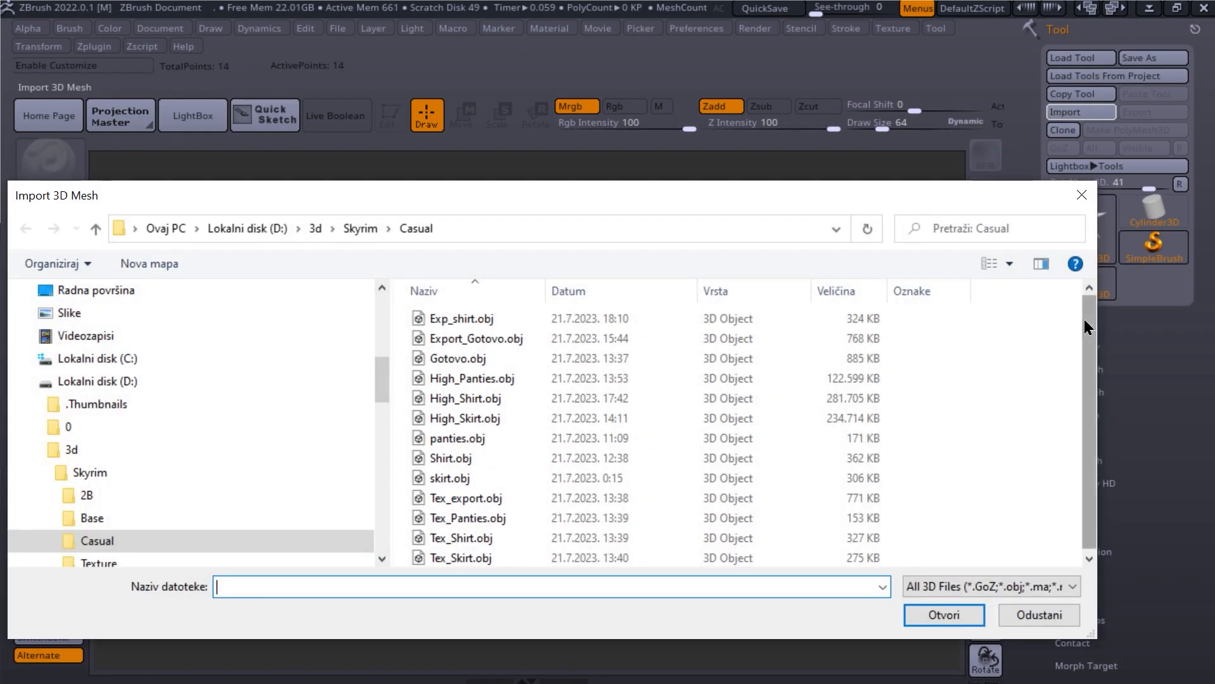
{"action": "left_click", "coordinate": [129, 298]}
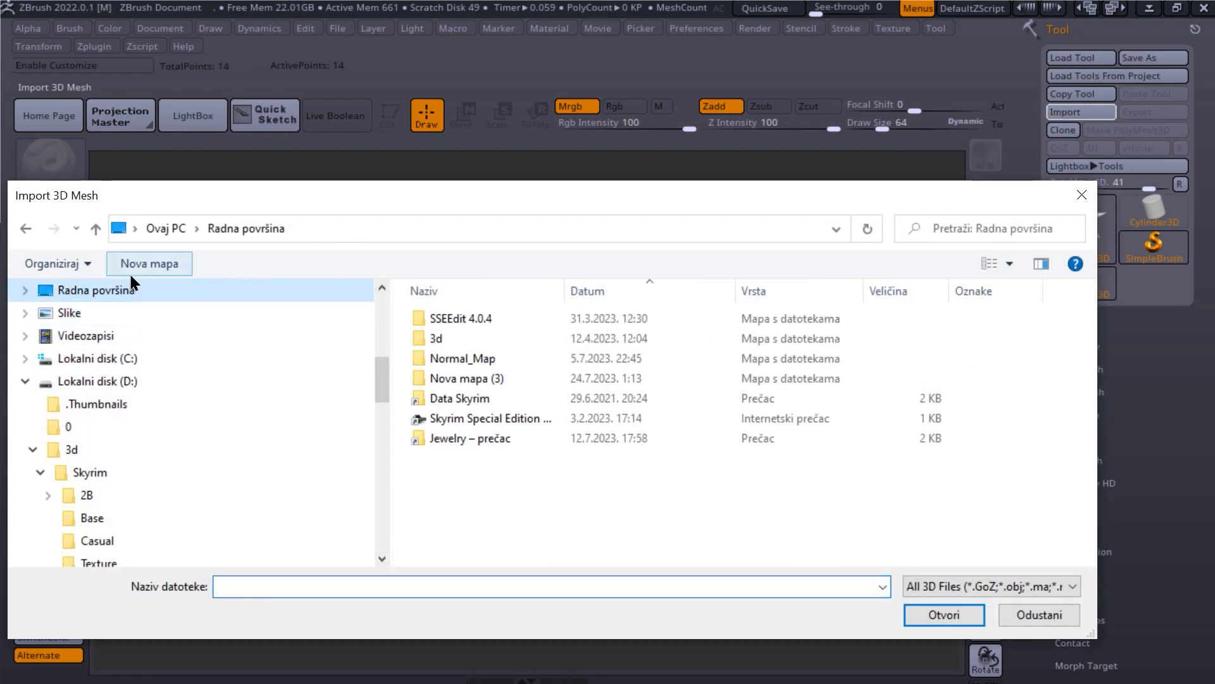
{"action": "double_click", "coordinate": [484, 336]}
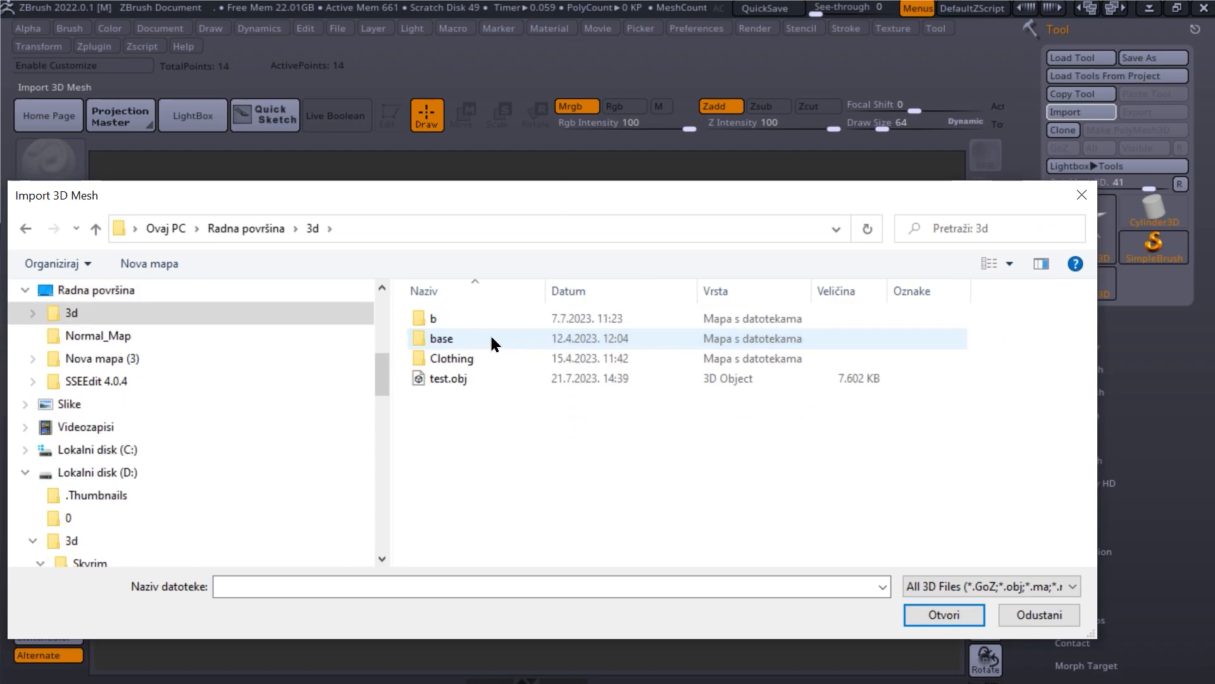
{"action": "double_click", "coordinate": [583, 358]}
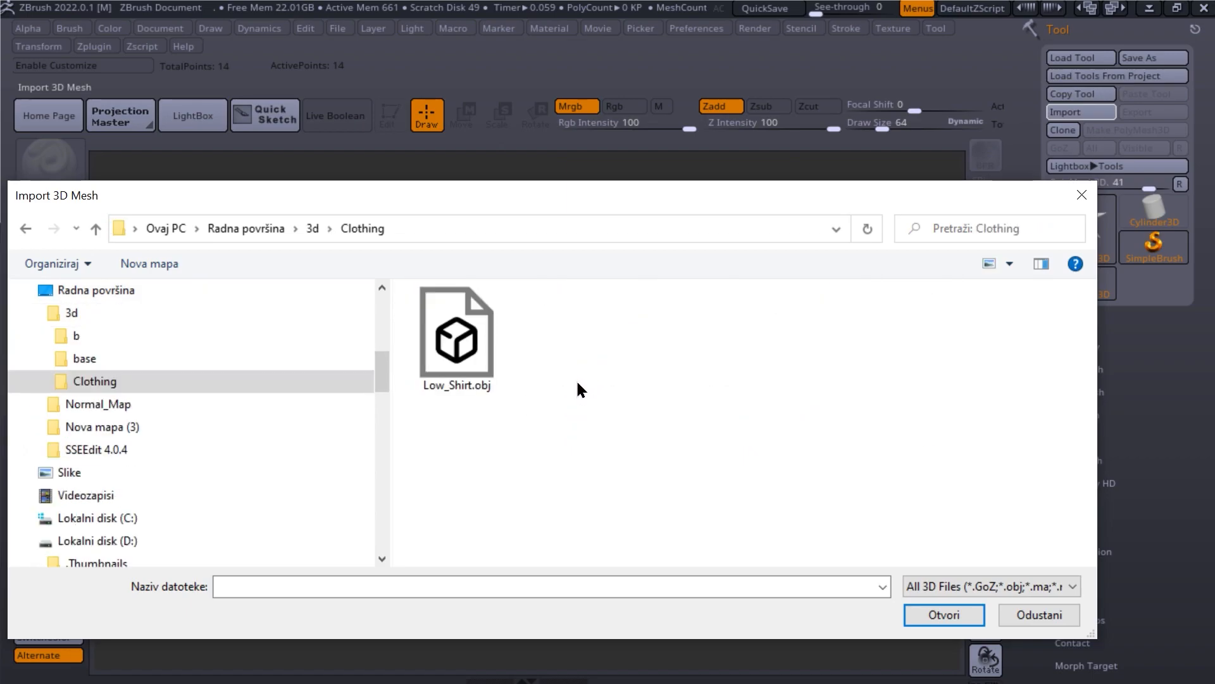
{"action": "double_click", "coordinate": [476, 372]}
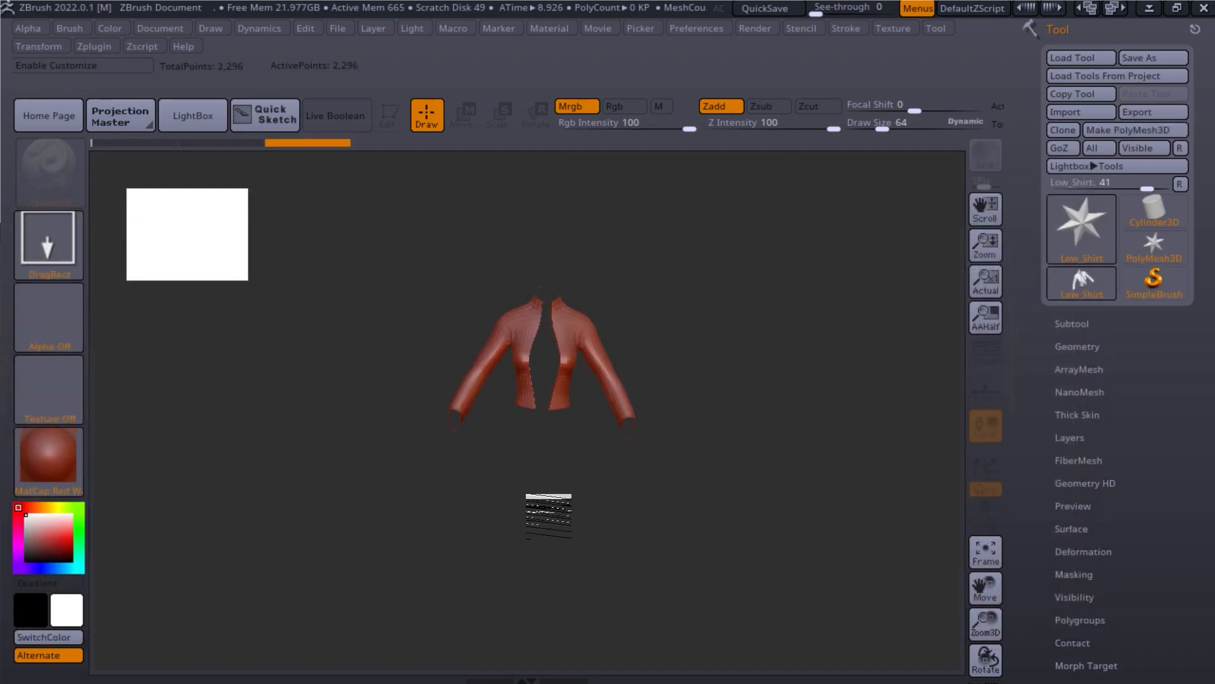
Step: Place the imported shirt on the canvas in Edit mode and convert it with Make PolyMesh3D
{"action": "left_click_drag", "start_coordinate": [549, 505], "coordinate": [543, 644]}
{"action": "left_click", "coordinate": [391, 120]}
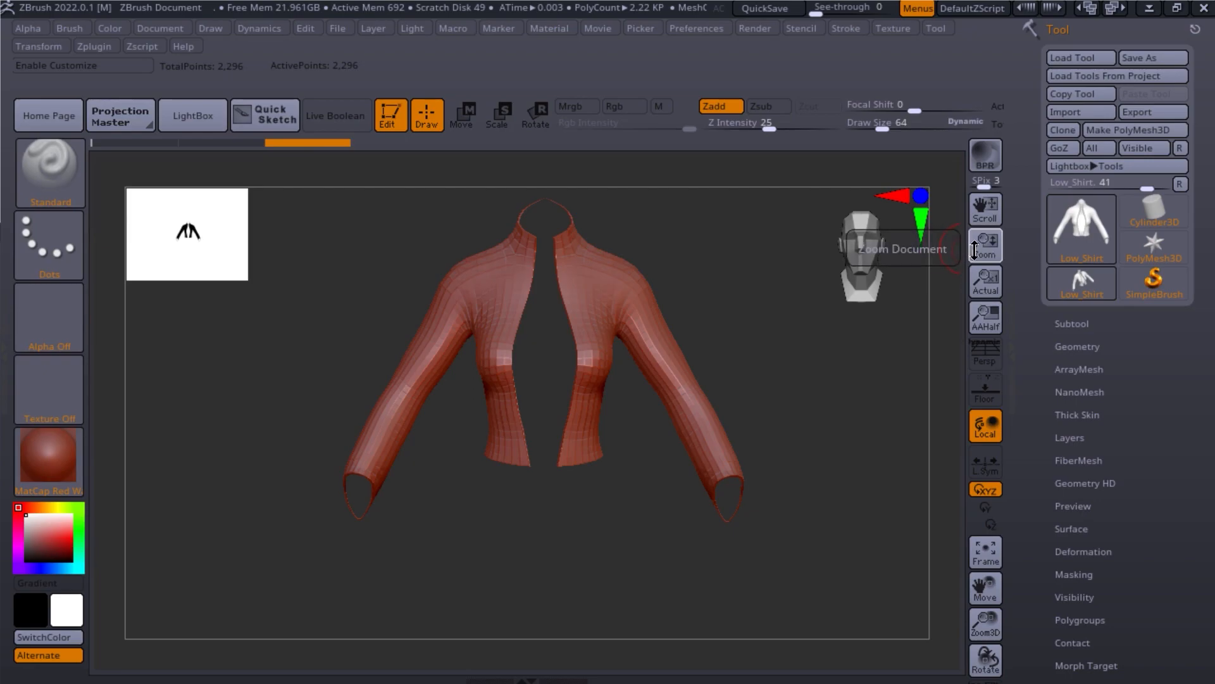
{"action": "left_click", "coordinate": [1137, 129]}
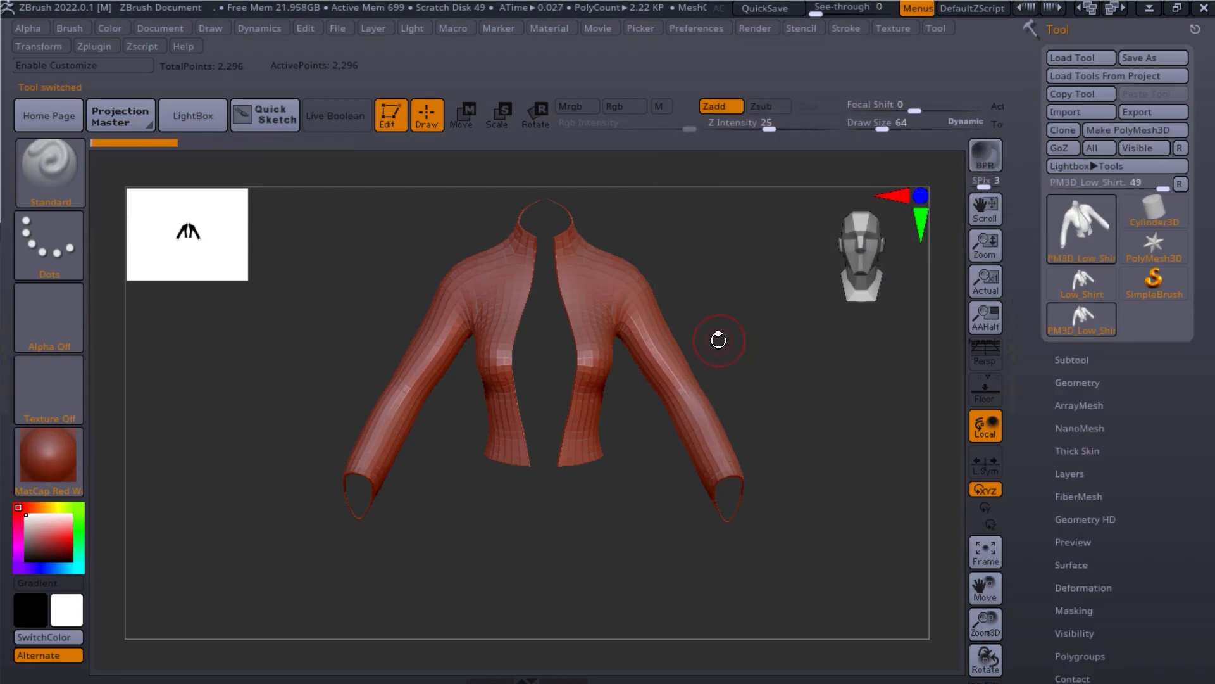
{"action": "right_click", "coordinate": [696, 356]}
{"action": "left_click_drag", "start_coordinate": [737, 339], "coordinate": [704, 405]}
{"action": "left_click_drag", "start_coordinate": [456, 536], "coordinate": [584, 614]}
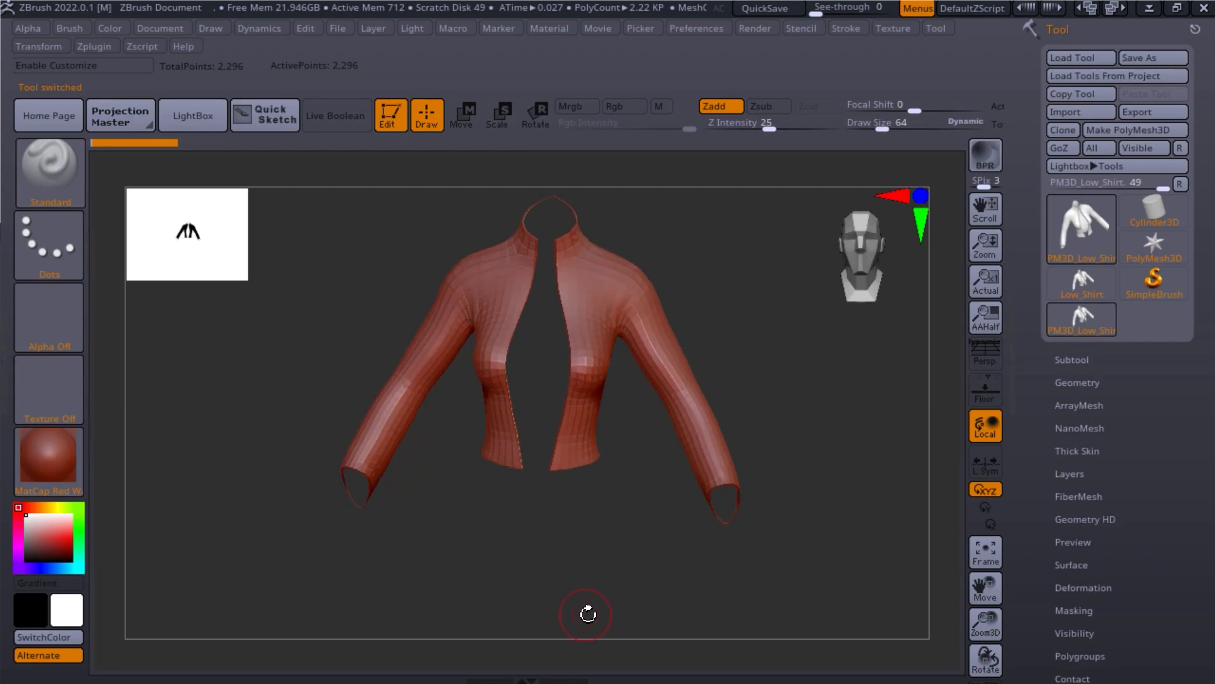
Step: Apply the Green Metallic MatCap material to the shirt
{"action": "left_click", "coordinate": [63, 469]}
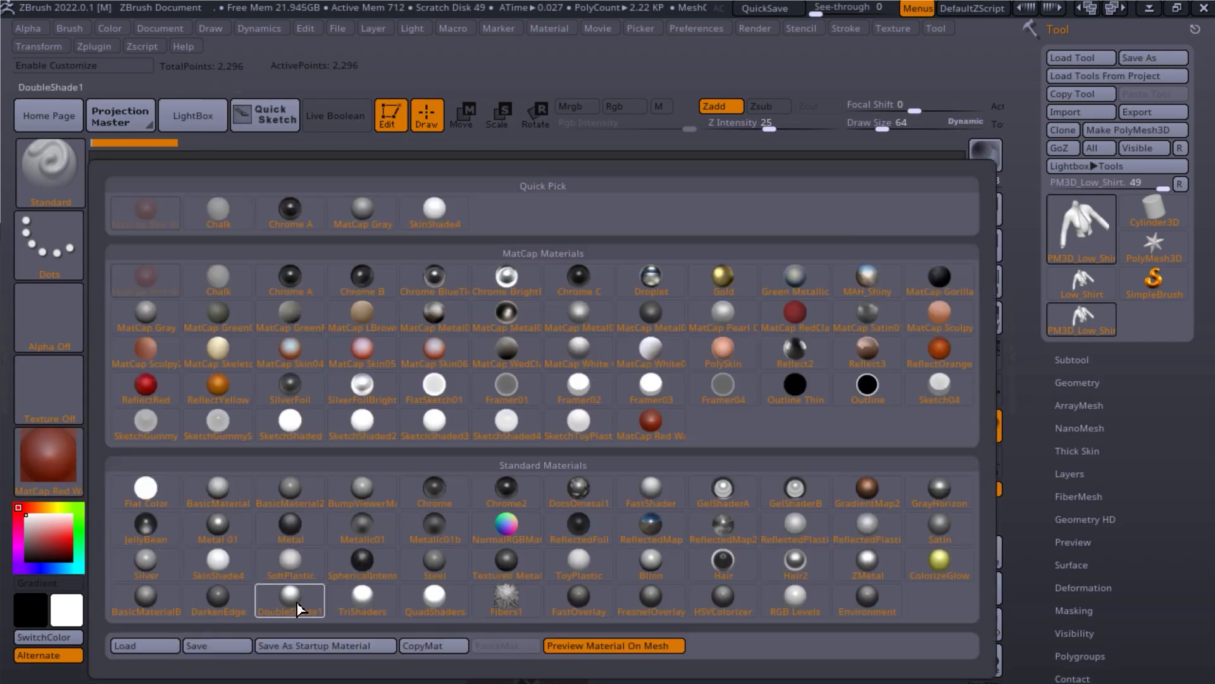
{"action": "left_click", "coordinate": [808, 269]}
{"action": "left_click_drag", "start_coordinate": [795, 338], "coordinate": [765, 428]}
{"action": "left_click_drag", "start_coordinate": [788, 369], "coordinate": [823, 383], "text": "alt"}
{"action": "left_click_drag", "start_coordinate": [785, 418], "coordinate": [826, 427], "text": "alt"}
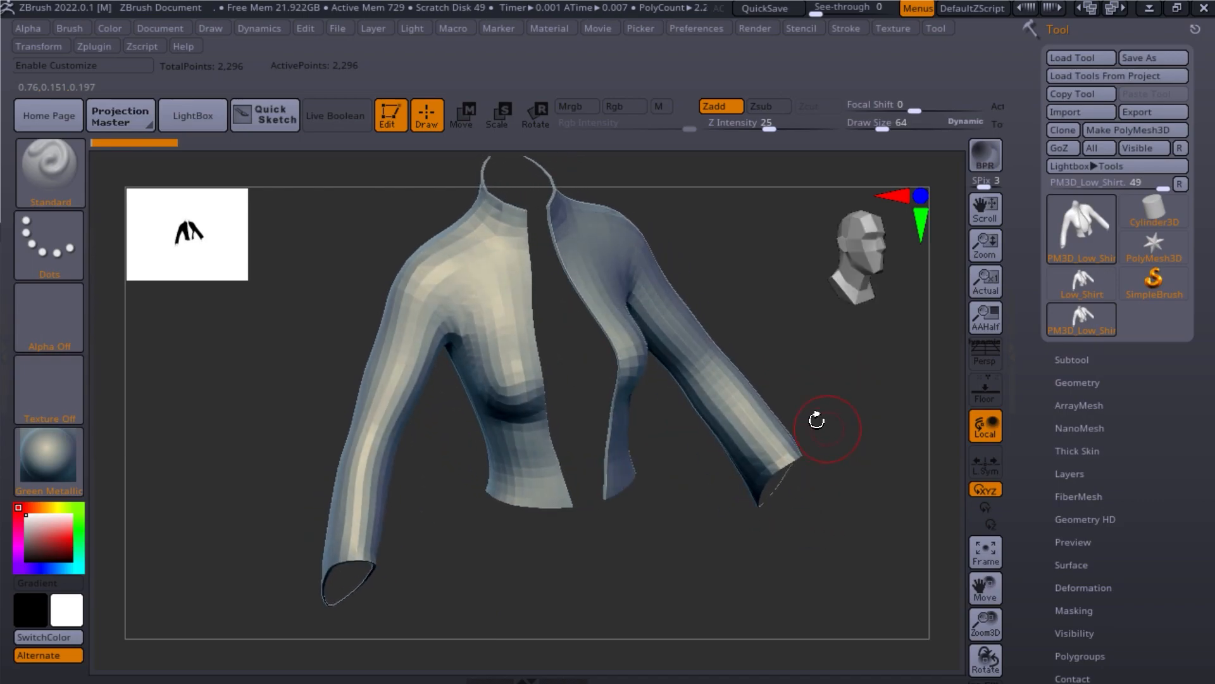
Step: Try the MatCap Gray material on the shirt and return to Green Metallic
{"action": "left_click", "coordinate": [75, 489]}
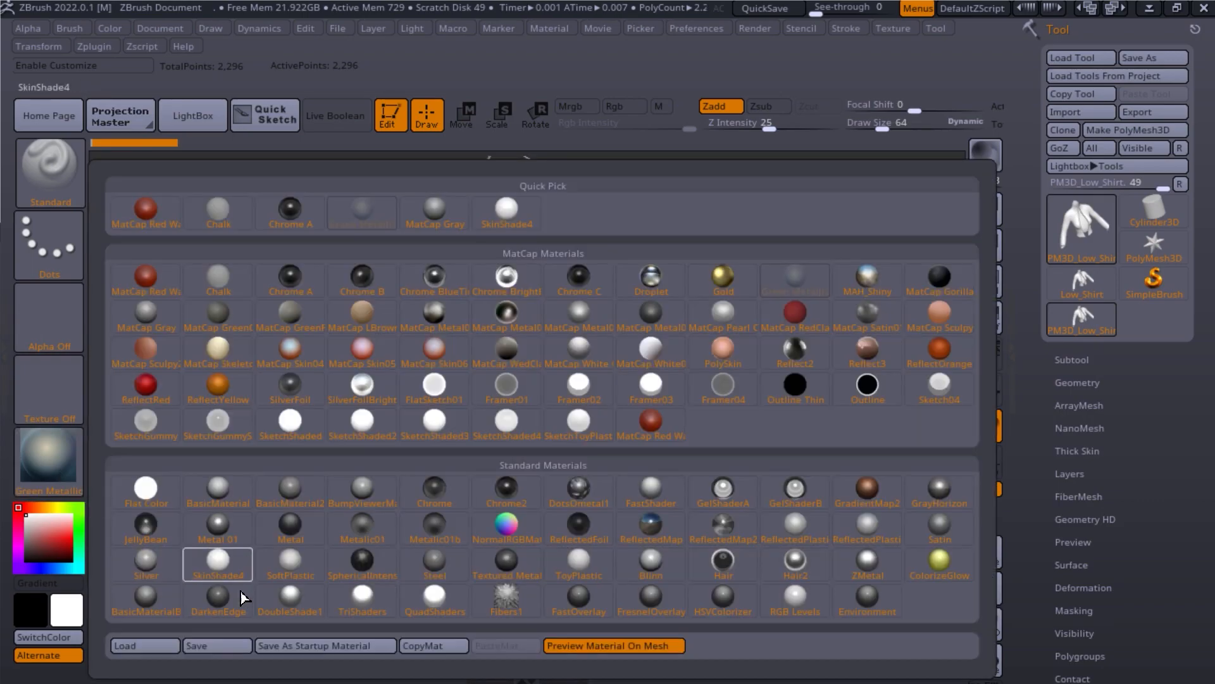
{"action": "left_click", "coordinate": [452, 222]}
{"action": "left_click_drag", "start_coordinate": [773, 380], "coordinate": [733, 309]}
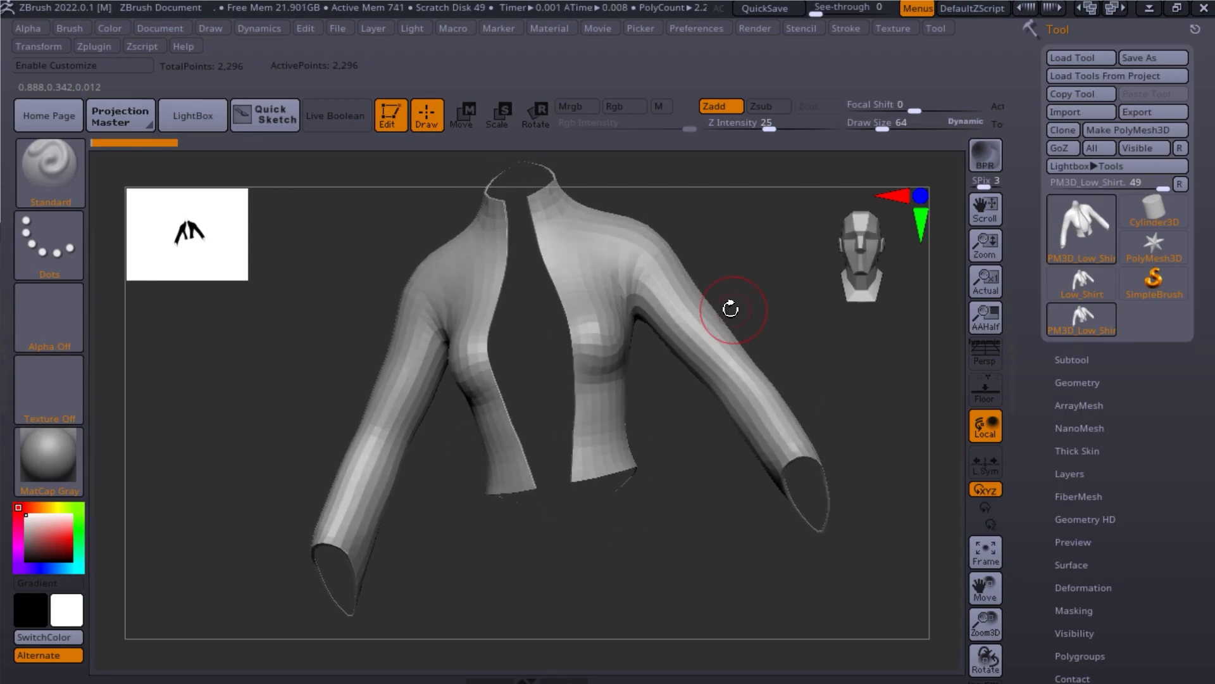
{"action": "left_click", "coordinate": [49, 457]}
{"action": "left_click", "coordinate": [812, 278]}
{"action": "left_click_drag", "start_coordinate": [823, 338], "coordinate": [826, 450]}
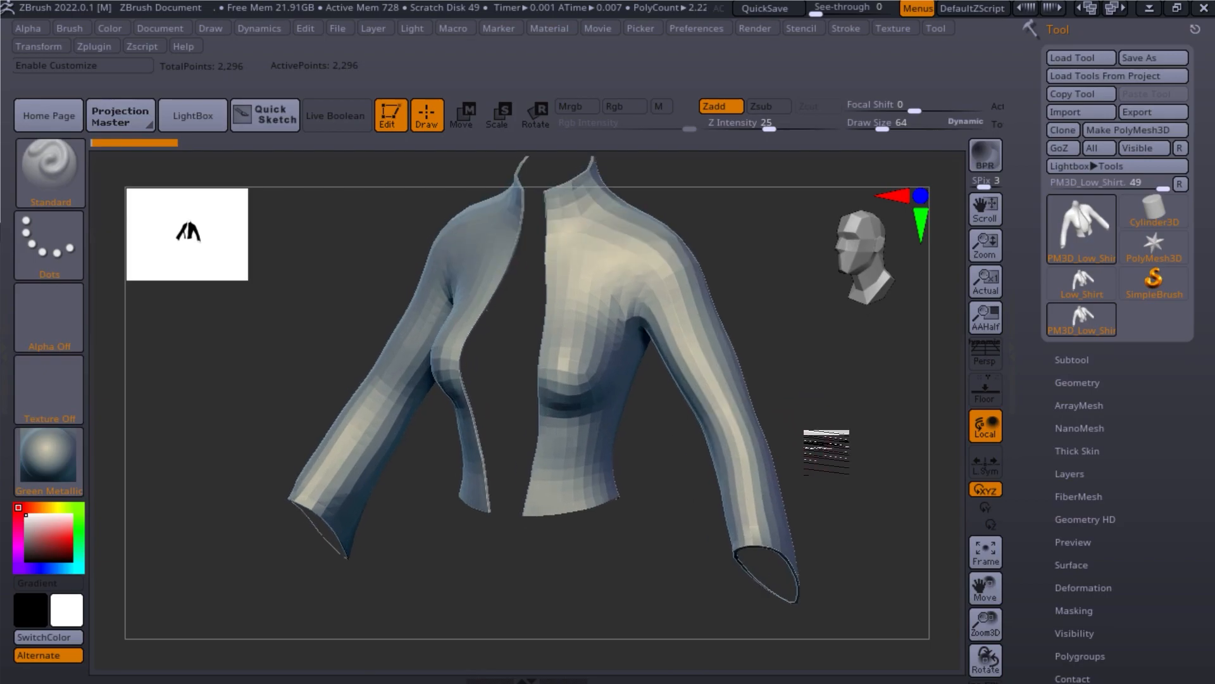
Step: Turn on the polyframe display and inspect the shirt's topology around the chest and front opening
{"action": "key", "text": "shift+f"}
{"action": "key", "text": "shift+f"}
{"action": "key", "text": "shift+f"}
{"action": "left_click_drag", "start_coordinate": [817, 404], "coordinate": [828, 470]}
{"action": "left_click_drag", "start_coordinate": [760, 496], "coordinate": [793, 464]}
{"action": "left_click_drag", "start_coordinate": [880, 408], "coordinate": [880, 486], "text": "alt"}
{"action": "left_click_drag", "start_coordinate": [692, 456], "coordinate": [775, 360]}
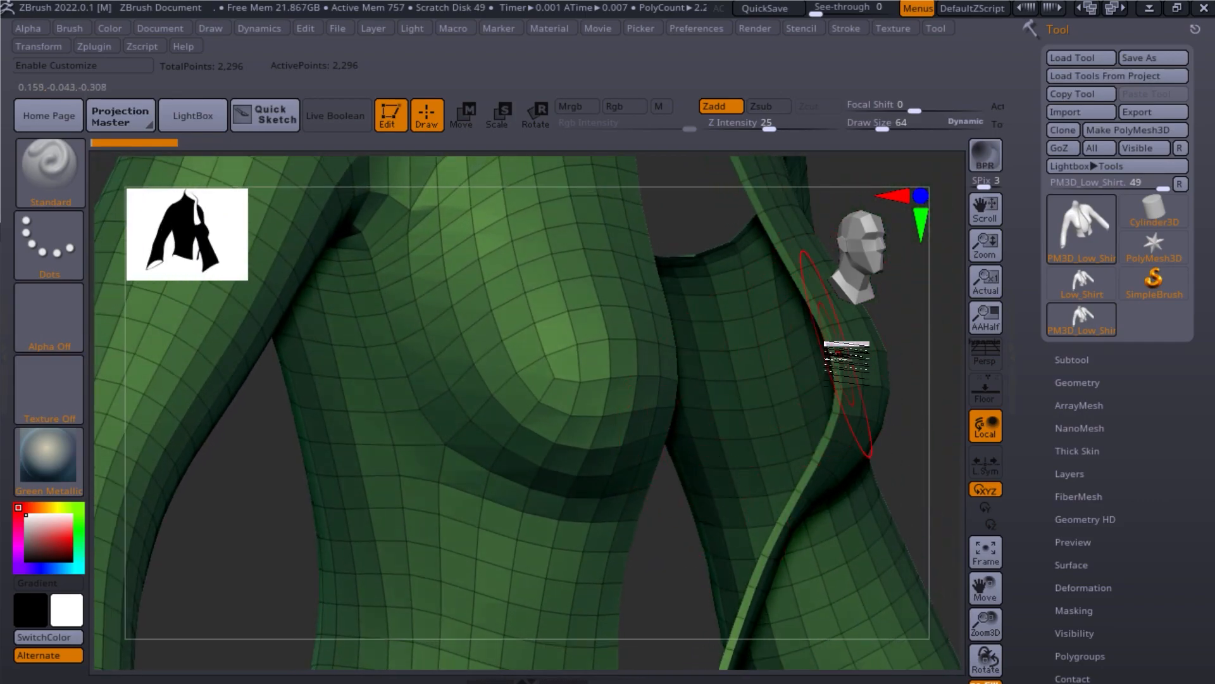
{"action": "key", "text": "shift"}
{"action": "mouse_move", "coordinate": [917, 466]}
{"action": "left_mouse_down"}
{"action": "mouse_move", "coordinate": [890, 412]}
{"action": "mouse_move", "coordinate": [853, 409]}
{"action": "mouse_move", "coordinate": [868, 391]}
{"action": "mouse_move", "coordinate": [874, 434]}
{"action": "mouse_move", "coordinate": [793, 414]}
{"action": "left_mouse_up"}
Step: Enable Double display so both sides of the shirt's polygons are shown
{"action": "left_click_drag", "start_coordinate": [1127, 534], "coordinate": [1121, 316]}
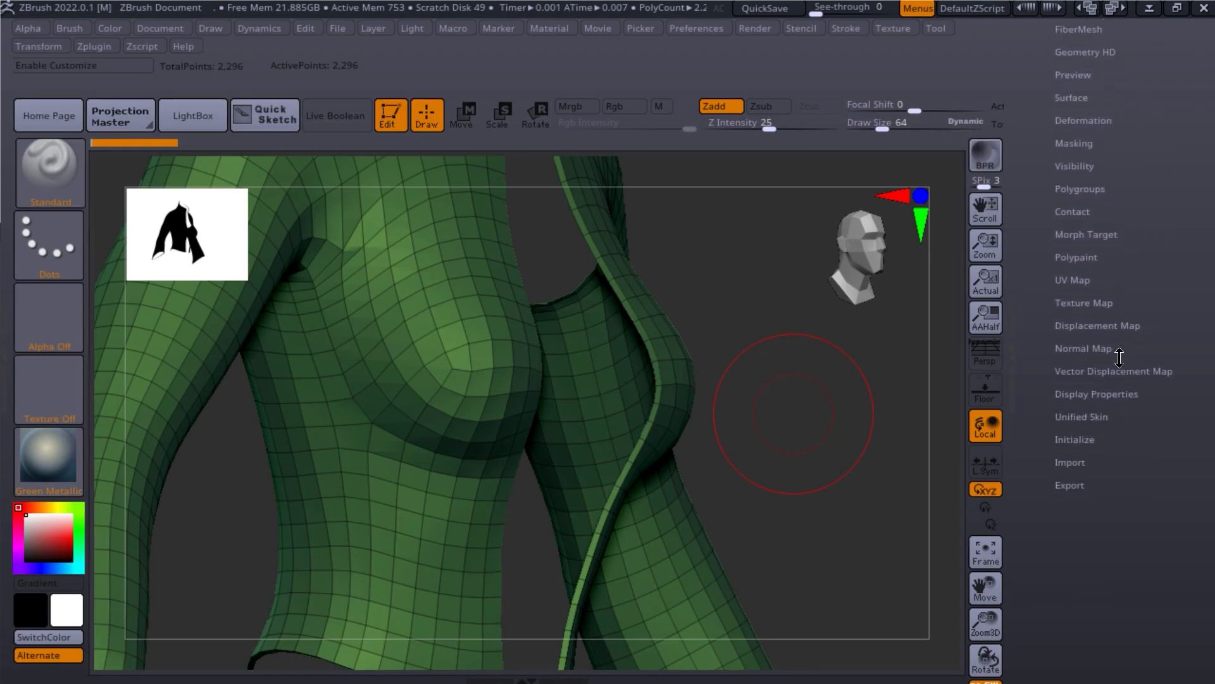
{"action": "left_click", "coordinate": [1076, 394]}
{"action": "left_click", "coordinate": [1082, 447]}
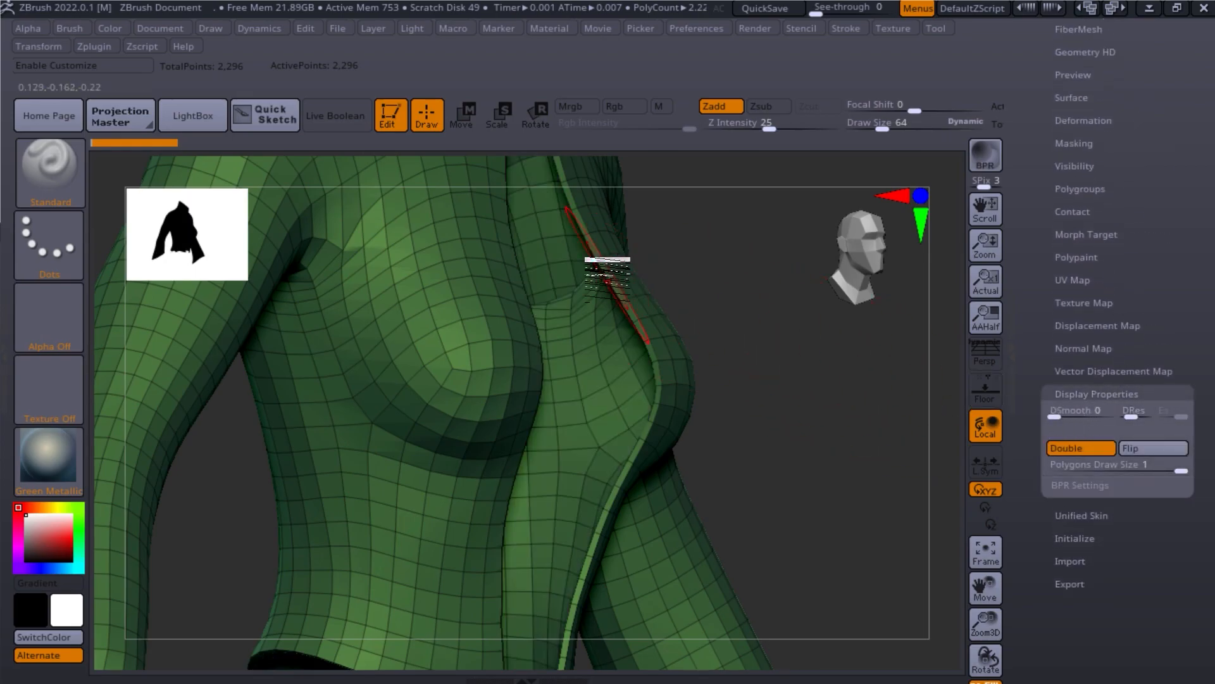
{"action": "left_click_drag", "start_coordinate": [822, 446], "coordinate": [864, 351]}
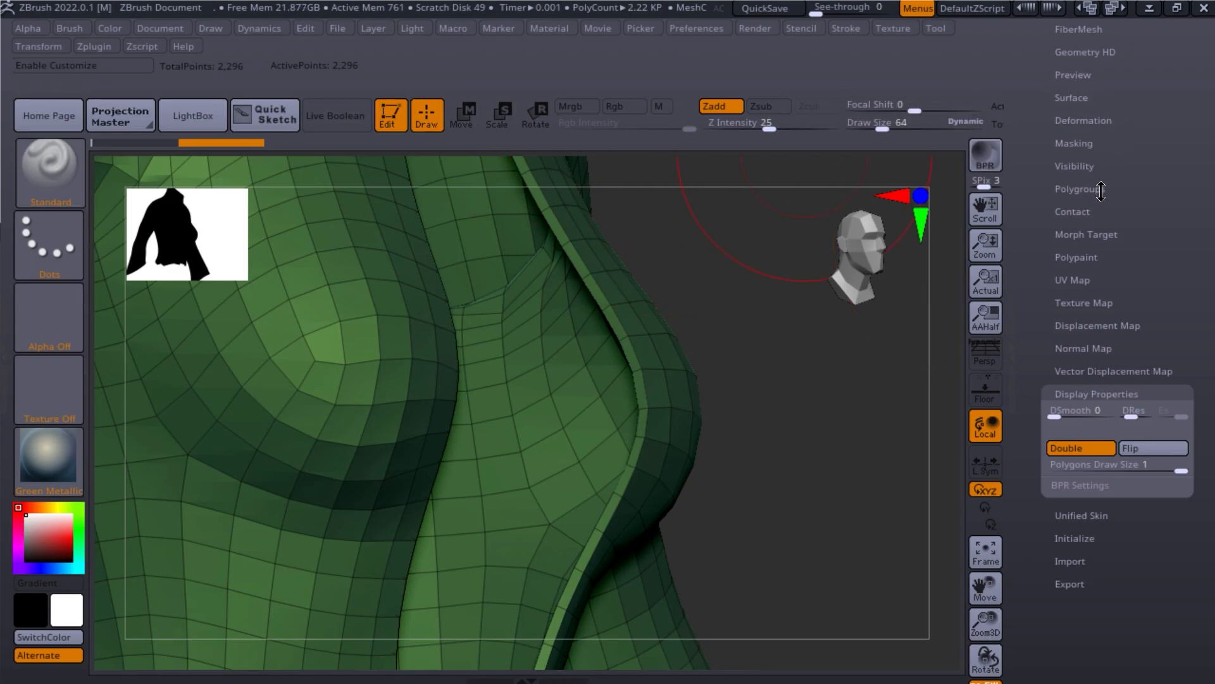
Step: Collapse the EdgeLoop options and divide the shirt mesh once with Smt smoothing on
{"action": "left_click_drag", "start_coordinate": [1111, 164], "coordinate": [1102, 266]}
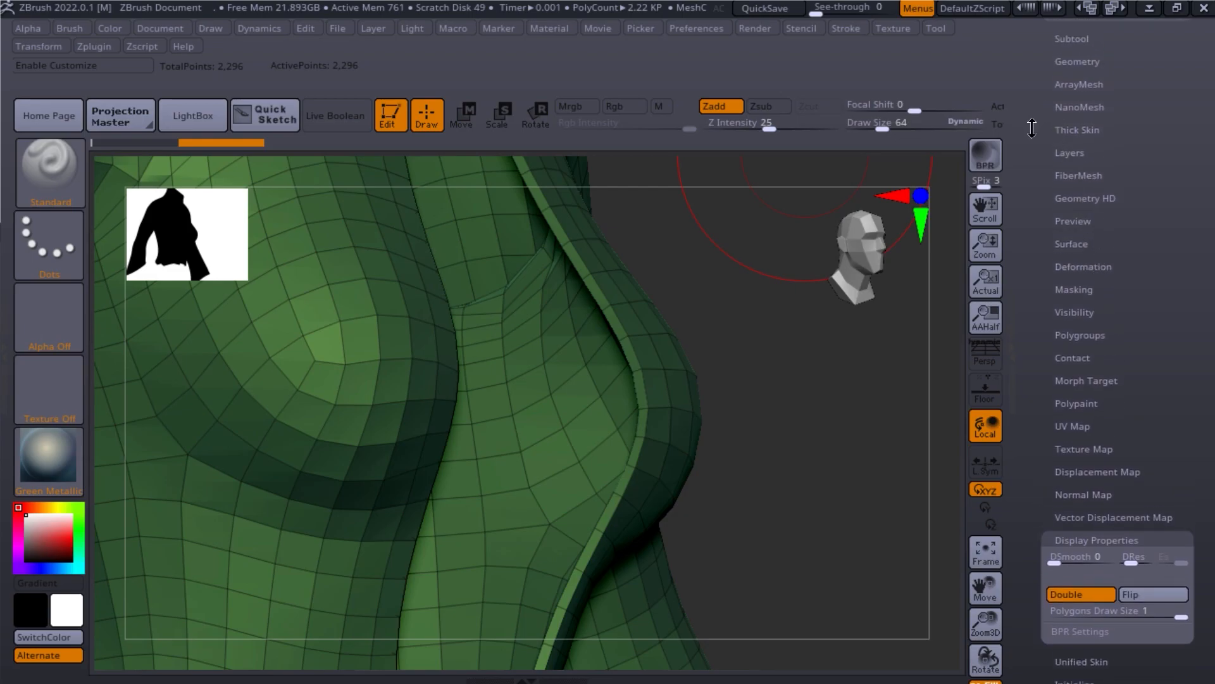
{"action": "left_click_drag", "start_coordinate": [1095, 126], "coordinate": [1098, 166]}
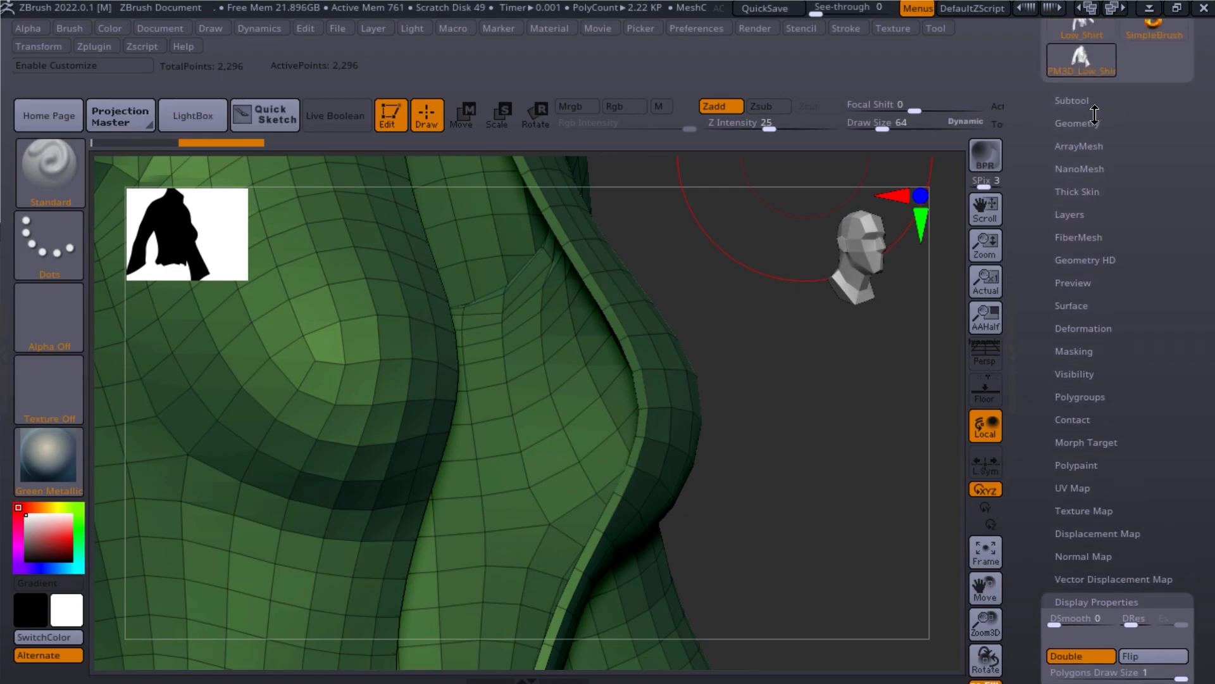
{"action": "left_click", "coordinate": [1097, 124]}
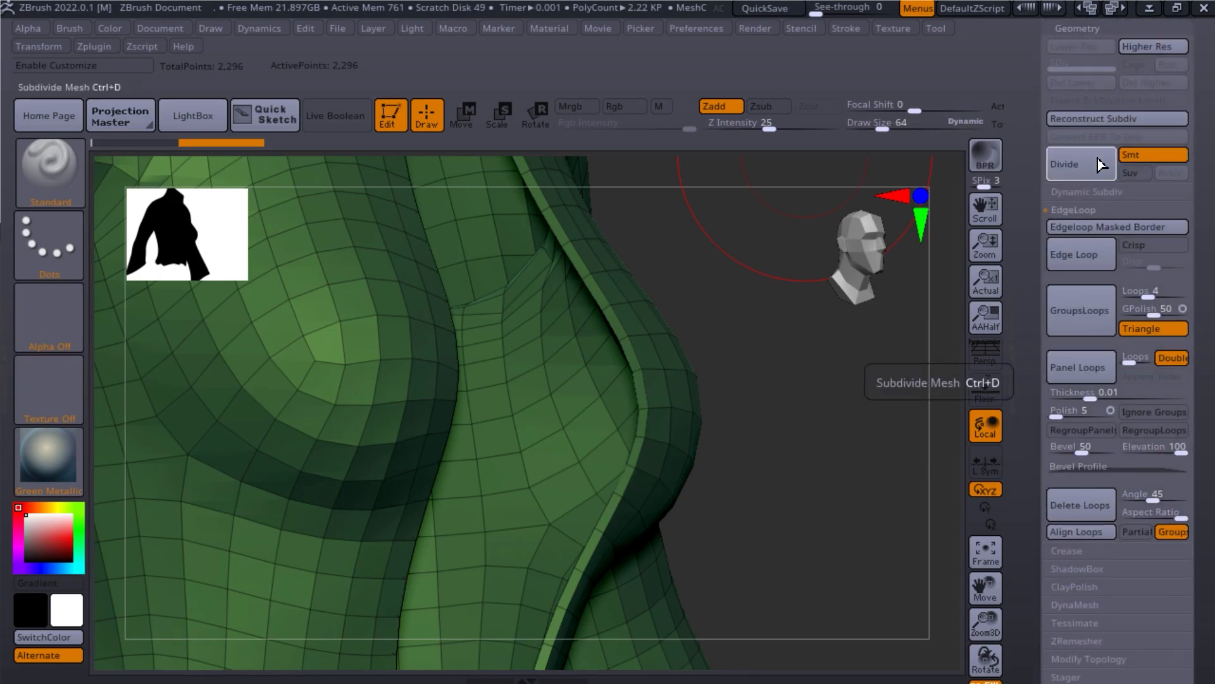
{"action": "left_click", "coordinate": [1087, 210]}
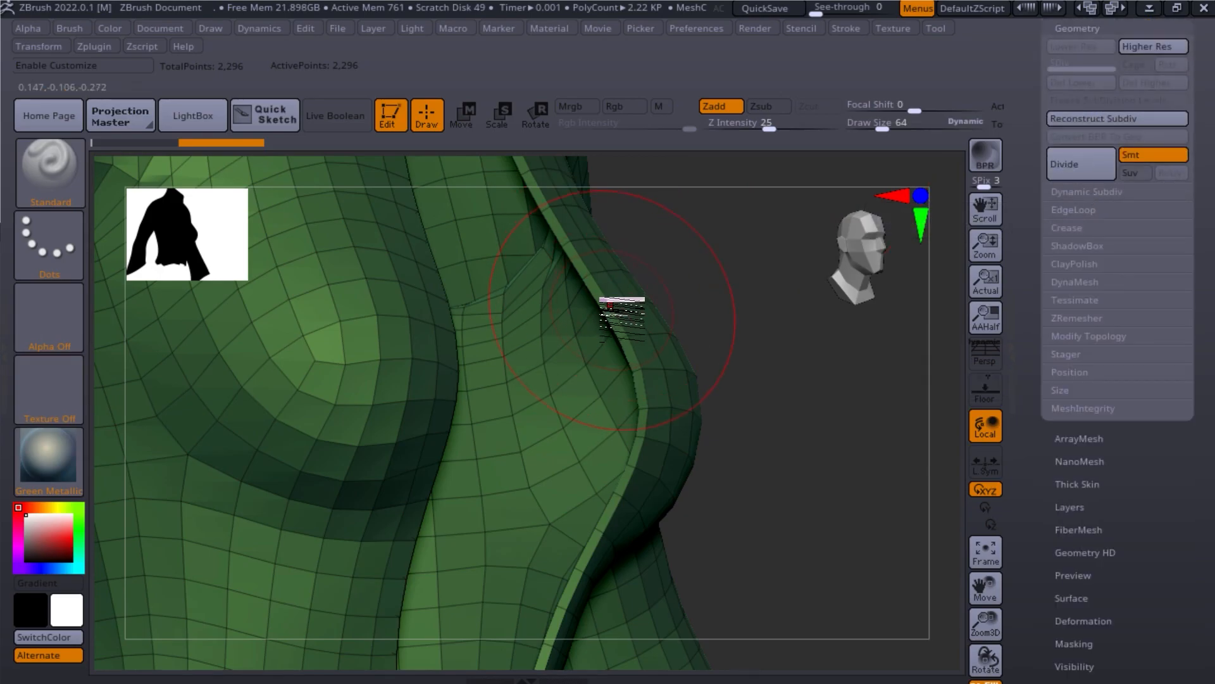
{"action": "left_click_drag", "start_coordinate": [723, 308], "coordinate": [511, 263]}
{"action": "left_click_drag", "start_coordinate": [629, 560], "coordinate": [673, 554]}
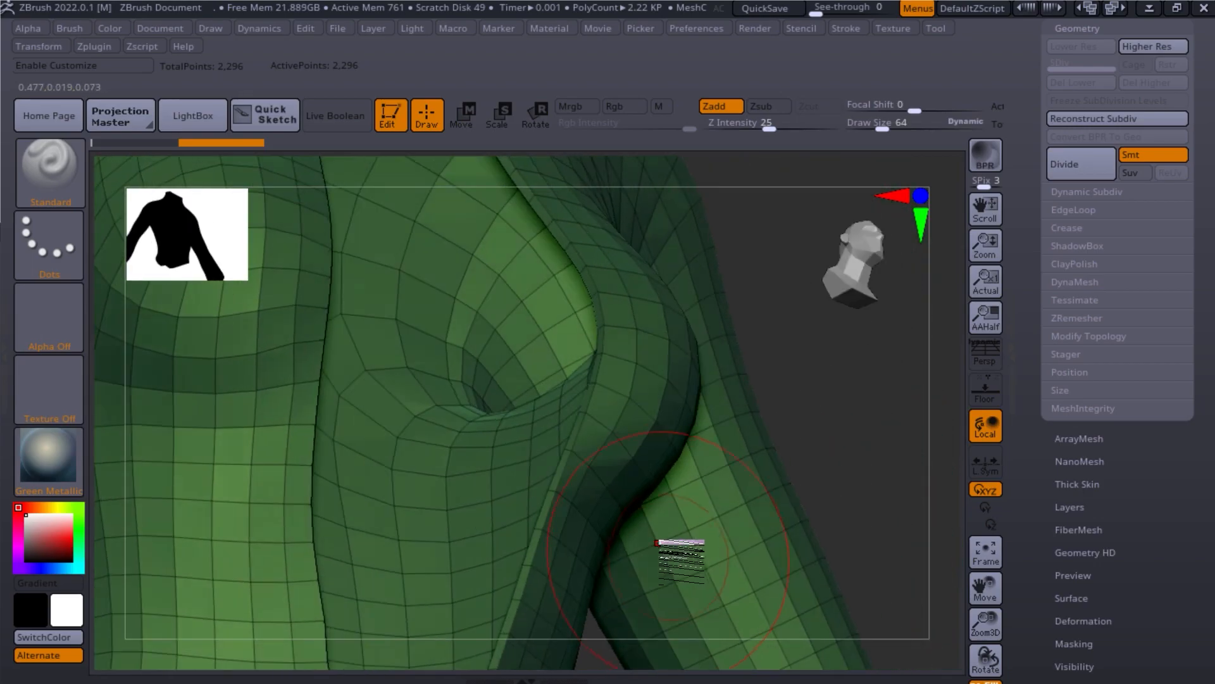
{"action": "scroll", "coordinate": [1102, 114], "scroll_direction": "up", "scroll_amount": 2}
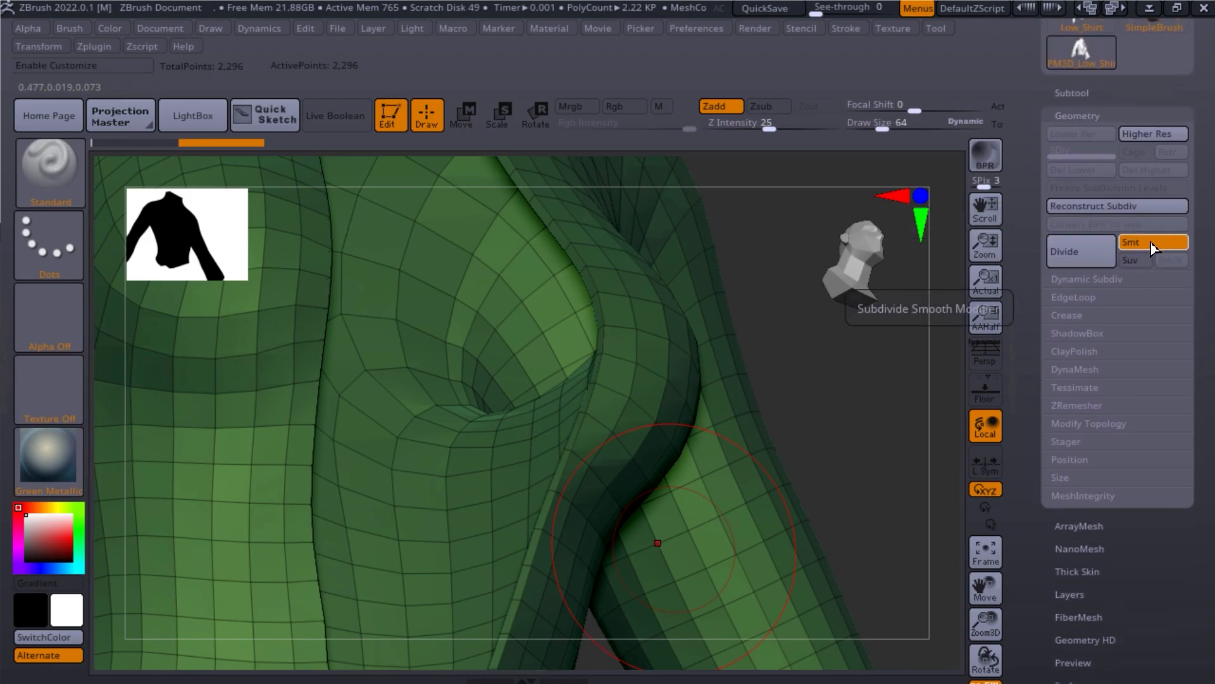
{"action": "left_click", "coordinate": [1079, 251]}
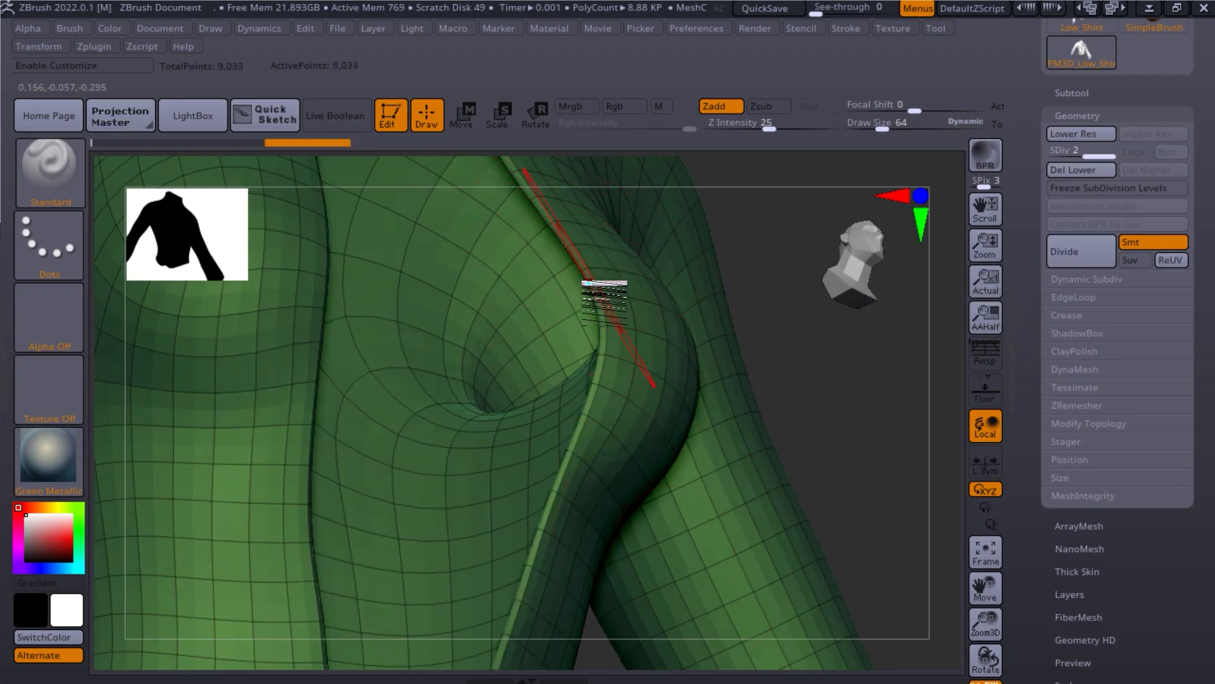
Step: Hide the polyframe and repeat the shirt's subdivision to compare the surface with the undivided mesh
{"action": "left_click_drag", "start_coordinate": [842, 377], "coordinate": [743, 424]}
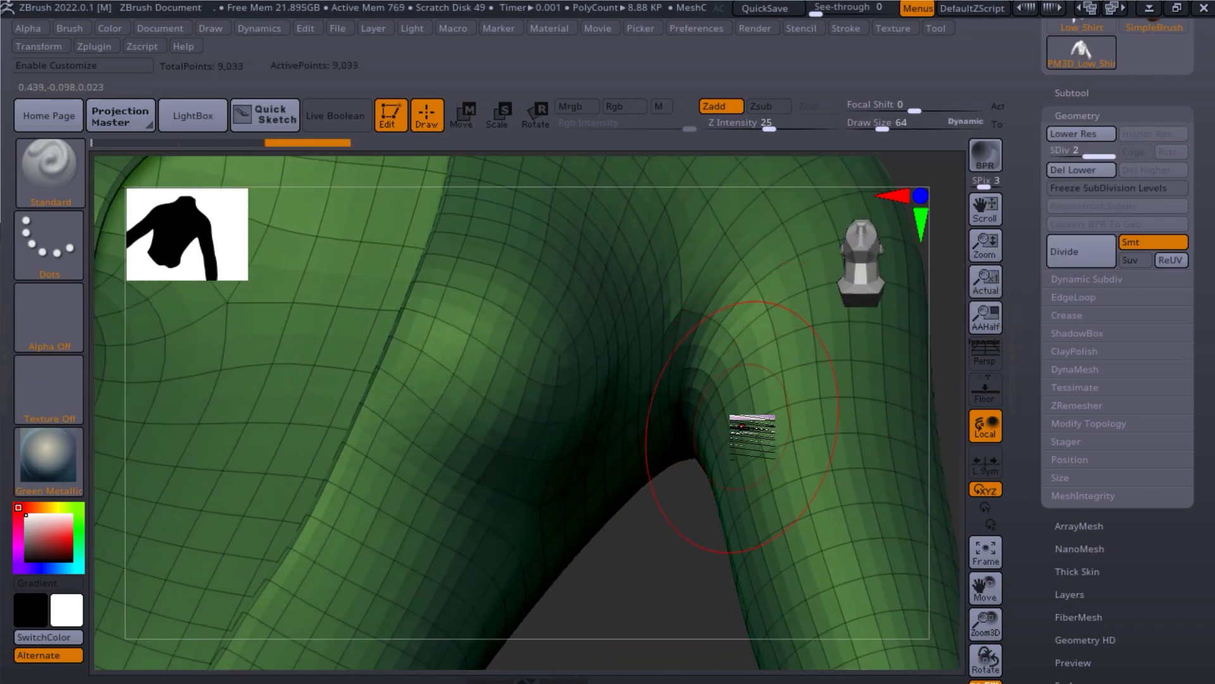
{"action": "left_click_drag", "start_coordinate": [683, 503], "coordinate": [672, 574], "text": "alt"}
{"action": "key", "text": "shift+f"}
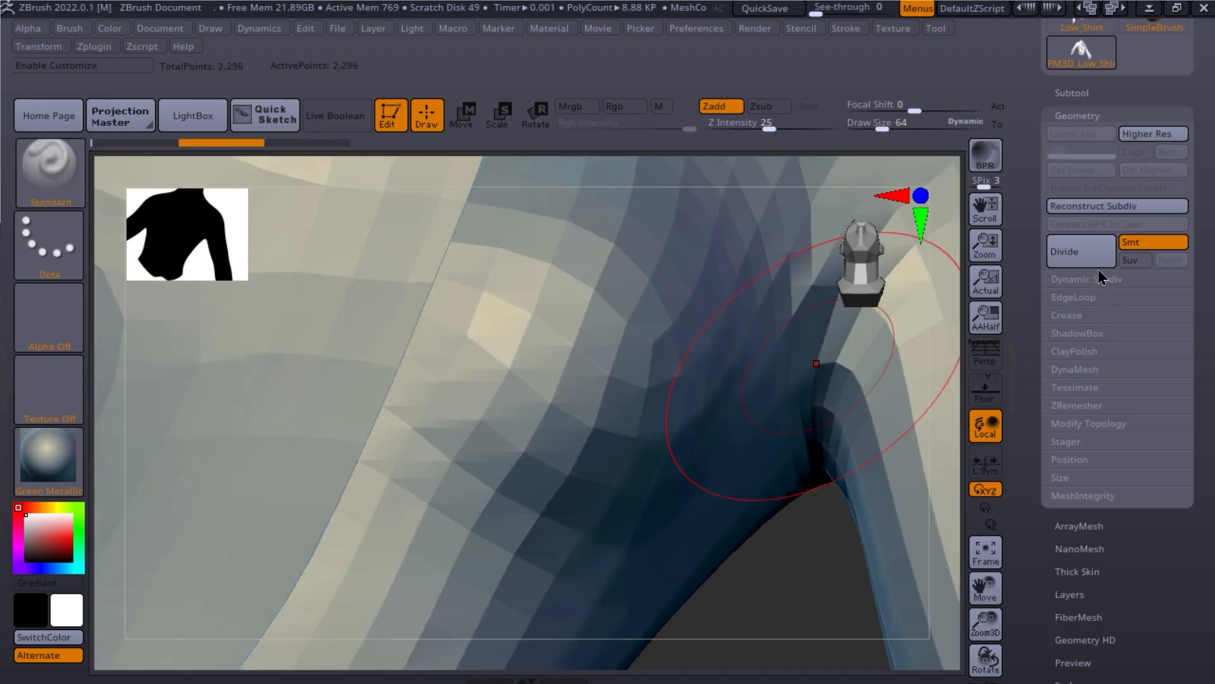
{"action": "left_click", "coordinate": [1079, 253]}
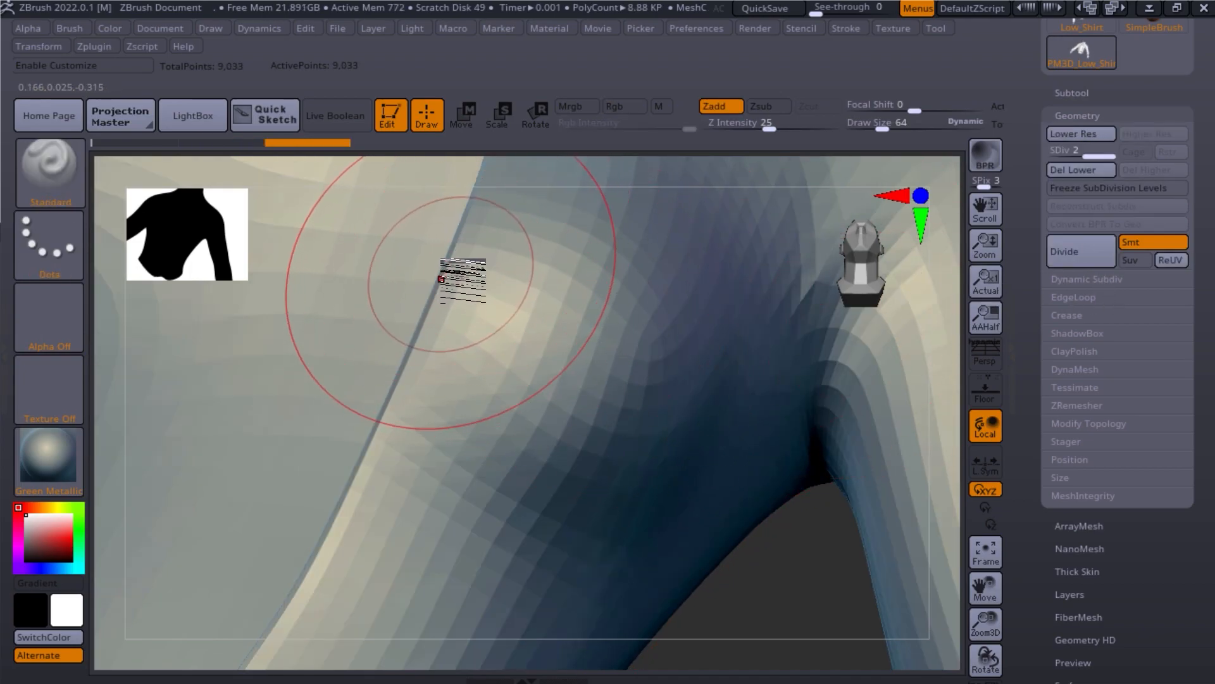
{"action": "key", "text": "shift+d"}
{"action": "mouse_move", "coordinate": [483, 289]}
{"action": "right_mouse_down"}
{"action": "mouse_move", "coordinate": [835, 550]}
{"action": "mouse_move", "coordinate": [862, 540]}
{"action": "right_mouse_up"}
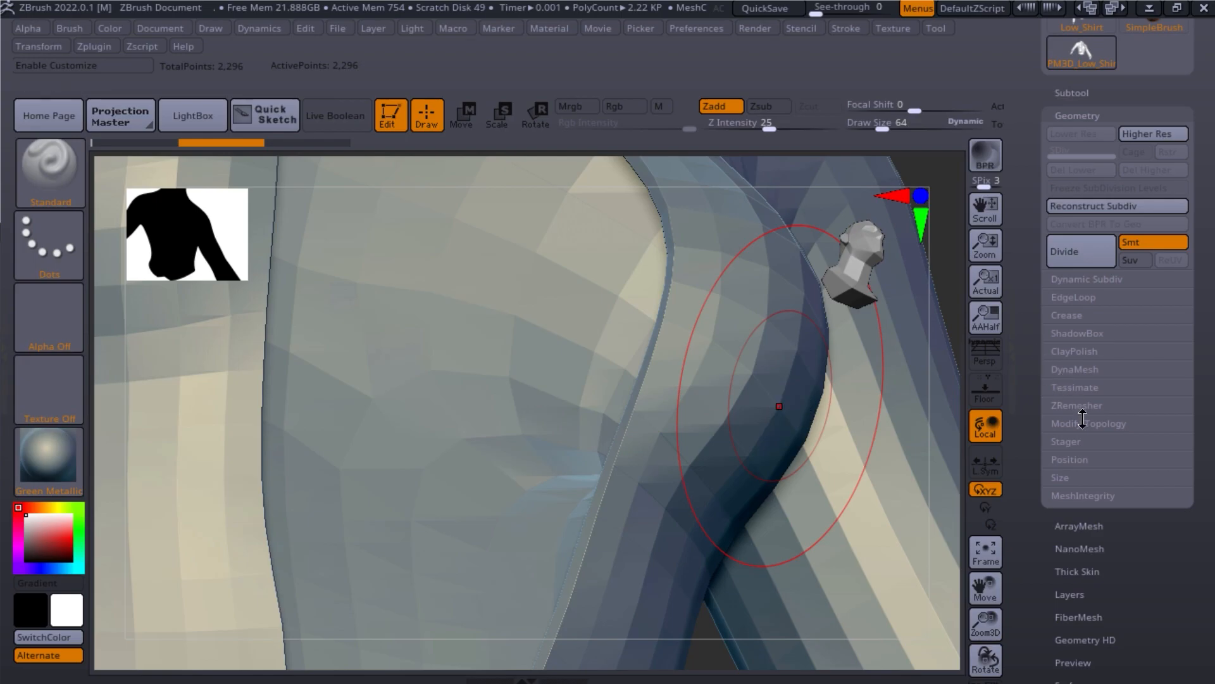
Step: Show the polyframe on the shirt and assign its polygroups with Auto Groups With UV
{"action": "left_click_drag", "start_coordinate": [1108, 598], "coordinate": [1103, 418]}
{"action": "key", "text": "shift"}
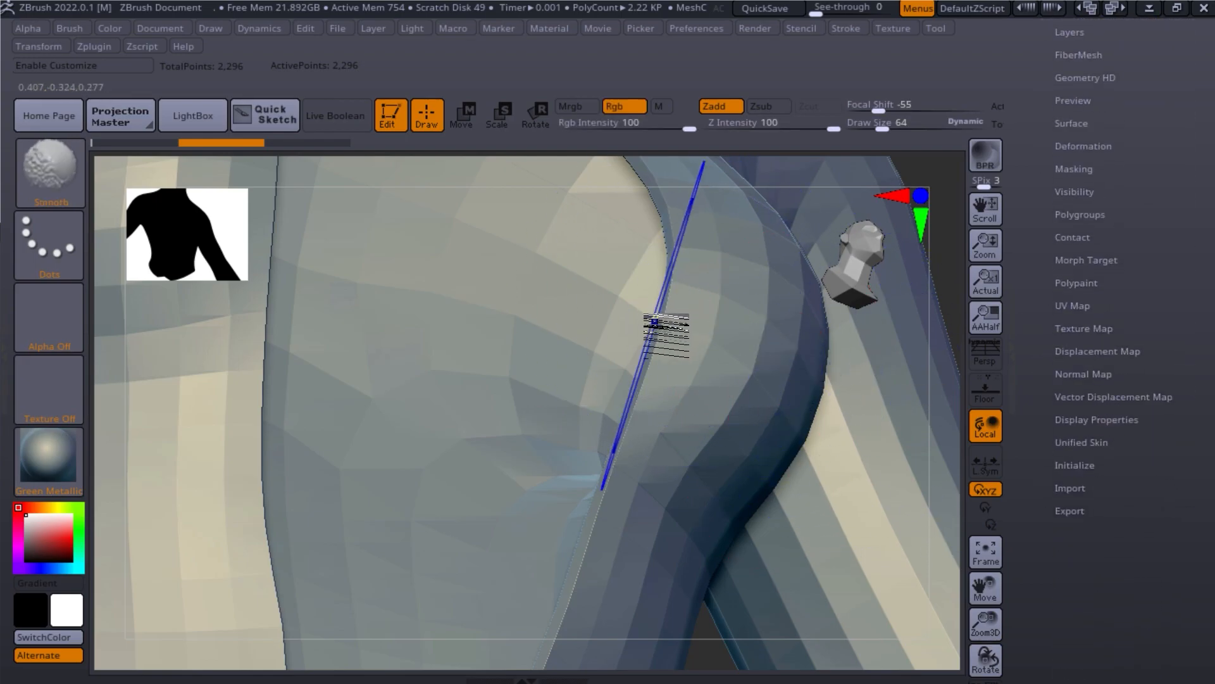
{"action": "key", "text": "shift+f"}
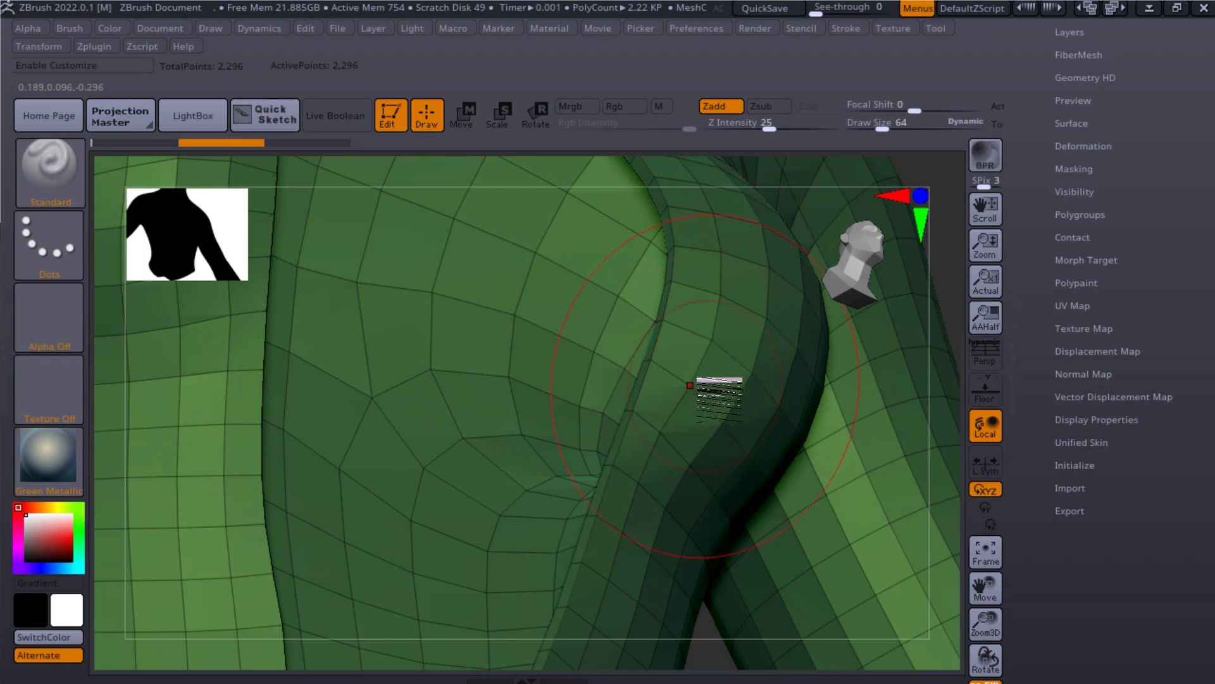
{"action": "left_click_drag", "start_coordinate": [953, 405], "coordinate": [915, 303], "text": "alt"}
{"action": "left_click_drag", "start_coordinate": [897, 396], "coordinate": [926, 346]}
{"action": "left_click_drag", "start_coordinate": [1091, 325], "coordinate": [1091, 361]}
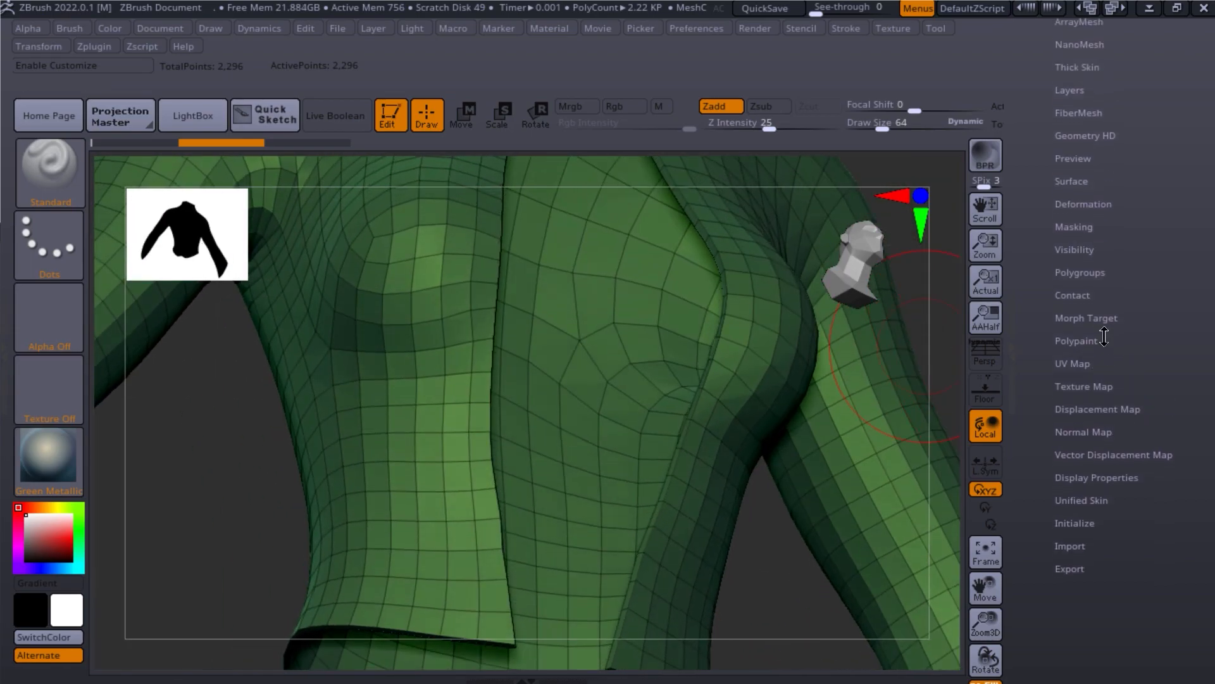
{"action": "left_click", "coordinate": [1080, 251]}
{"action": "left_click", "coordinate": [1140, 288]}
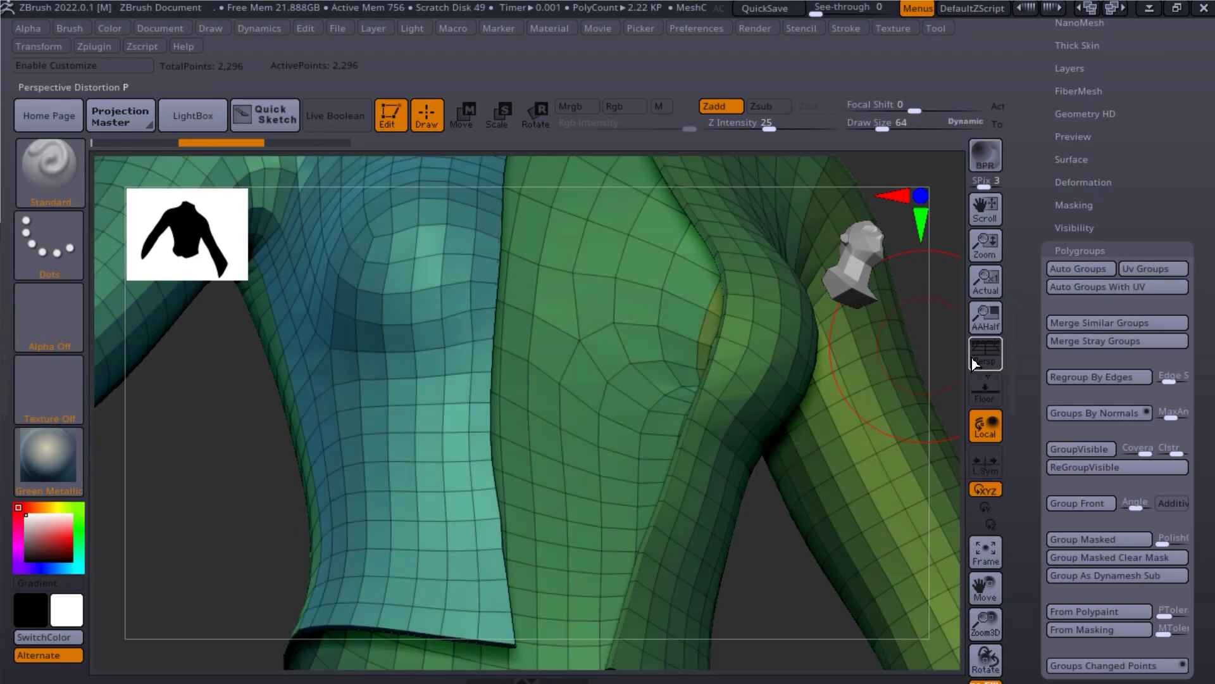
Step: Check the shirt's faceted surface around the armpit with the polyframe hidden, and show the polyframe again
{"action": "key", "text": "shift+f"}
{"action": "left_click_drag", "start_coordinate": [764, 556], "coordinate": [792, 393]}
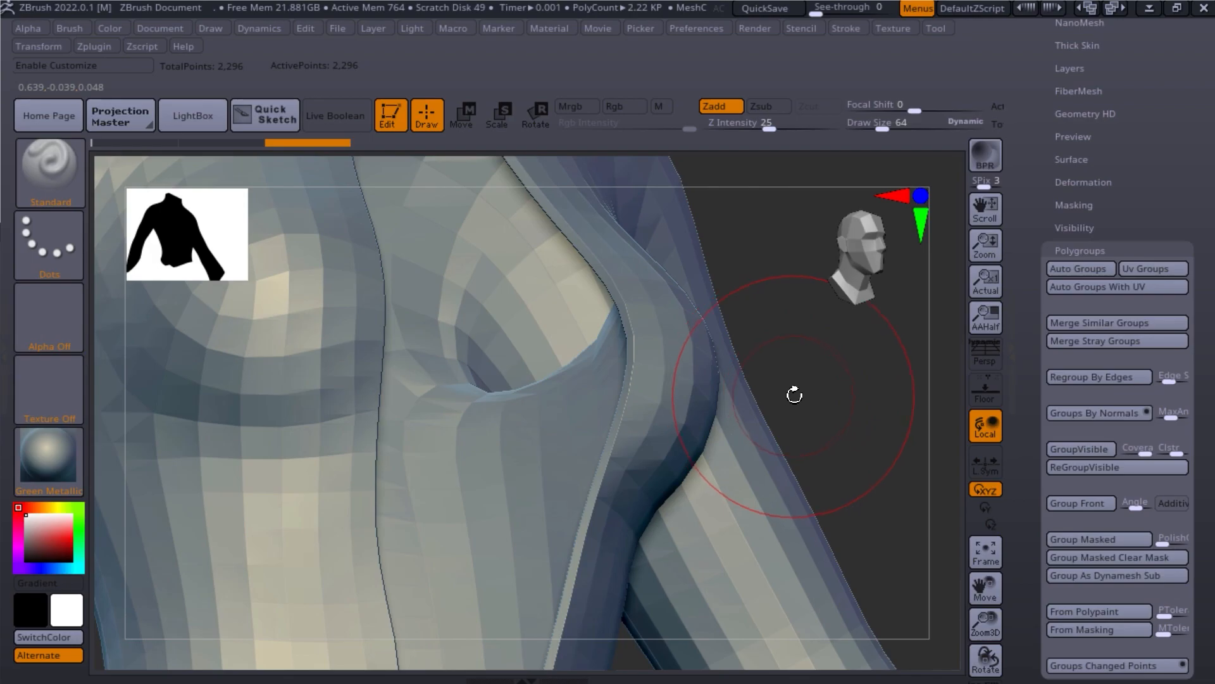
{"action": "key", "text": "shift+f"}
Step: Turn off Smt smoothing in the Geometry options, divide the shirt once, and check the surface with the polyframe hidden
{"action": "left_click_drag", "start_coordinate": [1195, 99], "coordinate": [1169, 285]}
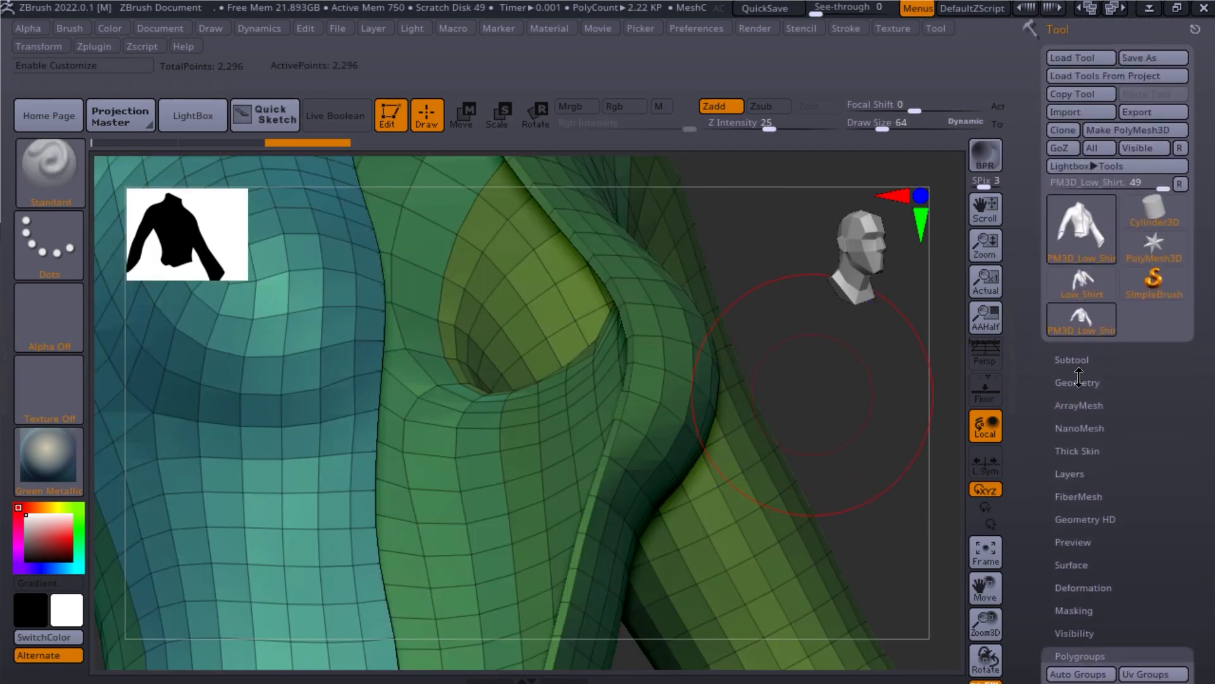
{"action": "left_click", "coordinate": [1090, 378]}
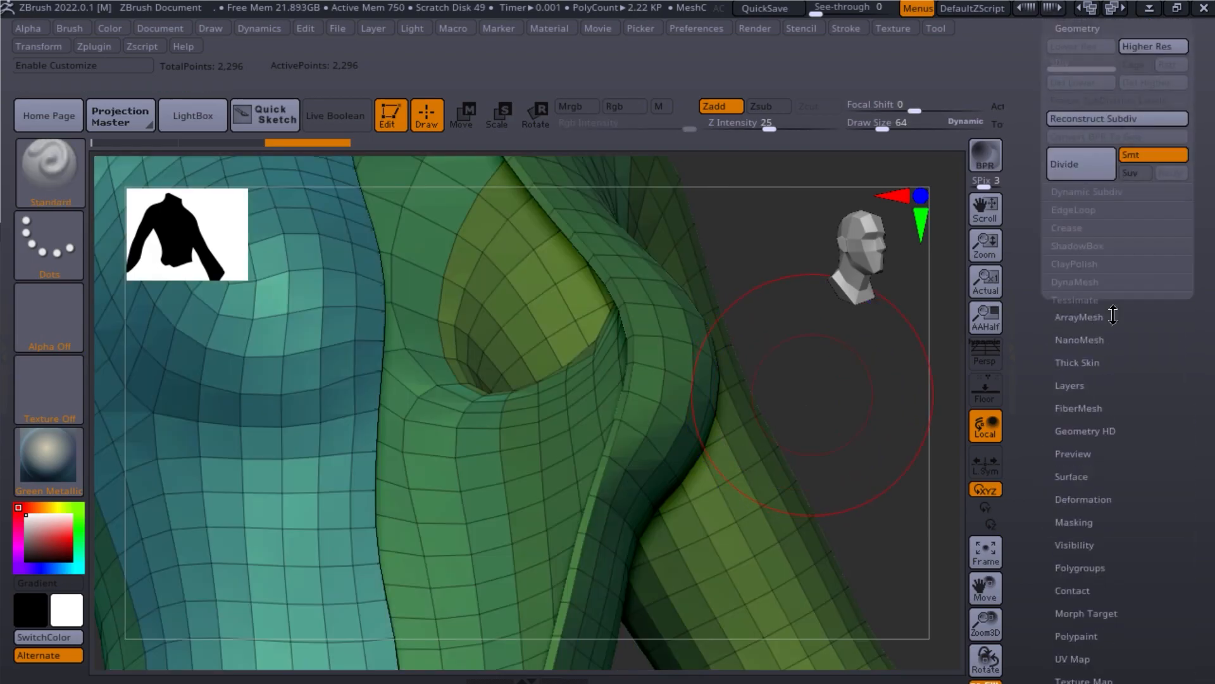
{"action": "left_click", "coordinate": [1143, 160]}
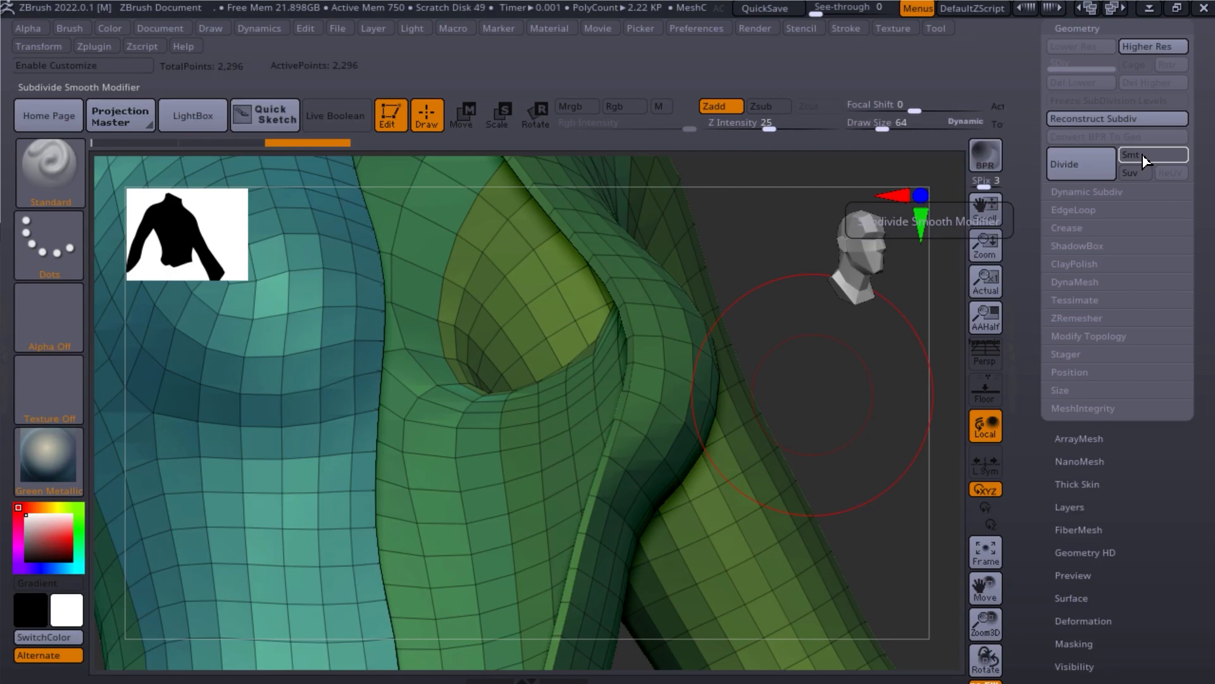
{"action": "left_click", "coordinate": [1085, 167]}
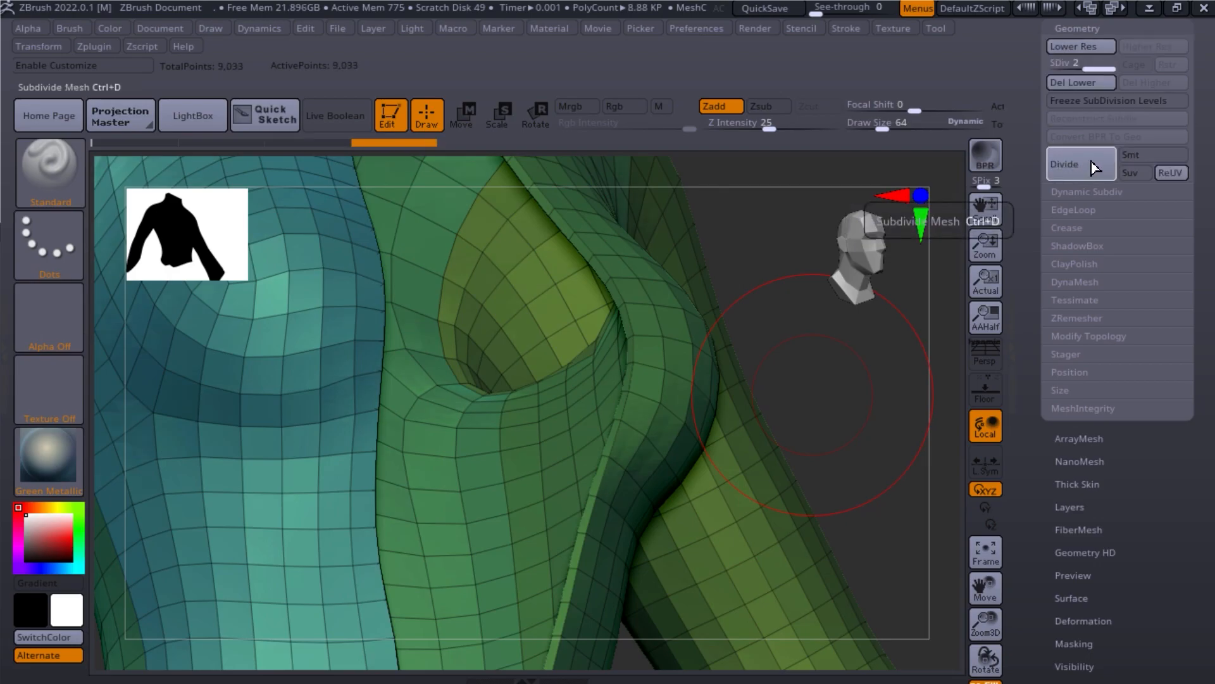
{"action": "left_click", "coordinate": [984, 155]}
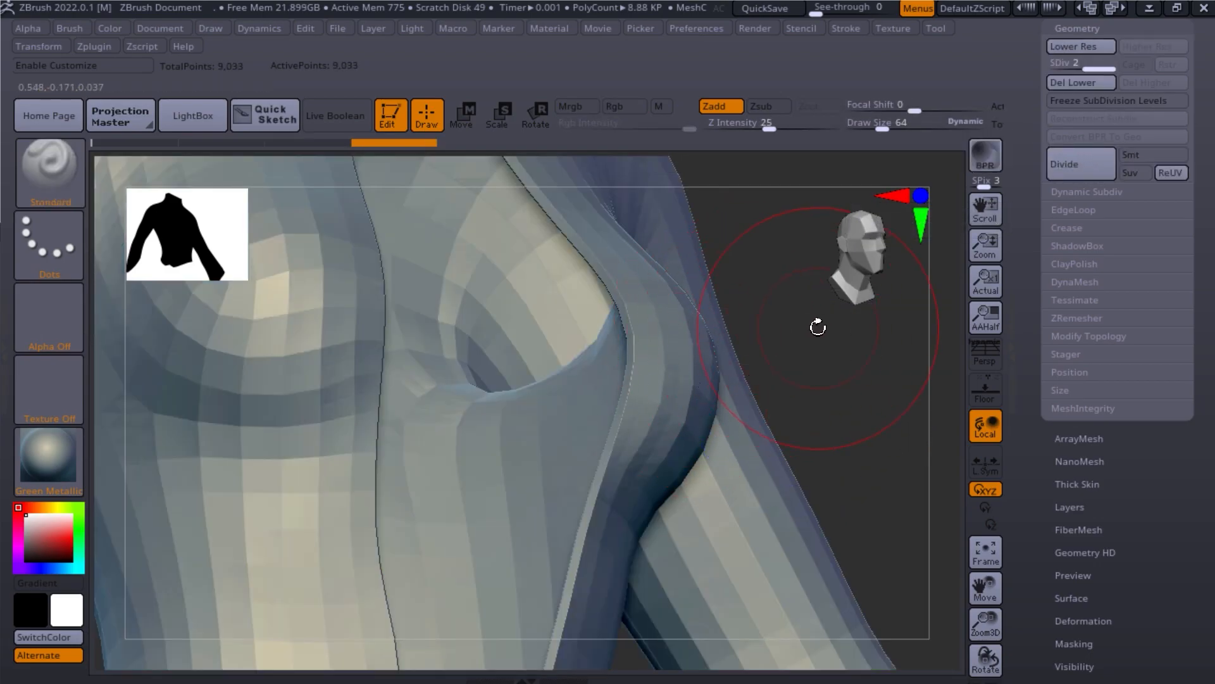
{"action": "left_click_drag", "start_coordinate": [819, 323], "coordinate": [772, 313]}
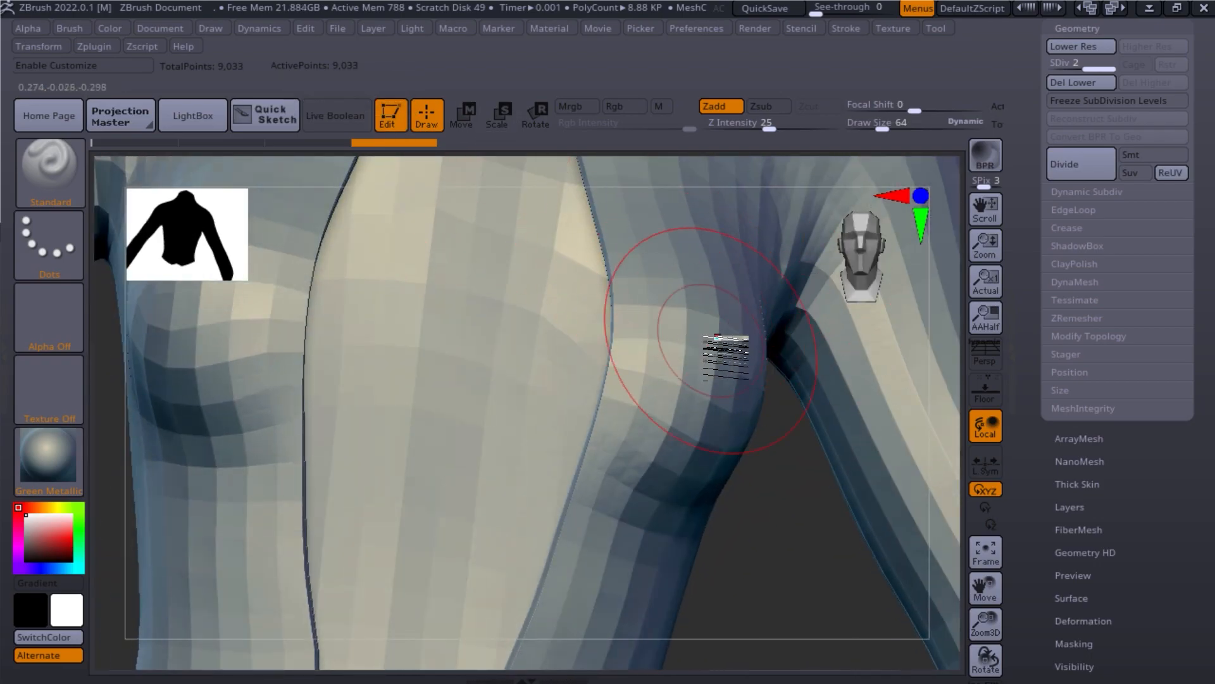
Step: Try dividing the shirt two more times without smoothing, and return to subdivision level 2
{"action": "left_click", "coordinate": [1081, 166]}
{"action": "left_click", "coordinate": [1081, 166]}
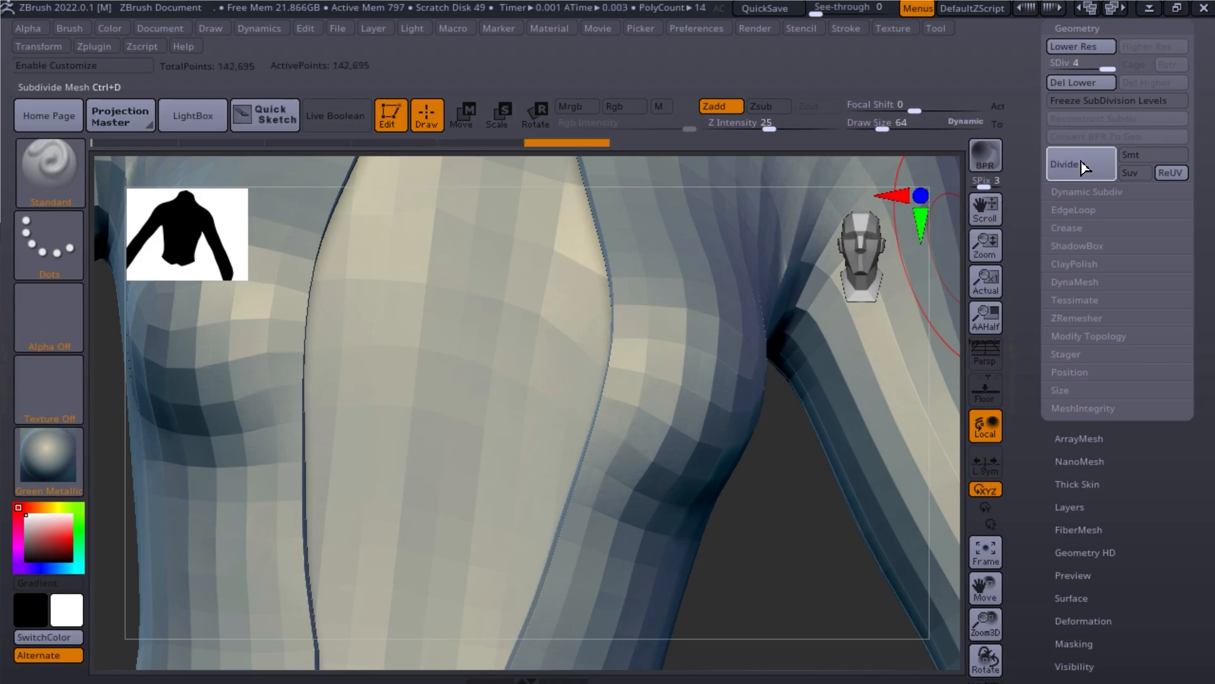
{"action": "mouse_move", "coordinate": [711, 361]}
{"action": "left_mouse_down"}
{"action": "mouse_move", "coordinate": [726, 348]}
{"action": "mouse_move", "coordinate": [710, 406]}
{"action": "mouse_move", "coordinate": [692, 412]}
{"action": "left_mouse_up"}
{"action": "key", "text": "ctrl+z"}
{"action": "key", "text": "ctrl+z"}
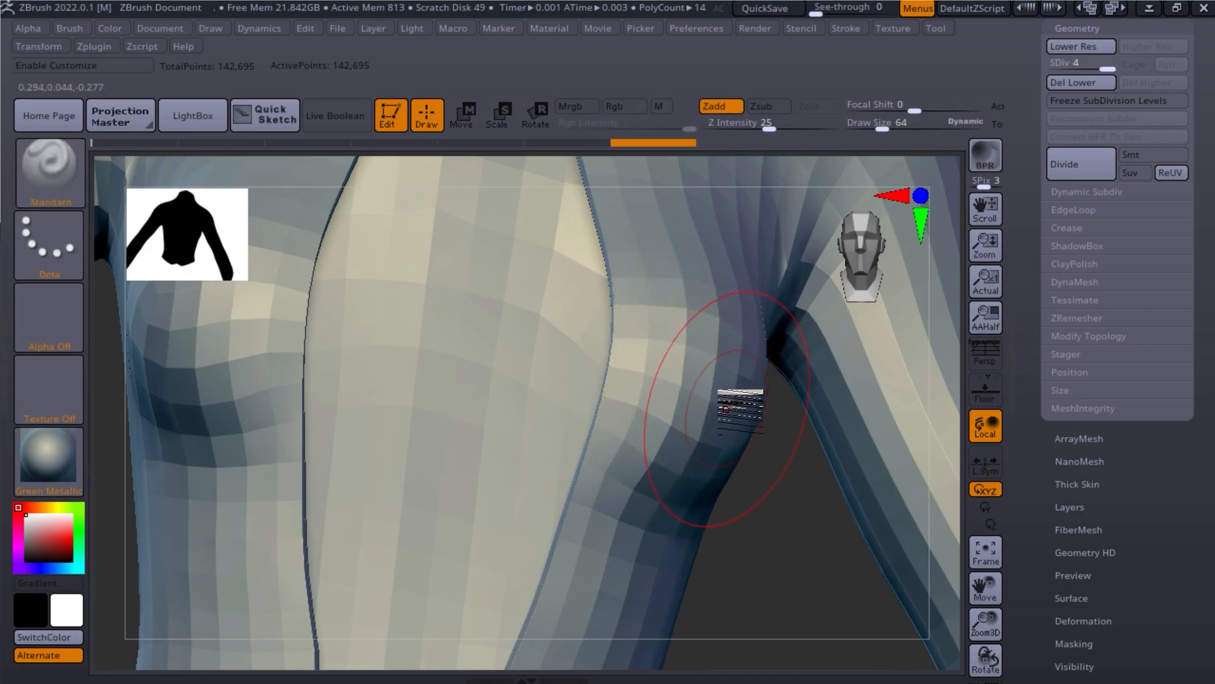
{"action": "key", "text": "shift+d"}
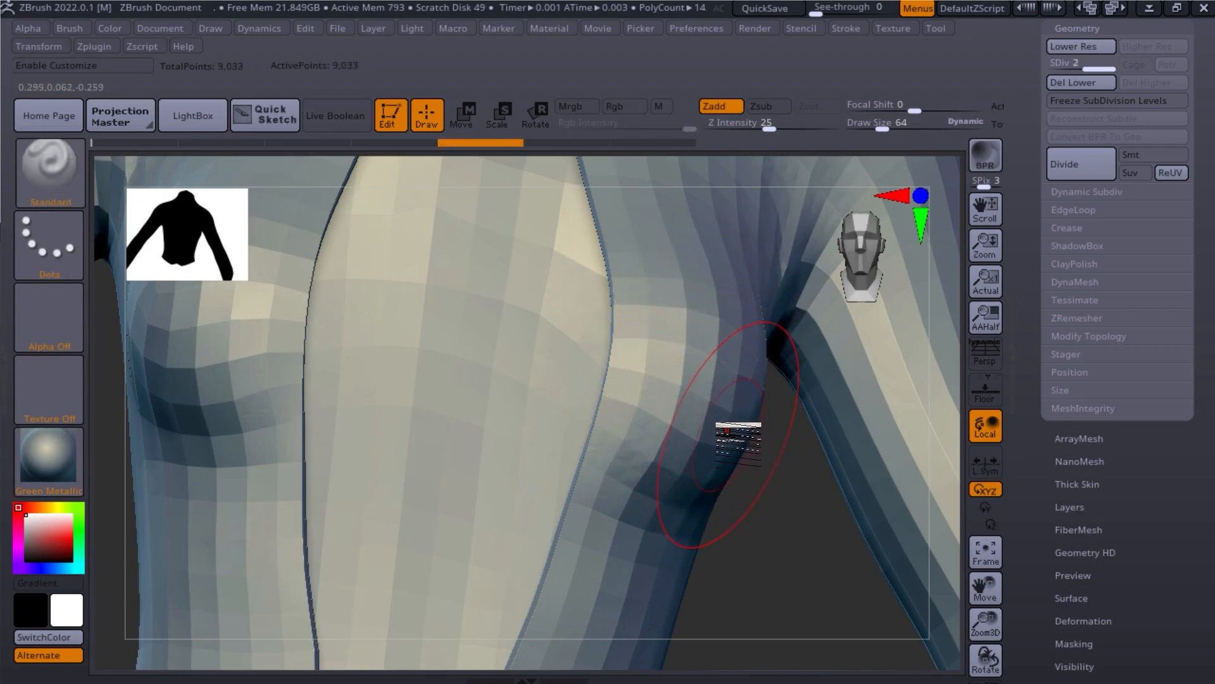
{"action": "key", "text": "shift+d"}
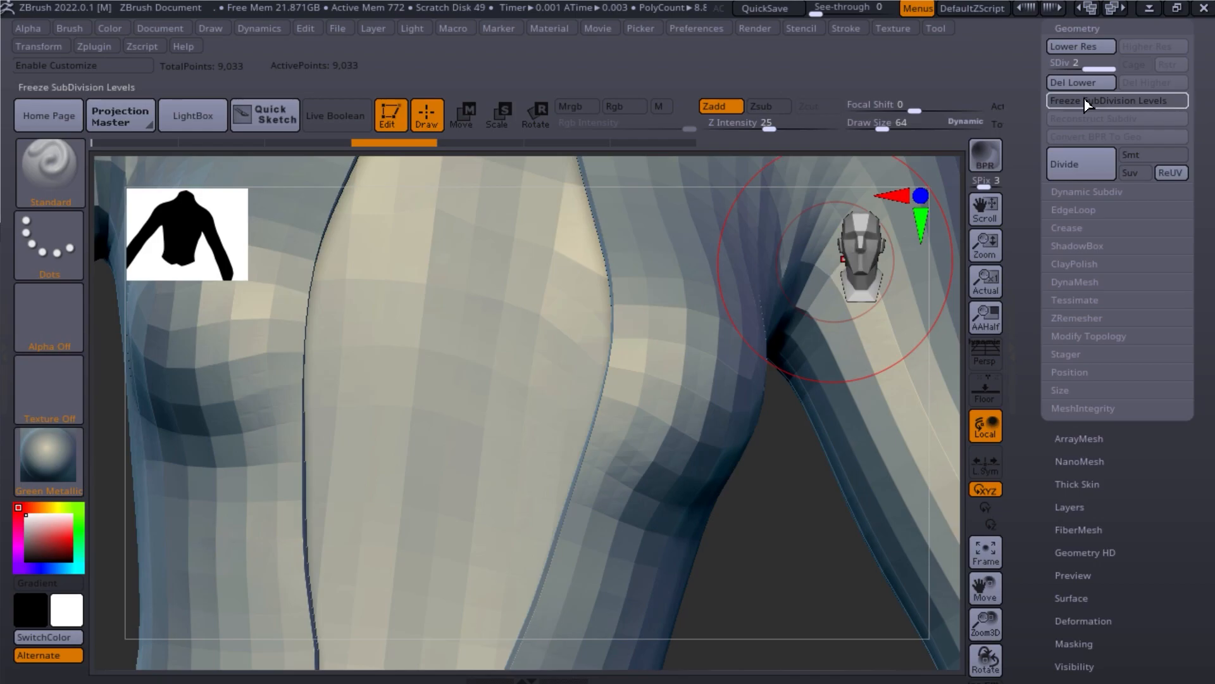
{"action": "key", "text": "shift+d"}
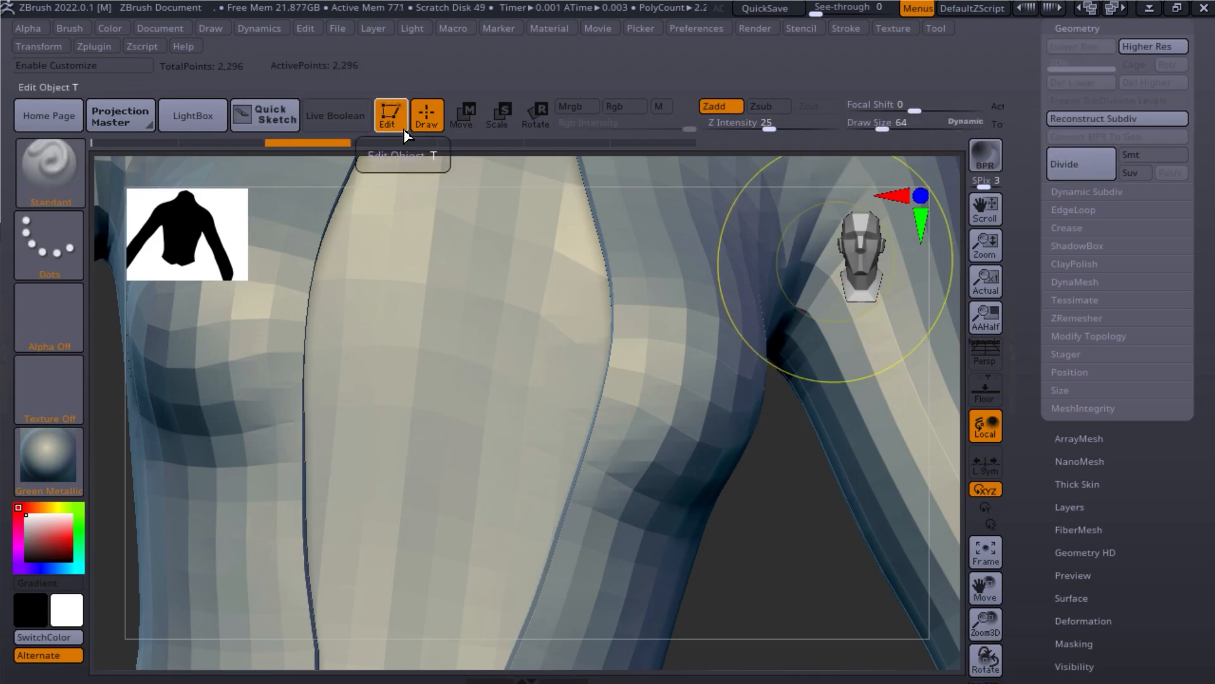
{"action": "key", "text": "d"}
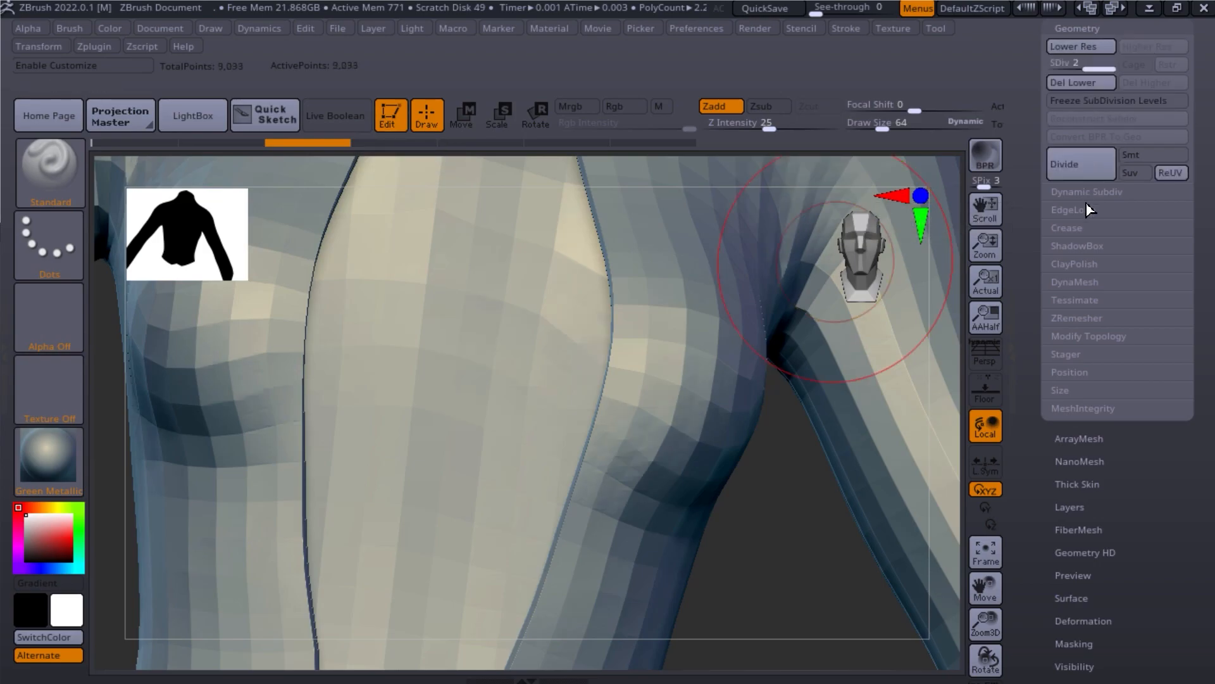
Step: Check the armpit's wireframe, turn Smt smoothing back on, and divide the shirt to subdivision level 3
{"action": "left_click_drag", "start_coordinate": [692, 488], "coordinate": [651, 407]}
{"action": "key", "text": "shift+f"}
{"action": "left_click_drag", "start_coordinate": [822, 393], "coordinate": [681, 453], "text": "alt"}
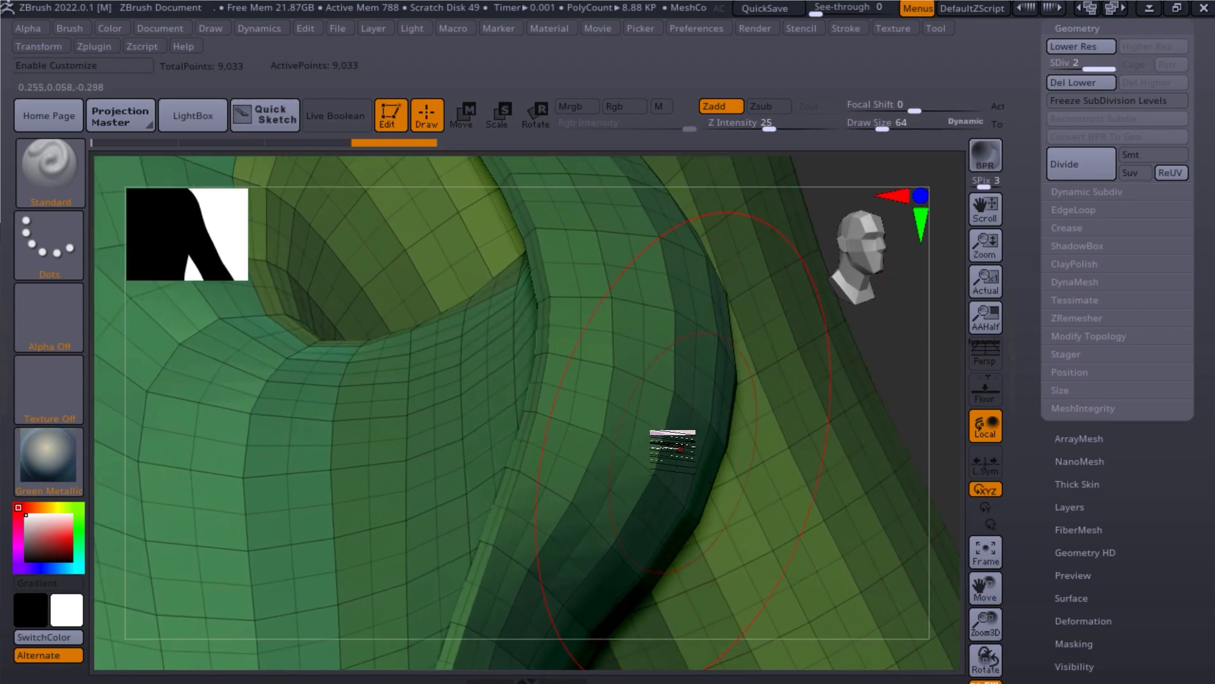
{"action": "left_click_drag", "start_coordinate": [861, 367], "coordinate": [978, 374]}
{"action": "left_click_drag", "start_coordinate": [800, 480], "coordinate": [798, 435], "text": "alt"}
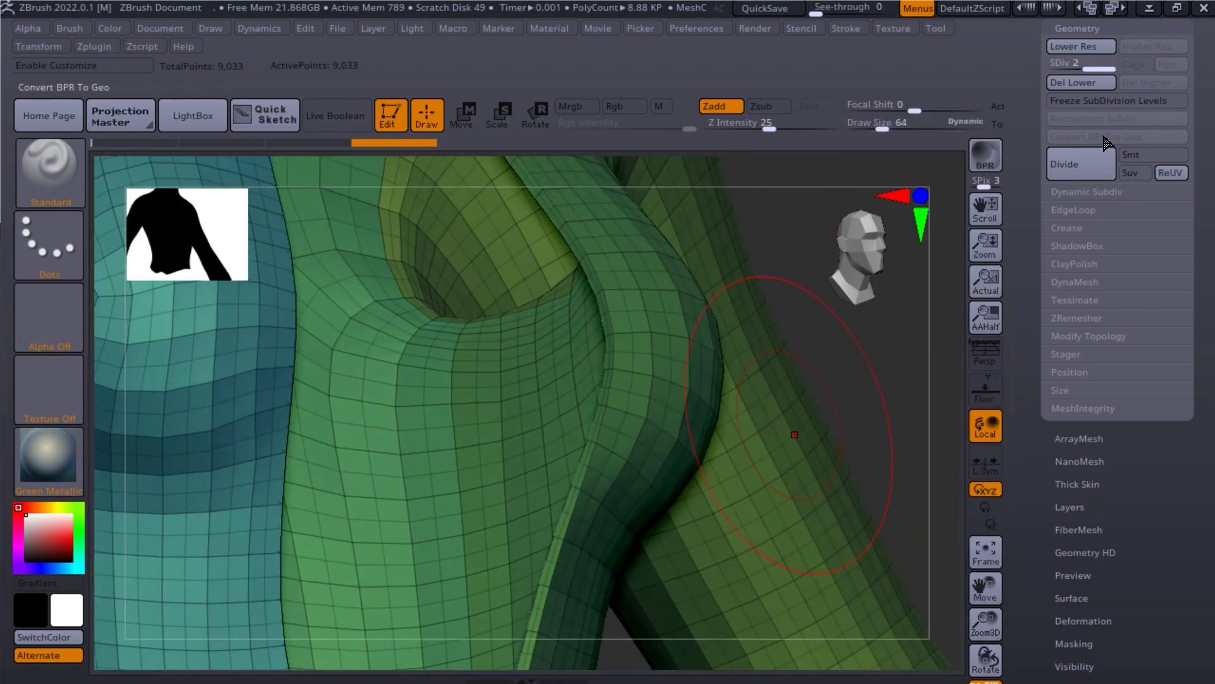
{"action": "left_click", "coordinate": [1147, 155]}
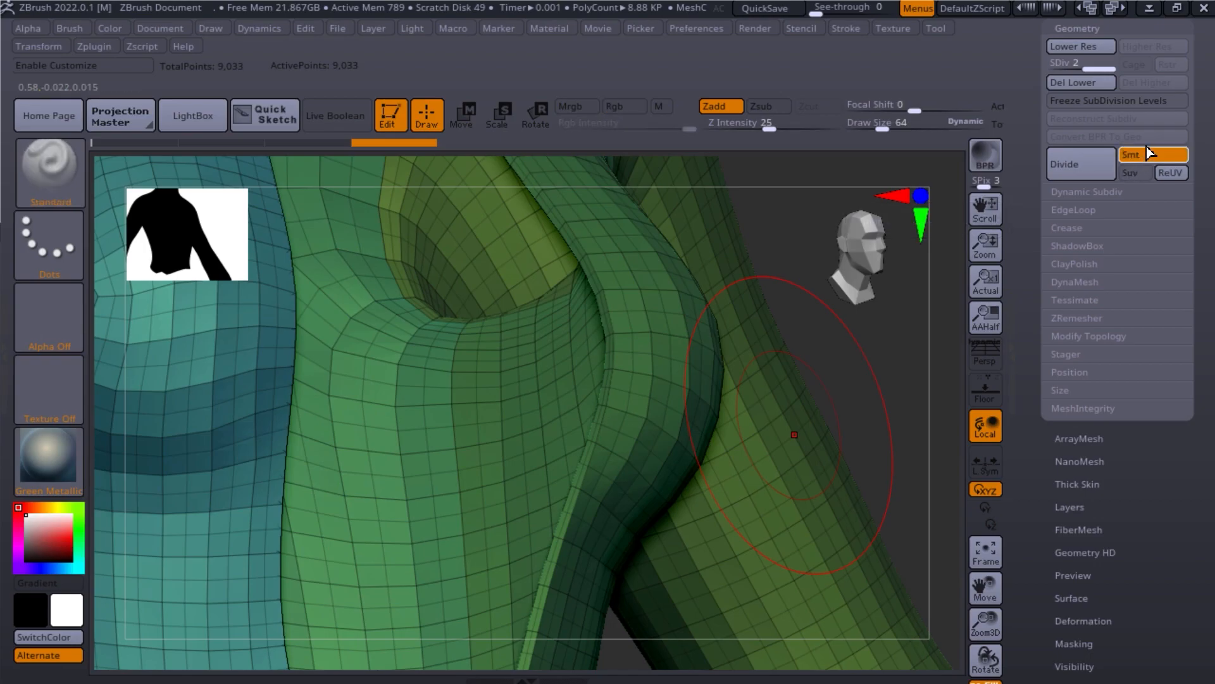
{"action": "left_click", "coordinate": [1097, 165]}
{"action": "key", "text": "shift+f"}
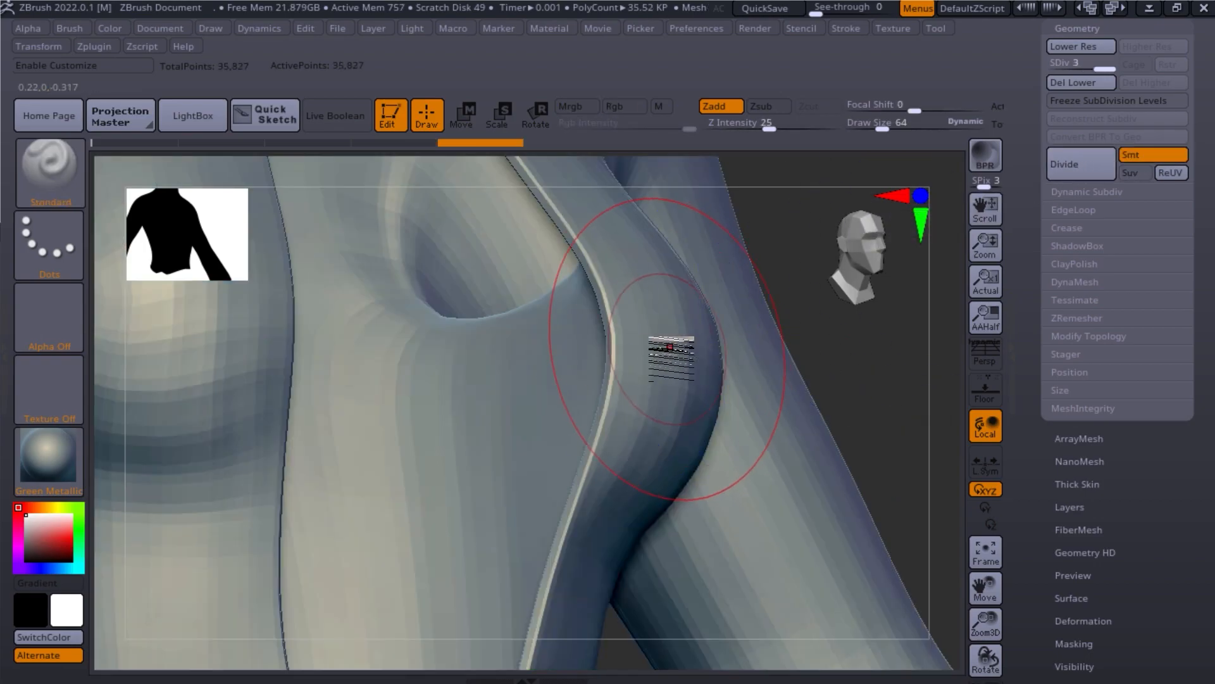
Step: Try dividing the shirt to subdivision level 4 and undo that division back to level 3
{"action": "mouse_move", "coordinate": [830, 382]}
{"action": "left_mouse_down", "text": "alt"}
{"action": "mouse_move", "coordinate": [819, 347]}
{"action": "mouse_move", "coordinate": [798, 378]}
{"action": "mouse_move", "coordinate": [762, 394]}
{"action": "left_mouse_up", "text": "alt"}
{"action": "left_click_drag", "start_coordinate": [861, 489], "coordinate": [828, 495], "text": "alt"}
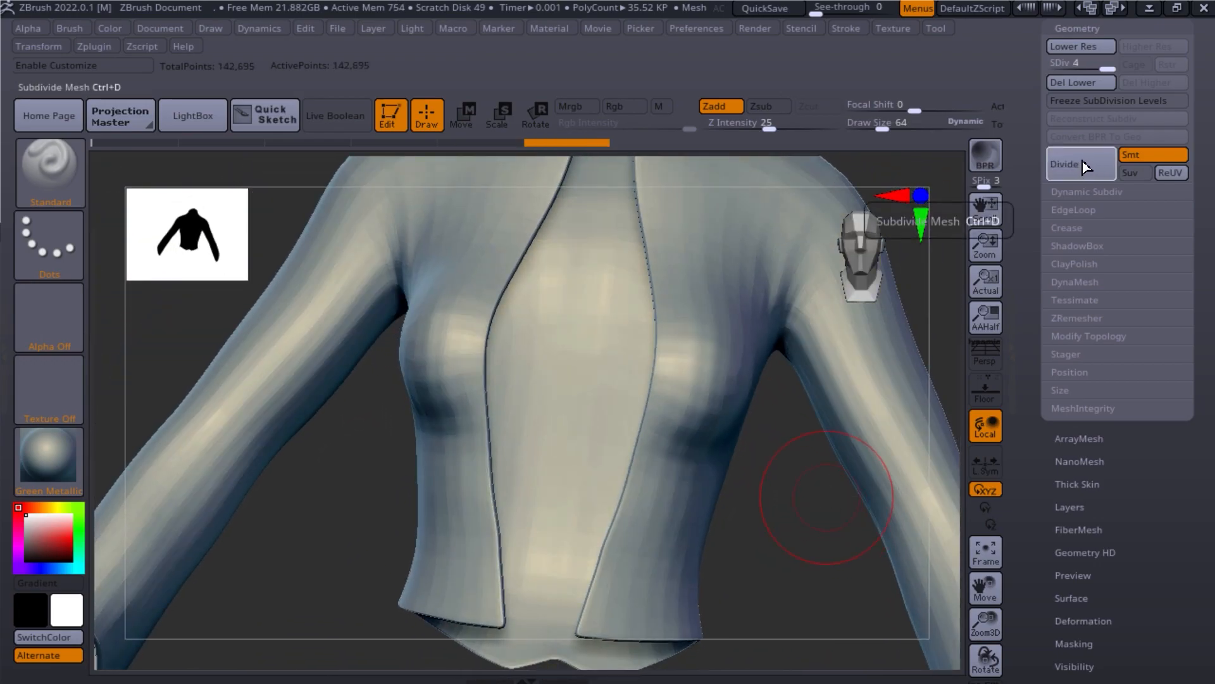
{"action": "left_click_drag", "start_coordinate": [795, 537], "coordinate": [719, 487], "text": "alt"}
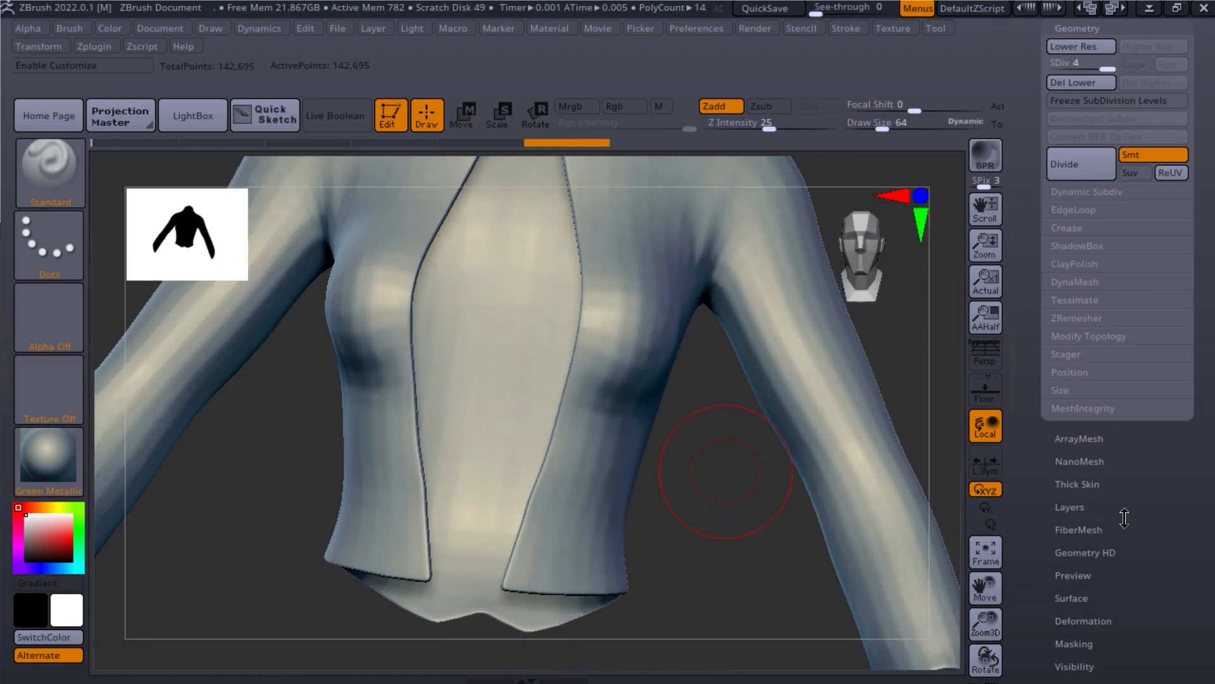
{"action": "left_click_drag", "start_coordinate": [1122, 513], "coordinate": [1110, 413]}
{"action": "left_click", "coordinate": [1109, 321]}
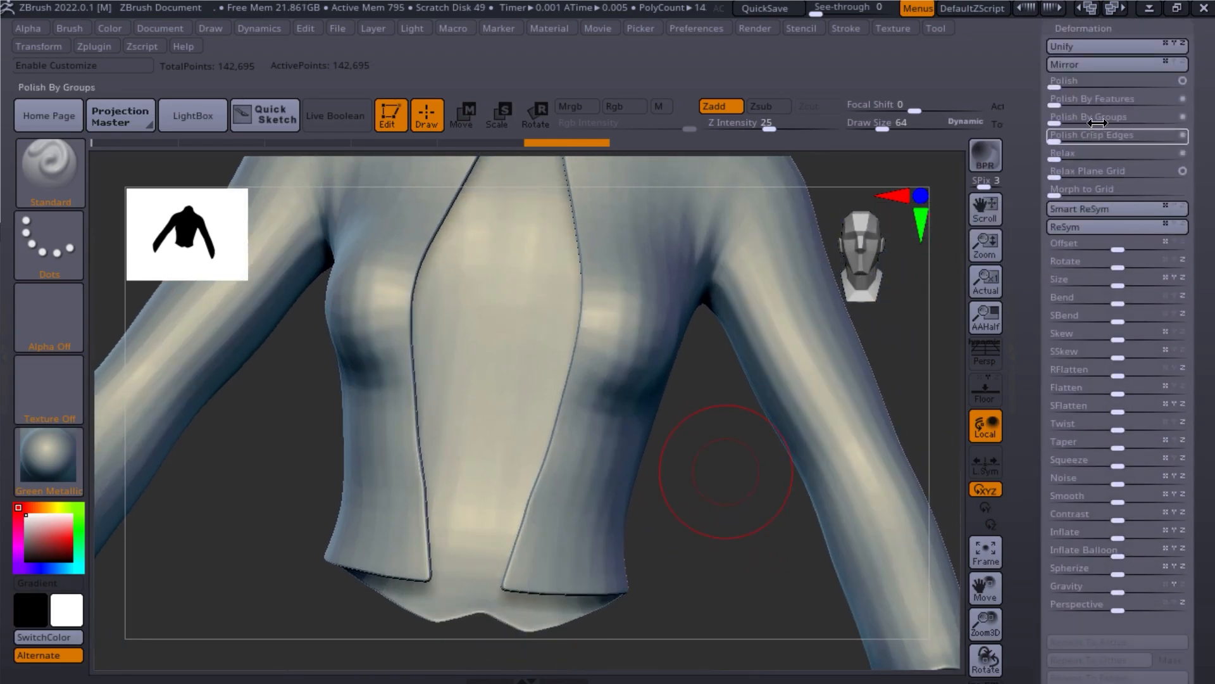
{"action": "key", "text": "ctrl"}
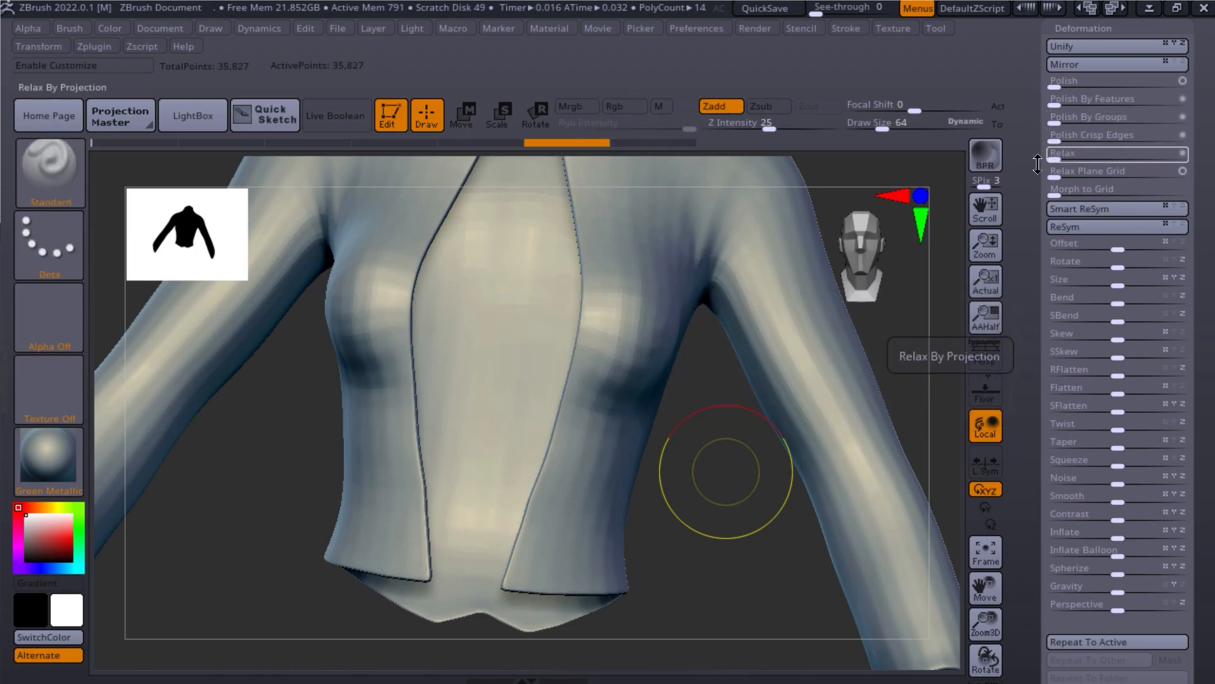
{"action": "key", "text": "ctrl+z"}
Step: Try the Polish By Features deformation on the shirt and reopen the Geometry options
{"action": "left_click_drag", "start_coordinate": [1083, 101], "coordinate": [1188, 136]}
{"action": "left_click_drag", "start_coordinate": [1096, 130], "coordinate": [1042, 138]}
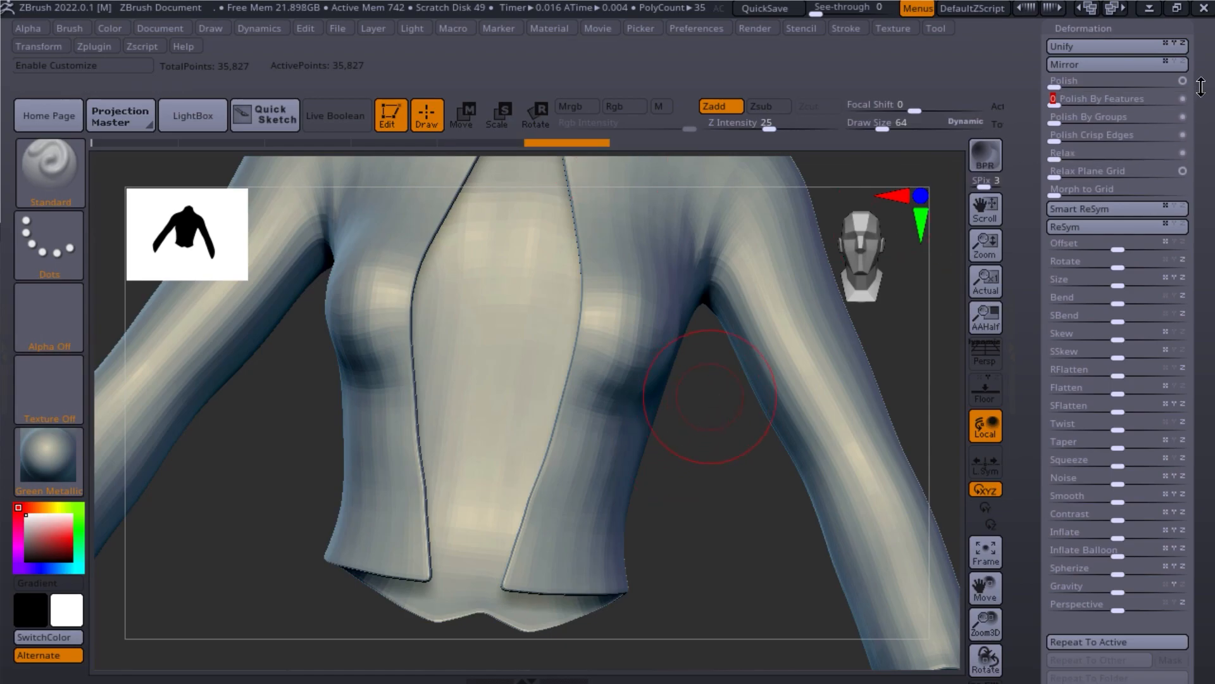
{"action": "scroll", "coordinate": [1144, 229], "scroll_direction": "up", "scroll_amount": 5}
{"action": "left_click", "coordinate": [1097, 382]}
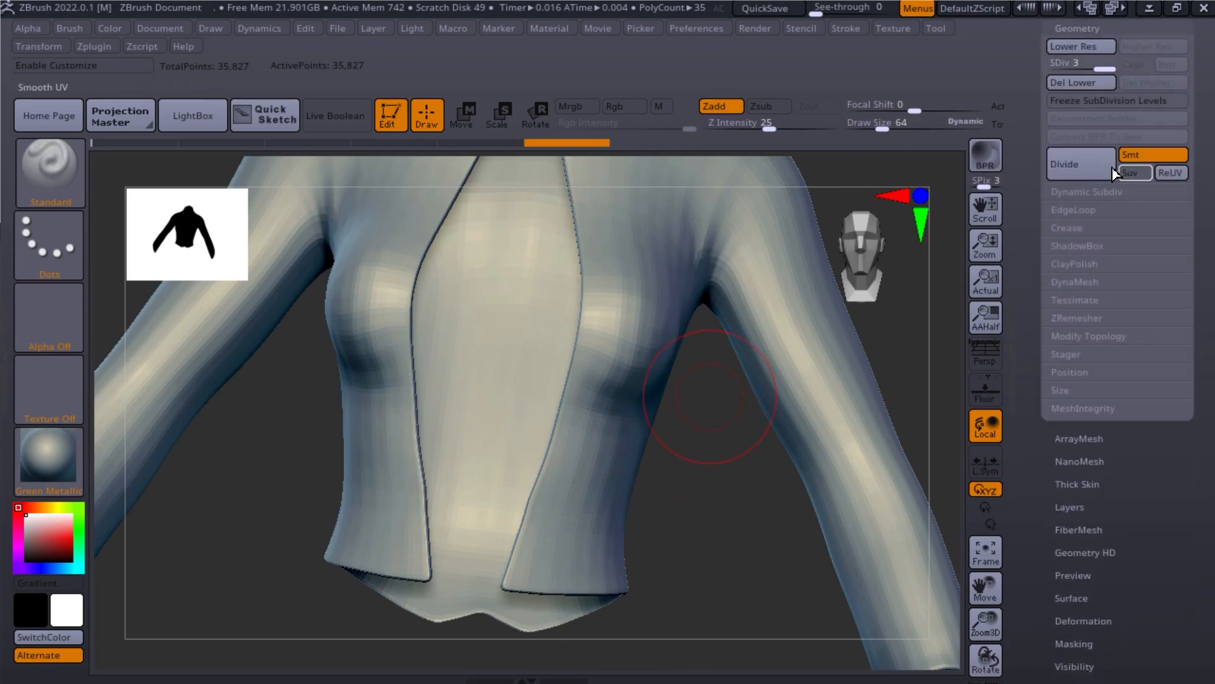
Step: Examine the level 3 shirt's chest and front edges from several angles for uneven shading
{"action": "mouse_move", "coordinate": [481, 150]}
{"action": "left_mouse_down"}
{"action": "mouse_move", "coordinate": [300, 146]}
{"action": "mouse_move", "coordinate": [451, 152]}
{"action": "left_mouse_up"}
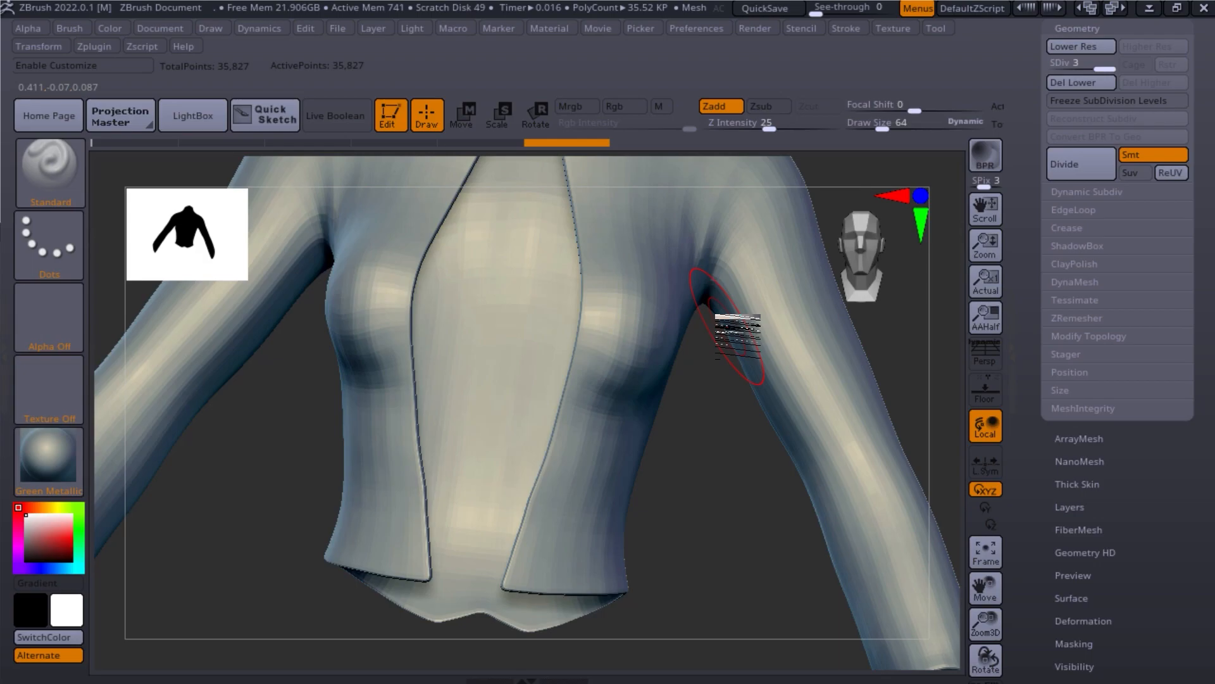
{"action": "key", "text": "shift+f"}
{"action": "key", "text": "shift+f"}
{"action": "mouse_move", "coordinate": [694, 437]}
{"action": "right_mouse_down", "text": "ctrl"}
{"action": "mouse_move", "coordinate": [681, 394]}
{"action": "mouse_move", "coordinate": [673, 431]}
{"action": "mouse_move", "coordinate": [581, 427]}
{"action": "right_mouse_up", "text": "ctrl"}
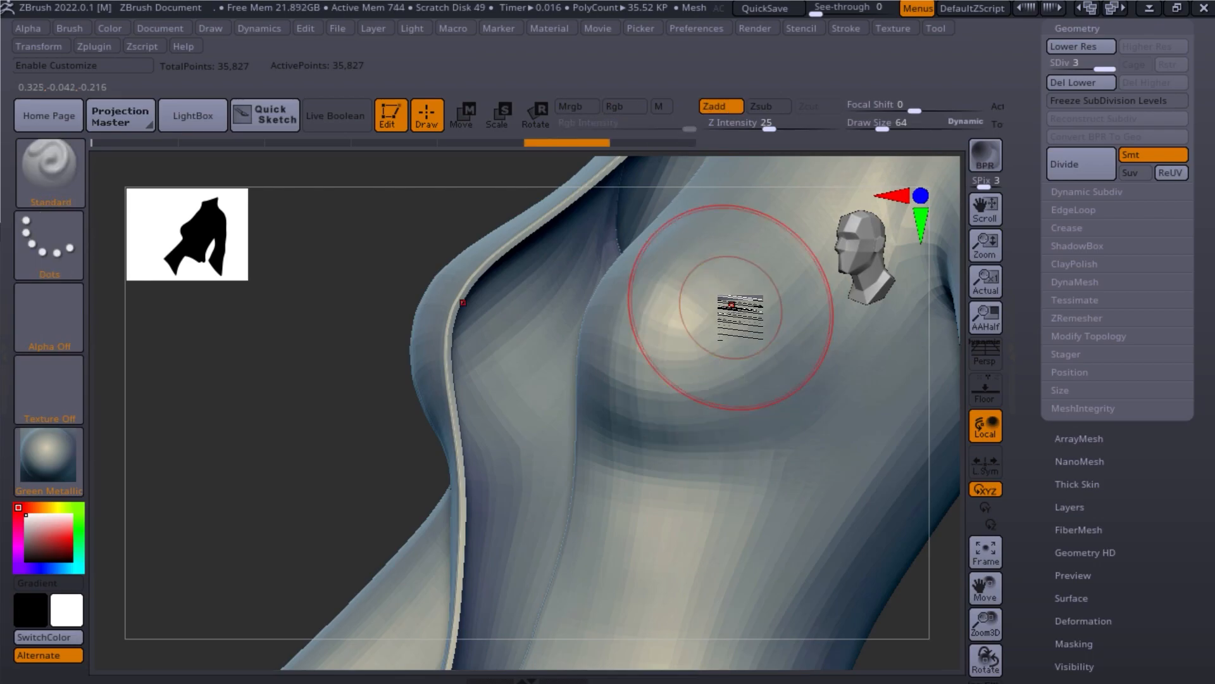
{"action": "mouse_move", "coordinate": [963, 551]}
{"action": "right_mouse_down", "text": "ctrl"}
{"action": "mouse_move", "coordinate": [889, 541]}
{"action": "mouse_move", "coordinate": [827, 475]}
{"action": "mouse_move", "coordinate": [808, 477]}
{"action": "right_mouse_up", "text": "ctrl"}
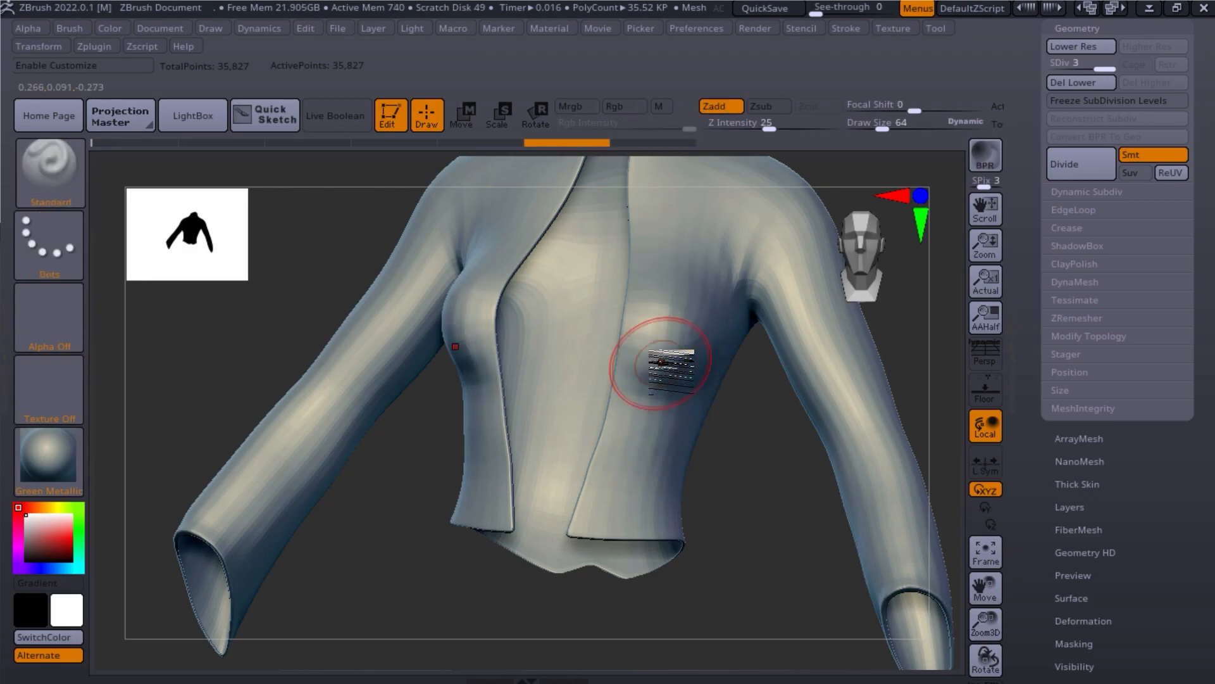
Step: Open the Deformation options and apply Polish By Groups to the shirt twice
{"action": "scroll", "coordinate": [1088, 488], "scroll_direction": "down", "scroll_amount": 5}
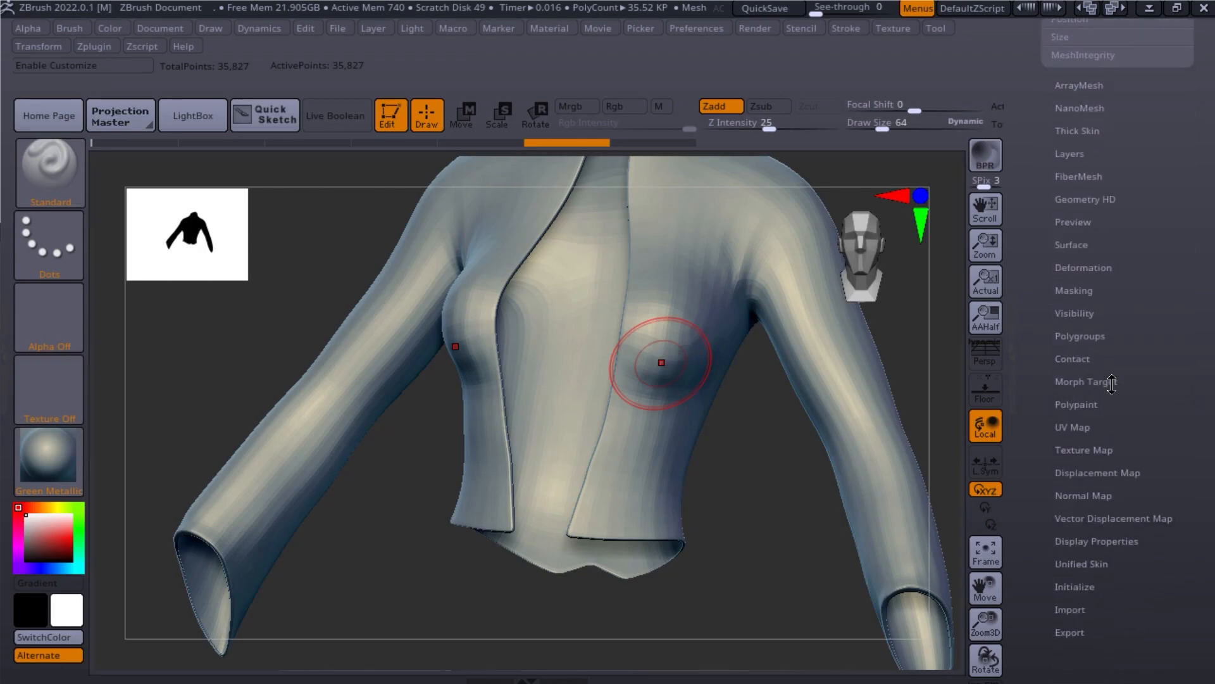
{"action": "left_click", "coordinate": [1109, 250]}
{"action": "left_click_drag", "start_coordinate": [1189, 142], "coordinate": [1185, 359]}
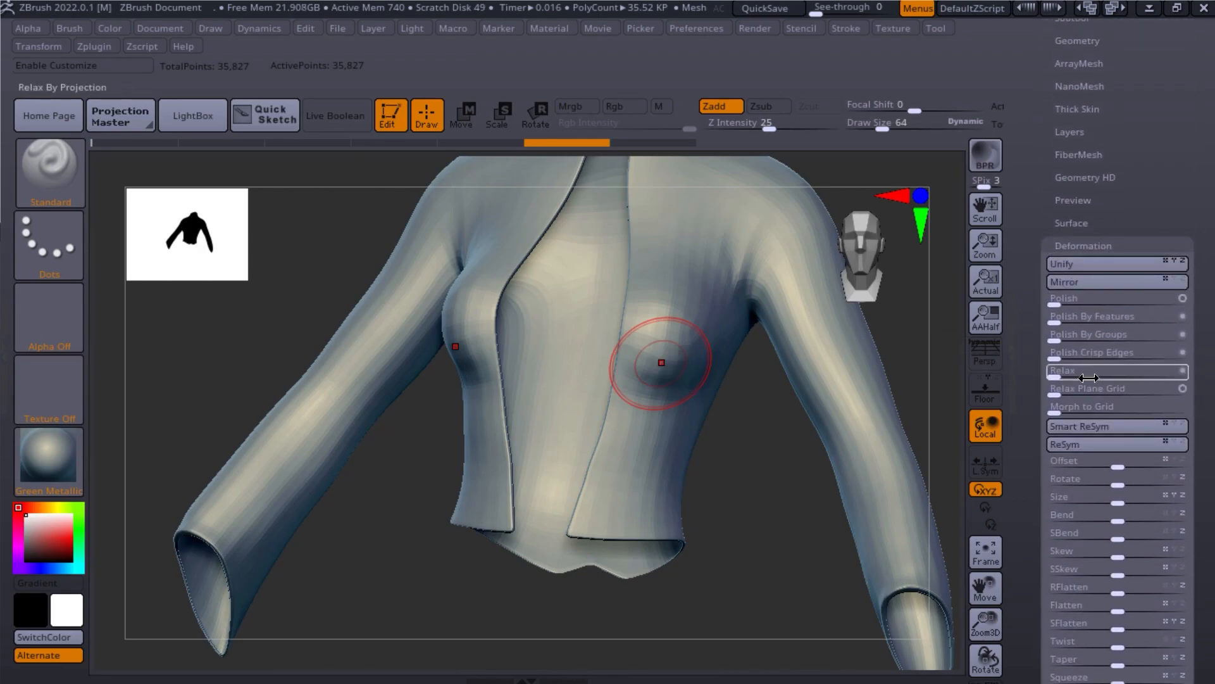
{"action": "right_click_drag", "start_coordinate": [792, 461], "coordinate": [871, 567], "text": "ctrl"}
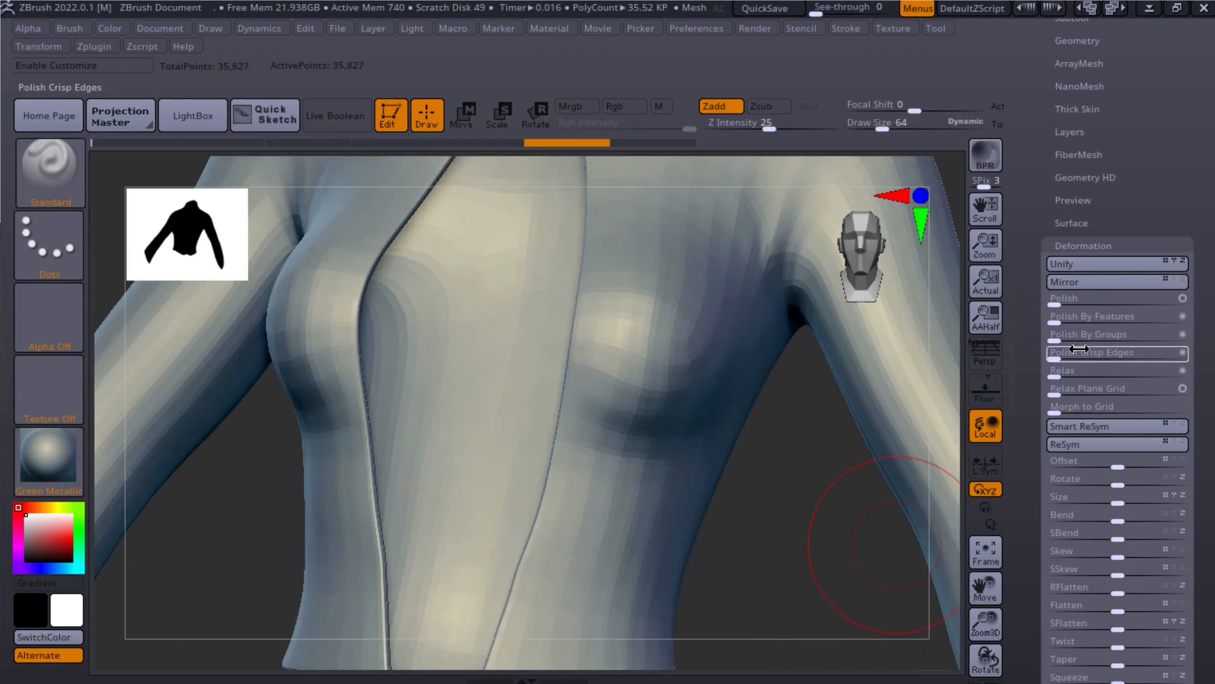
{"action": "left_click_drag", "start_coordinate": [1073, 342], "coordinate": [1089, 344]}
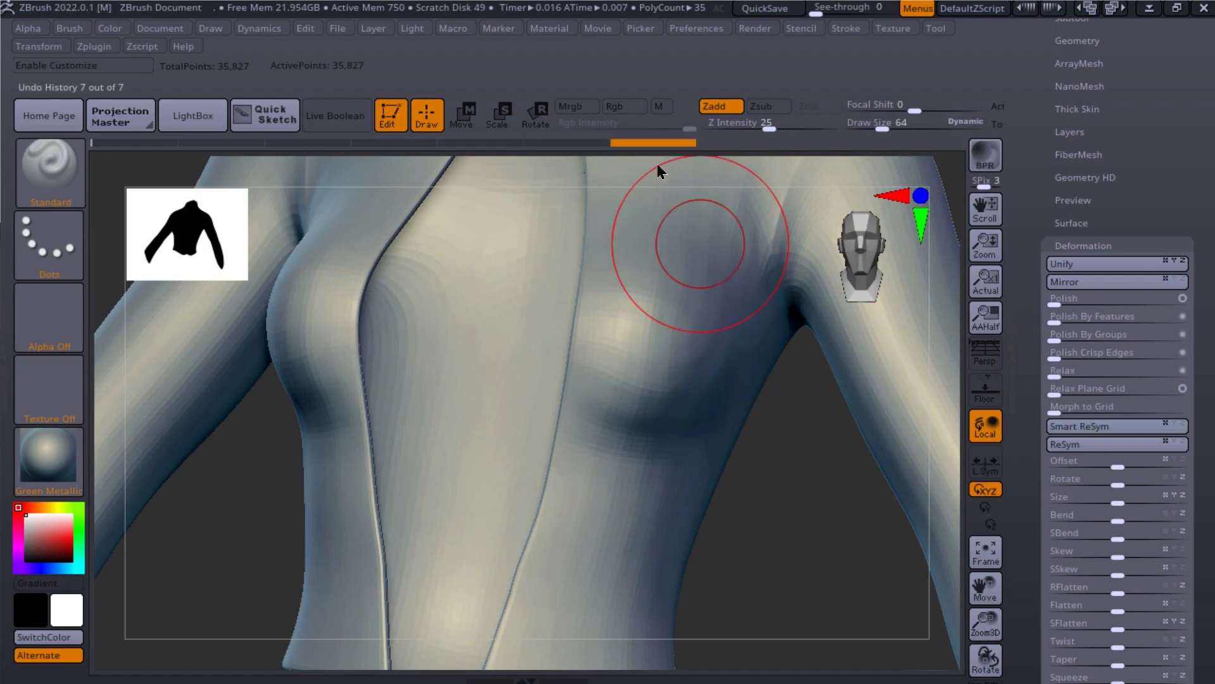
{"action": "left_click_drag", "start_coordinate": [1056, 341], "coordinate": [1089, 337]}
Step: Examine the polished shirt's chest, armpit and shoulder seam with the polyframe both shown and hidden
{"action": "left_click_drag", "start_coordinate": [789, 538], "coordinate": [716, 490], "text": "alt"}
{"action": "left_click_drag", "start_coordinate": [715, 550], "coordinate": [528, 494]}
{"action": "left_click_drag", "start_coordinate": [528, 494], "coordinate": [883, 418], "text": "alt"}
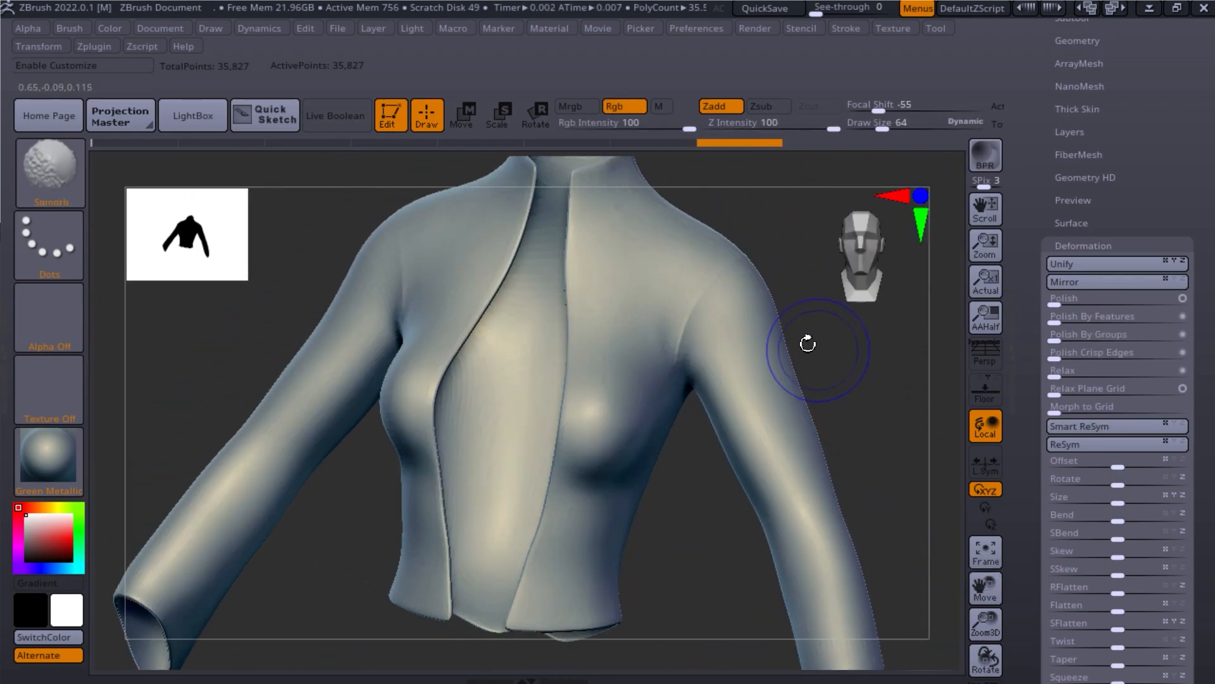
{"action": "left_click_drag", "start_coordinate": [883, 373], "coordinate": [905, 514], "text": "alt"}
{"action": "key", "text": "shift+f"}
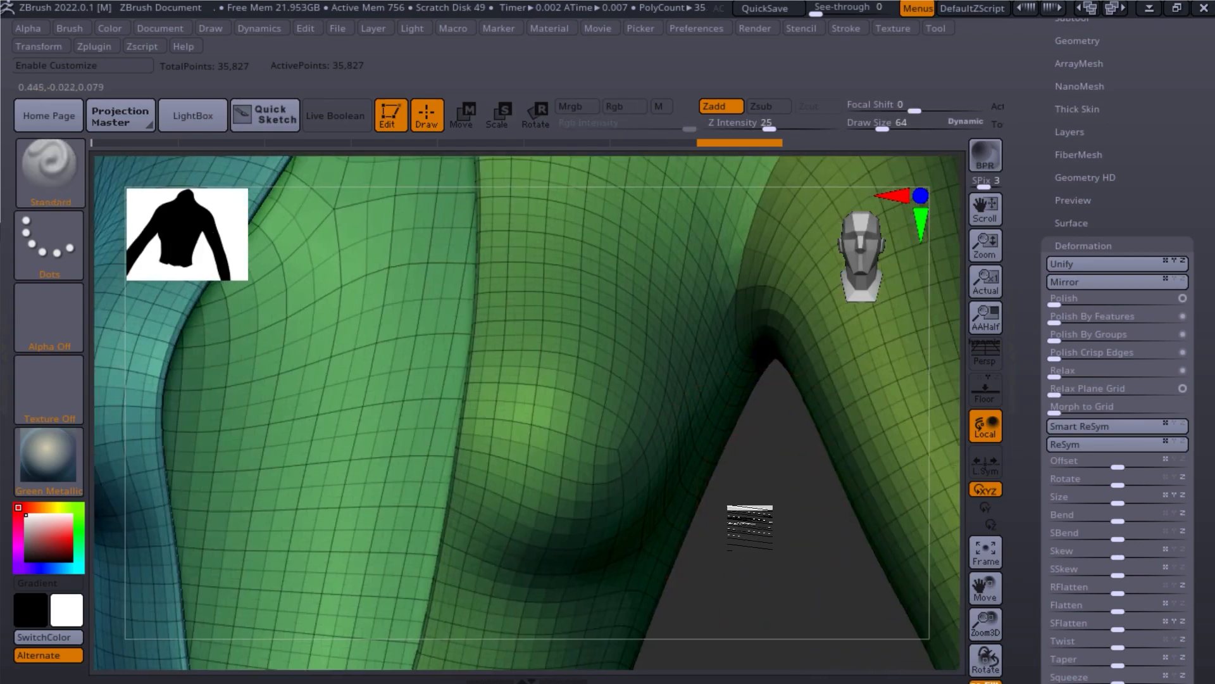
{"action": "left_click_drag", "start_coordinate": [757, 508], "coordinate": [665, 655], "text": "alt"}
{"action": "left_click_drag", "start_coordinate": [920, 366], "coordinate": [842, 420], "text": "alt"}
{"action": "key", "text": "shift+f"}
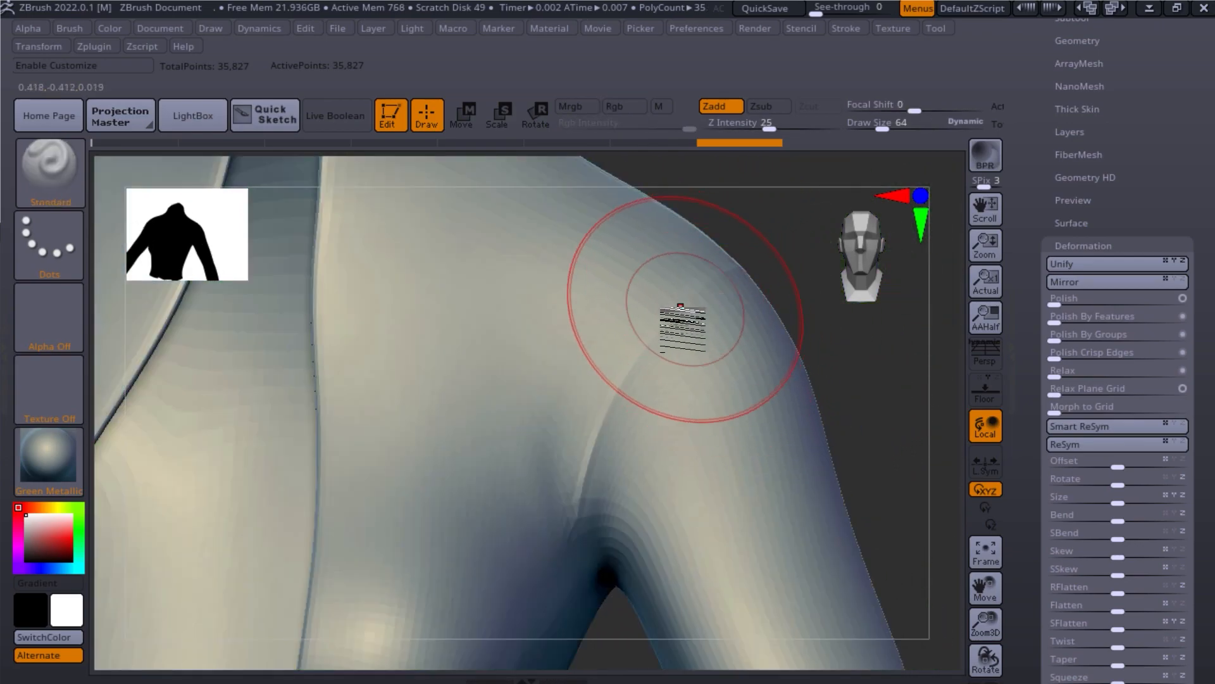
Step: Smooth the crease where the sleeve joins the shoulder and the remaining uneven seams with the Smooth brush
{"action": "left_click_drag", "start_coordinate": [592, 476], "coordinate": [665, 443], "text": "shift"}
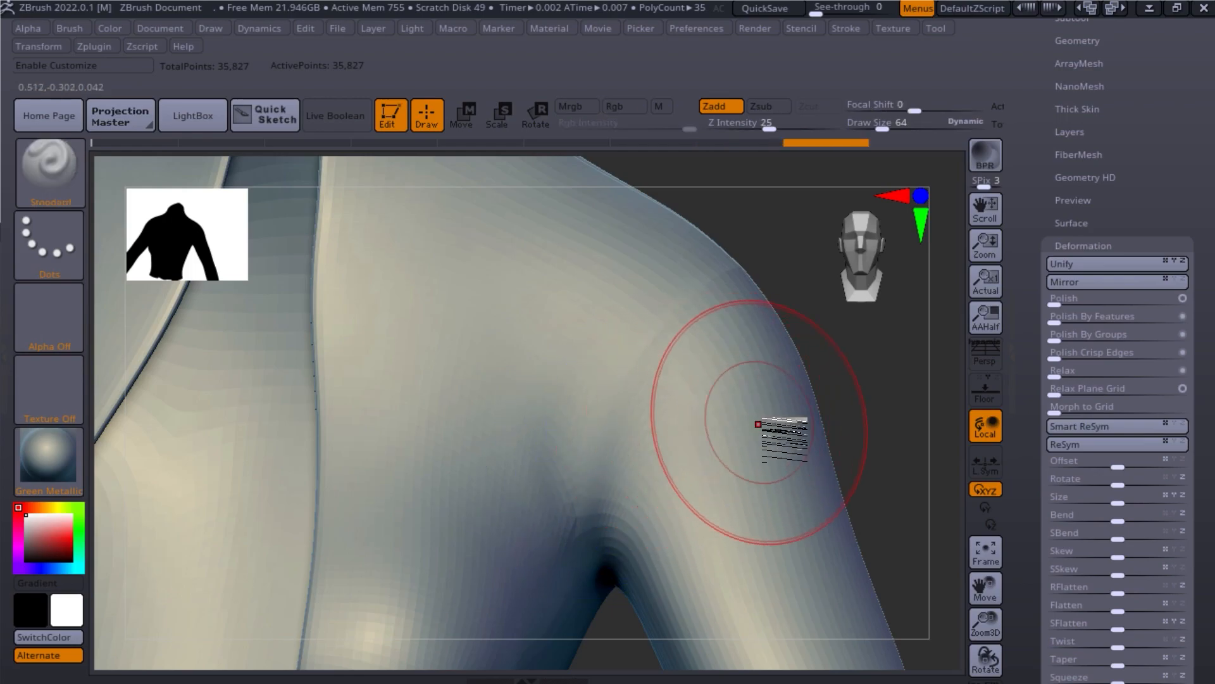
{"action": "left_click_drag", "start_coordinate": [839, 395], "coordinate": [768, 312], "text": "alt"}
{"action": "left_click_drag", "start_coordinate": [720, 388], "coordinate": [903, 418]}
{"action": "left_click_drag", "start_coordinate": [742, 233], "coordinate": [522, 315], "text": "alt"}
{"action": "mouse_move", "coordinate": [800, 360]}
{"action": "left_mouse_down"}
{"action": "mouse_move", "coordinate": [705, 398]}
{"action": "mouse_move", "coordinate": [724, 480]}
{"action": "mouse_move", "coordinate": [792, 442]}
{"action": "left_mouse_up"}
{"action": "mouse_move", "coordinate": [419, 393]}
{"action": "left_mouse_down", "text": "shift"}
{"action": "mouse_move", "coordinate": [428, 348]}
{"action": "mouse_move", "coordinate": [380, 423]}
{"action": "mouse_move", "coordinate": [363, 492]}
{"action": "mouse_move", "coordinate": [405, 473]}
{"action": "left_mouse_up", "text": "shift"}
{"action": "left_click_drag", "start_coordinate": [708, 448], "coordinate": [722, 405], "text": "alt"}
{"action": "mouse_move", "coordinate": [722, 424]}
{"action": "left_mouse_down"}
{"action": "mouse_move", "coordinate": [690, 439]}
{"action": "mouse_move", "coordinate": [652, 430]}
{"action": "left_mouse_up"}
{"action": "mouse_move", "coordinate": [773, 374]}
{"action": "left_mouse_down", "text": "alt"}
{"action": "mouse_move", "coordinate": [754, 391]}
{"action": "mouse_move", "coordinate": [779, 504]}
{"action": "mouse_move", "coordinate": [763, 367]}
{"action": "left_mouse_up", "text": "alt"}
{"action": "mouse_move", "coordinate": [763, 405]}
{"action": "left_mouse_down"}
{"action": "mouse_move", "coordinate": [833, 435]}
{"action": "mouse_move", "coordinate": [743, 439]}
{"action": "mouse_move", "coordinate": [806, 456]}
{"action": "mouse_move", "coordinate": [762, 421]}
{"action": "left_mouse_up"}
{"action": "mouse_move", "coordinate": [552, 336]}
{"action": "left_mouse_down", "text": "shift"}
{"action": "mouse_move", "coordinate": [543, 383]}
{"action": "mouse_move", "coordinate": [573, 461]}
{"action": "left_mouse_up", "text": "shift"}
{"action": "mouse_move", "coordinate": [702, 472]}
{"action": "left_mouse_down", "text": "alt"}
{"action": "mouse_move", "coordinate": [673, 434]}
{"action": "mouse_move", "coordinate": [687, 430]}
{"action": "left_mouse_up", "text": "alt"}
{"action": "left_click_drag", "start_coordinate": [762, 367], "coordinate": [841, 429]}
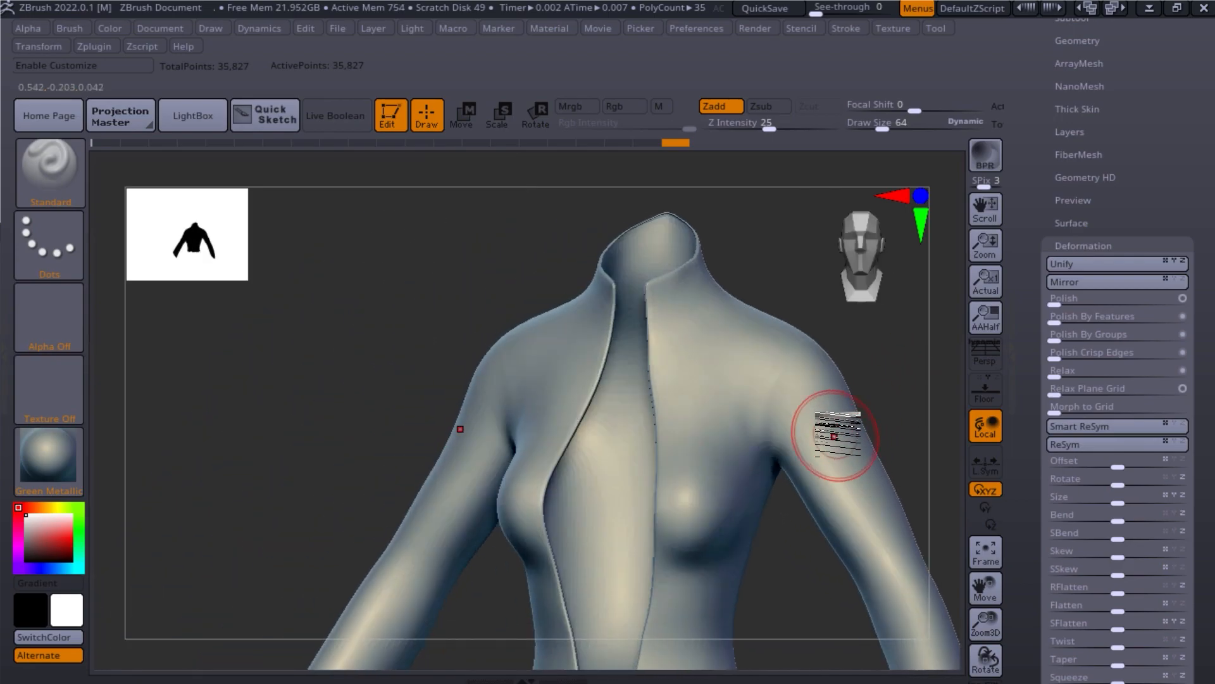
Step: Divide the shirt three more times in the Geometry options, up to subdivision level 6
{"action": "key", "text": "f"}
{"action": "left_click_drag", "start_coordinate": [762, 298], "coordinate": [840, 344]}
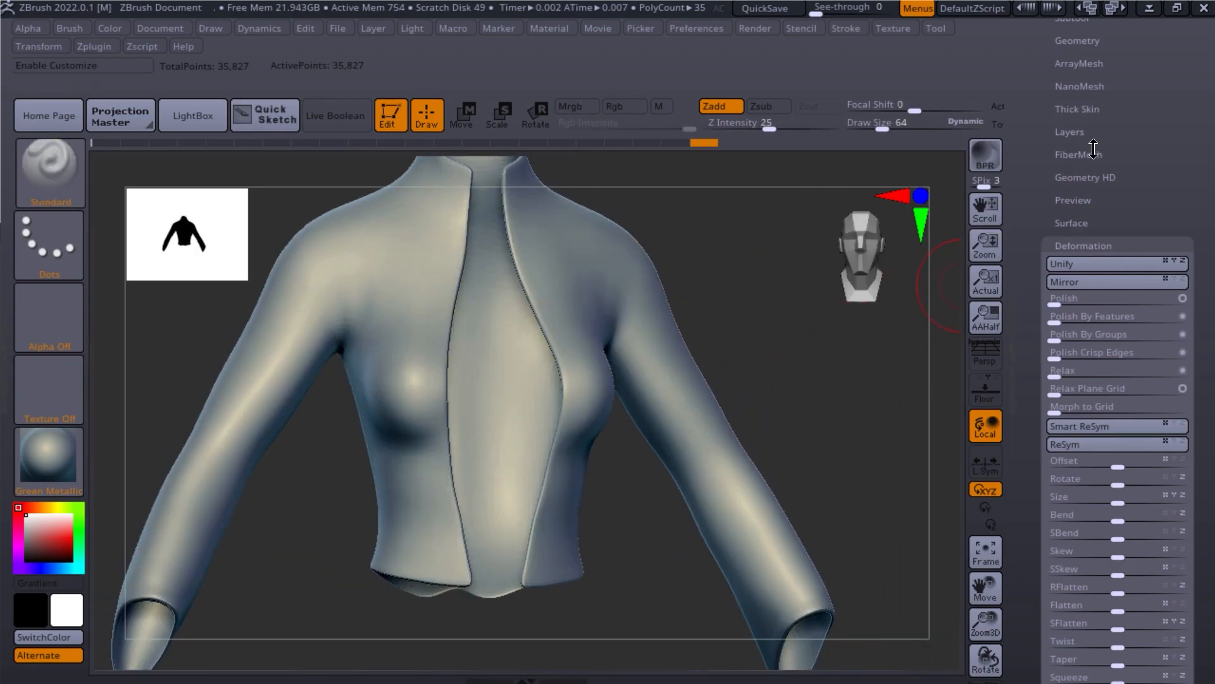
{"action": "scroll", "coordinate": [1090, 152], "scroll_direction": "up", "scroll_amount": 3}
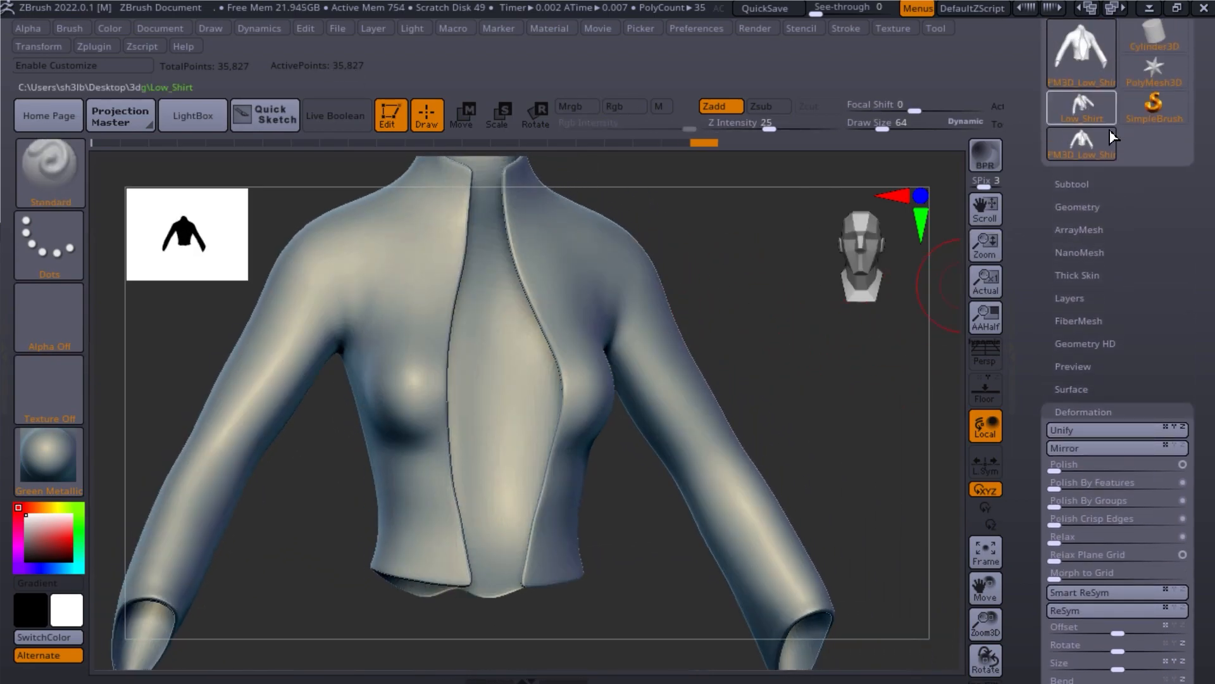
{"action": "left_click", "coordinate": [1092, 207]}
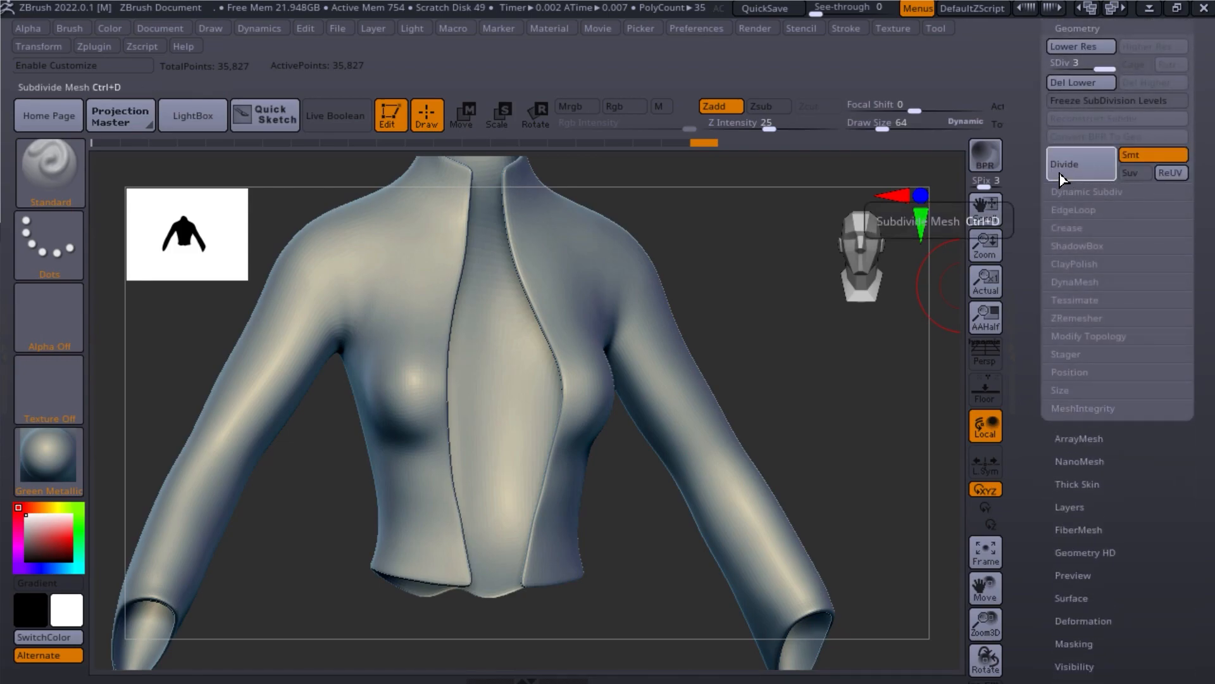
{"action": "left_click", "coordinate": [1086, 173]}
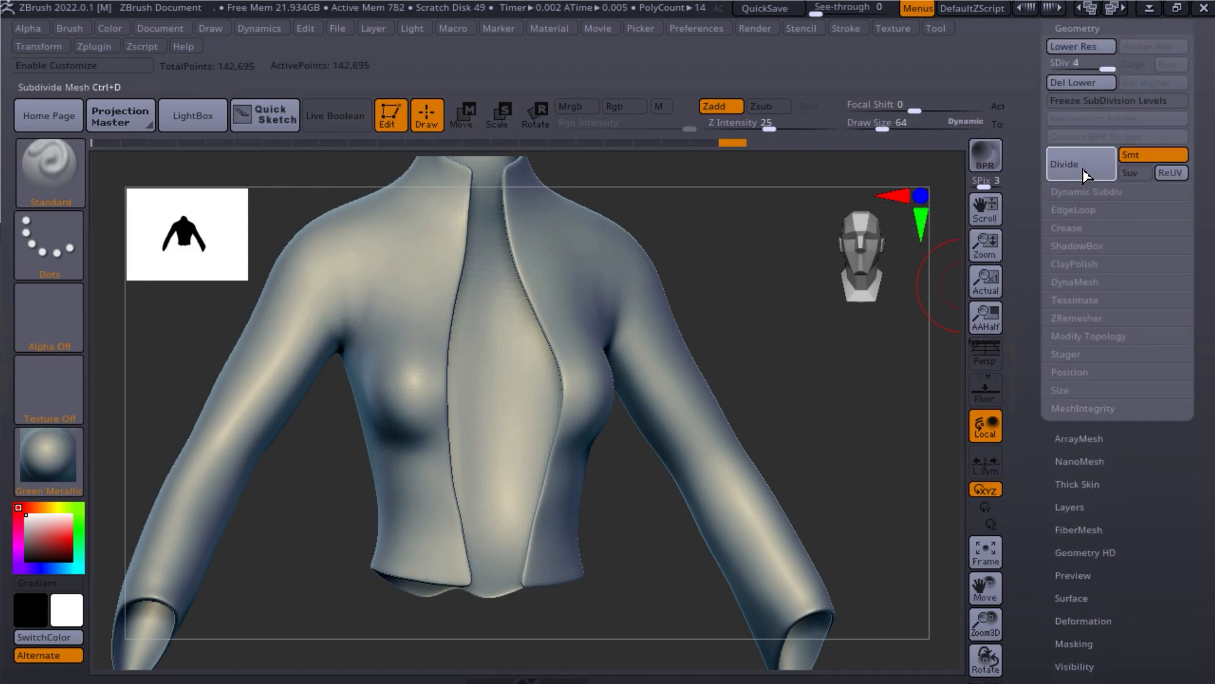
{"action": "left_click", "coordinate": [1084, 171]}
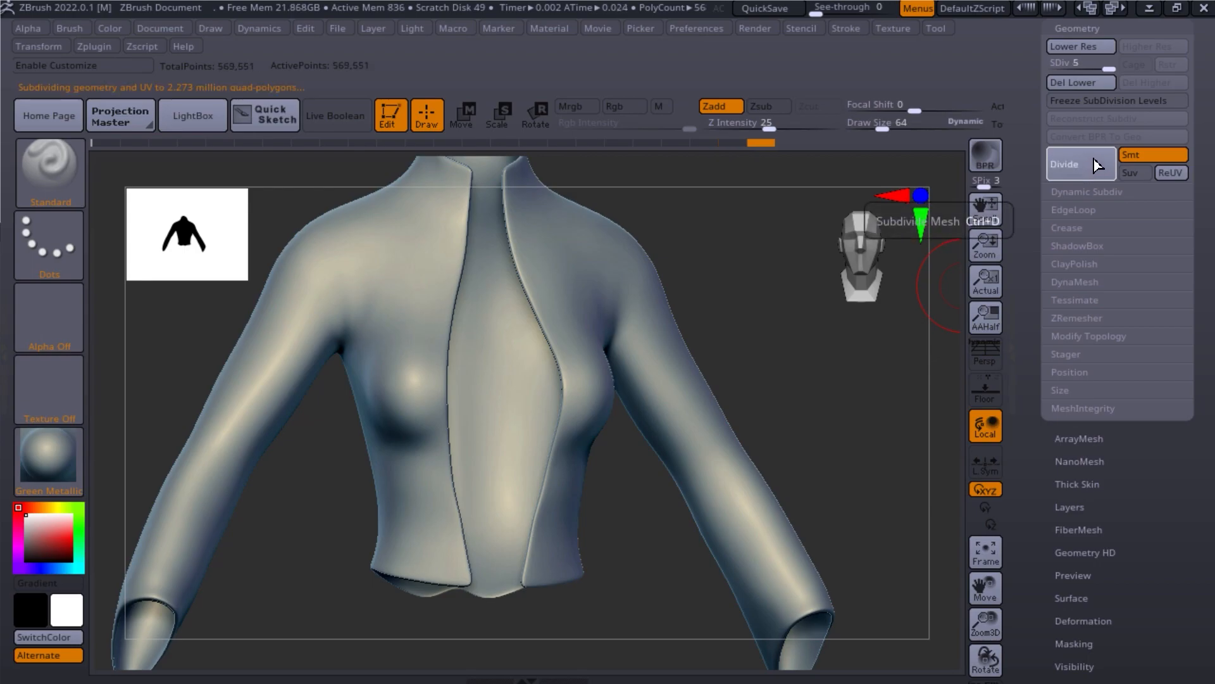
{"action": "left_click_drag", "start_coordinate": [857, 420], "coordinate": [770, 420]}
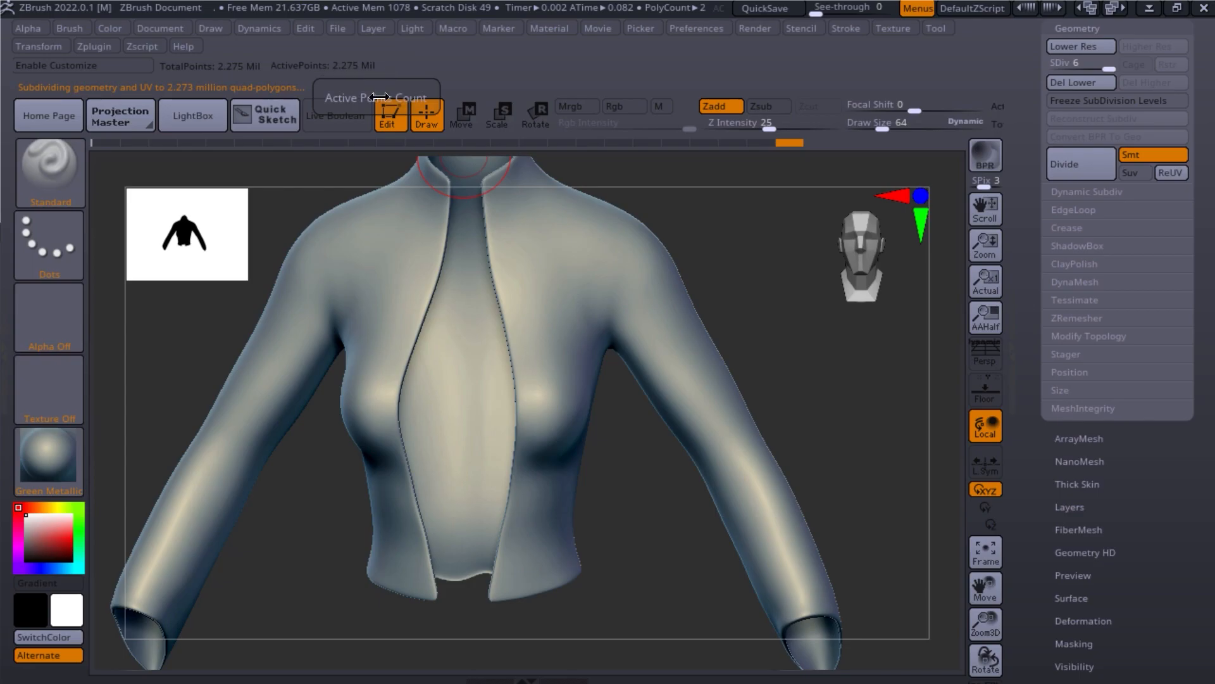
{"action": "mouse_move", "coordinate": [859, 409]}
{"action": "left_mouse_down"}
{"action": "mouse_move", "coordinate": [872, 430]}
{"action": "mouse_move", "coordinate": [842, 406]}
{"action": "left_mouse_up"}
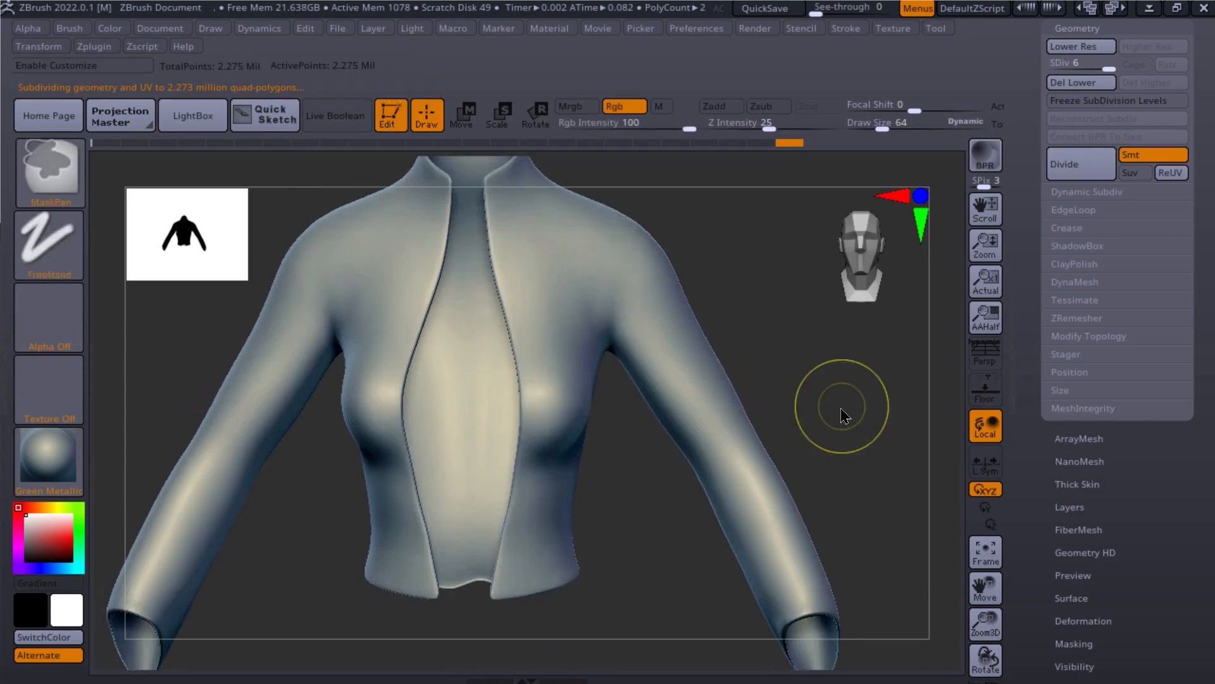
Step: Save the project as HighShirt in the Clothing folder
{"action": "key", "text": "ctrl+s"}
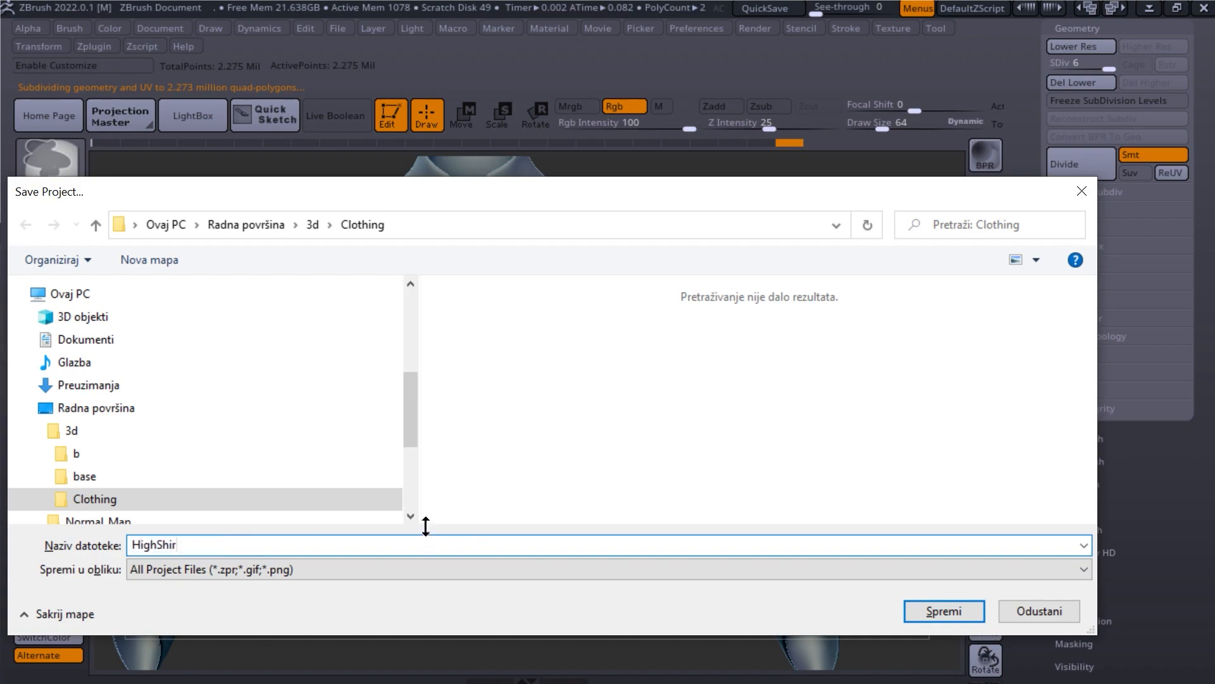
{"action": "left_click", "coordinate": [943, 611]}
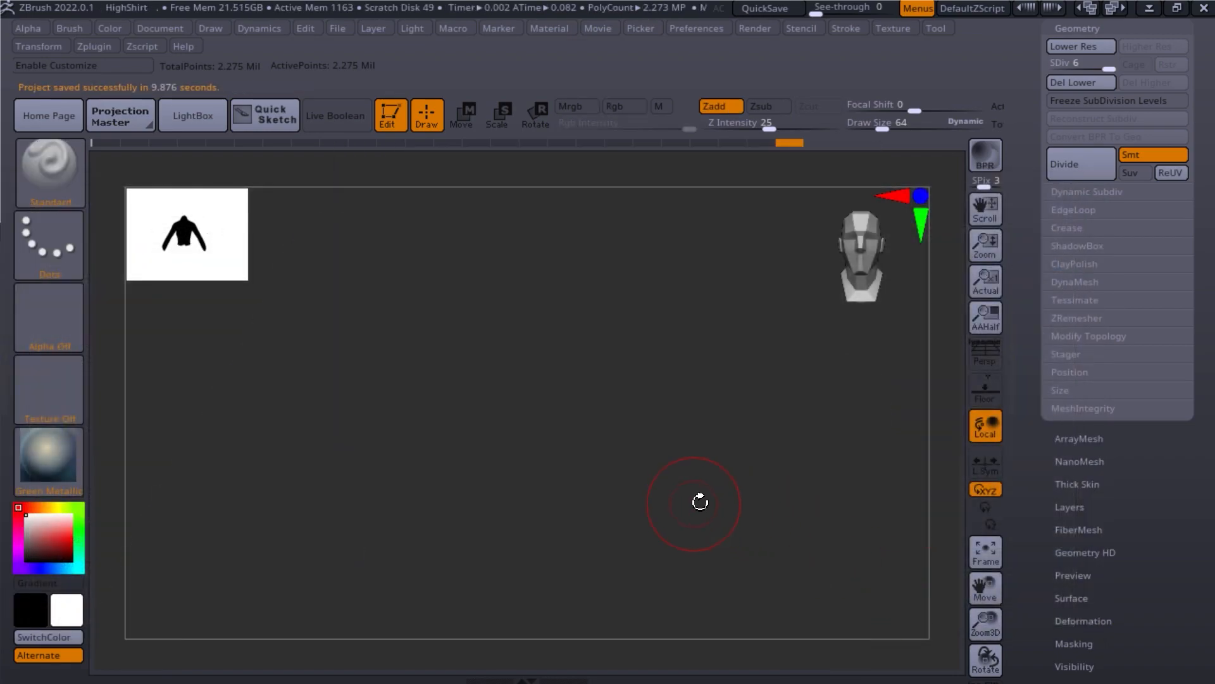
{"action": "left_click_drag", "start_coordinate": [857, 434], "coordinate": [854, 473]}
{"action": "key", "text": "shift+f"}
{"action": "key", "text": "shift+f"}
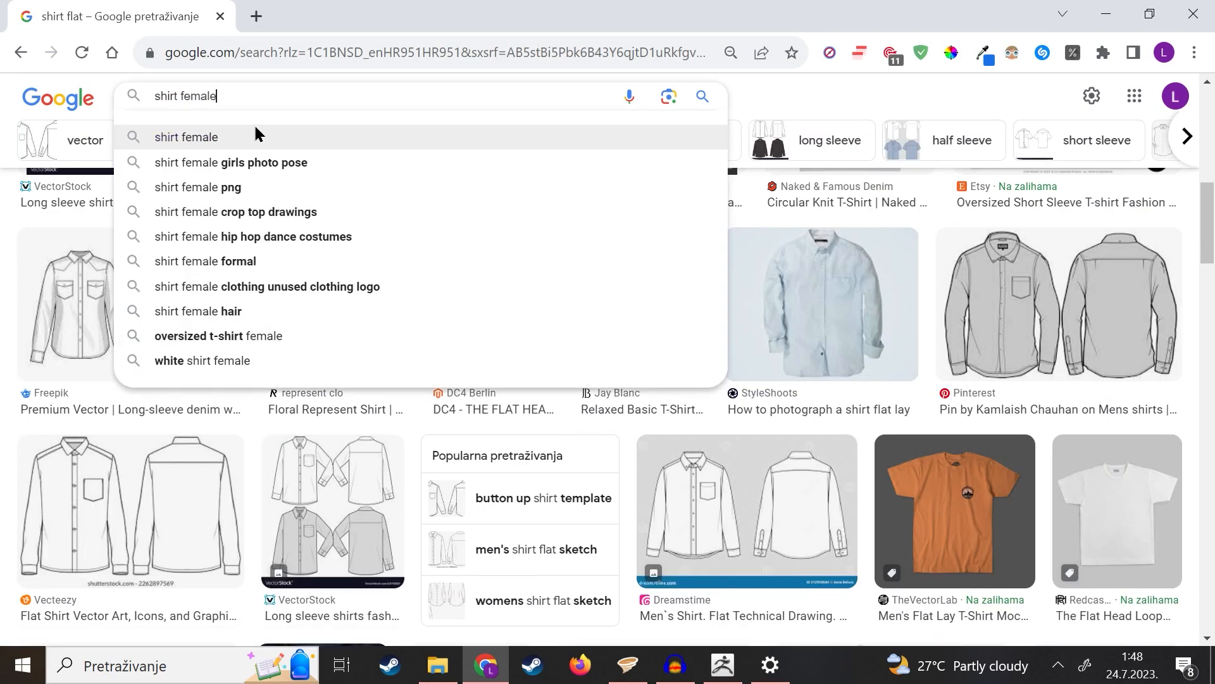
Step: Search Google Images for "shirt female simple" and collect several shirt photos on the floating reference board
{"action": "key", "text": "Return"}
{"action": "left_click", "coordinate": [461, 340]}
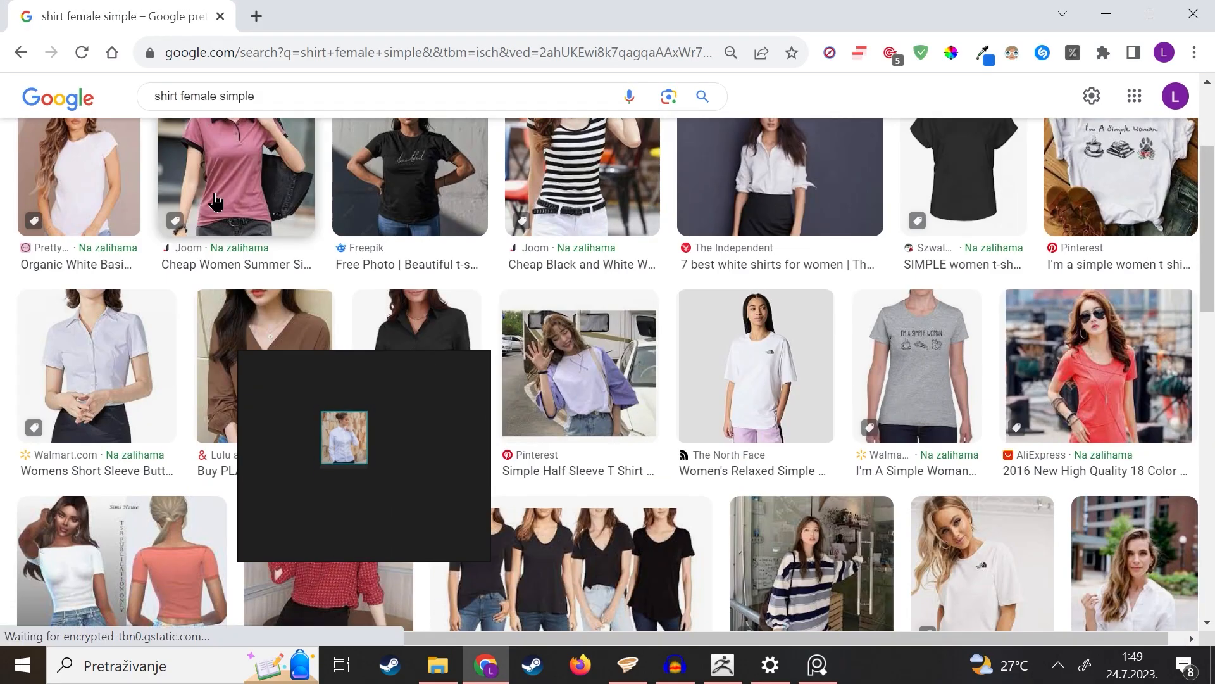
{"action": "left_click_drag", "start_coordinate": [220, 198], "coordinate": [396, 427]}
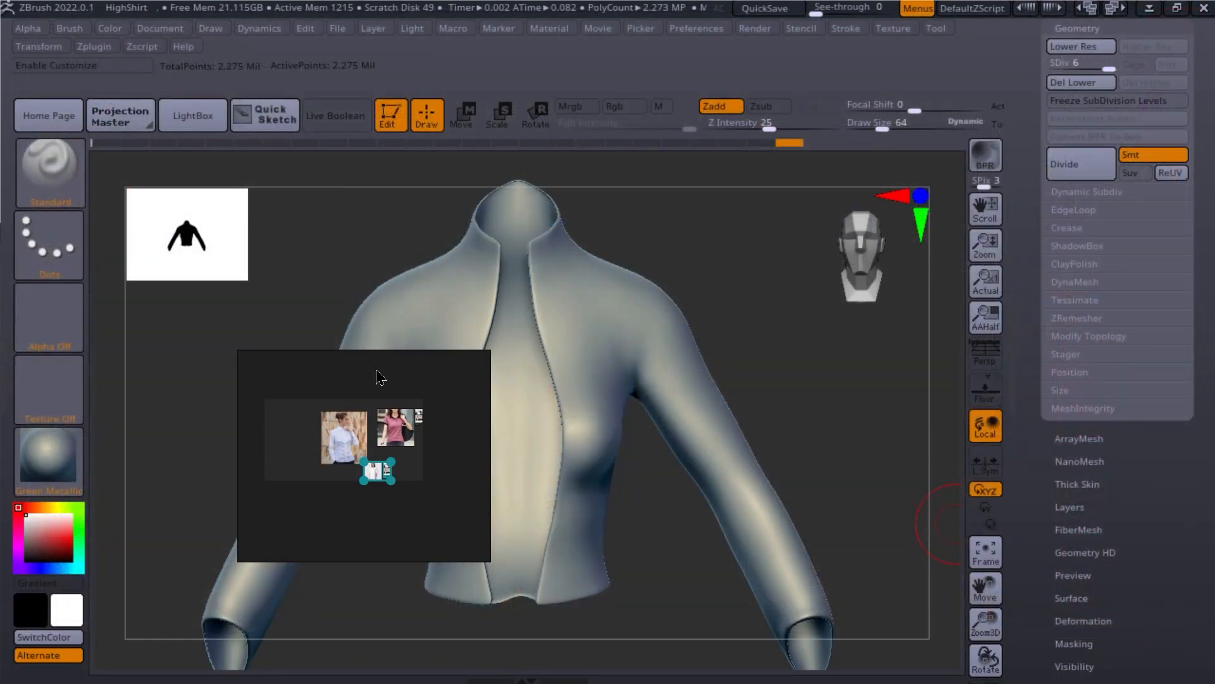
Step: Move the reference board to the canvas's lower-left corner and examine the light blue shirt's shoulder and sleeve seams
{"action": "right_click_drag", "start_coordinate": [439, 378], "coordinate": [226, 393]}
{"action": "left_click", "coordinate": [211, 478]}
{"action": "scroll", "coordinate": [85, 506], "scroll_direction": "up", "scroll_amount": 6}
{"action": "middle_click_drag", "start_coordinate": [263, 427], "coordinate": [186, 539]}
{"action": "scroll", "coordinate": [303, 442], "scroll_direction": "up", "scroll_amount": 4}
{"action": "scroll", "coordinate": [180, 459], "scroll_direction": "up", "scroll_amount": 2}
{"action": "right_click_drag", "start_coordinate": [121, 448], "coordinate": [107, 522]}
{"action": "scroll", "coordinate": [172, 519], "scroll_direction": "down", "scroll_amount": 3}
{"action": "scroll", "coordinate": [51, 500], "scroll_direction": "up", "scroll_amount": 3}
{"action": "scroll", "coordinate": [82, 489], "scroll_direction": "up", "scroll_amount": 4}
{"action": "middle_click_drag", "start_coordinate": [86, 494], "coordinate": [128, 544]}
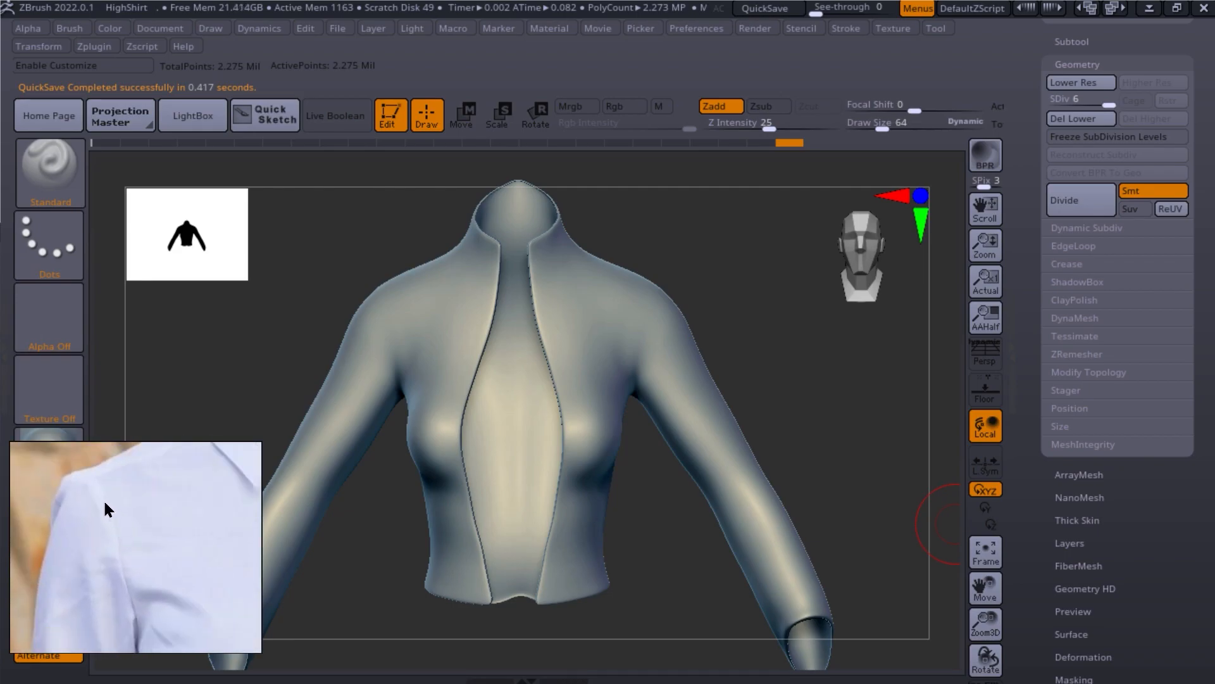
{"action": "scroll", "coordinate": [124, 516], "scroll_direction": "down", "scroll_amount": 8}
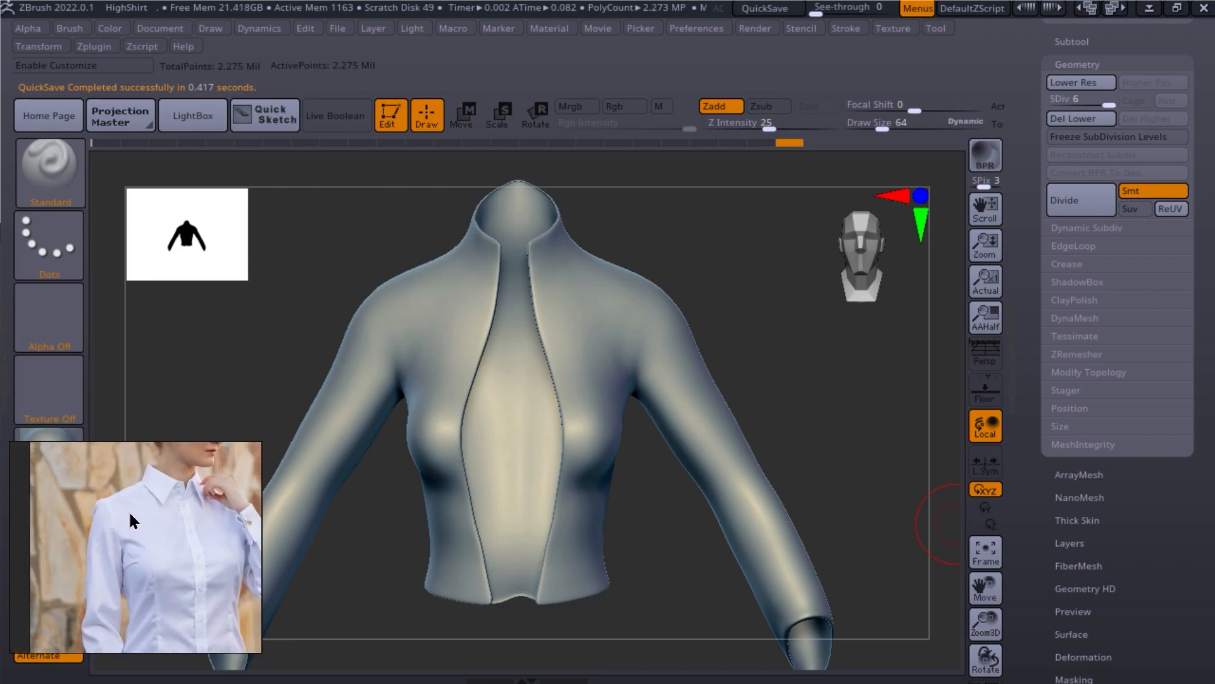
Step: Examine the white T-shirt and pink shirt references close up, focusing on the shoulder seams
{"action": "middle_click_drag", "start_coordinate": [218, 525], "coordinate": [152, 497]}
{"action": "scroll", "coordinate": [170, 576], "scroll_direction": "up", "scroll_amount": 4}
{"action": "middle_click_drag", "start_coordinate": [185, 624], "coordinate": [177, 561]}
{"action": "scroll", "coordinate": [189, 526], "scroll_direction": "up", "scroll_amount": 8}
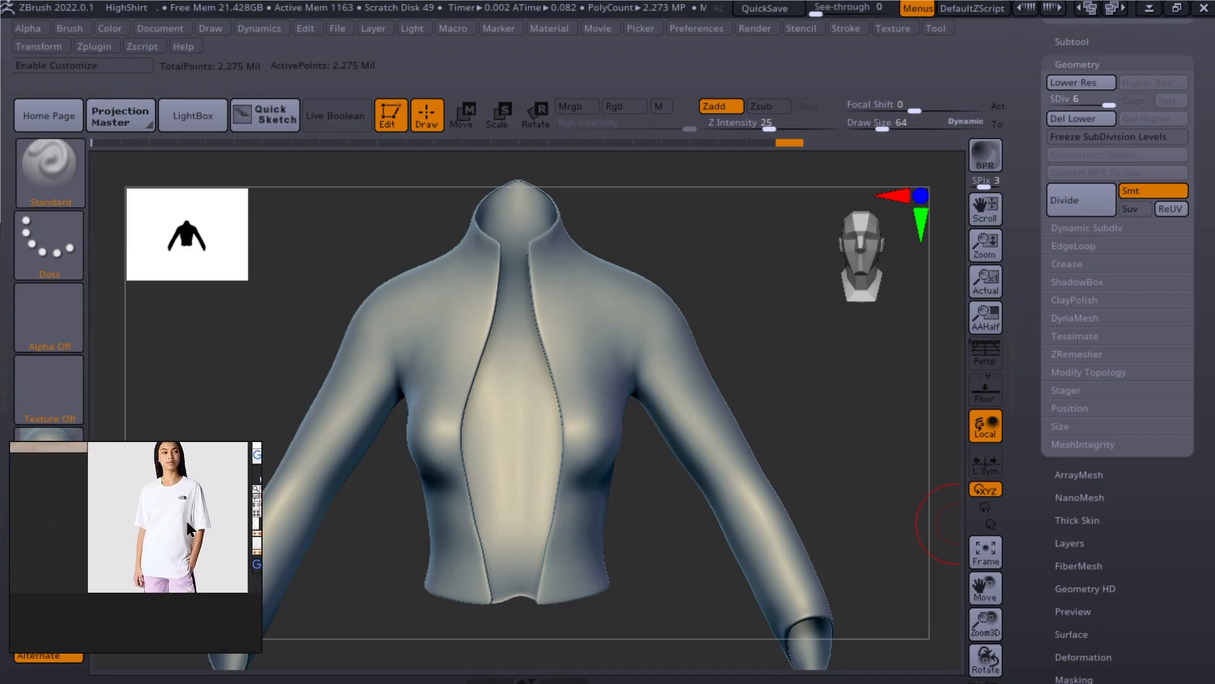
{"action": "scroll", "coordinate": [160, 528], "scroll_direction": "down", "scroll_amount": 7}
{"action": "middle_click_drag", "start_coordinate": [209, 475], "coordinate": [107, 583]}
{"action": "scroll", "coordinate": [182, 509], "scroll_direction": "down", "scroll_amount": 2}
{"action": "scroll", "coordinate": [148, 489], "scroll_direction": "down", "scroll_amount": 4}
{"action": "middle_click_drag", "start_coordinate": [167, 465], "coordinate": [95, 586]}
{"action": "scroll", "coordinate": [95, 587], "scroll_direction": "up", "scroll_amount": 7}
{"action": "scroll", "coordinate": [96, 585], "scroll_direction": "down", "scroll_amount": 3}
{"action": "middle_click_drag", "start_coordinate": [119, 501], "coordinate": [150, 596]}
{"action": "middle_click_drag", "start_coordinate": [119, 523], "coordinate": [127, 557]}
{"action": "scroll", "coordinate": [93, 493], "scroll_direction": "up", "scroll_amount": 3}
{"action": "scroll", "coordinate": [94, 490], "scroll_direction": "up", "scroll_amount": 5}
{"action": "middle_click_drag", "start_coordinate": [94, 489], "coordinate": [157, 533]}
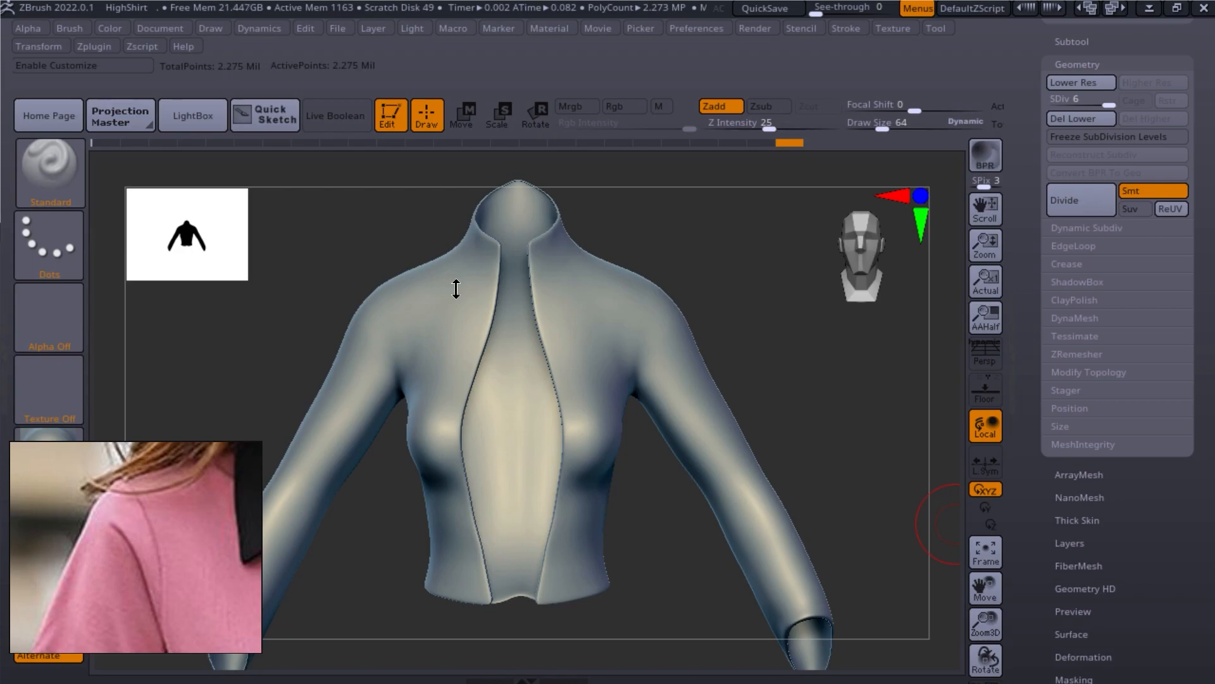
Step: Select the DamStandard brush and set its Focal Shift to -26 with a Draw Size of about 7.7
{"action": "left_click_drag", "start_coordinate": [803, 428], "coordinate": [771, 417]}
{"action": "left_click_drag", "start_coordinate": [837, 436], "coordinate": [646, 279]}
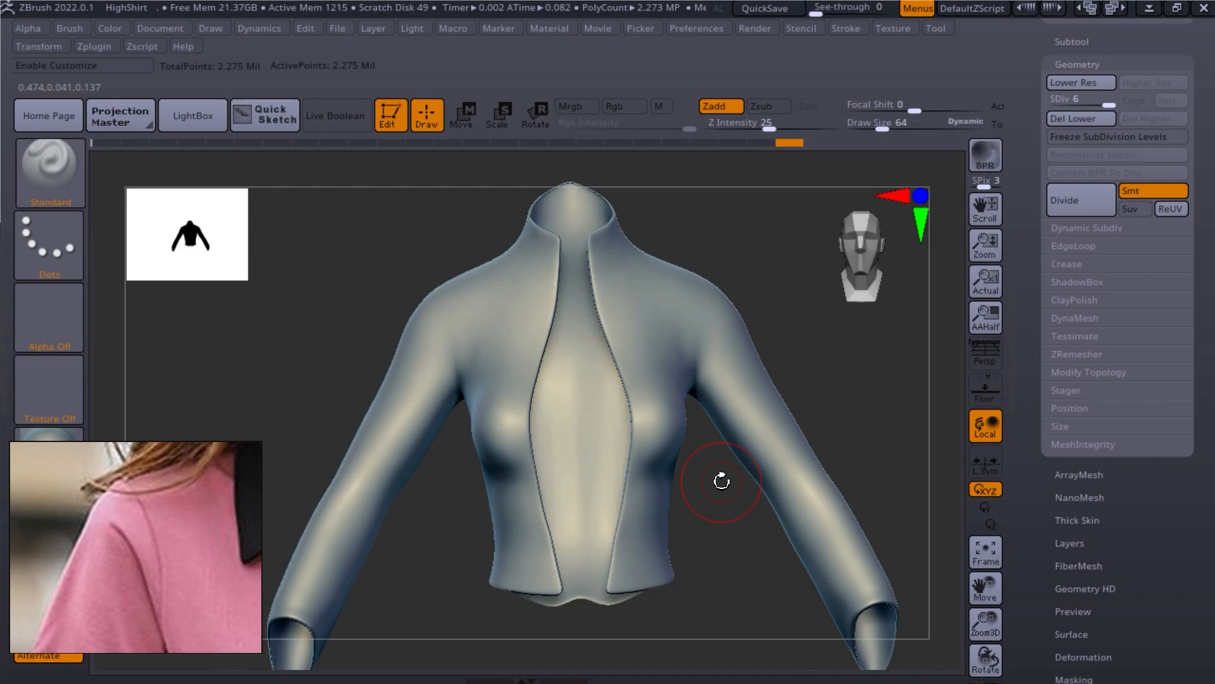
{"action": "left_click", "coordinate": [54, 166]}
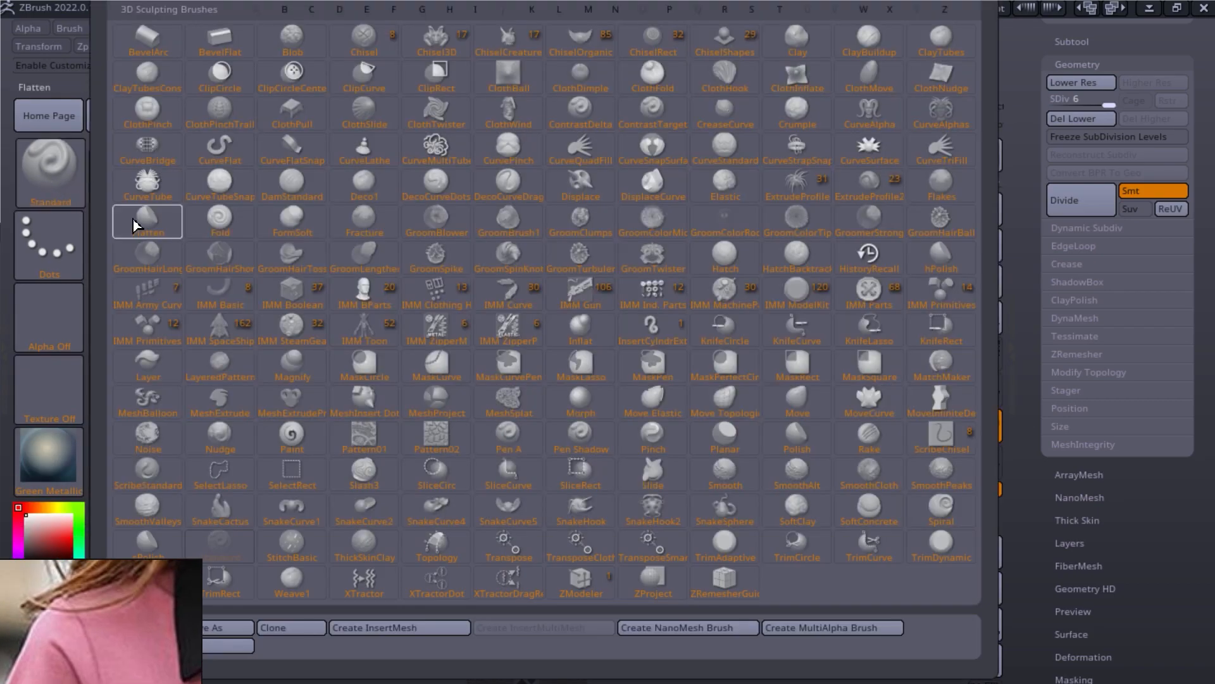
{"action": "left_click", "coordinate": [310, 213]}
{"action": "right_click_drag", "start_coordinate": [462, 353], "coordinate": [505, 439], "text": "ctrl"}
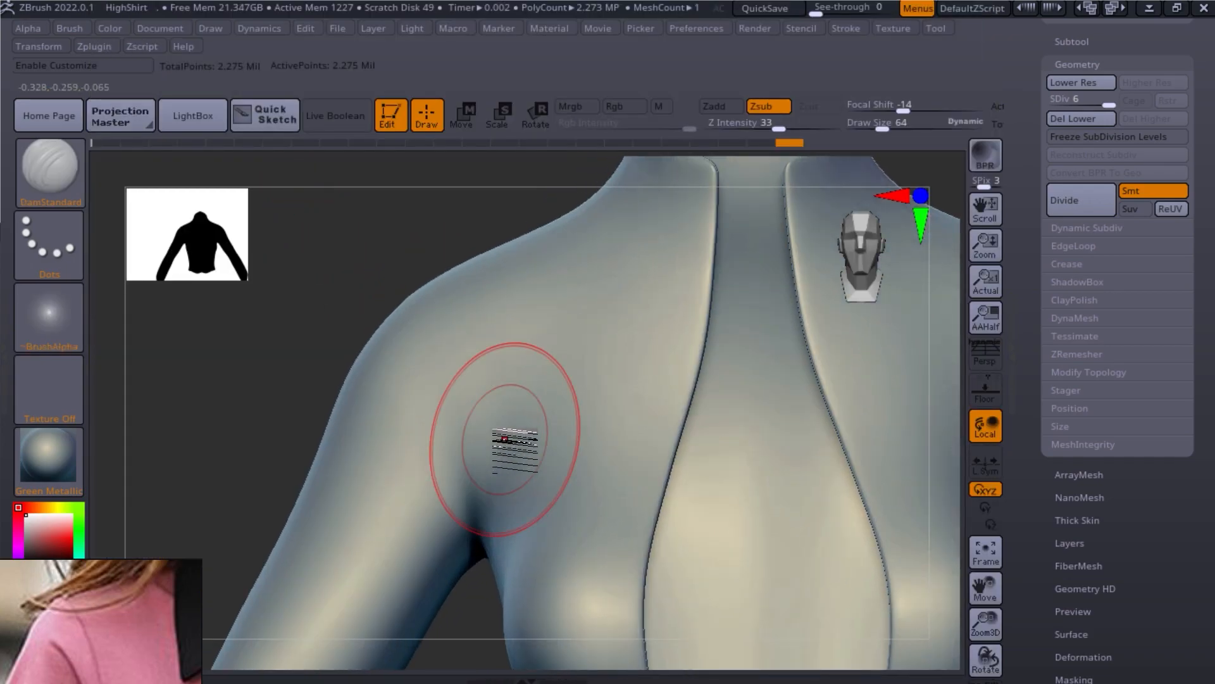
{"action": "left_click_drag", "start_coordinate": [903, 107], "coordinate": [861, 124]}
Step: Try carving seam lines across the shirt's upper chest with the DamStandard brush
{"action": "mouse_move", "coordinate": [474, 307]}
{"action": "left_mouse_down"}
{"action": "mouse_move", "coordinate": [619, 435]}
{"action": "mouse_move", "coordinate": [625, 461]}
{"action": "left_mouse_up"}
{"action": "left_click_drag", "start_coordinate": [521, 347], "coordinate": [613, 353]}
{"action": "key", "text": "ctrl+z"}
{"action": "key", "text": "ctrl+z"}
Step: Set the Lazy Mouse radius to 30 and carve a straight seam line down the chest beside the armpit
{"action": "left_click", "coordinate": [845, 27]}
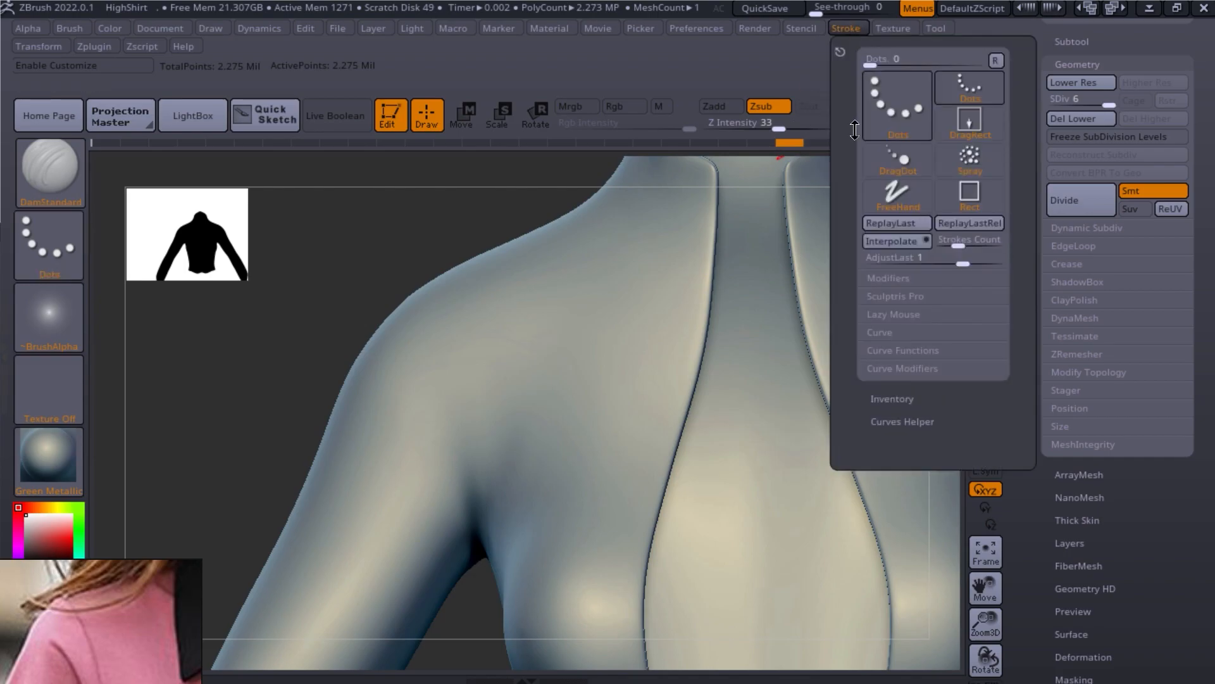
{"action": "left_click", "coordinate": [906, 314]}
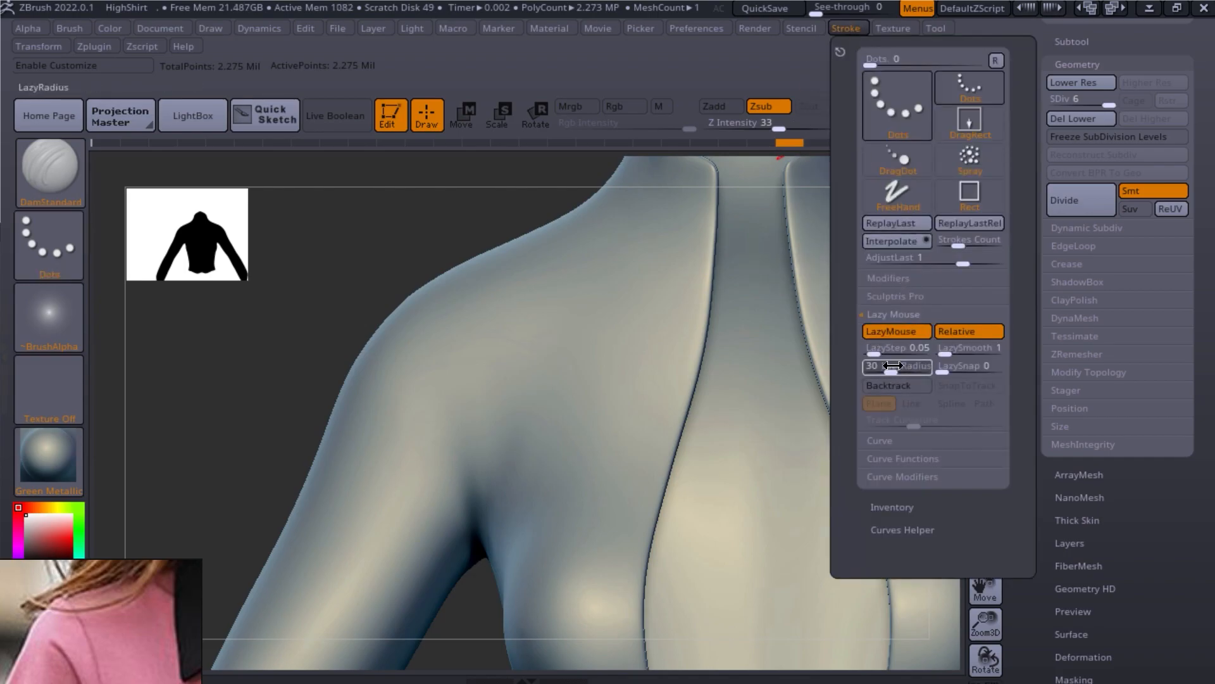
{"action": "left_click_drag", "start_coordinate": [555, 286], "coordinate": [597, 653]}
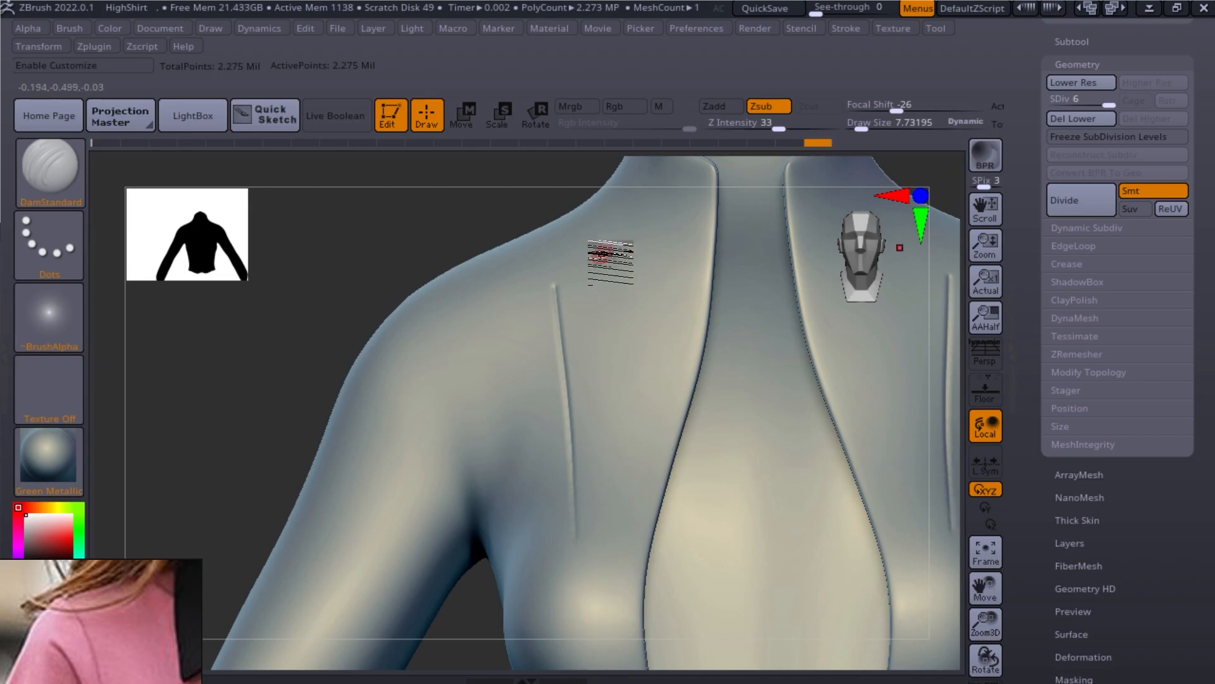
Step: Examine the carved chest line close up and from several angles, and undo it
{"action": "right_click_drag", "start_coordinate": [614, 322], "coordinate": [656, 647], "text": "ctrl"}
{"action": "right_click_drag", "start_coordinate": [554, 358], "coordinate": [676, 630], "text": "ctrl"}
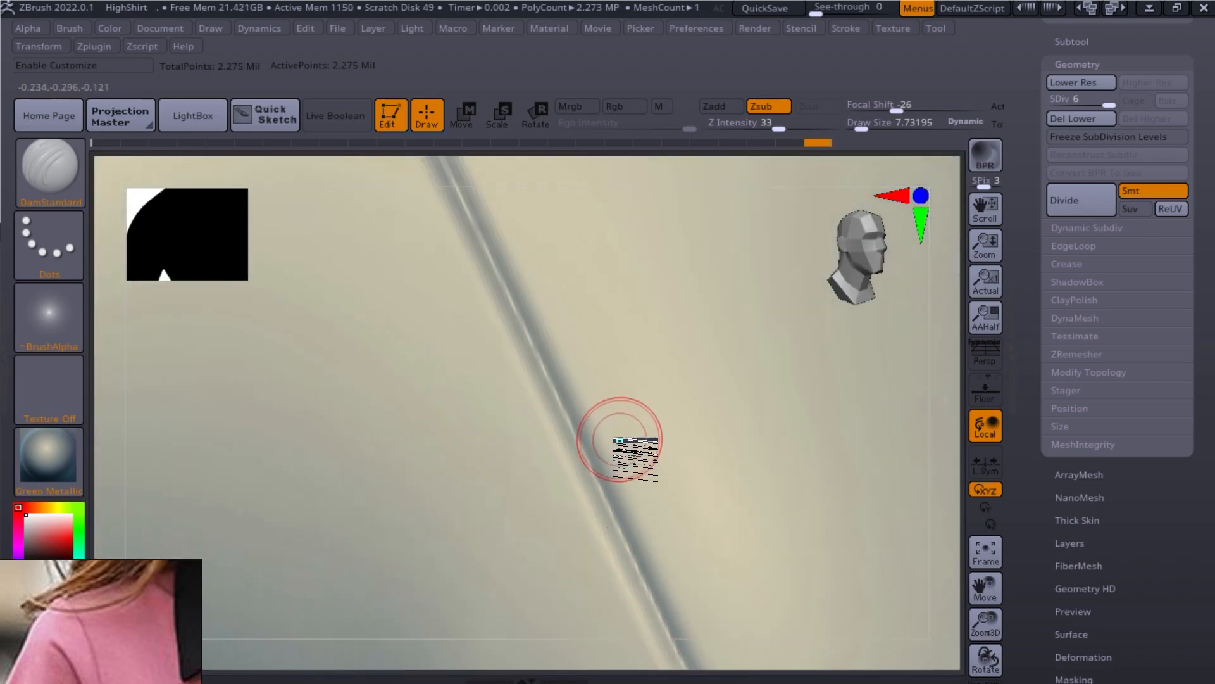
{"action": "right_click_drag", "start_coordinate": [624, 507], "coordinate": [577, 523]}
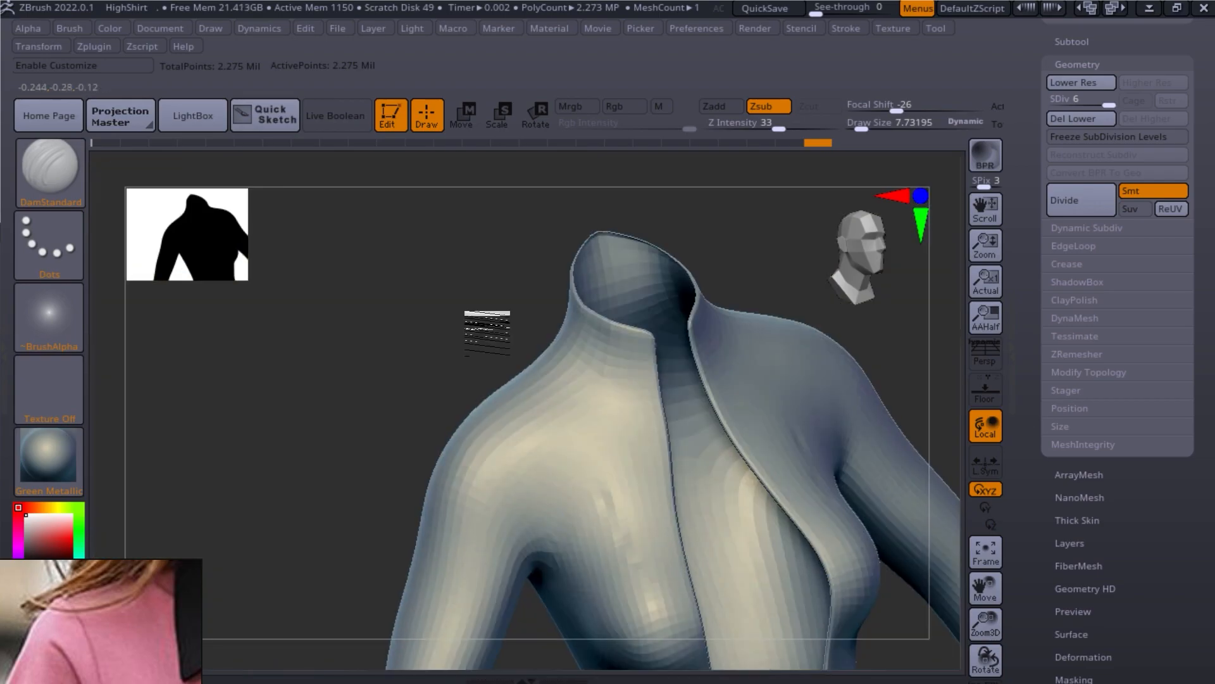
{"action": "right_click_drag", "start_coordinate": [472, 317], "coordinate": [538, 436]}
{"action": "key", "text": "shift"}
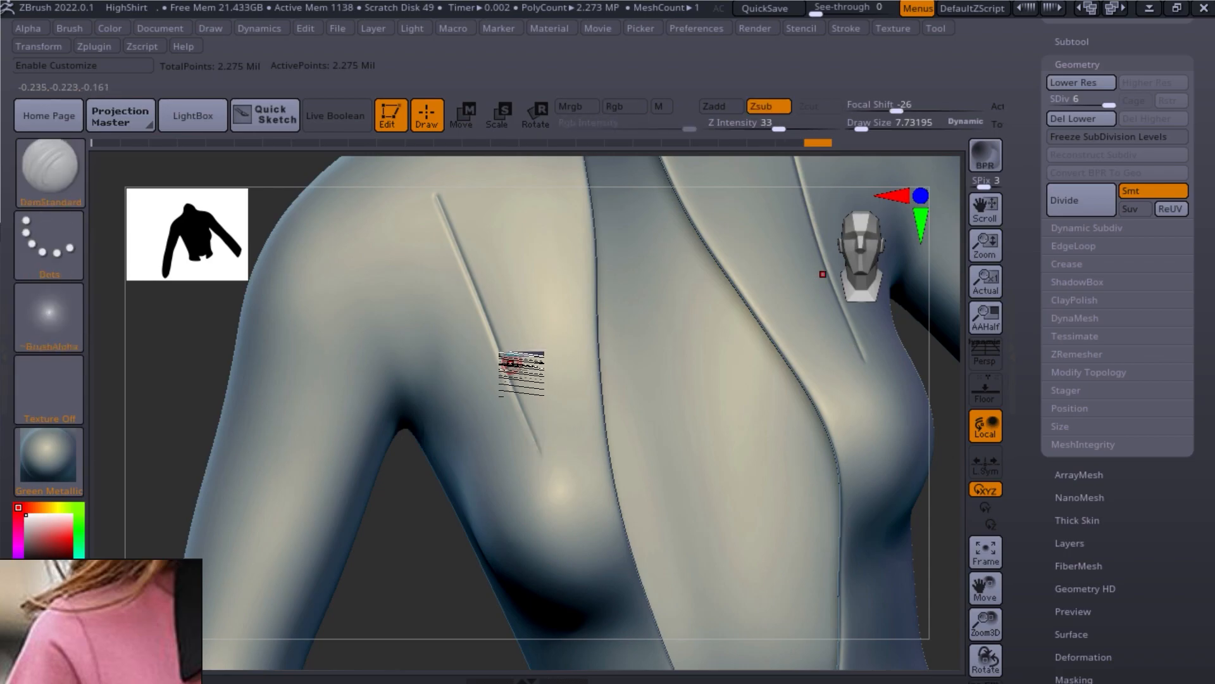
{"action": "key", "text": "ctrl+z"}
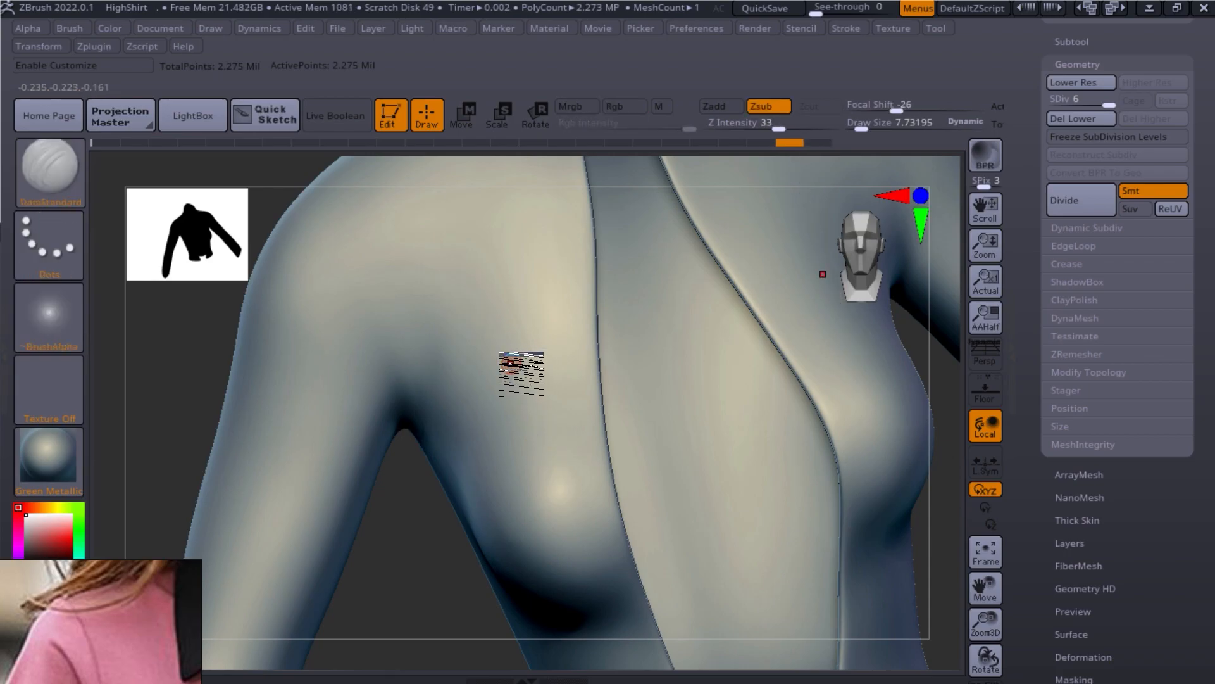
Step: Load the Slash2 brush from the Slash folder of the LightBox brush library
{"action": "left_click", "coordinate": [43, 193]}
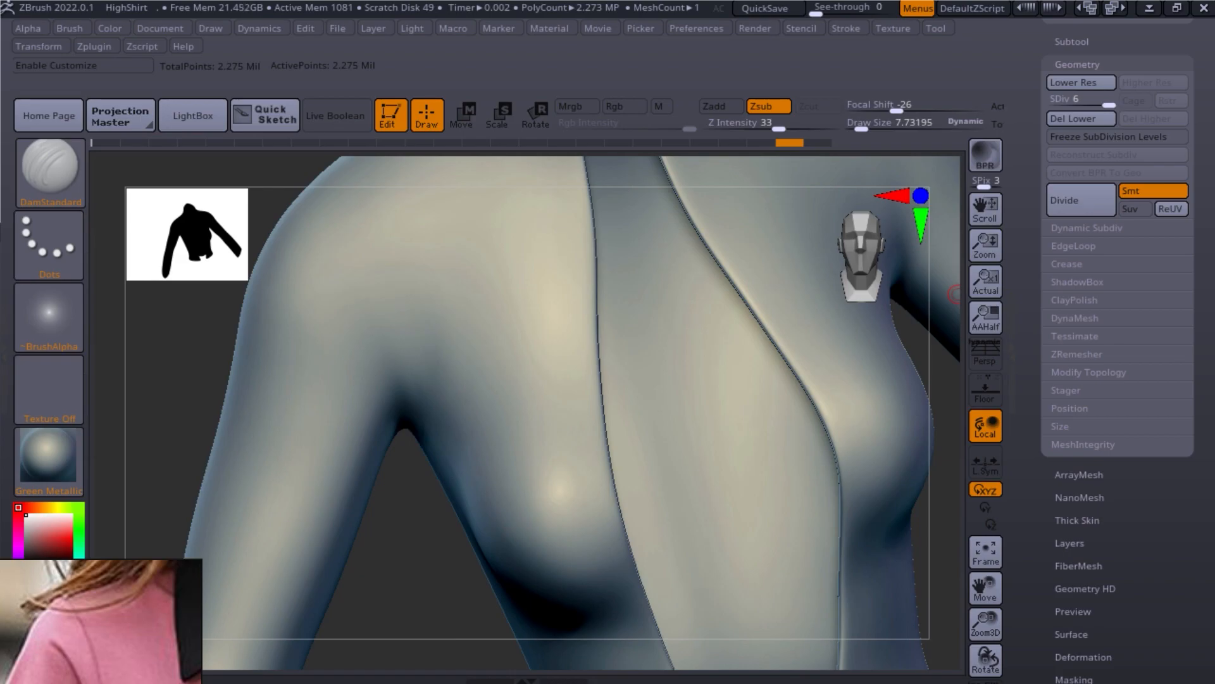
{"action": "left_click_drag", "start_coordinate": [950, 421], "coordinate": [785, 494], "text": "alt"}
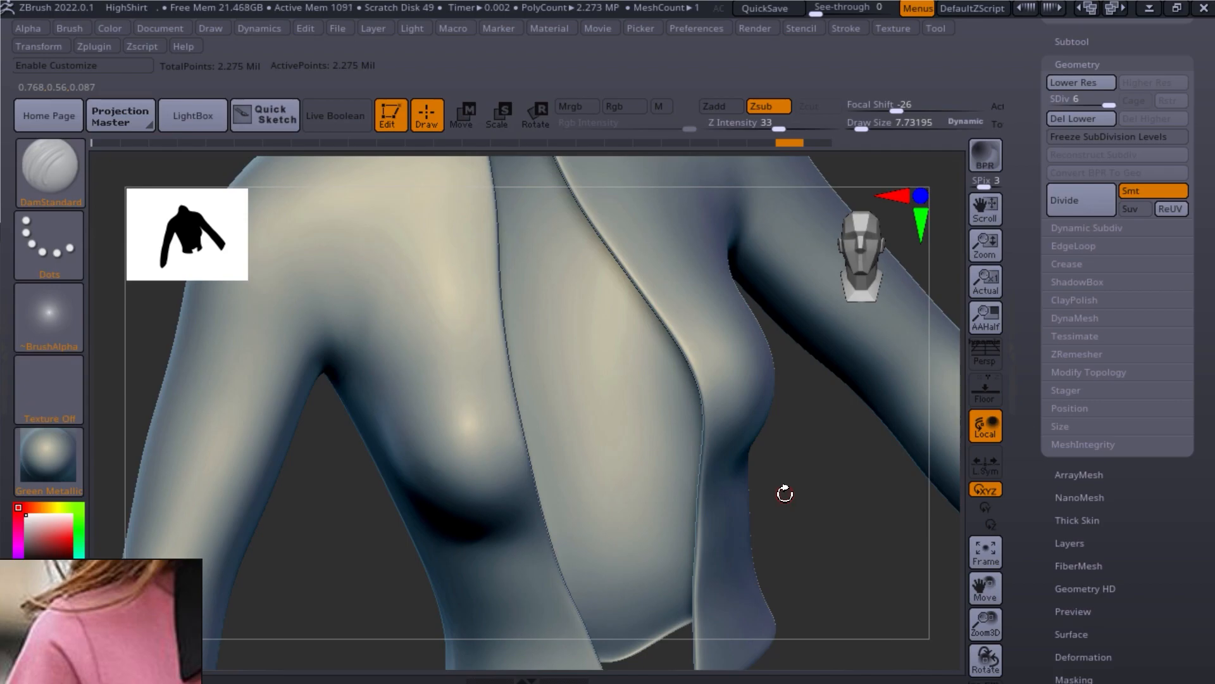
{"action": "left_click", "coordinate": [71, 168]}
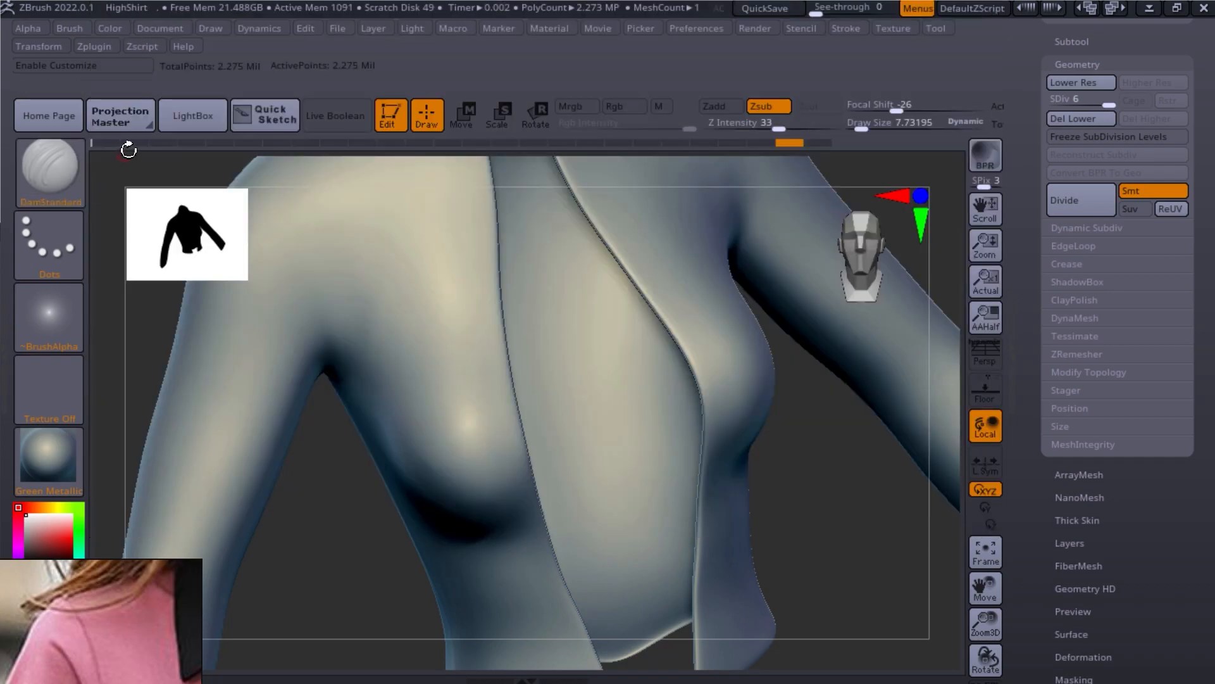
{"action": "left_click", "coordinate": [202, 121]}
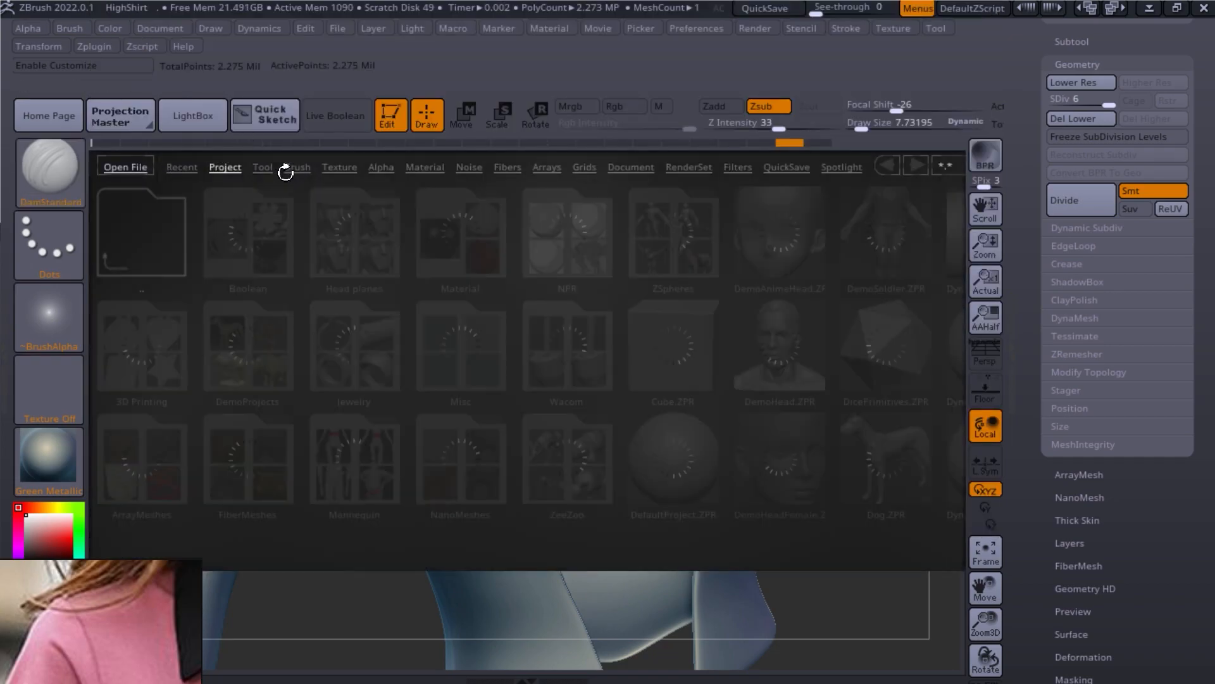
{"action": "left_click", "coordinate": [290, 167]}
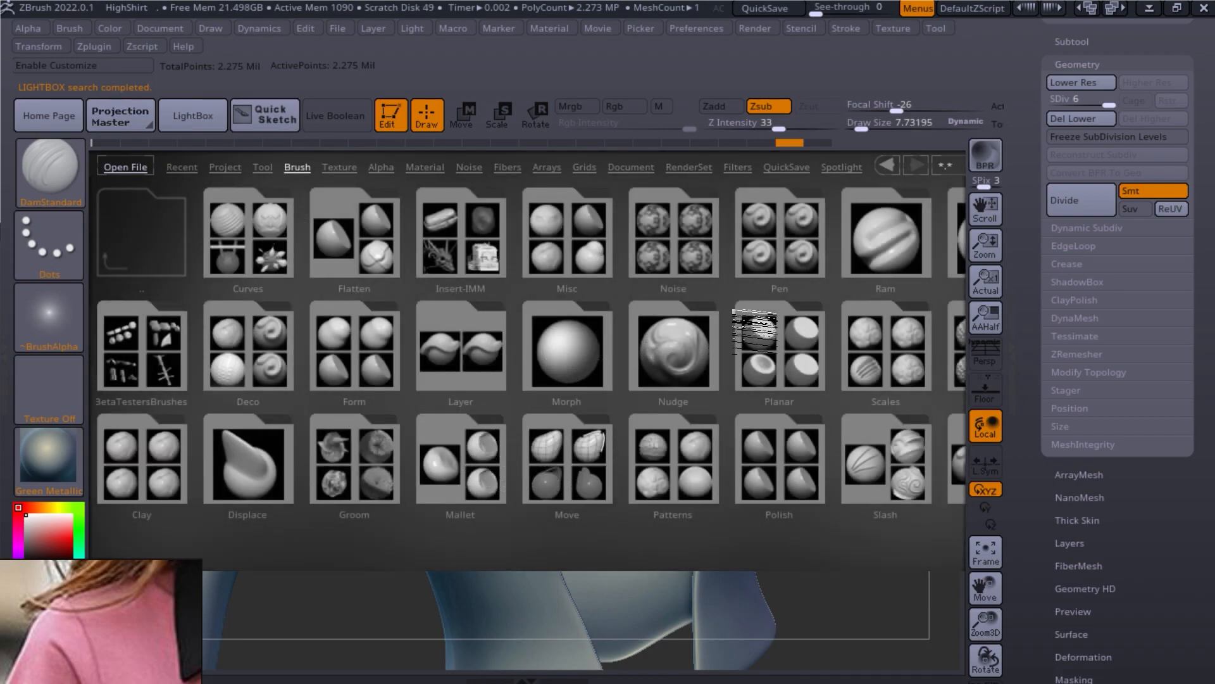
{"action": "double_click", "coordinate": [902, 462]}
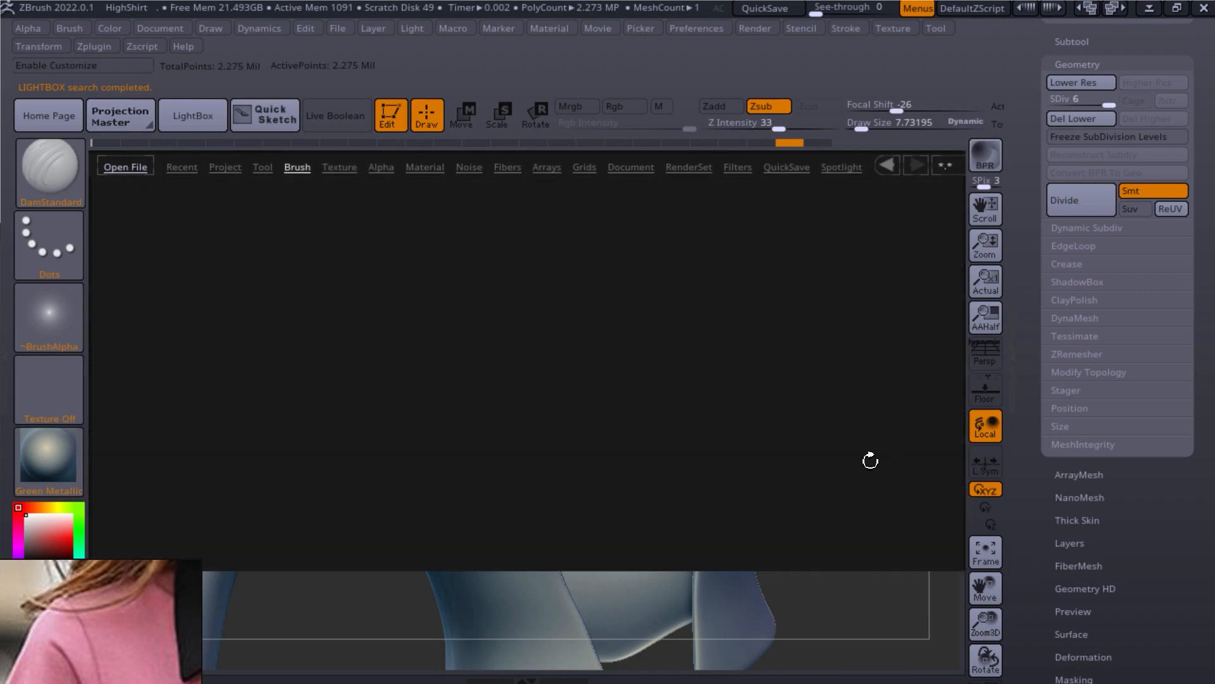
{"action": "double_click", "coordinate": [120, 459]}
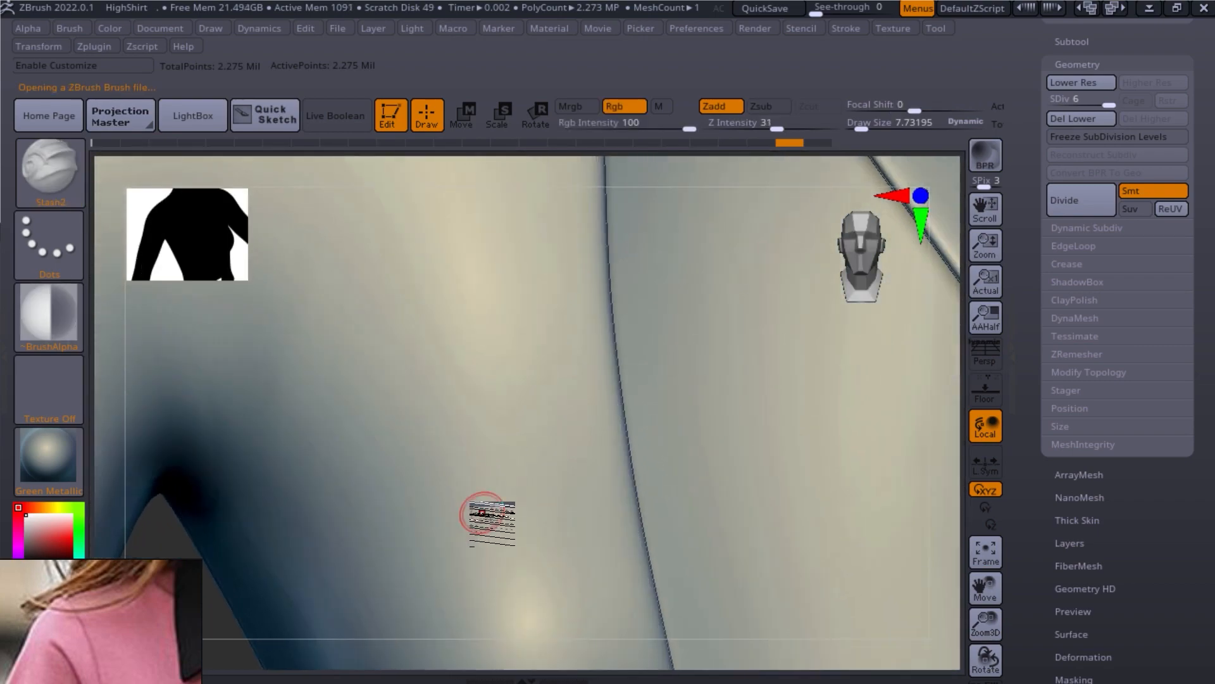
Step: Set the Slash2 brush's Z Intensity to 13 and make sure Use Tablet is off in the tablet preferences
{"action": "left_click_drag", "start_coordinate": [358, 223], "coordinate": [450, 435]}
{"action": "key", "text": "ctrl+z"}
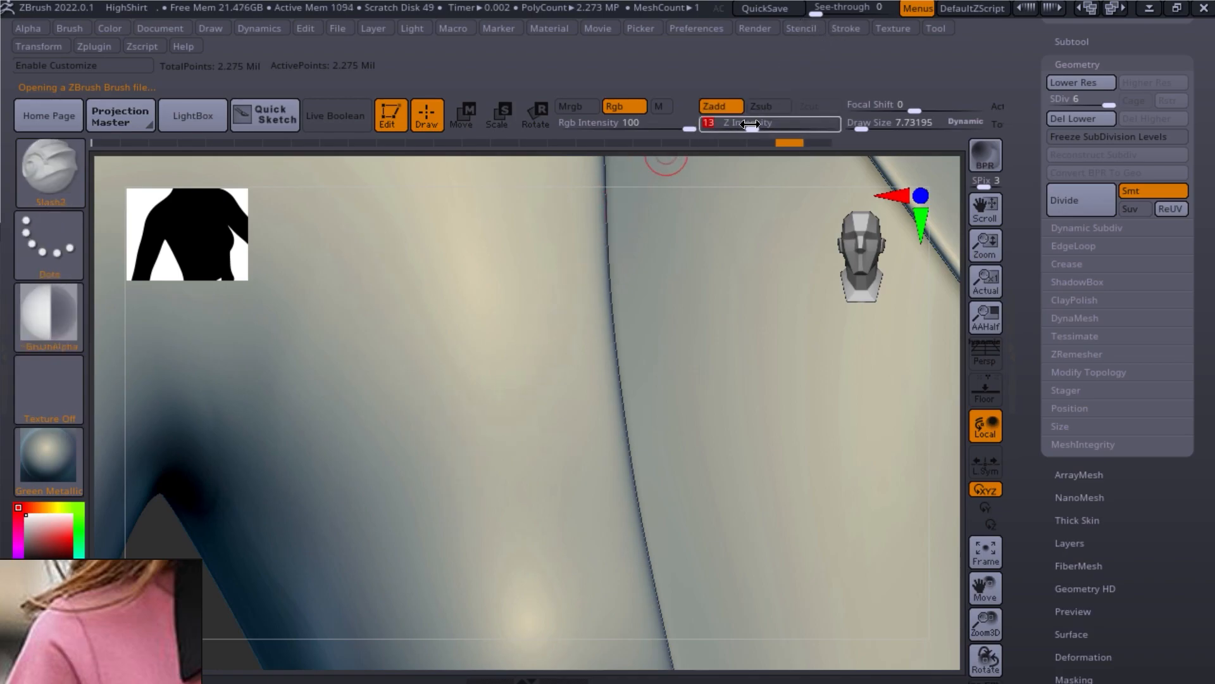
{"action": "left_click", "coordinate": [752, 30]}
{"action": "left_click", "coordinate": [700, 28]}
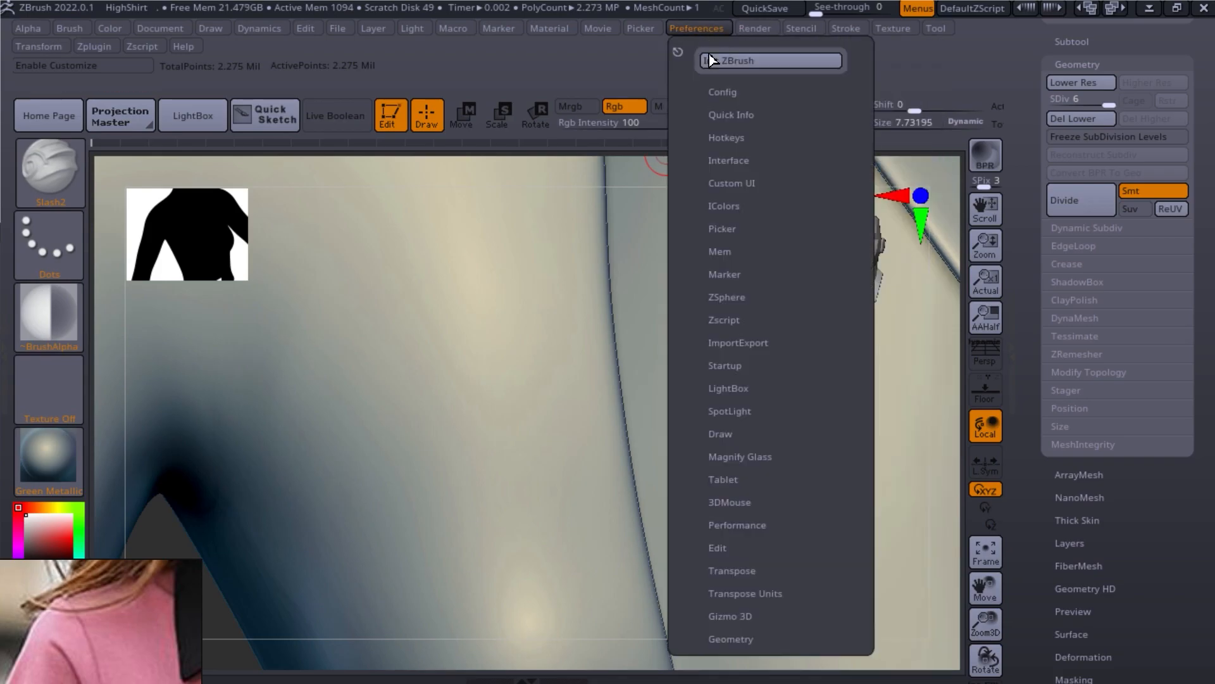
{"action": "left_click", "coordinate": [735, 480]}
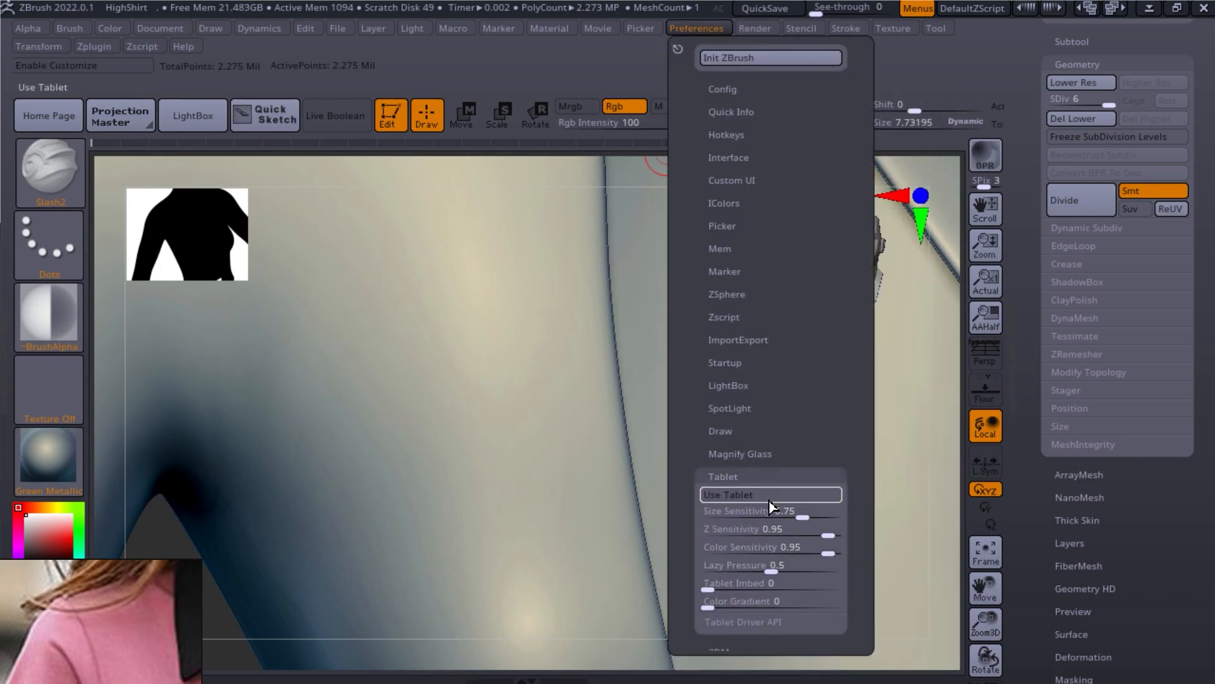
Step: Carve a diagonal test line across the upper chest with Slash2, inspect it from another angle, and undo it
{"action": "mouse_move", "coordinate": [293, 250]}
{"action": "left_mouse_down"}
{"action": "mouse_move", "coordinate": [437, 431]}
{"action": "mouse_move", "coordinate": [560, 557]}
{"action": "left_mouse_up"}
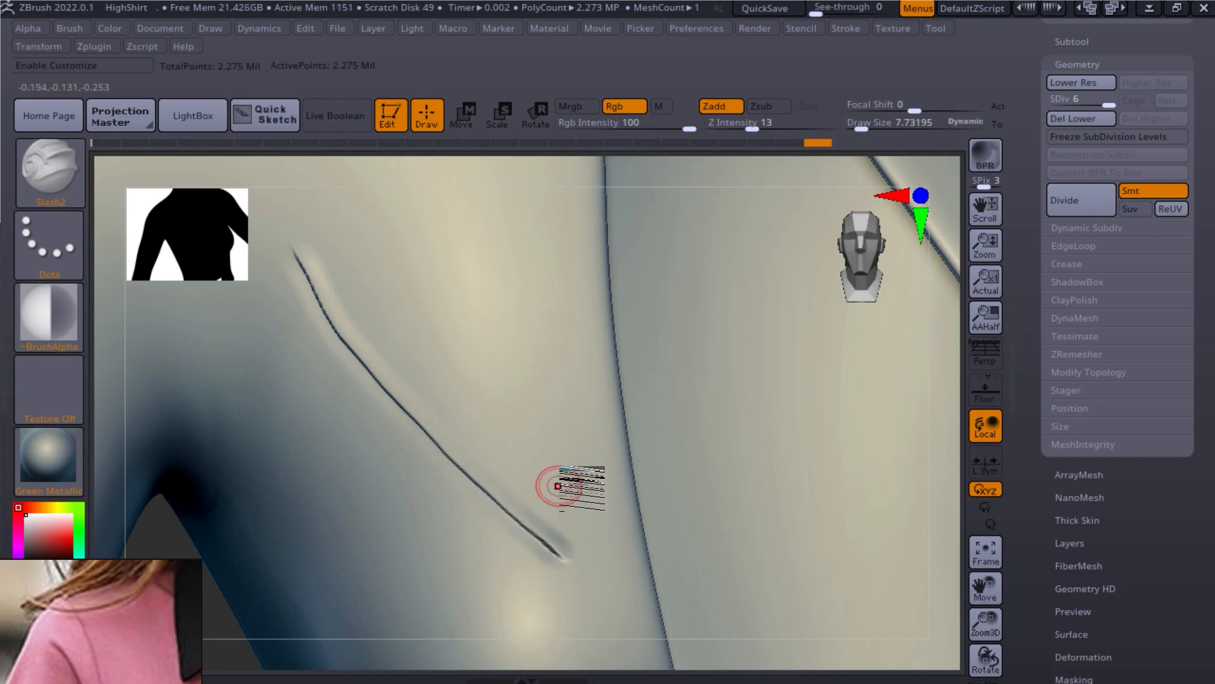
{"action": "left_click_drag", "start_coordinate": [938, 291], "coordinate": [924, 221]}
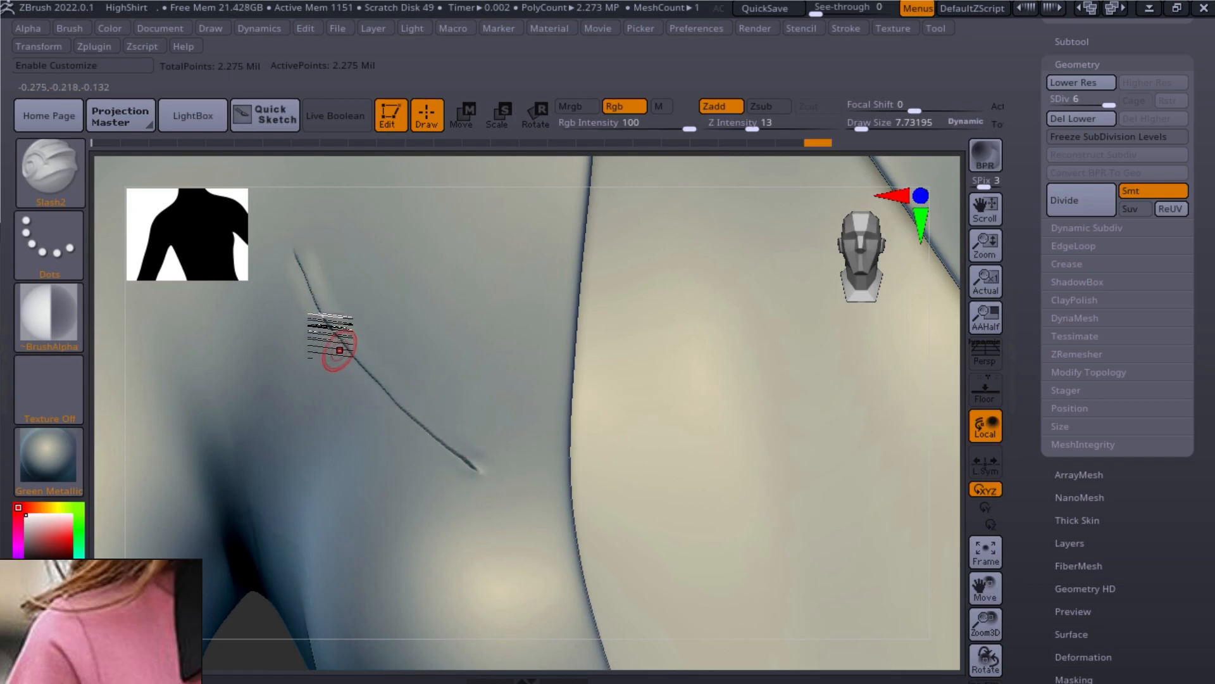
{"action": "right_click_drag", "start_coordinate": [477, 369], "coordinate": [431, 393], "text": "ctrl"}
{"action": "key", "text": "ctrl+z"}
{"action": "right_click_drag", "start_coordinate": [495, 332], "coordinate": [514, 421], "text": "ctrl"}
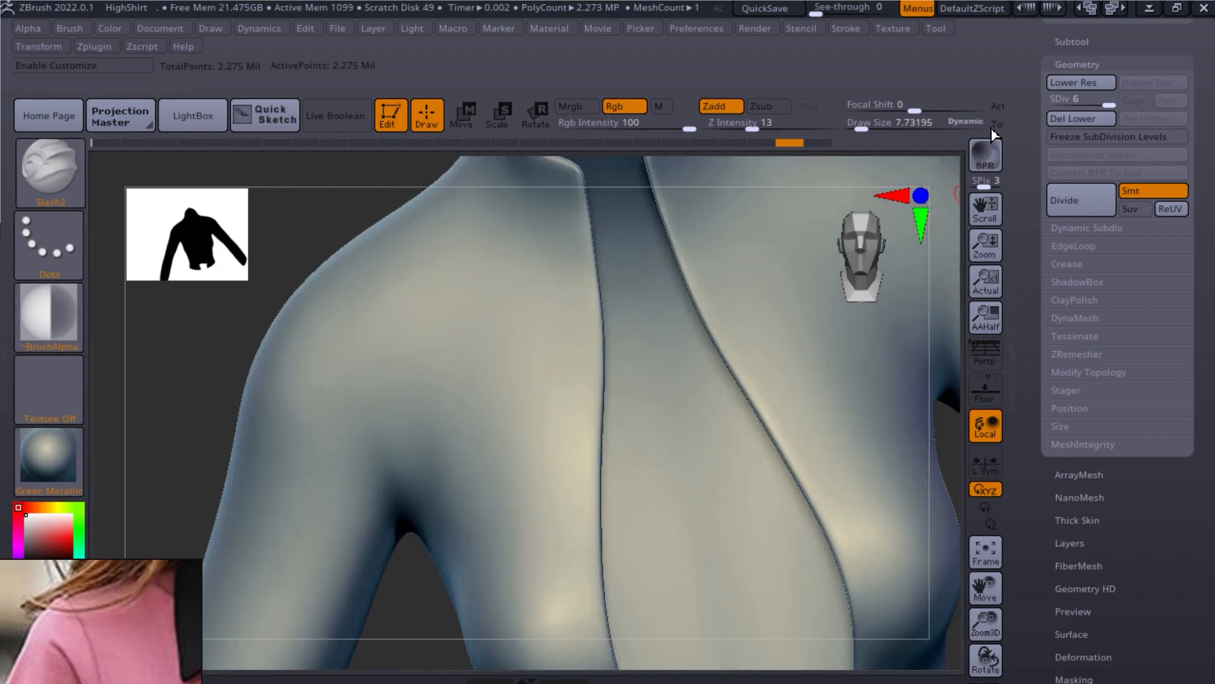
Step: Enable Lazy Mouse for the Slash2 brush, raise its radius, and undo a test stroke across the chest
{"action": "left_click", "coordinate": [848, 29]}
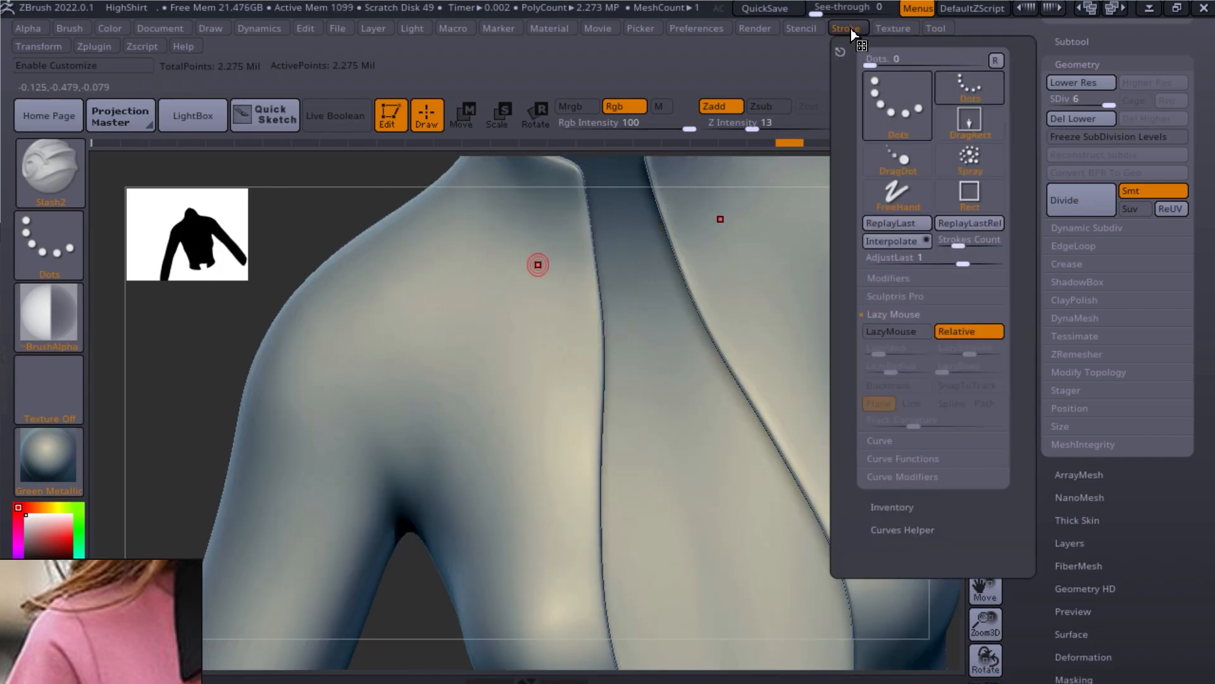
{"action": "left_click", "coordinate": [892, 331]}
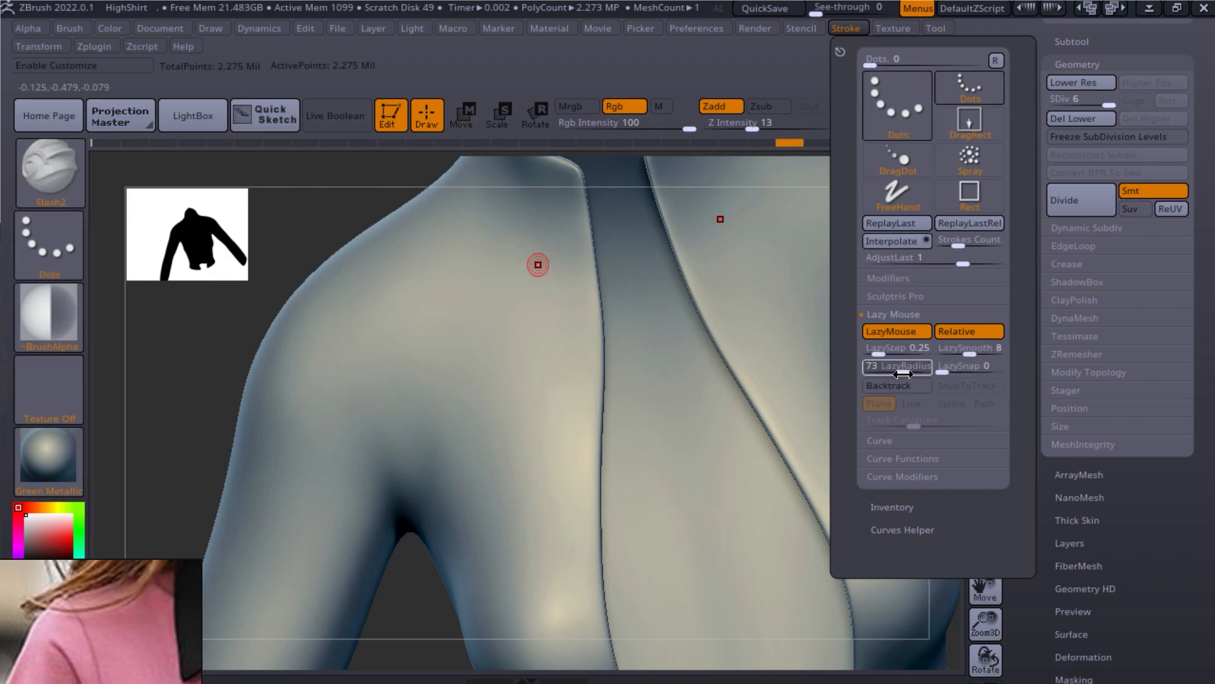
{"action": "mouse_move", "coordinate": [434, 244]}
{"action": "left_mouse_down"}
{"action": "mouse_move", "coordinate": [475, 407]}
{"action": "mouse_move", "coordinate": [633, 583]}
{"action": "mouse_move", "coordinate": [516, 366]}
{"action": "mouse_move", "coordinate": [564, 271]}
{"action": "mouse_move", "coordinate": [516, 602]}
{"action": "mouse_move", "coordinate": [437, 229]}
{"action": "mouse_move", "coordinate": [576, 352]}
{"action": "mouse_move", "coordinate": [529, 569]}
{"action": "mouse_move", "coordinate": [689, 606]}
{"action": "left_mouse_up"}
{"action": "key", "text": "ctrl+z"}
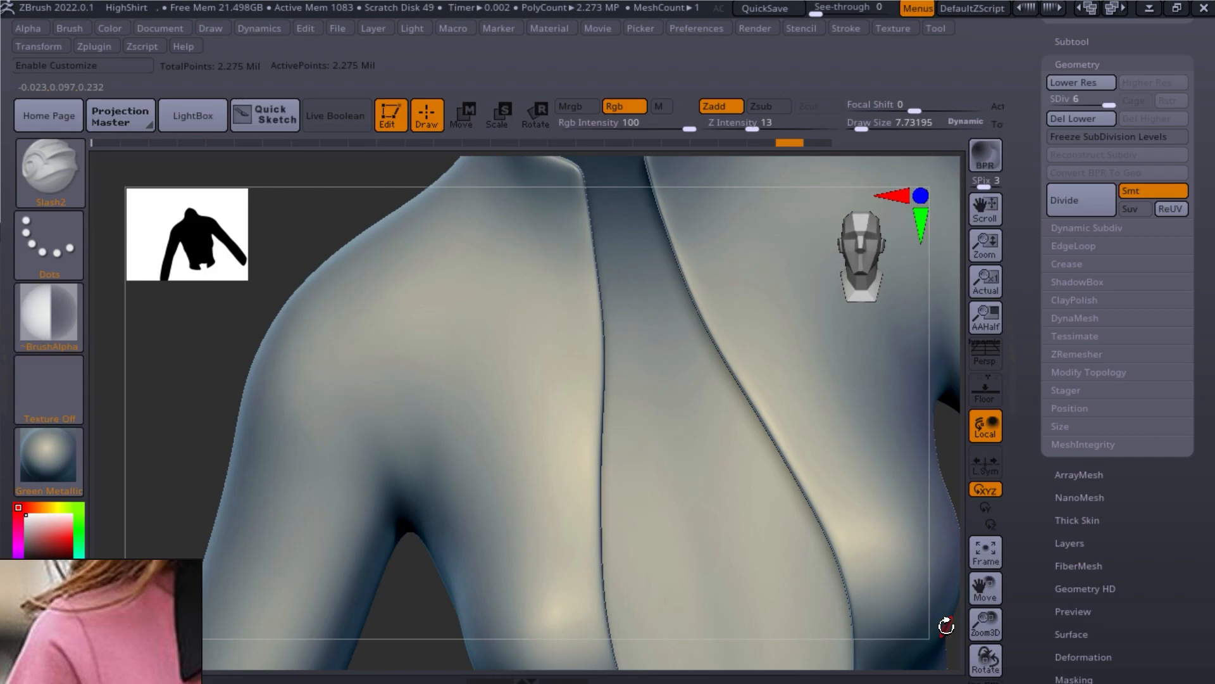
Step: Lower the LazyStep to 0.19025, checking the setting with test strokes down the chest that are undone
{"action": "left_click", "coordinate": [860, 30]}
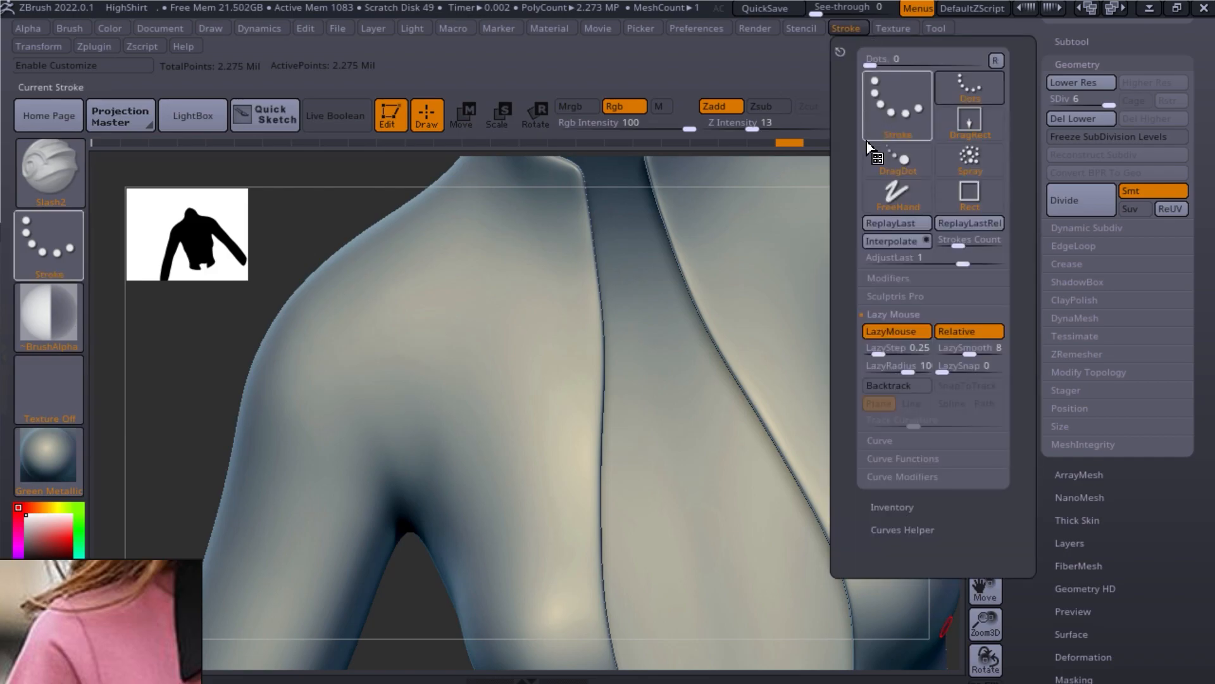
{"action": "left_click_drag", "start_coordinate": [884, 353], "coordinate": [881, 355]}
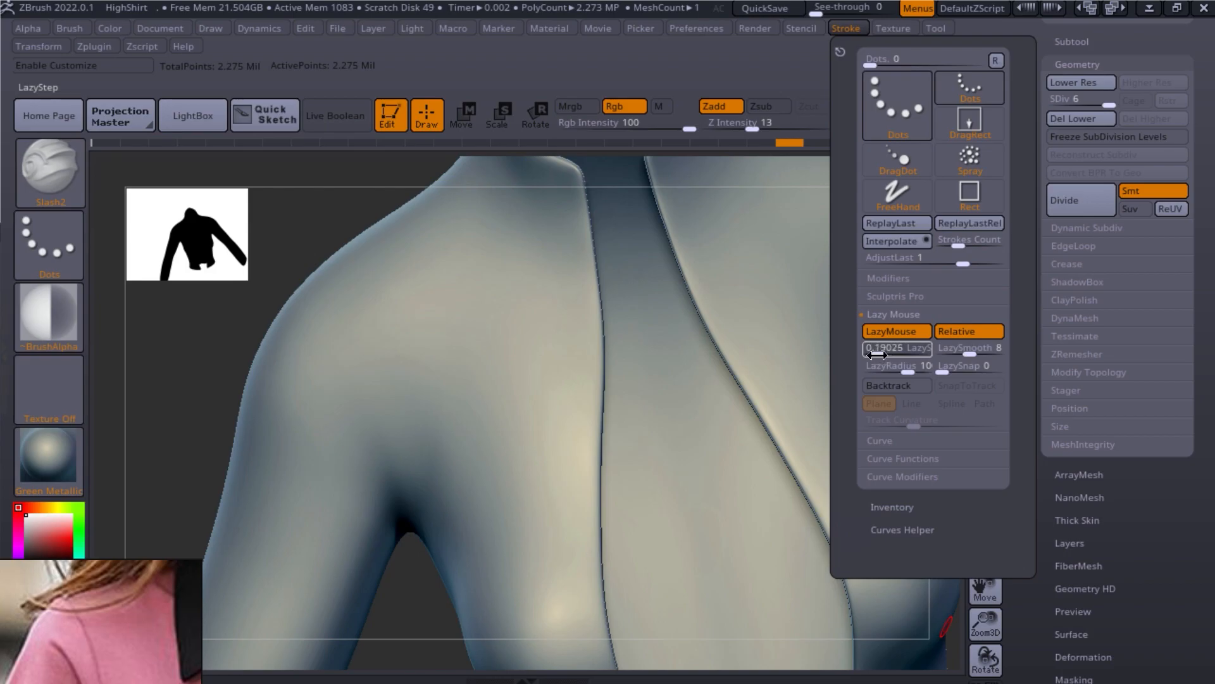
{"action": "left_click", "coordinate": [876, 353]}
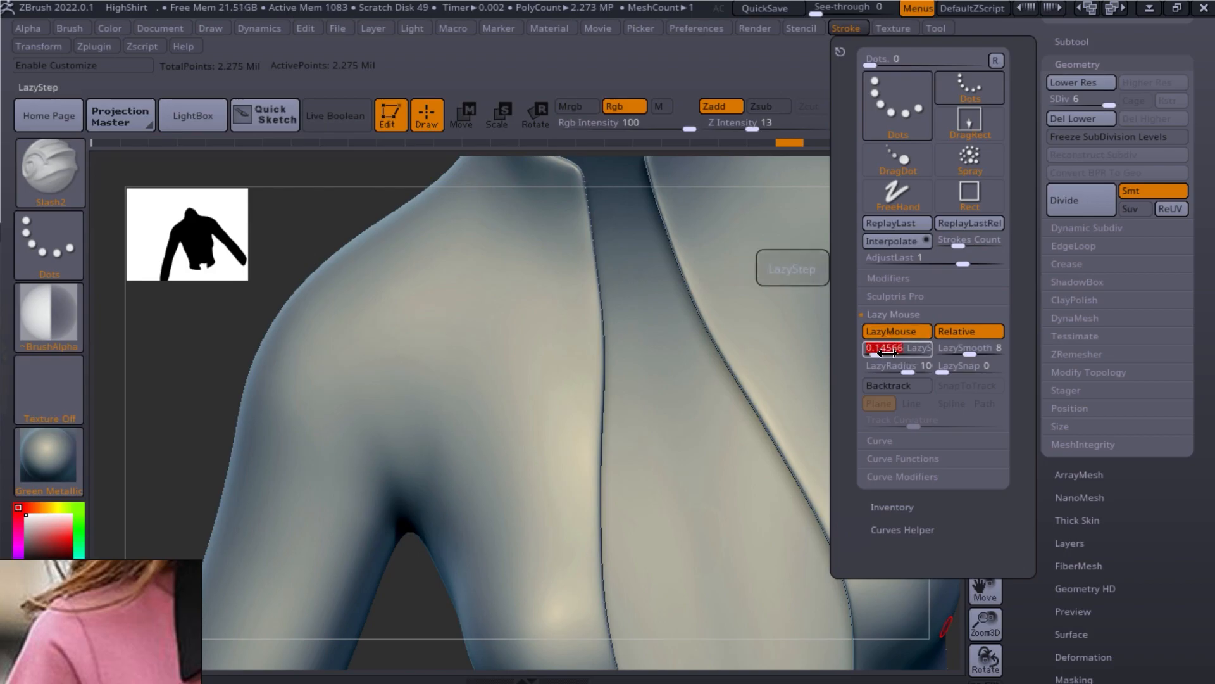
{"action": "mouse_move", "coordinate": [435, 271]}
{"action": "left_mouse_down"}
{"action": "mouse_move", "coordinate": [515, 542]}
{"action": "mouse_move", "coordinate": [621, 633]}
{"action": "mouse_move", "coordinate": [488, 311]}
{"action": "mouse_move", "coordinate": [548, 183]}
{"action": "mouse_move", "coordinate": [488, 606]}
{"action": "mouse_move", "coordinate": [551, 633]}
{"action": "left_mouse_up"}
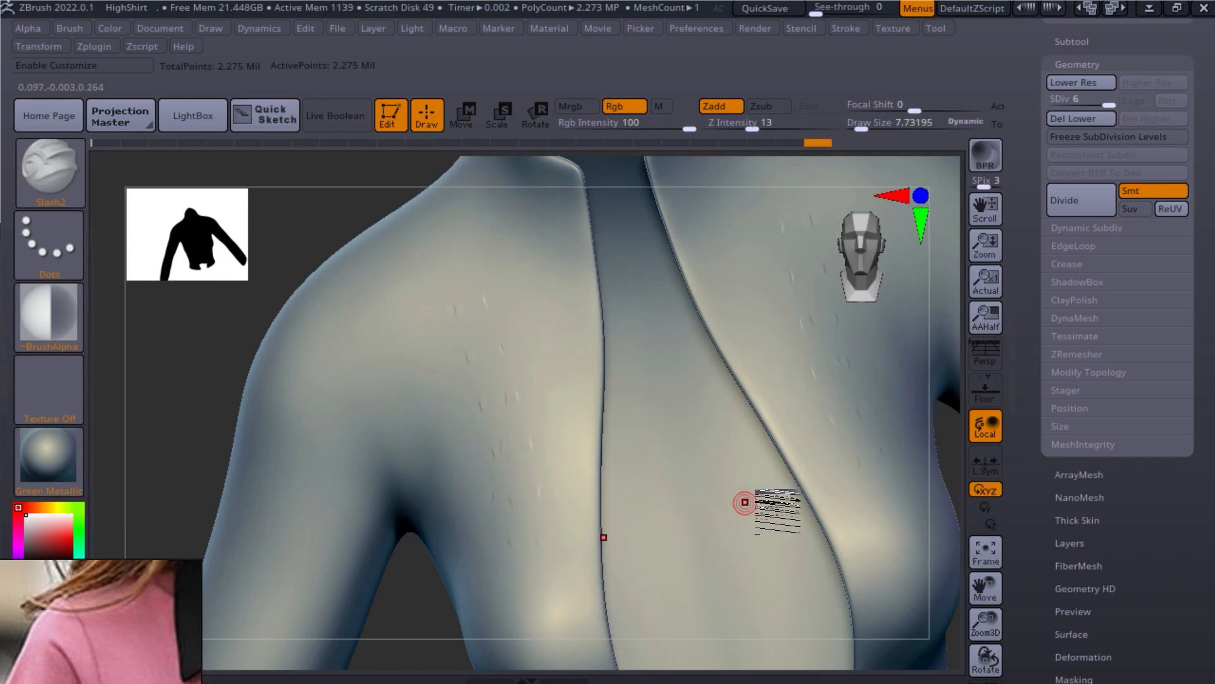
{"action": "left_click", "coordinate": [859, 29]}
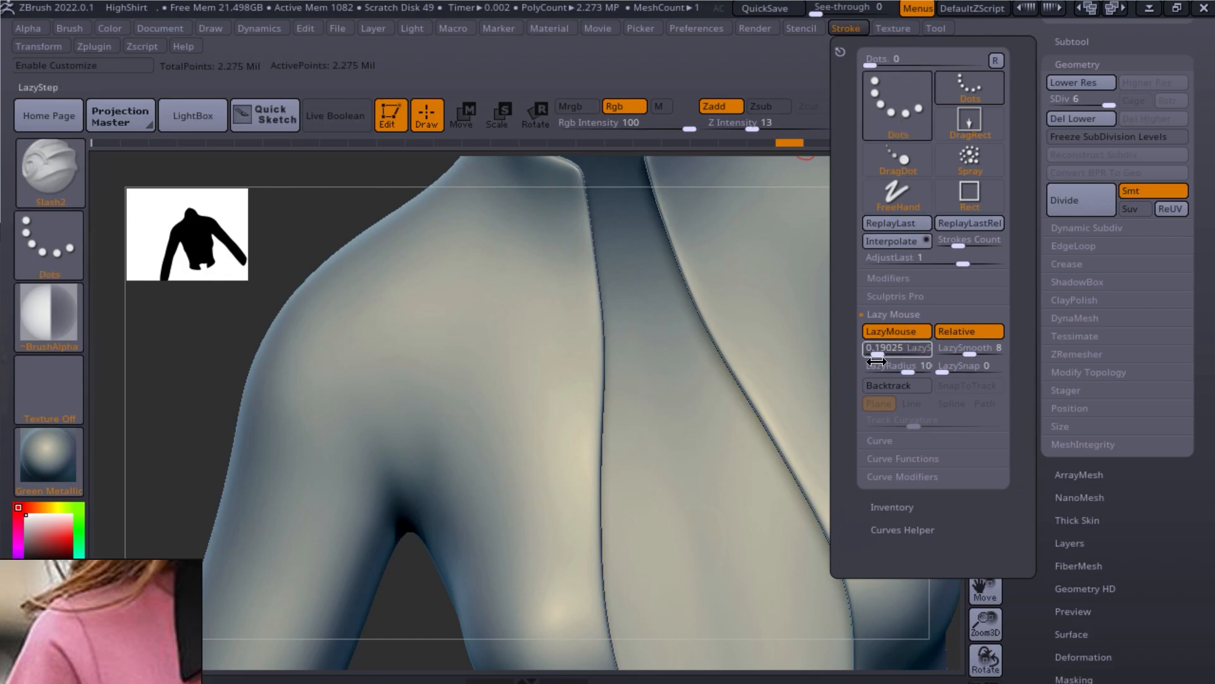
{"action": "mouse_move", "coordinate": [448, 249]}
{"action": "left_mouse_down"}
{"action": "mouse_move", "coordinate": [474, 530]}
{"action": "mouse_move", "coordinate": [652, 589]}
{"action": "left_mouse_up"}
{"action": "key", "text": "ctrl+z"}
{"action": "mouse_move", "coordinate": [469, 538]}
{"action": "left_mouse_down"}
{"action": "mouse_move", "coordinate": [438, 261]}
{"action": "mouse_move", "coordinate": [678, 638]}
{"action": "left_mouse_up"}
{"action": "key", "text": "ctrl+z"}
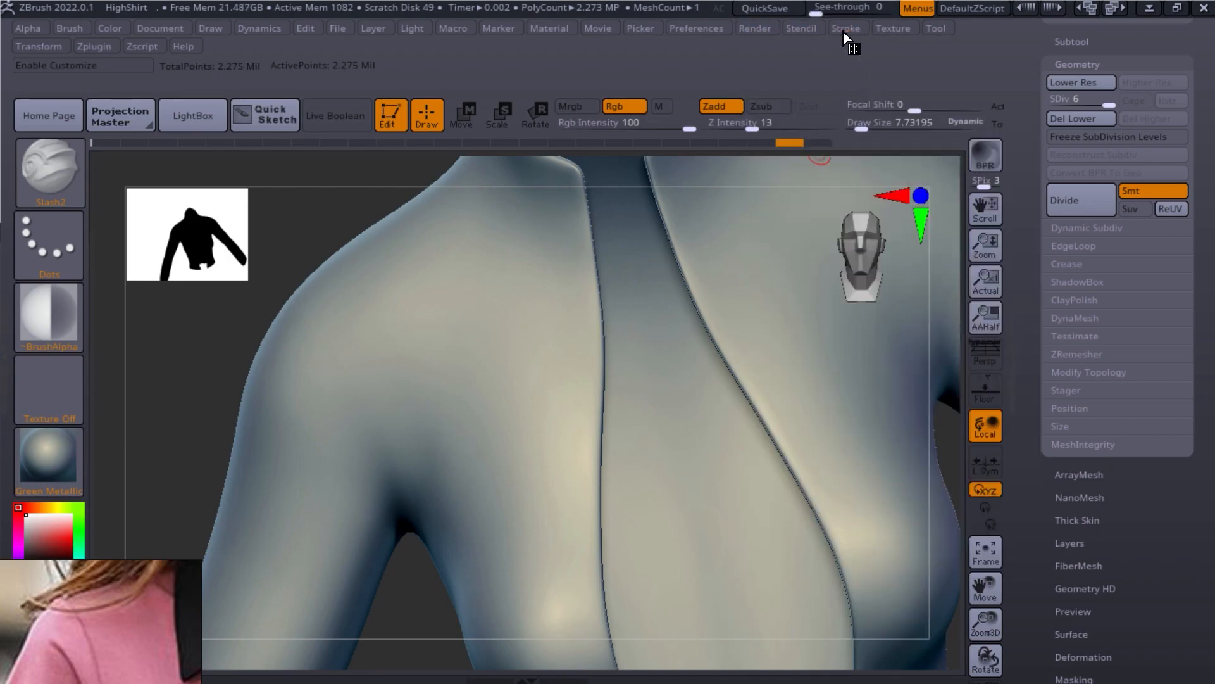
Step: Set LazySmooth to 11 and undo a short test stroke on the lower chest
{"action": "mouse_move", "coordinate": [852, 30]}
{"action": "left_click_drag", "start_coordinate": [974, 356], "coordinate": [980, 356]}
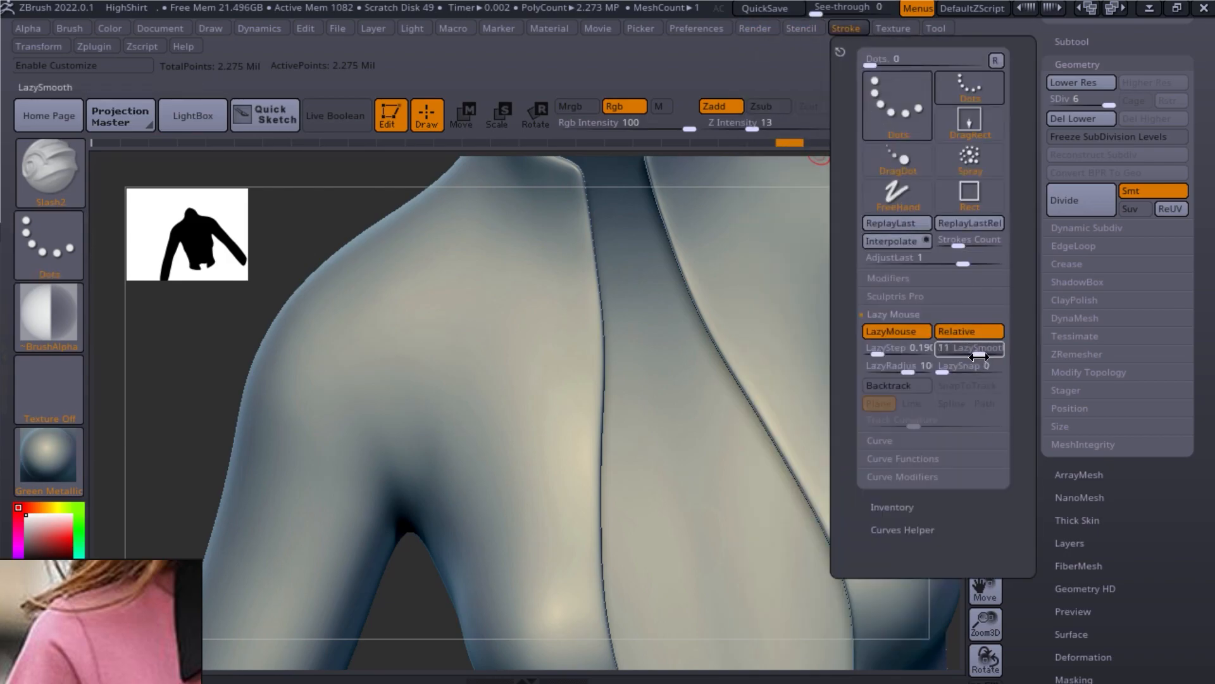
{"action": "left_click", "coordinate": [978, 349]}
{"action": "mouse_move", "coordinate": [504, 561]}
{"action": "left_mouse_down"}
{"action": "mouse_move", "coordinate": [449, 440]}
{"action": "mouse_move", "coordinate": [556, 208]}
{"action": "mouse_move", "coordinate": [598, 621]}
{"action": "left_mouse_up"}
{"action": "key", "text": "ctrl+z"}
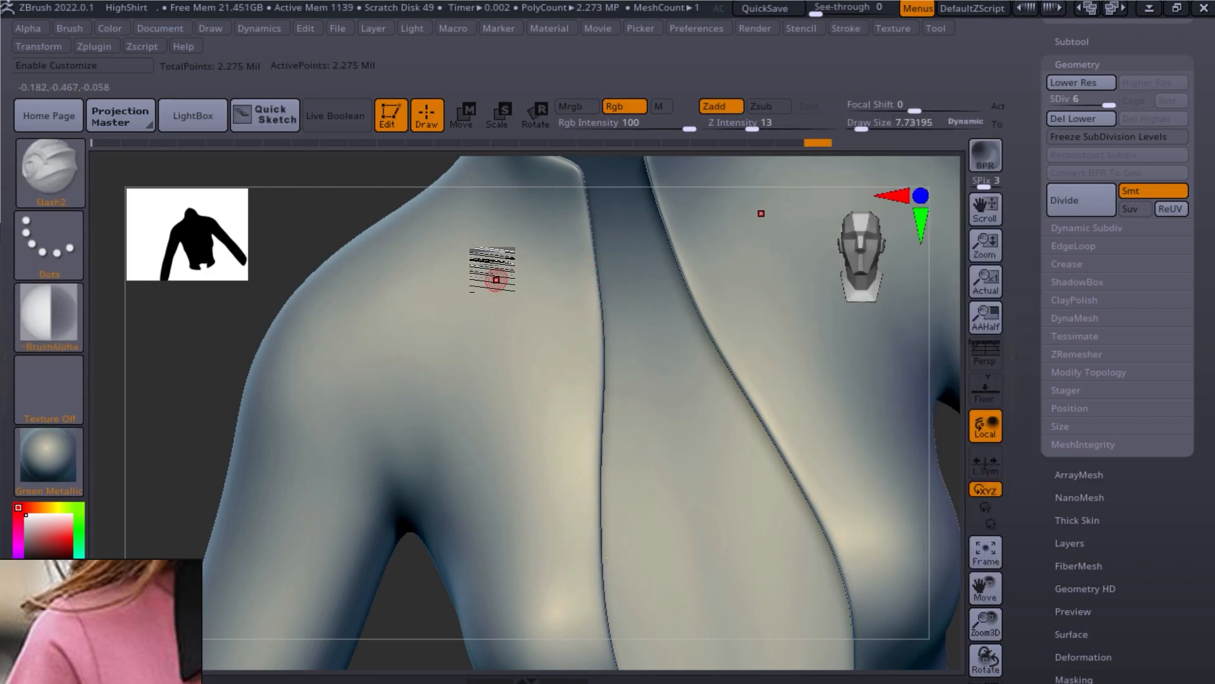
Step: Try carving the armhole seam from the front of the shoulder down past the armpit with Slash2
{"action": "left_click_drag", "start_coordinate": [950, 437], "coordinate": [930, 443]}
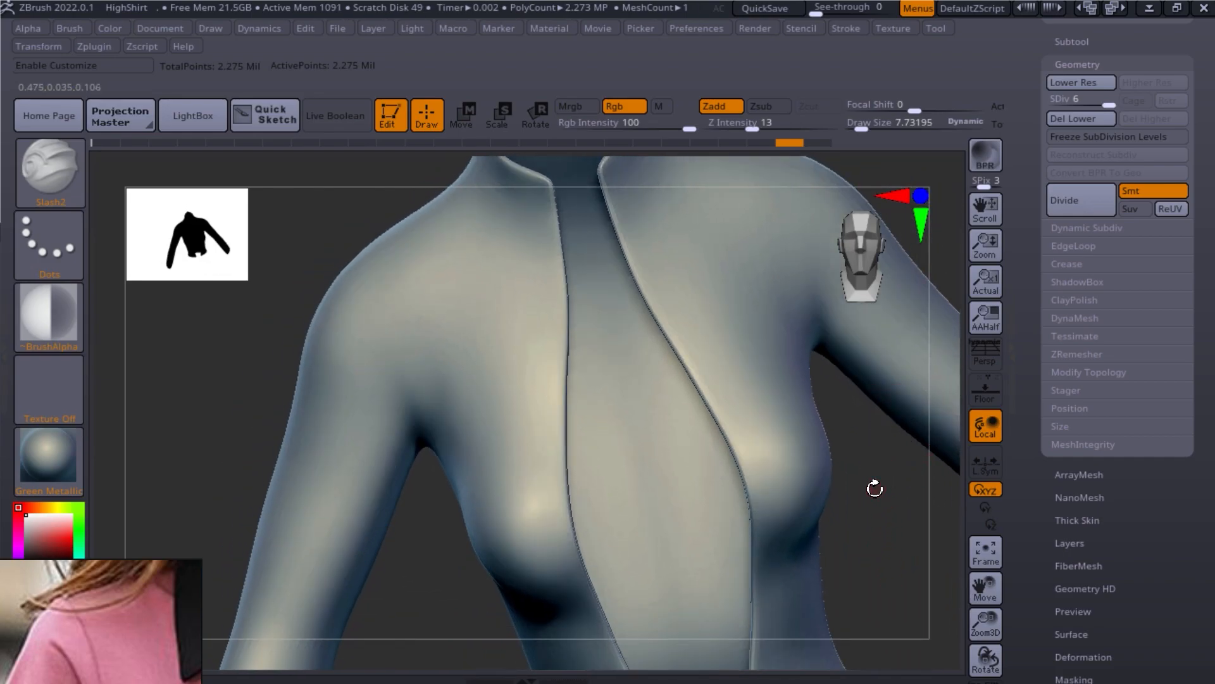
{"action": "mouse_move", "coordinate": [875, 489]}
{"action": "left_mouse_down"}
{"action": "mouse_move", "coordinate": [480, 496]}
{"action": "mouse_move", "coordinate": [648, 429]}
{"action": "mouse_move", "coordinate": [684, 501]}
{"action": "left_mouse_up"}
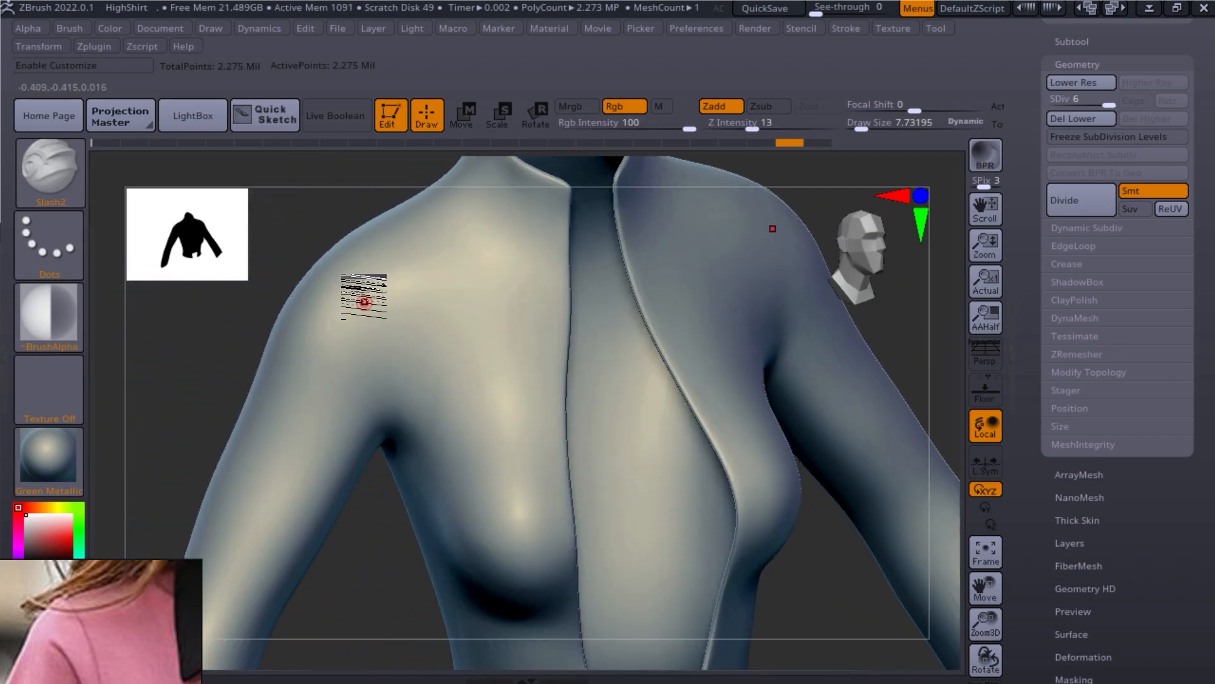
{"action": "mouse_move", "coordinate": [434, 488]}
{"action": "left_mouse_down"}
{"action": "mouse_move", "coordinate": [382, 587]}
{"action": "mouse_move", "coordinate": [407, 570]}
{"action": "left_mouse_up"}
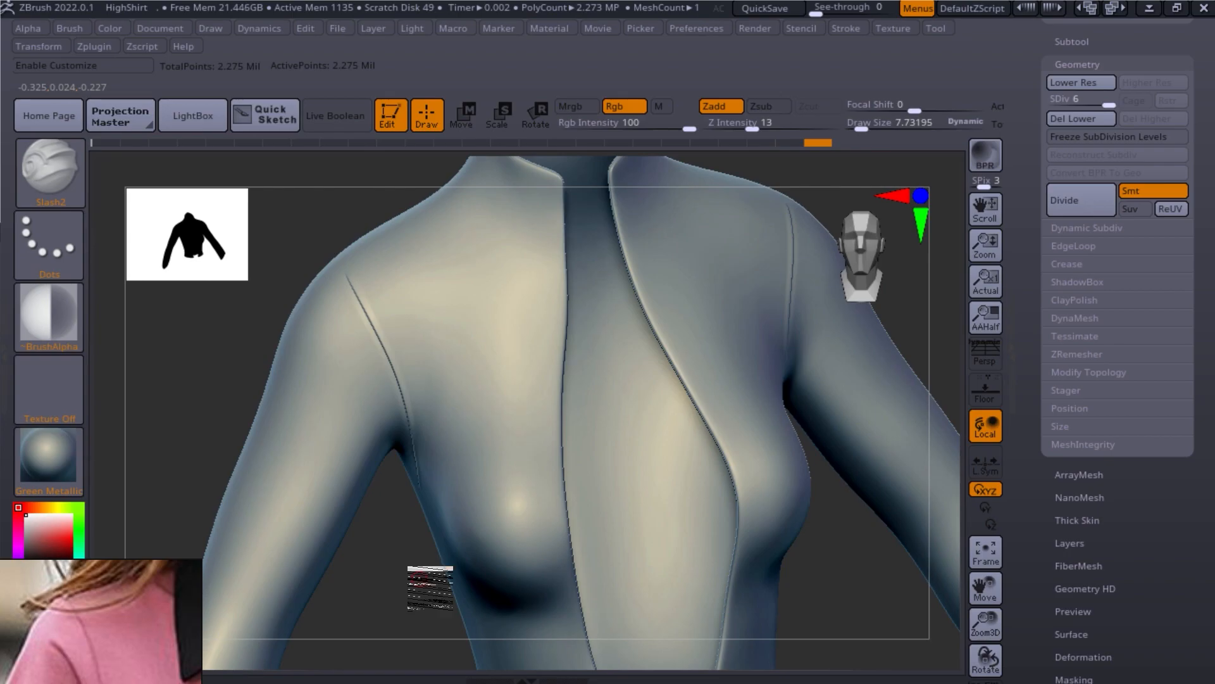
Step: Display the shirt's polyframe with its polygroup colours and lower the mesh to subdivision level 5
{"action": "key", "text": "shift+f"}
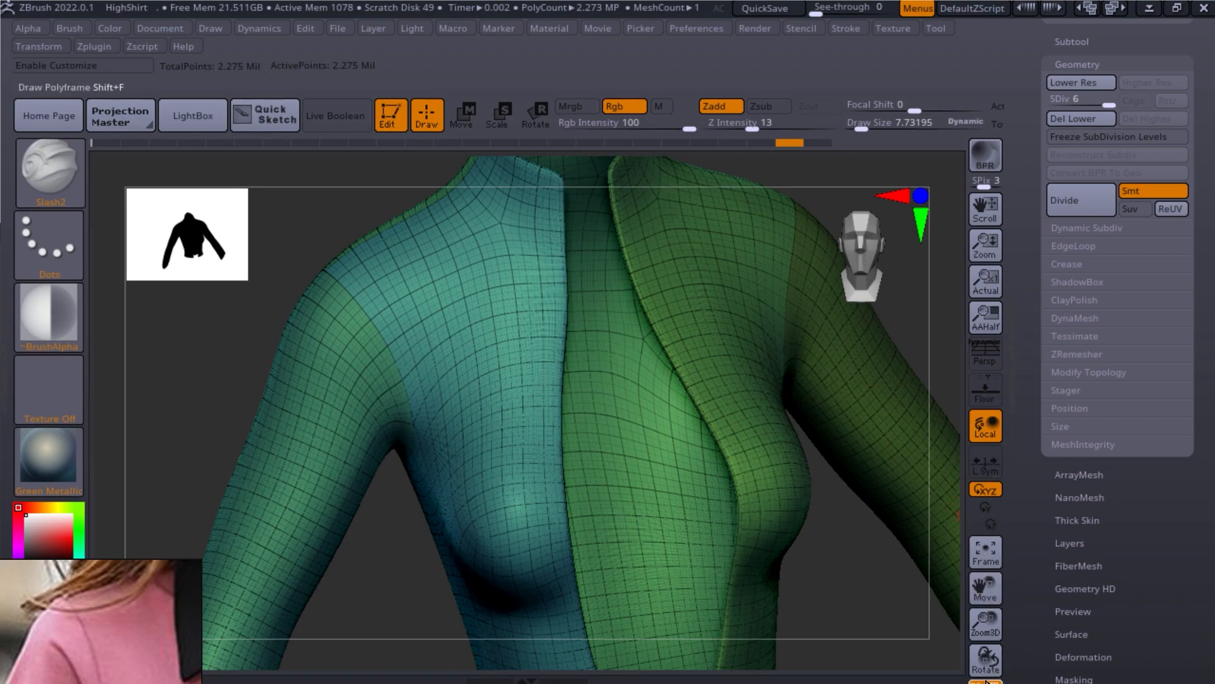
{"action": "left_click_drag", "start_coordinate": [989, 661], "coordinate": [958, 480]}
{"action": "left_click", "coordinate": [987, 158]}
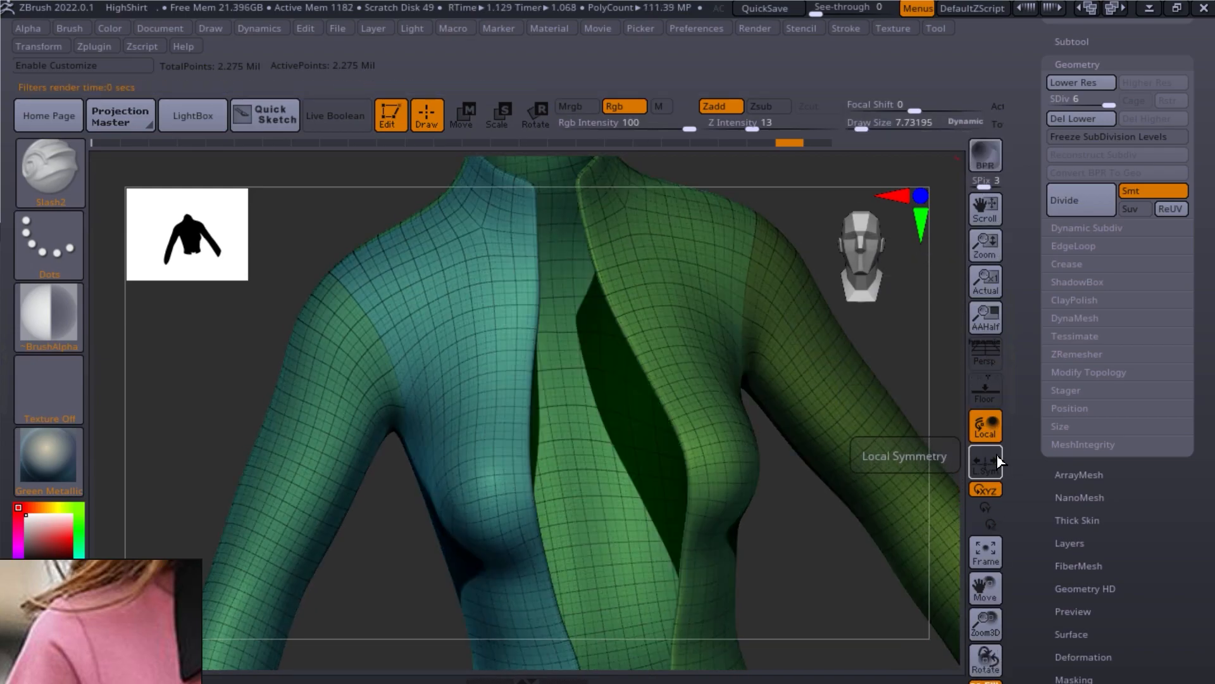
{"action": "key", "text": "shift+d"}
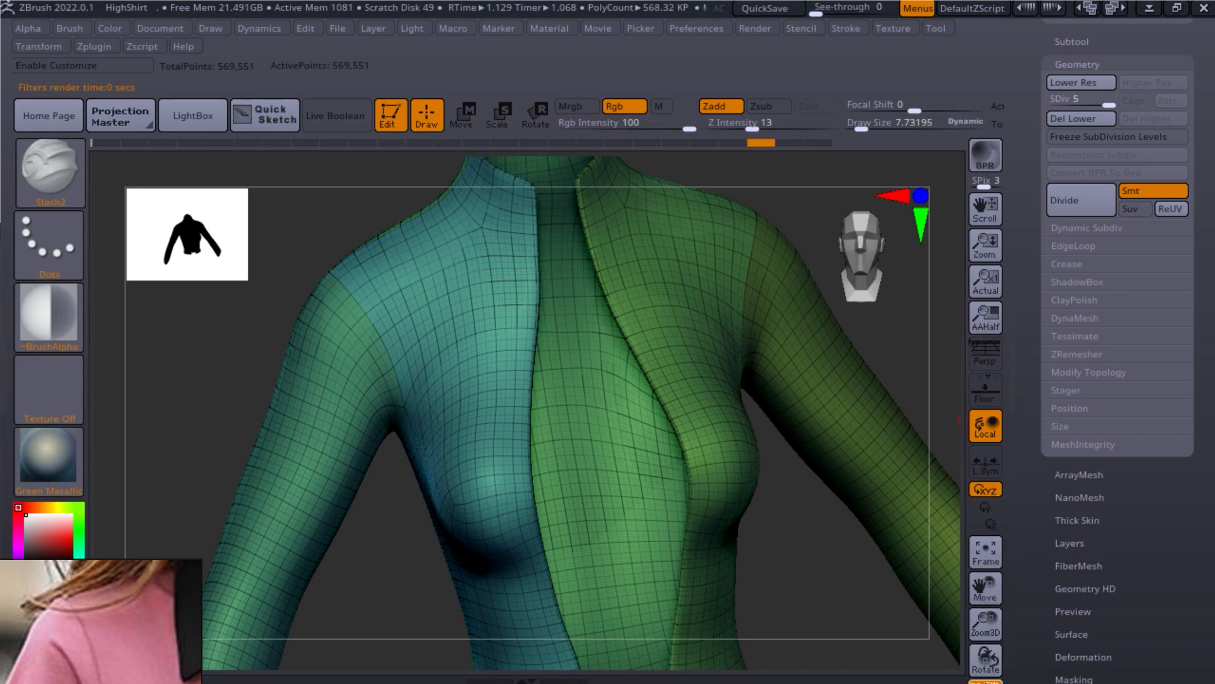
Step: Cycle through the user interface layouts and load the legacy4R8 layout
{"action": "left_click", "coordinate": [987, 681]}
{"action": "left_click", "coordinate": [985, 681]}
{"action": "left_click", "coordinate": [1092, 9]}
{"action": "left_click", "coordinate": [1092, 9]}
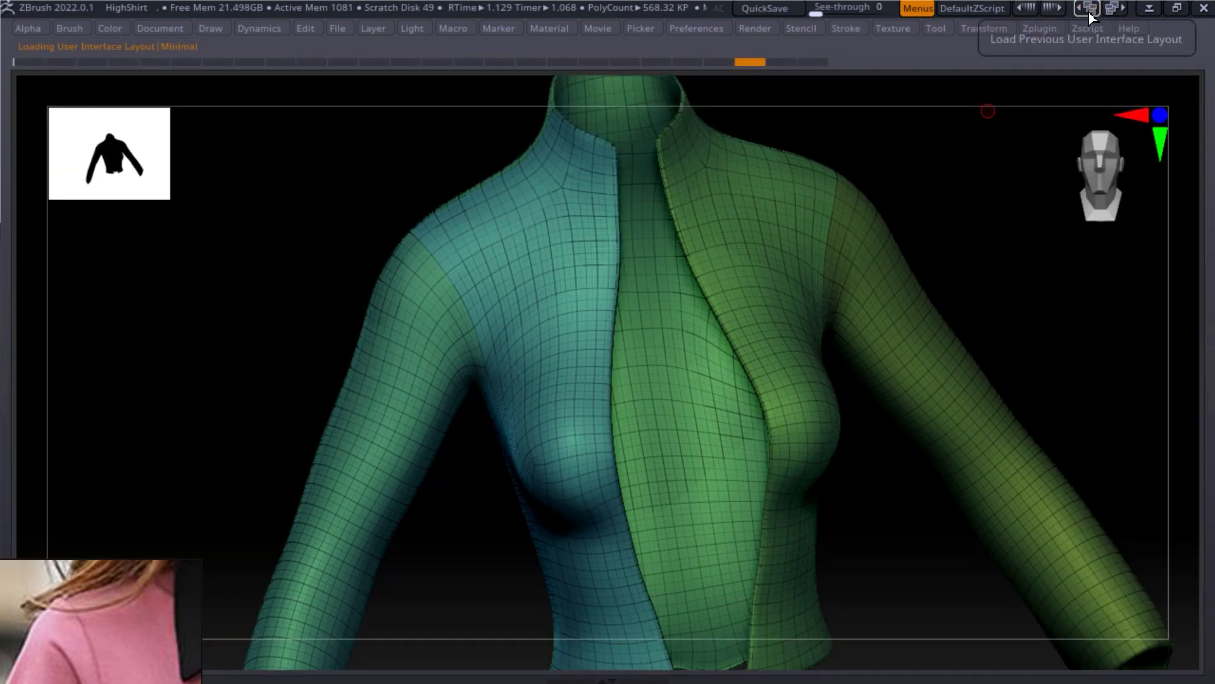
{"action": "left_click", "coordinate": [1092, 9]}
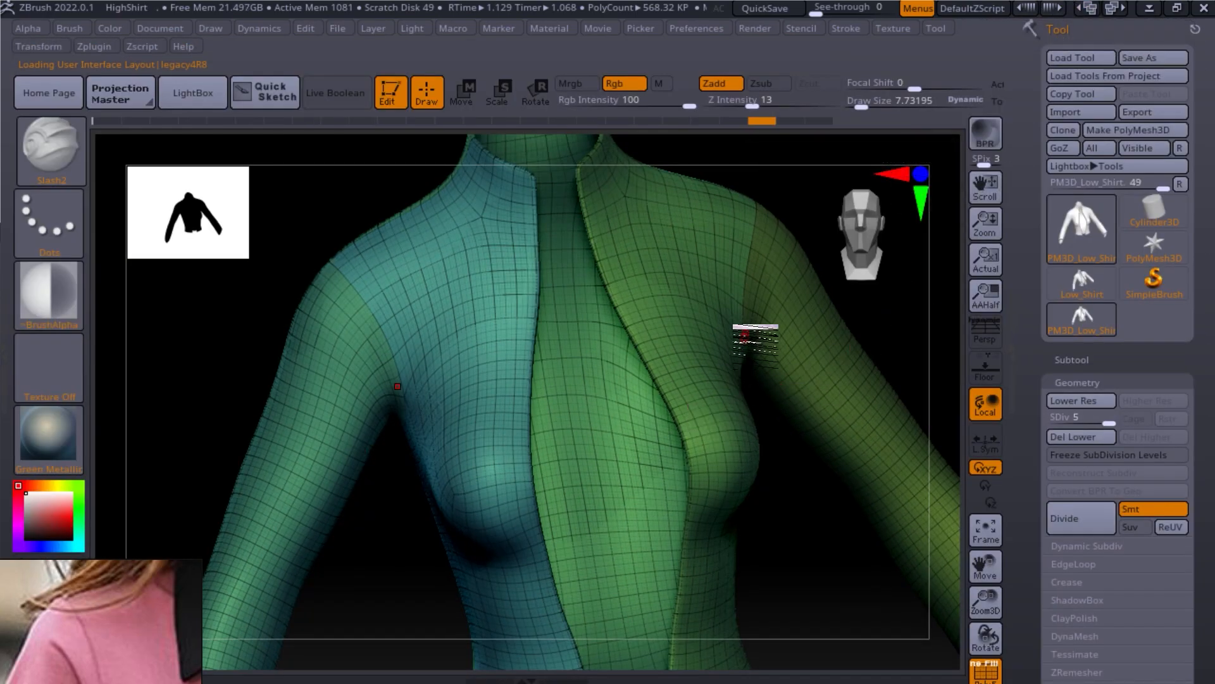
Step: Hide the polyframe's wireframe lines while keeping the polygroup colours displayed on the shirt
{"action": "left_click_drag", "start_coordinate": [986, 651], "coordinate": [1000, 654]}
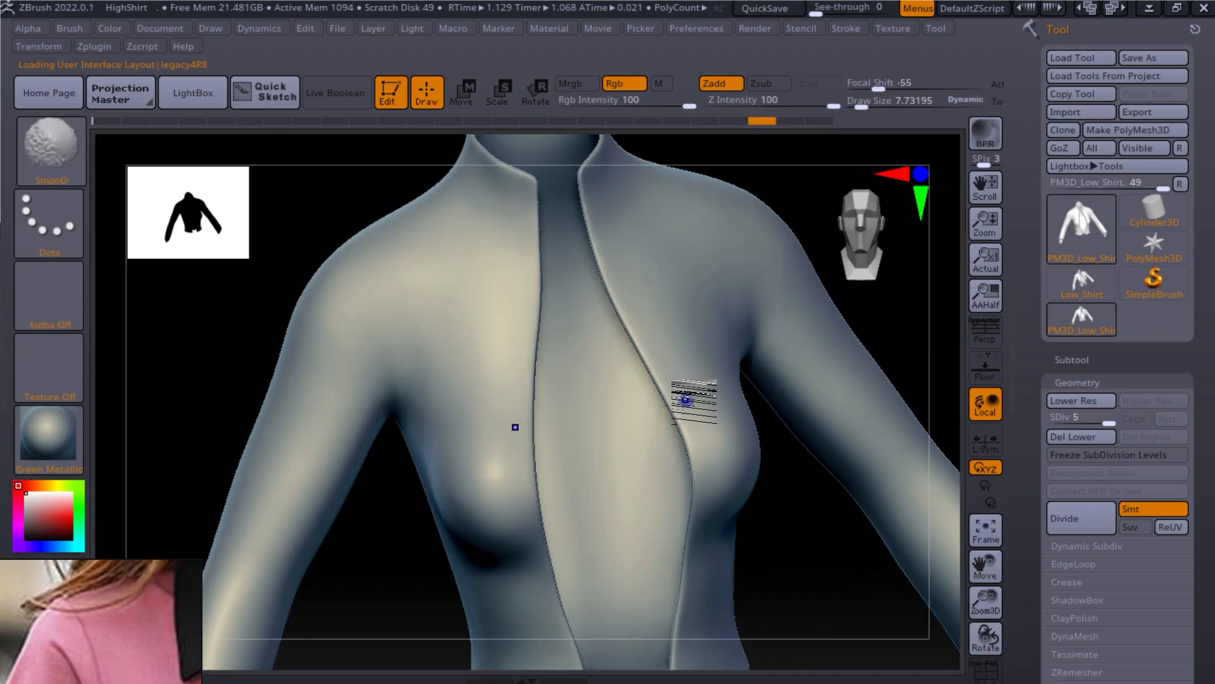
{"action": "key", "text": "shift+f"}
{"action": "key", "text": "shift+f"}
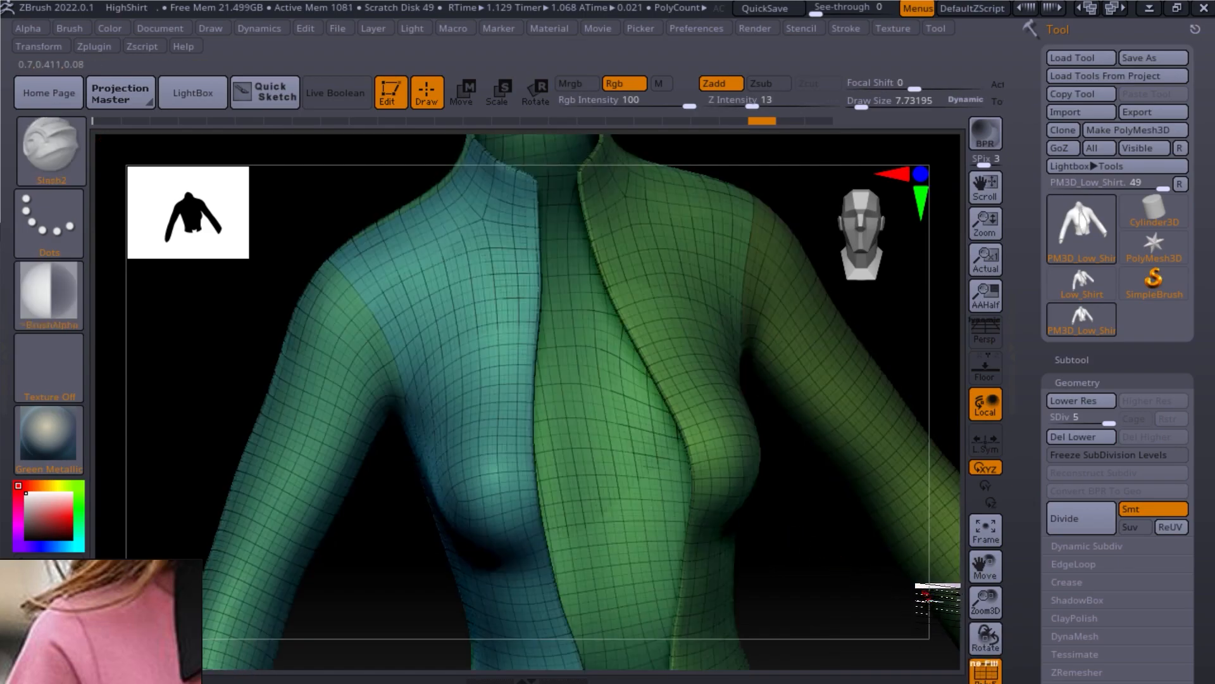
{"action": "left_click", "coordinate": [987, 670]}
{"action": "left_click", "coordinate": [987, 670]}
{"action": "left_click", "coordinate": [987, 669]}
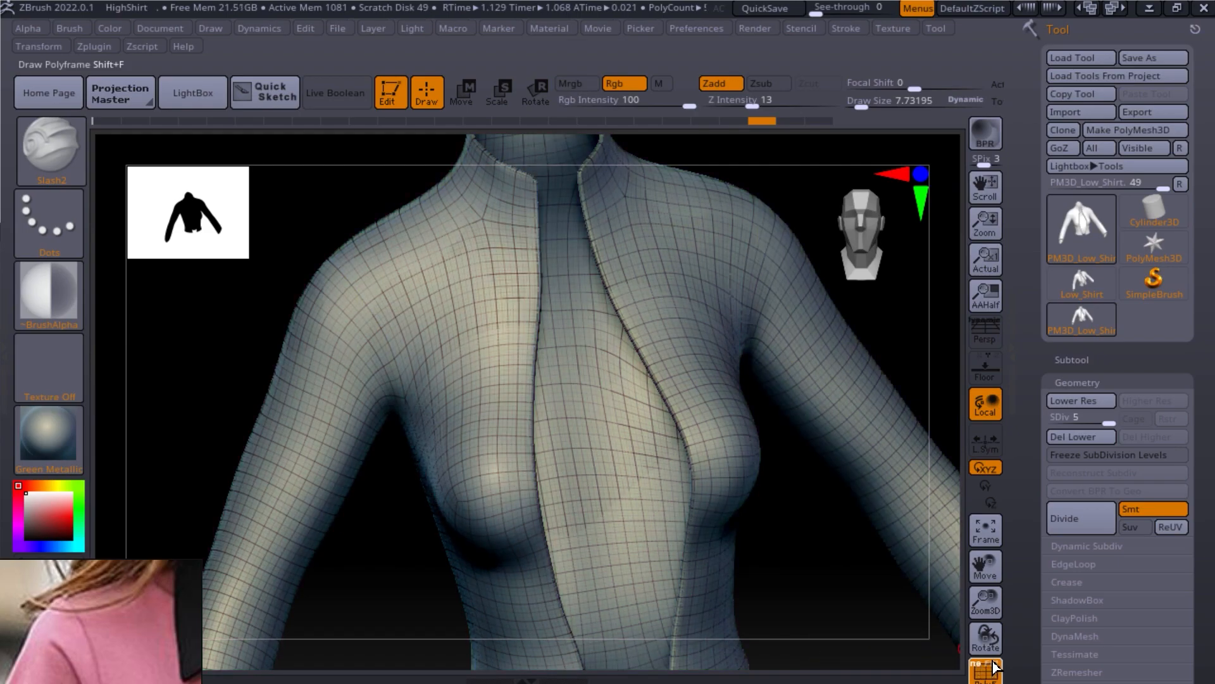
{"action": "left_click", "coordinate": [987, 670]}
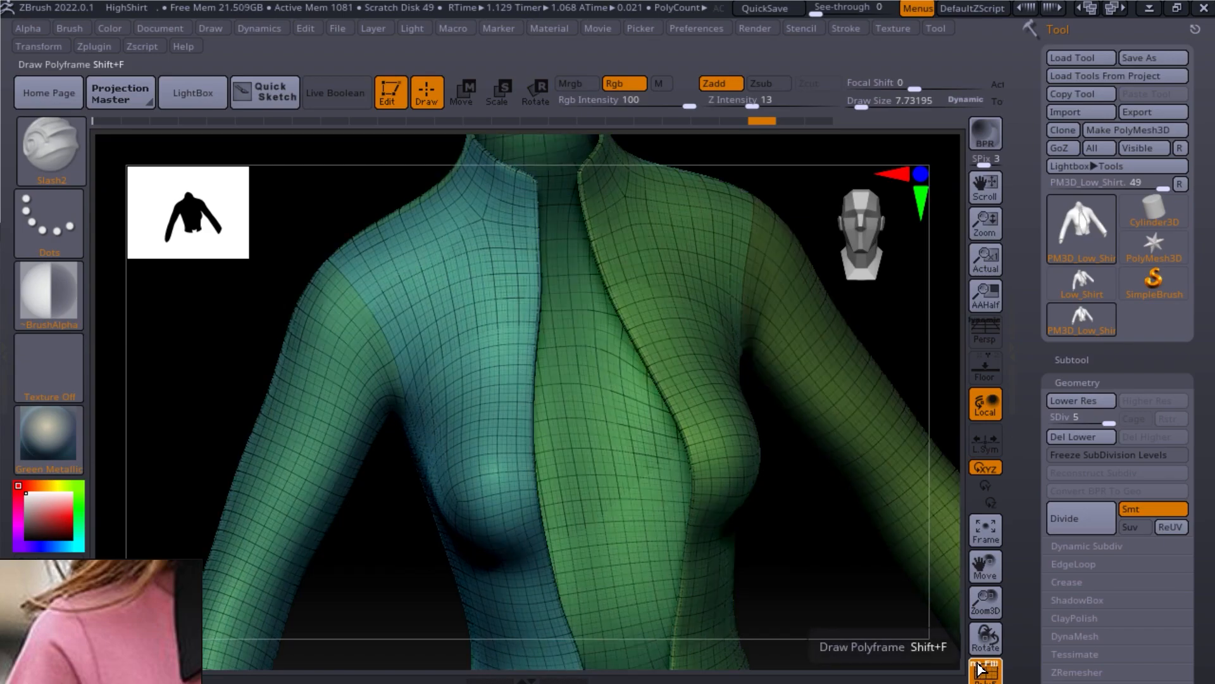
{"action": "left_click", "coordinate": [981, 670]}
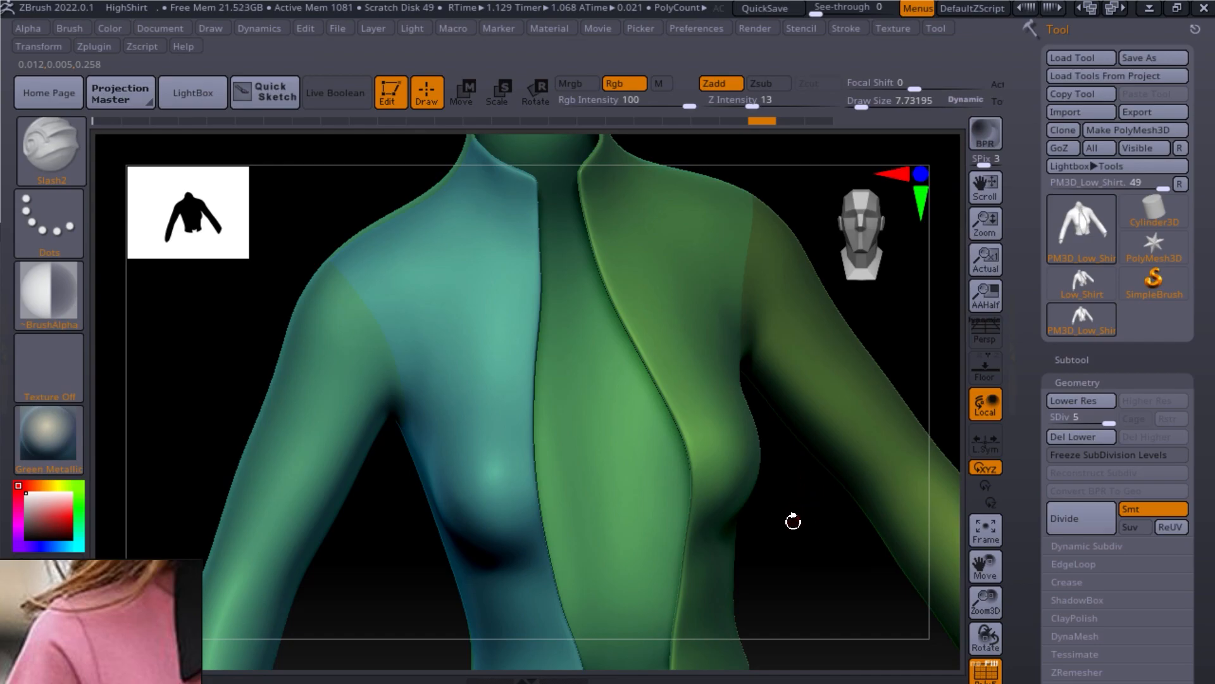
Step: Set the draw size to about 21 and Z Intensity to 9, and try carving along the armhole polygroup border
{"action": "scroll", "coordinate": [443, 567], "scroll_direction": "up", "scroll_amount": 10}
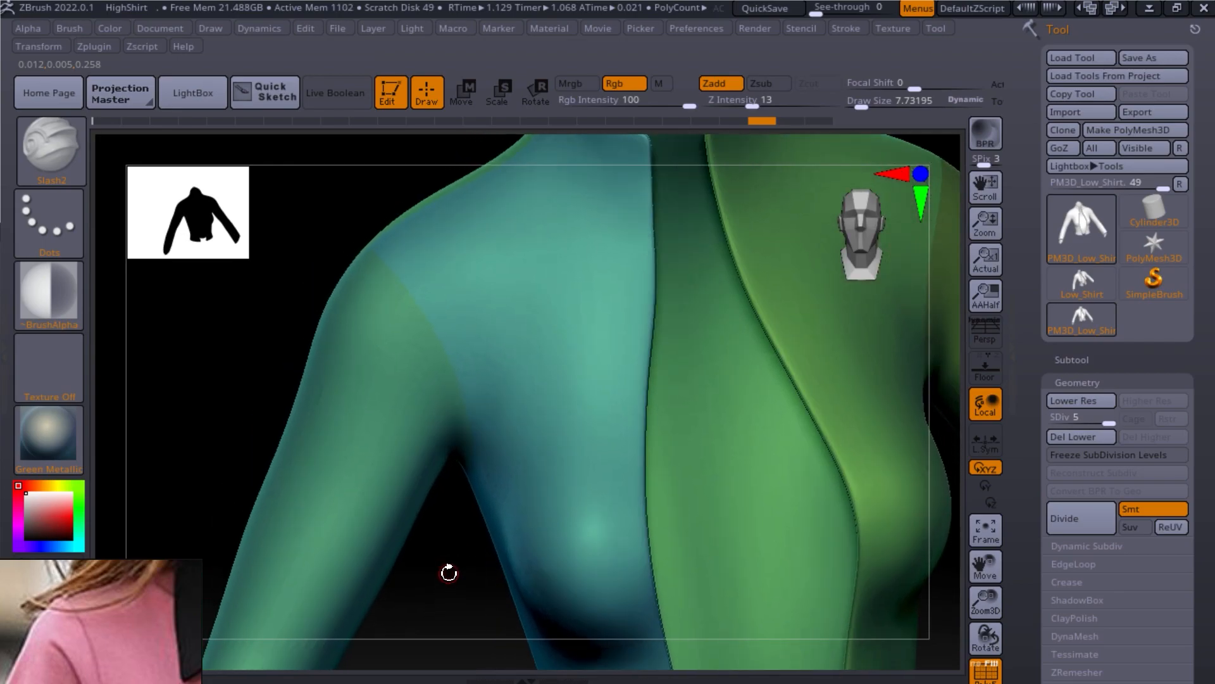
{"action": "left_click", "coordinate": [868, 103]}
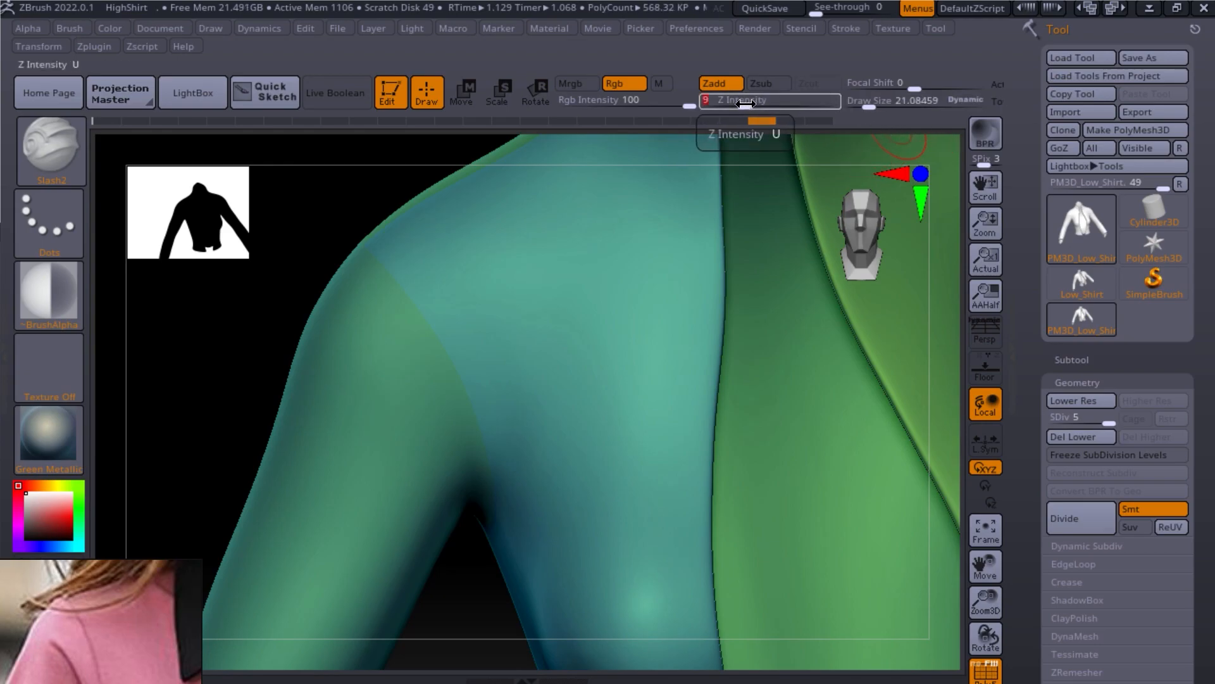
{"action": "mouse_move", "coordinate": [365, 250]}
{"action": "left_mouse_down"}
{"action": "mouse_move", "coordinate": [451, 355]}
{"action": "mouse_move", "coordinate": [475, 539]}
{"action": "left_mouse_up"}
{"action": "key", "text": "ctrl+z"}
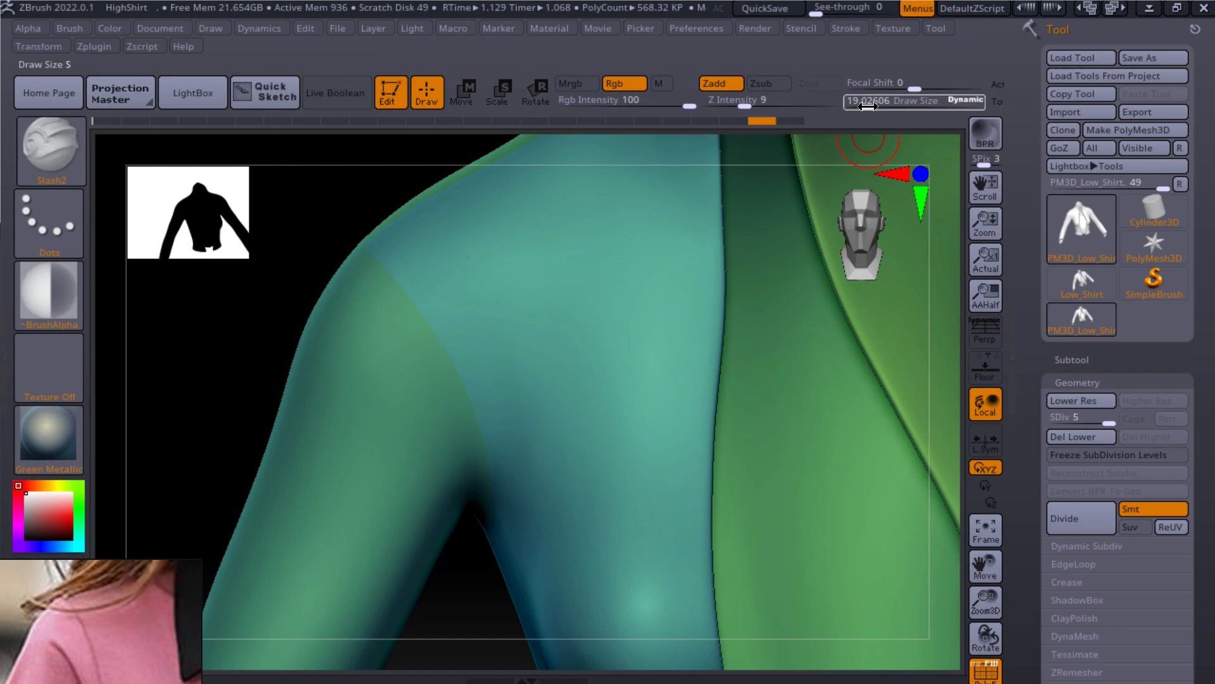
Step: Reduce the draw size to about 19 and retry the armhole seam along the polygroup border, undoing each stroke
{"action": "mouse_move", "coordinate": [380, 264]}
{"action": "left_mouse_down"}
{"action": "mouse_move", "coordinate": [407, 285]}
{"action": "mouse_move", "coordinate": [515, 502]}
{"action": "mouse_move", "coordinate": [527, 626]}
{"action": "left_mouse_up"}
{"action": "key", "text": "ctrl+z"}
{"action": "mouse_move", "coordinate": [390, 280]}
{"action": "left_mouse_down"}
{"action": "mouse_move", "coordinate": [552, 508]}
{"action": "mouse_move", "coordinate": [542, 581]}
{"action": "mouse_move", "coordinate": [643, 574]}
{"action": "left_mouse_up"}
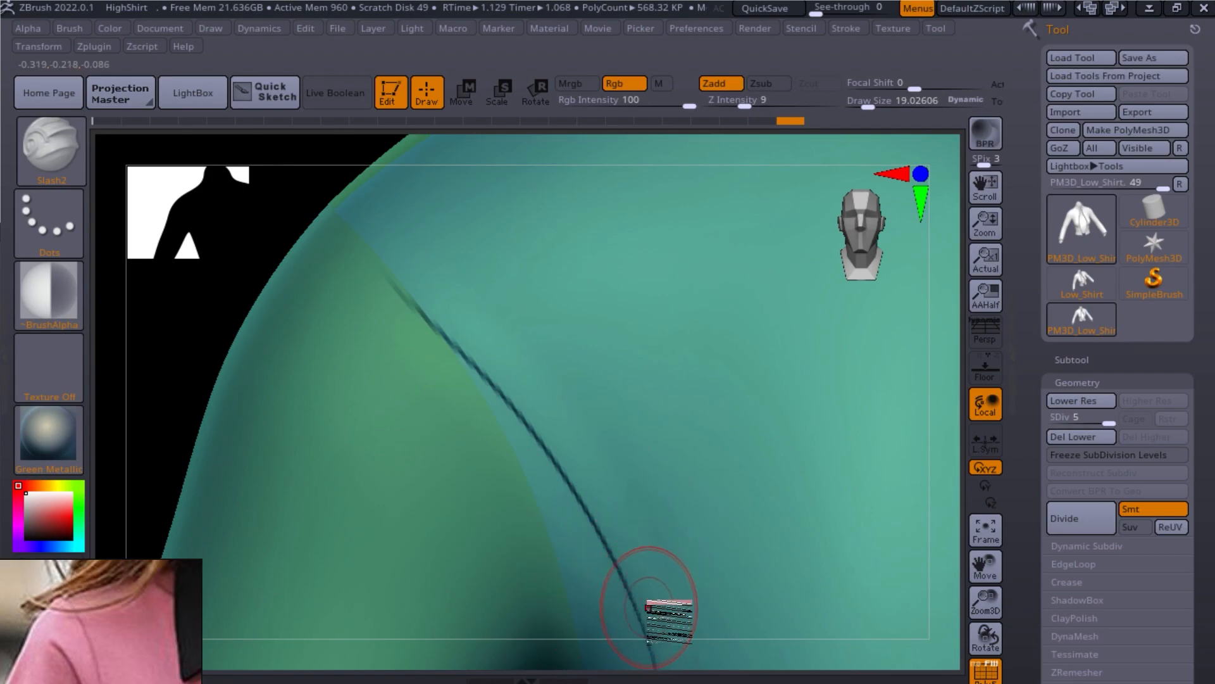
{"action": "key", "text": "ctrl+z"}
{"action": "left_click_drag", "start_coordinate": [952, 411], "coordinate": [827, 393], "text": "alt"}
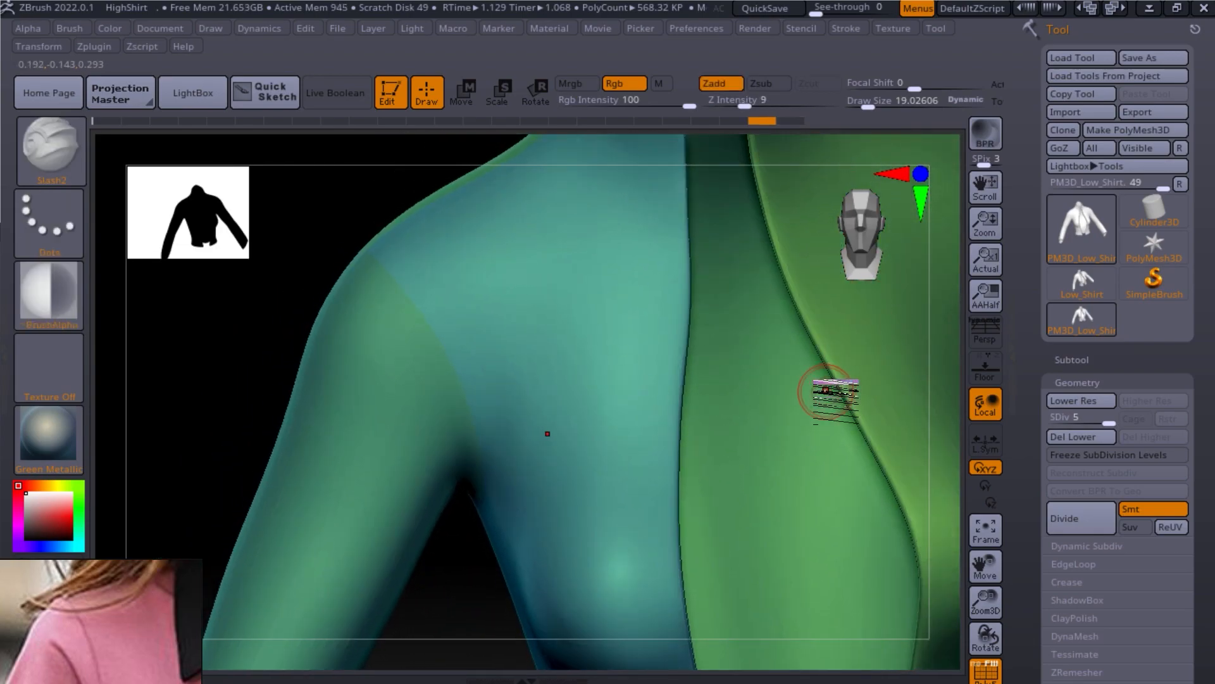
Step: Carve the front armhole seam along the polygroup border from the shoulder to the underarm with the Slash2 brush
{"action": "left_click_drag", "start_coordinate": [829, 392], "coordinate": [356, 243]}
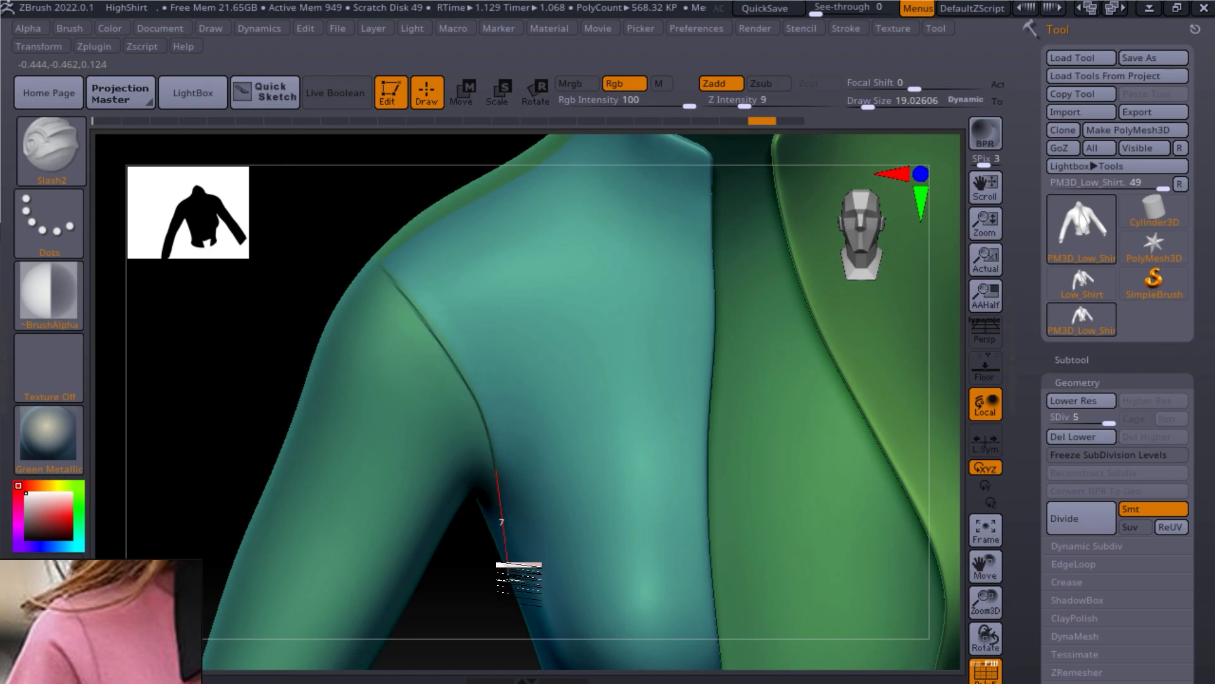
{"action": "key", "text": "f"}
{"action": "mouse_move", "coordinate": [481, 405]}
{"action": "right_mouse_down", "text": "ctrl"}
{"action": "mouse_move", "coordinate": [502, 532]}
{"action": "mouse_move", "coordinate": [475, 408]}
{"action": "right_mouse_up", "text": "ctrl"}
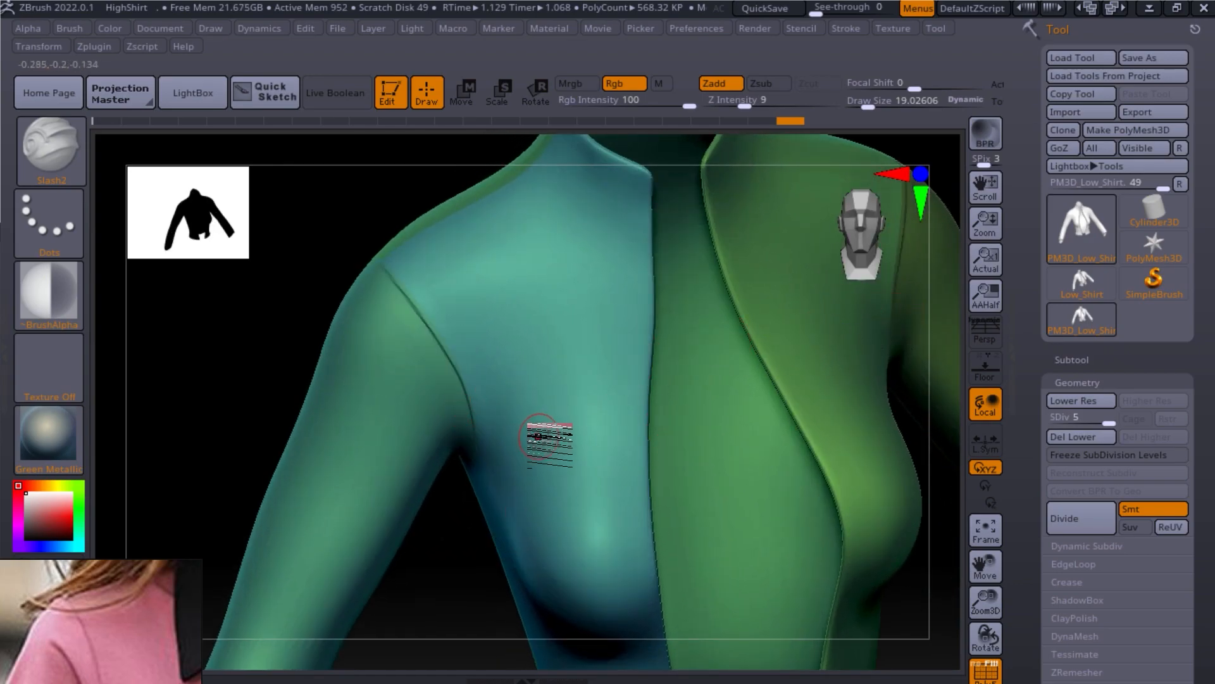
Step: Carve the back of the armhole seam along the polygroup border, from the underarm up to the top of the shoulder
{"action": "mouse_move", "coordinate": [455, 551]}
{"action": "left_mouse_down"}
{"action": "mouse_move", "coordinate": [485, 621]}
{"action": "mouse_move", "coordinate": [555, 383]}
{"action": "mouse_move", "coordinate": [772, 272]}
{"action": "mouse_move", "coordinate": [755, 290]}
{"action": "left_mouse_up"}
{"action": "left_click_drag", "start_coordinate": [675, 309], "coordinate": [715, 299]}
{"action": "left_click_drag", "start_coordinate": [618, 298], "coordinate": [672, 326]}
{"action": "mouse_move", "coordinate": [565, 370]}
{"action": "left_mouse_down"}
{"action": "mouse_move", "coordinate": [555, 433]}
{"action": "mouse_move", "coordinate": [518, 480]}
{"action": "mouse_move", "coordinate": [482, 504]}
{"action": "mouse_move", "coordinate": [415, 503]}
{"action": "left_mouse_up"}
{"action": "mouse_move", "coordinate": [340, 516]}
{"action": "left_mouse_down"}
{"action": "mouse_move", "coordinate": [318, 572]}
{"action": "mouse_move", "coordinate": [361, 516]}
{"action": "mouse_move", "coordinate": [507, 421]}
{"action": "mouse_move", "coordinate": [471, 450]}
{"action": "left_mouse_up"}
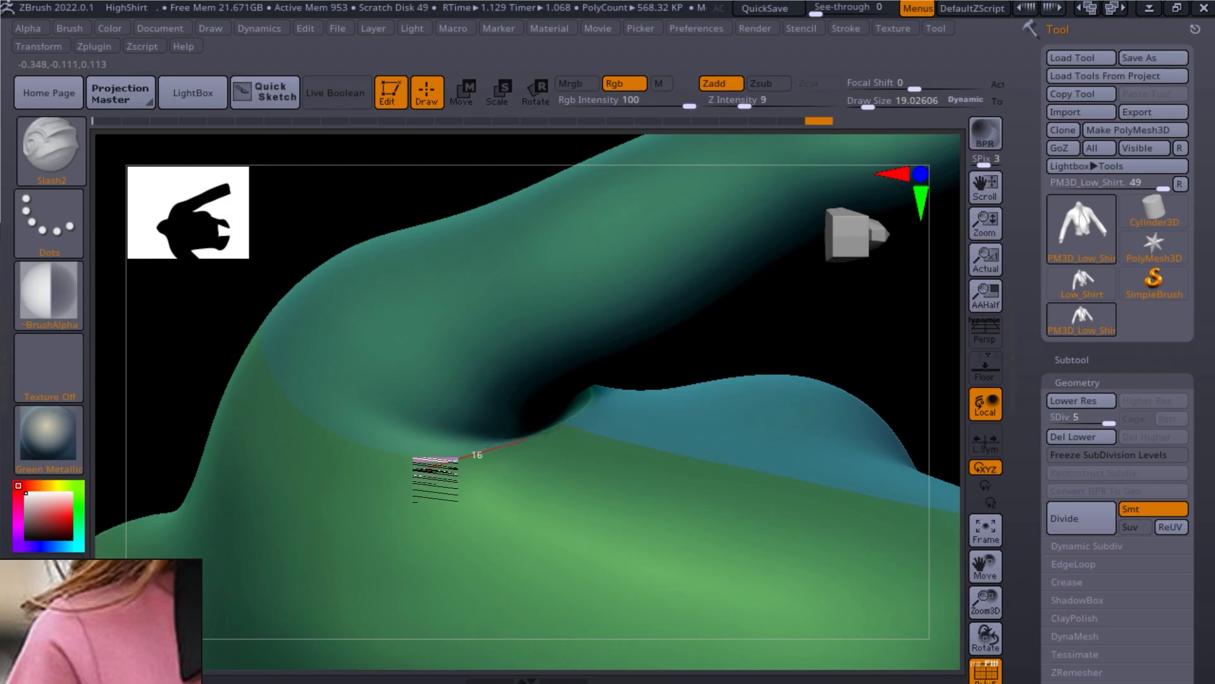
{"action": "mouse_move", "coordinate": [393, 469]}
{"action": "left_mouse_down"}
{"action": "mouse_move", "coordinate": [337, 452]}
{"action": "mouse_move", "coordinate": [324, 435]}
{"action": "left_mouse_up"}
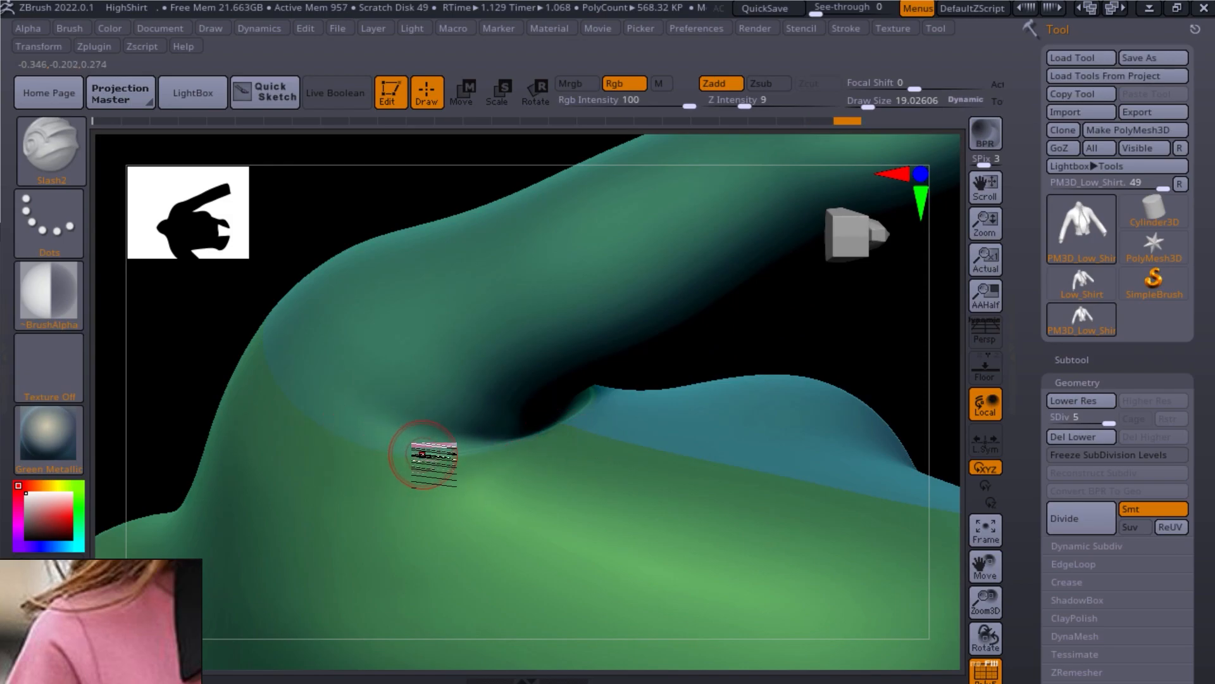
{"action": "mouse_move", "coordinate": [422, 465]}
{"action": "left_mouse_down"}
{"action": "mouse_move", "coordinate": [264, 420]}
{"action": "mouse_move", "coordinate": [240, 383]}
{"action": "left_mouse_up"}
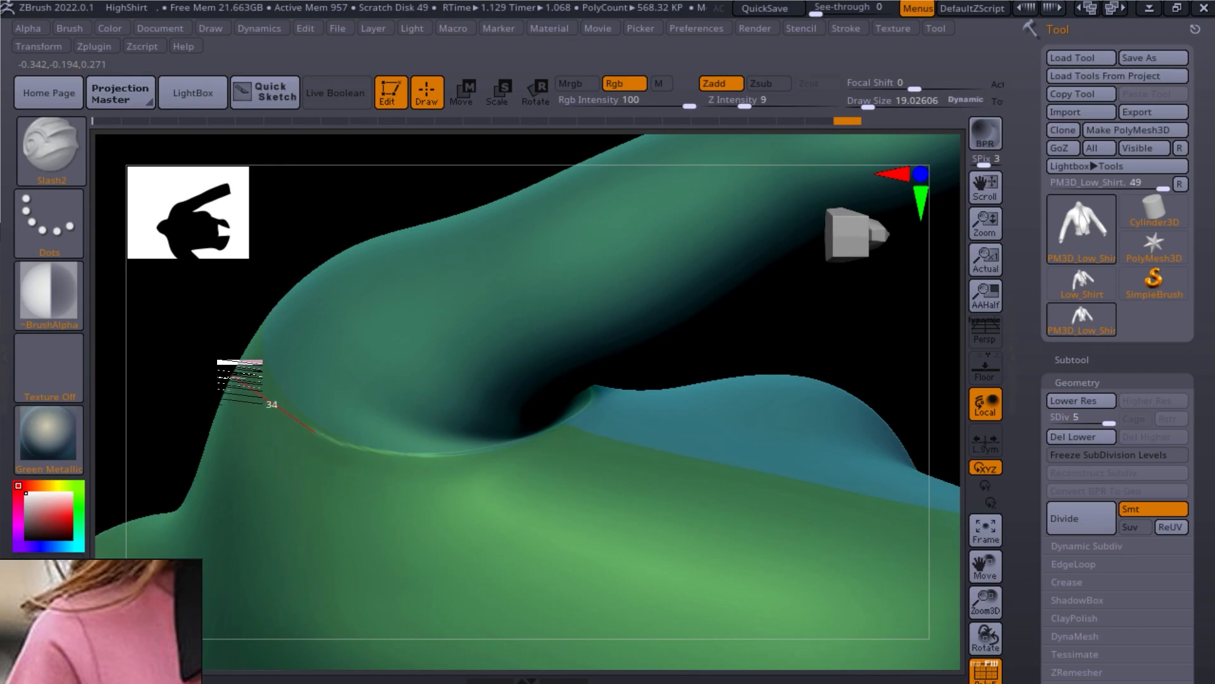
{"action": "mouse_move", "coordinate": [250, 273]}
{"action": "left_mouse_down"}
{"action": "mouse_move", "coordinate": [380, 298]}
{"action": "mouse_move", "coordinate": [382, 334]}
{"action": "mouse_move", "coordinate": [361, 183]}
{"action": "mouse_move", "coordinate": [372, 366]}
{"action": "left_mouse_up"}
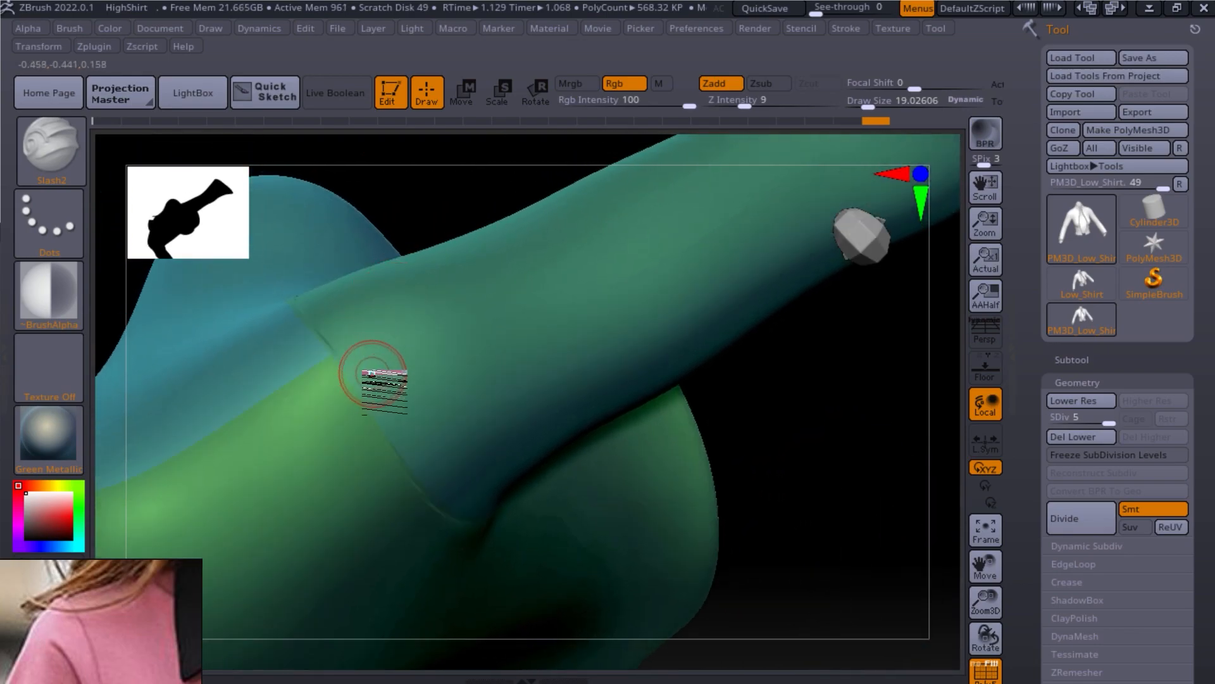
{"action": "left_click_drag", "start_coordinate": [414, 487], "coordinate": [264, 249]}
Step: Turn off the polyframe display and inspect the carved armhole seams from the front and side
{"action": "left_click_drag", "start_coordinate": [793, 436], "coordinate": [800, 313], "text": "alt"}
{"action": "left_click", "coordinate": [978, 664]}
{"action": "left_click_drag", "start_coordinate": [755, 548], "coordinate": [884, 567]}
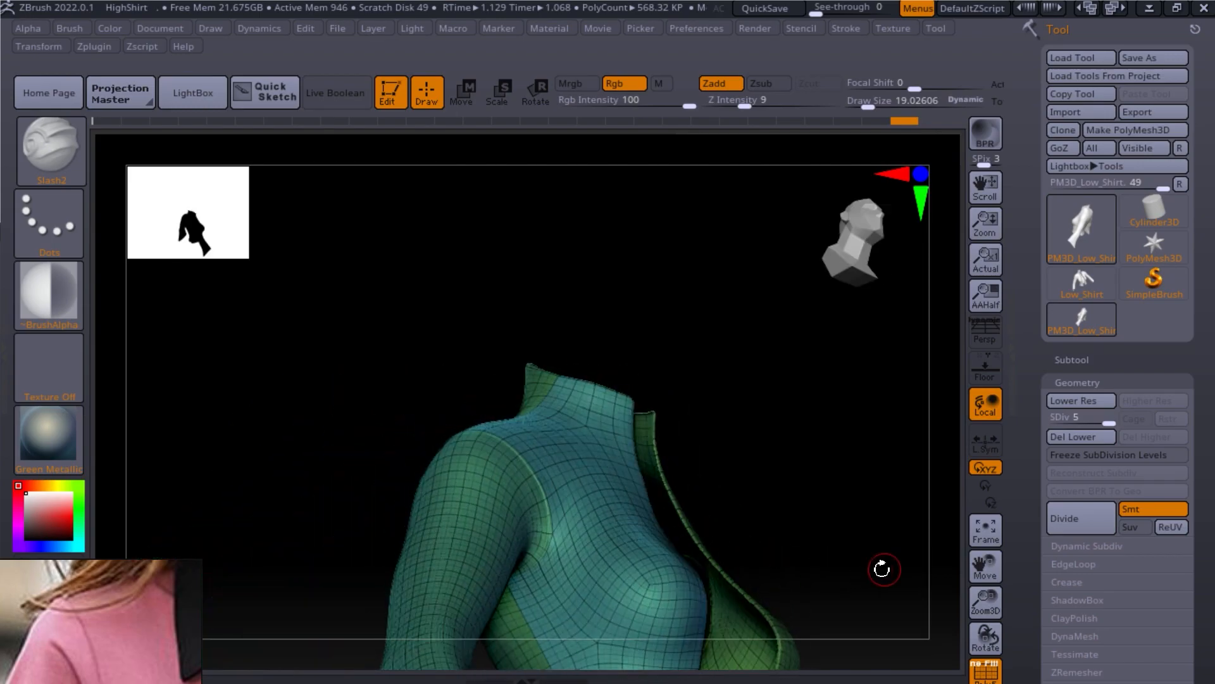
{"action": "key", "text": "shift+f"}
{"action": "left_click_drag", "start_coordinate": [823, 505], "coordinate": [834, 532]}
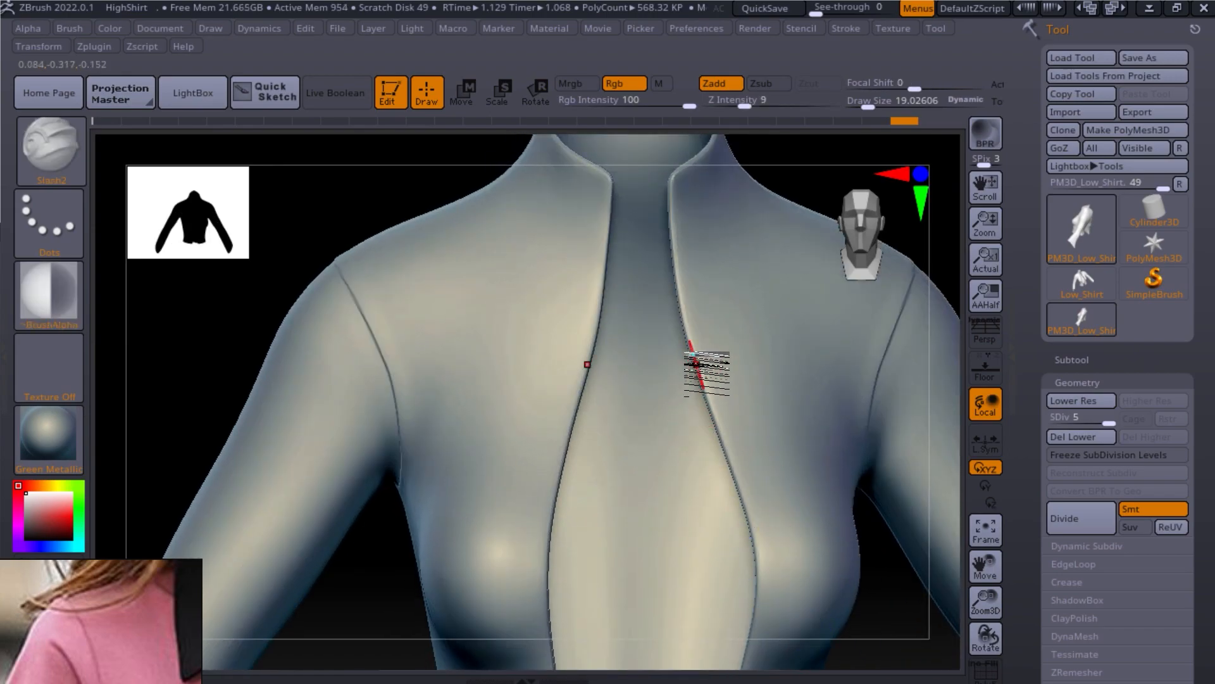
{"action": "mouse_move", "coordinate": [390, 595]}
{"action": "left_mouse_down"}
{"action": "mouse_move", "coordinate": [437, 659]}
{"action": "mouse_move", "coordinate": [733, 380]}
{"action": "mouse_move", "coordinate": [564, 320]}
{"action": "left_mouse_up"}
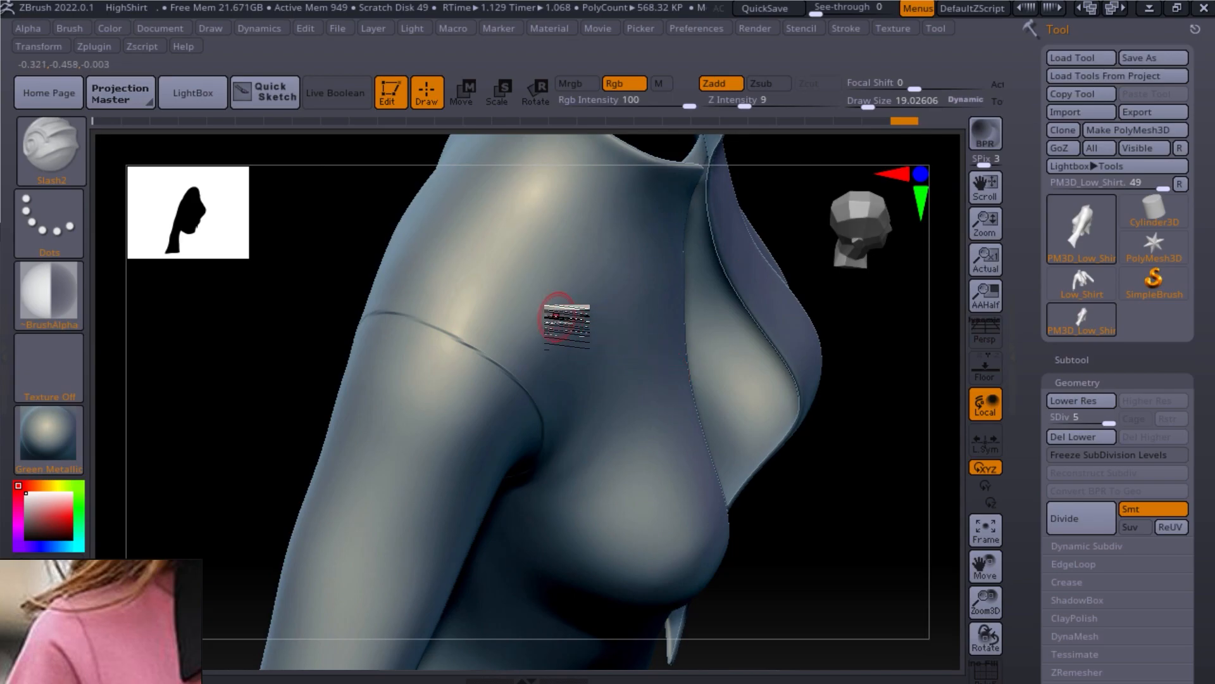
Step: Carve the shoulder seam along the polygroup border from the armhole to the collar, undoing the first attempt and displaying polygroup colours without wireframe
{"action": "left_click_drag", "start_coordinate": [857, 331], "coordinate": [564, 426]}
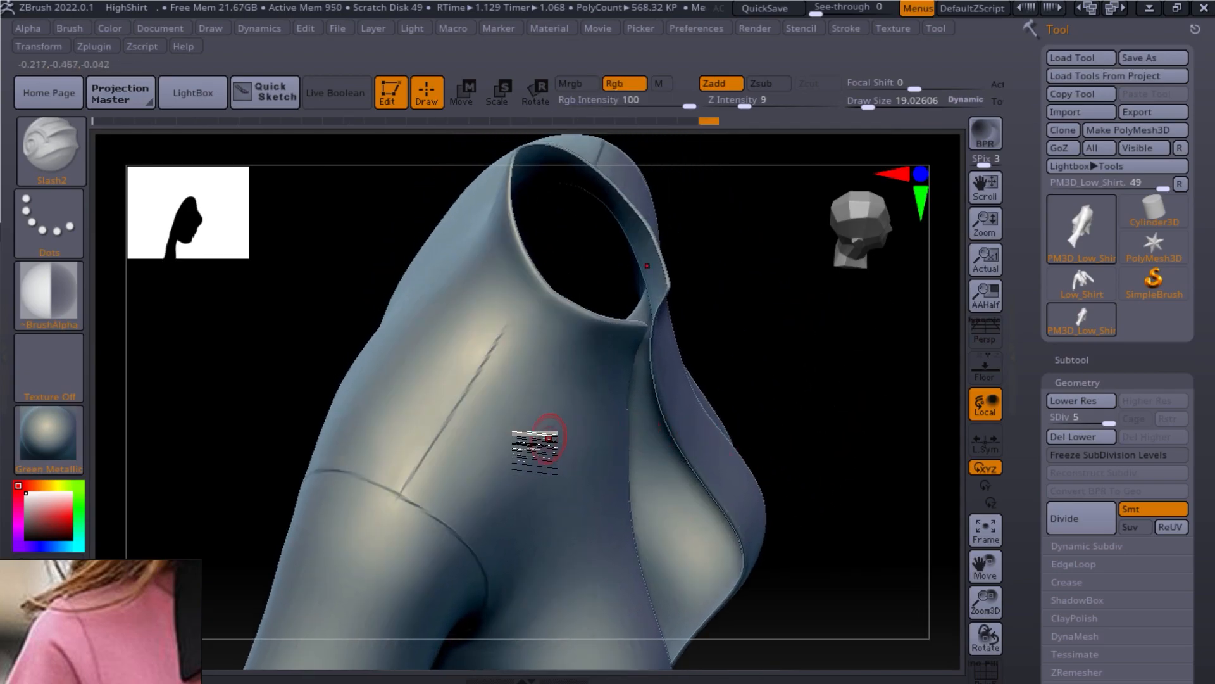
{"action": "key", "text": "ctrl"}
{"action": "key", "text": "shift+f"}
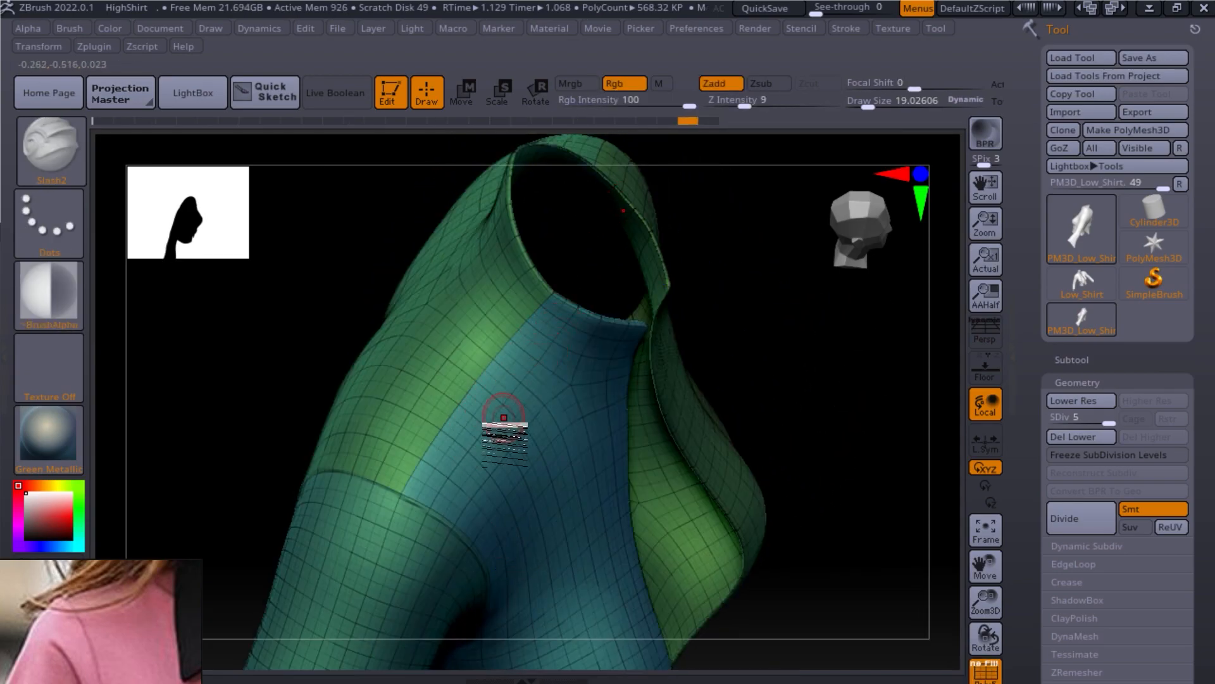
{"action": "left_click", "coordinate": [981, 670]}
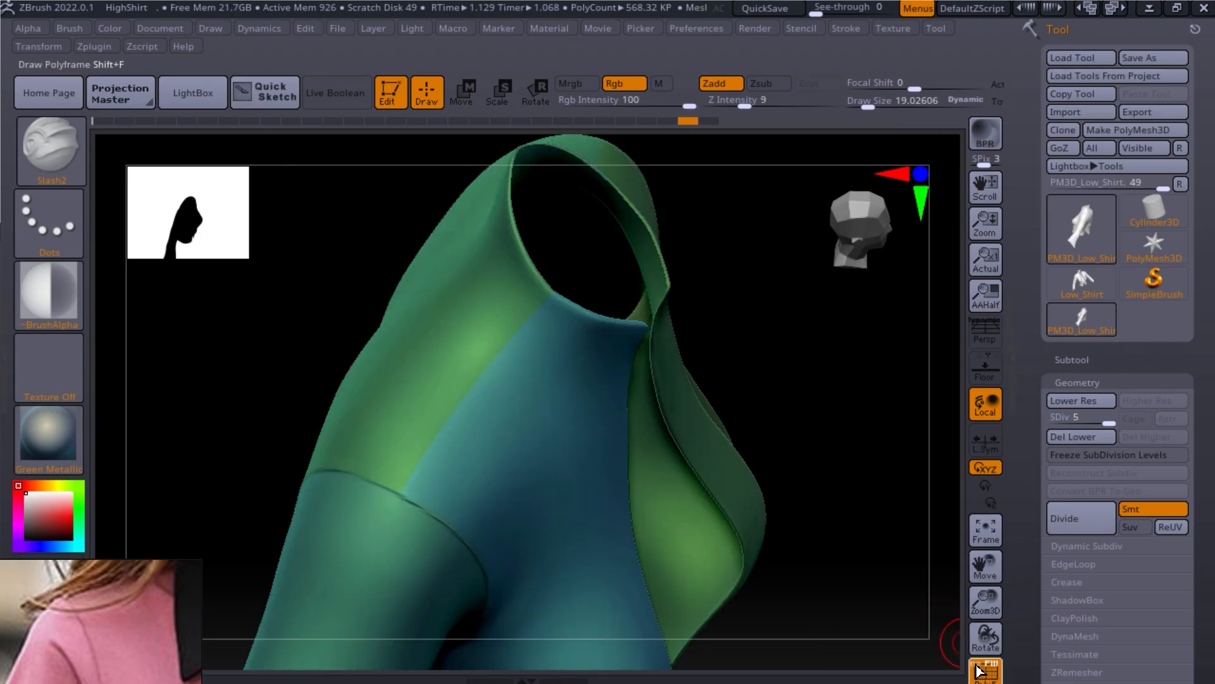
{"action": "mouse_move", "coordinate": [409, 492]}
{"action": "left_mouse_down"}
{"action": "mouse_move", "coordinate": [504, 366]}
{"action": "mouse_move", "coordinate": [518, 311]}
{"action": "mouse_move", "coordinate": [561, 269]}
{"action": "left_mouse_up"}
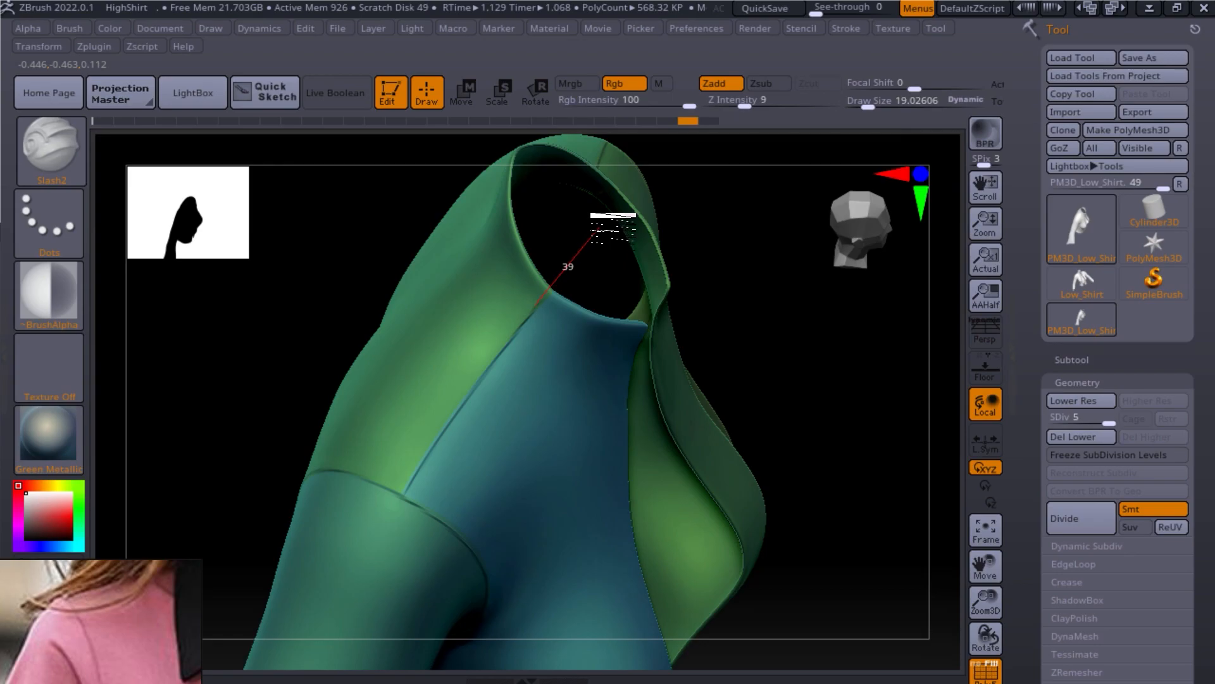
{"action": "left_click_drag", "start_coordinate": [687, 301], "coordinate": [720, 336]}
{"action": "left_click_drag", "start_coordinate": [753, 411], "coordinate": [708, 449]}
Step: Hide both sleeve polygroups so that only the shirt's torso panels stay visible for work on the side
{"action": "key", "text": "shift+f"}
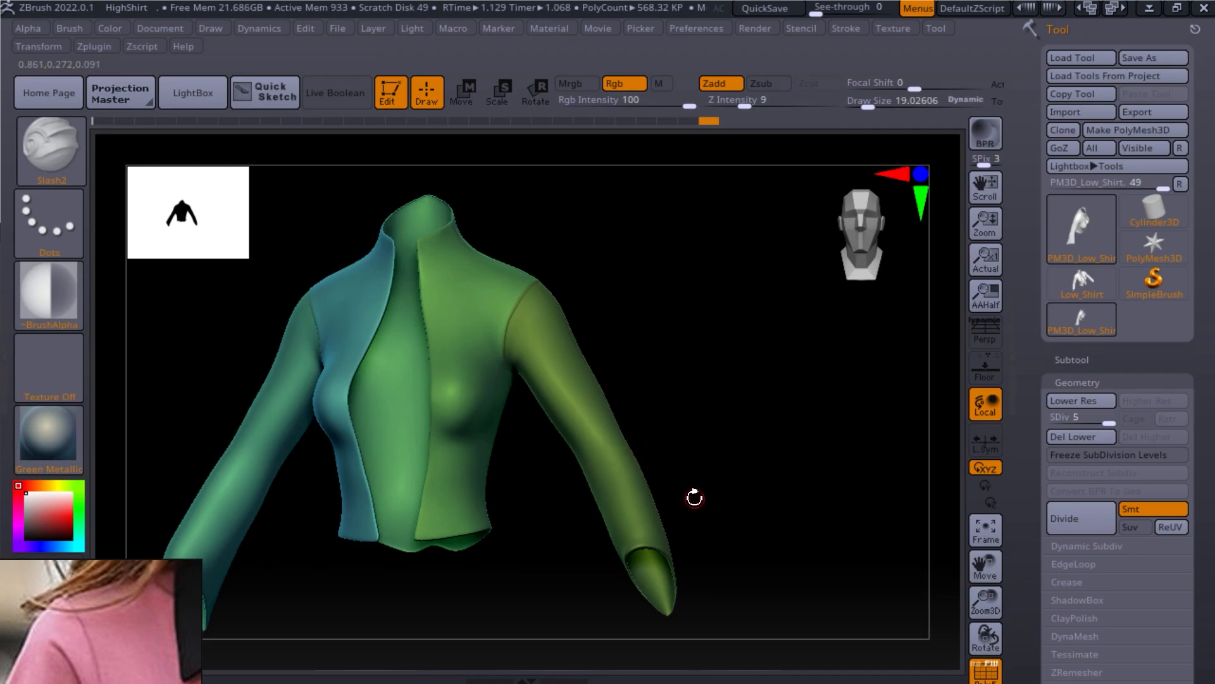
{"action": "left_click", "coordinate": [992, 670]}
{"action": "left_click", "coordinate": [475, 392], "text": "ctrl+shift"}
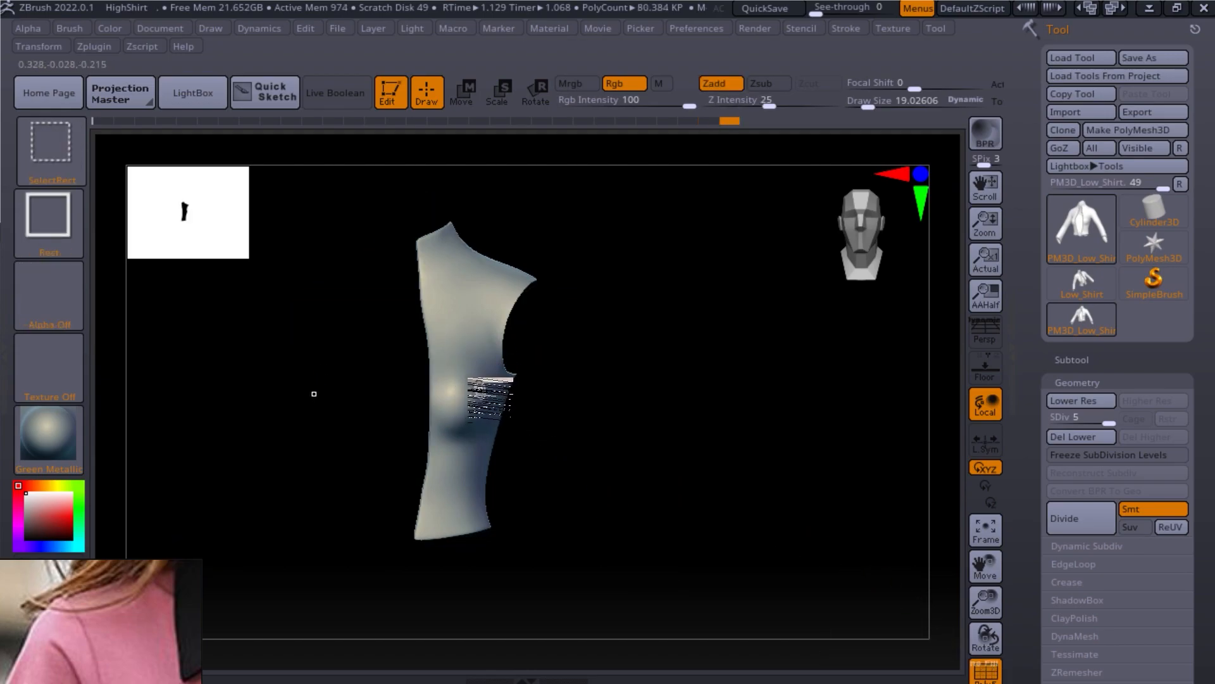
{"action": "left_click", "coordinate": [611, 309], "text": "ctrl+shift"}
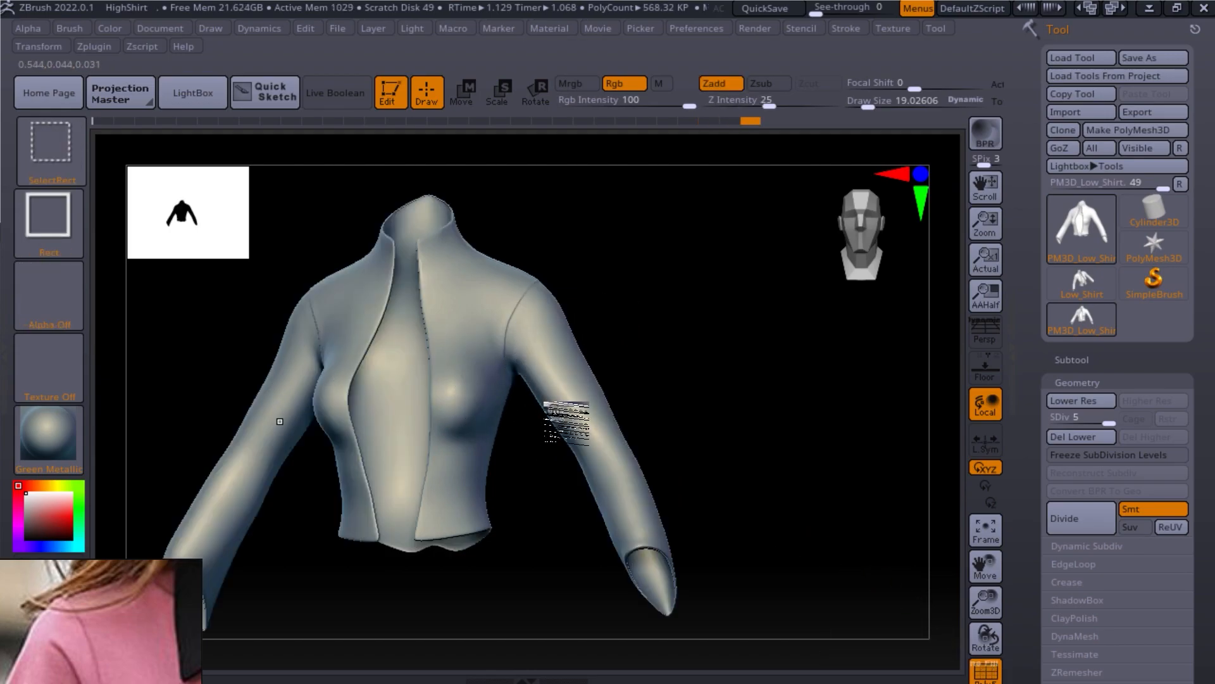
{"action": "key", "text": "ctrl+shift"}
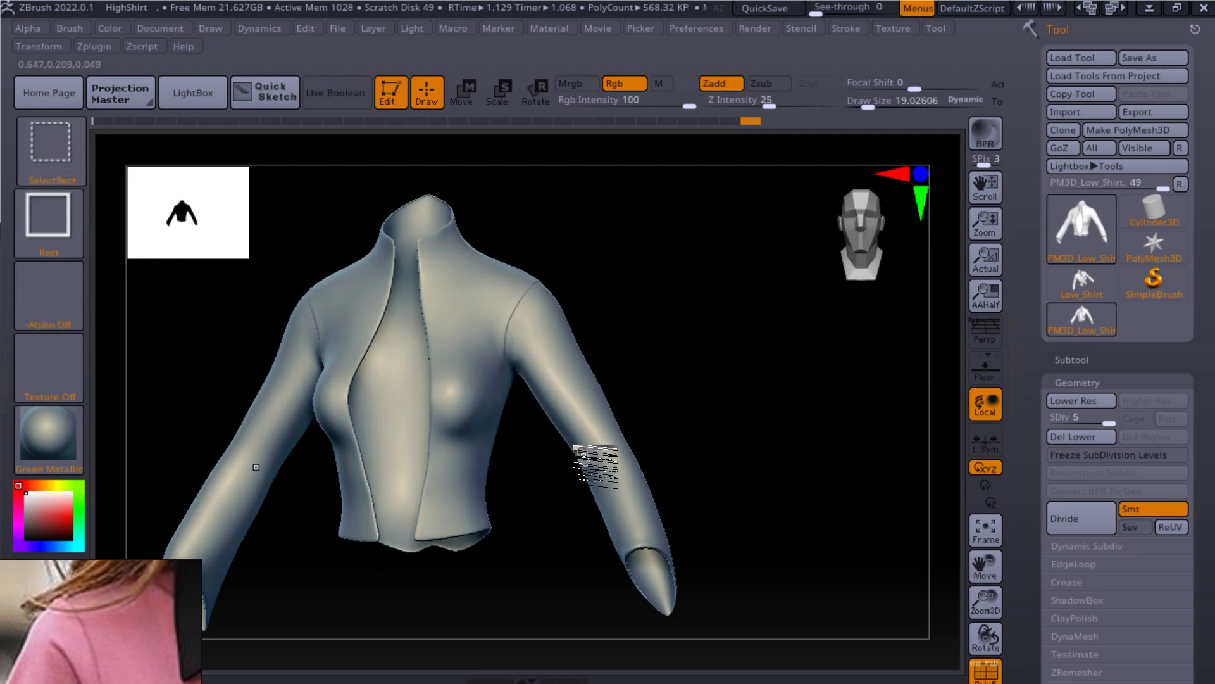
{"action": "left_click", "coordinate": [207, 496], "text": "ctrl+shift"}
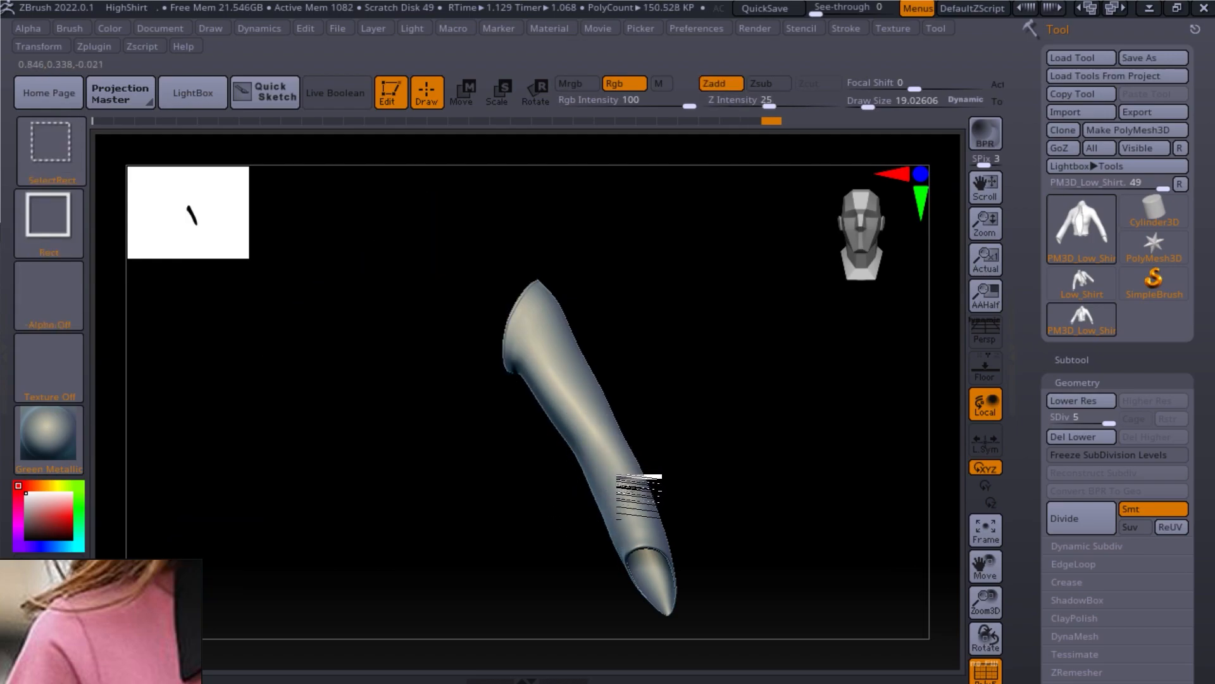
{"action": "left_click", "coordinate": [628, 487], "text": "ctrl+shift"}
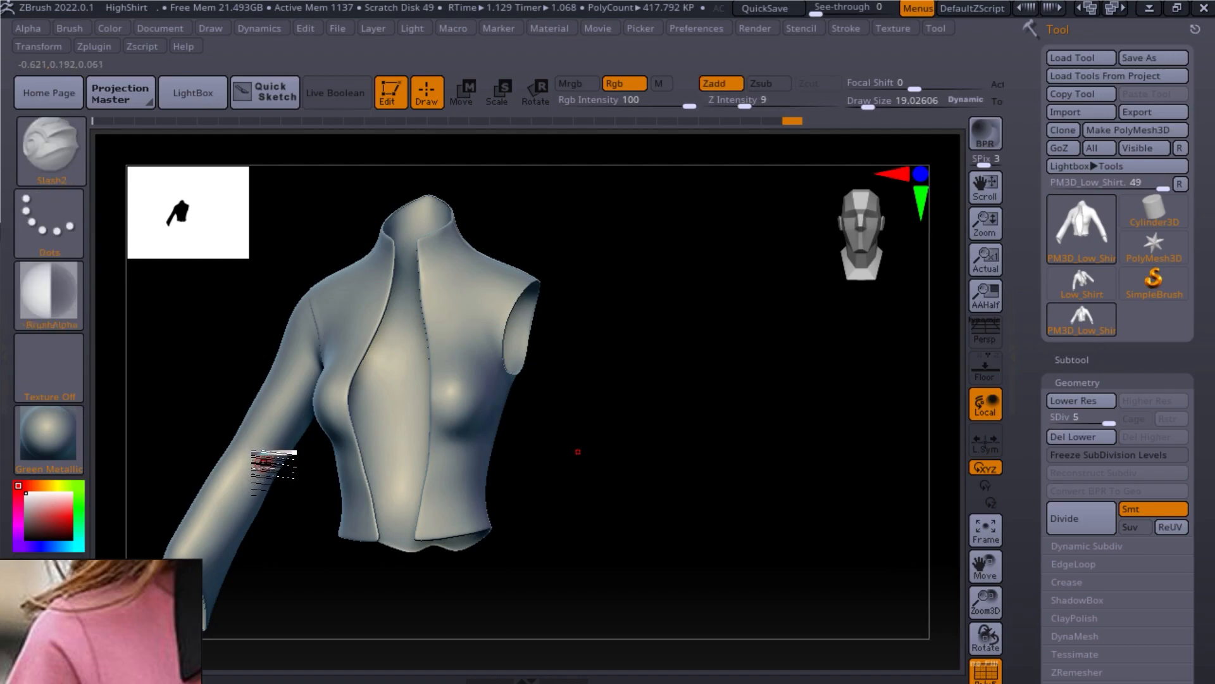
{"action": "left_click", "coordinate": [258, 458], "text": "ctrl+shift"}
{"action": "mouse_move", "coordinate": [279, 485]}
{"action": "left_mouse_down"}
{"action": "mouse_move", "coordinate": [588, 491]}
{"action": "mouse_move", "coordinate": [722, 435]}
{"action": "mouse_move", "coordinate": [582, 357]}
{"action": "mouse_move", "coordinate": [646, 420]}
{"action": "mouse_move", "coordinate": [618, 421]}
{"action": "left_mouse_up"}
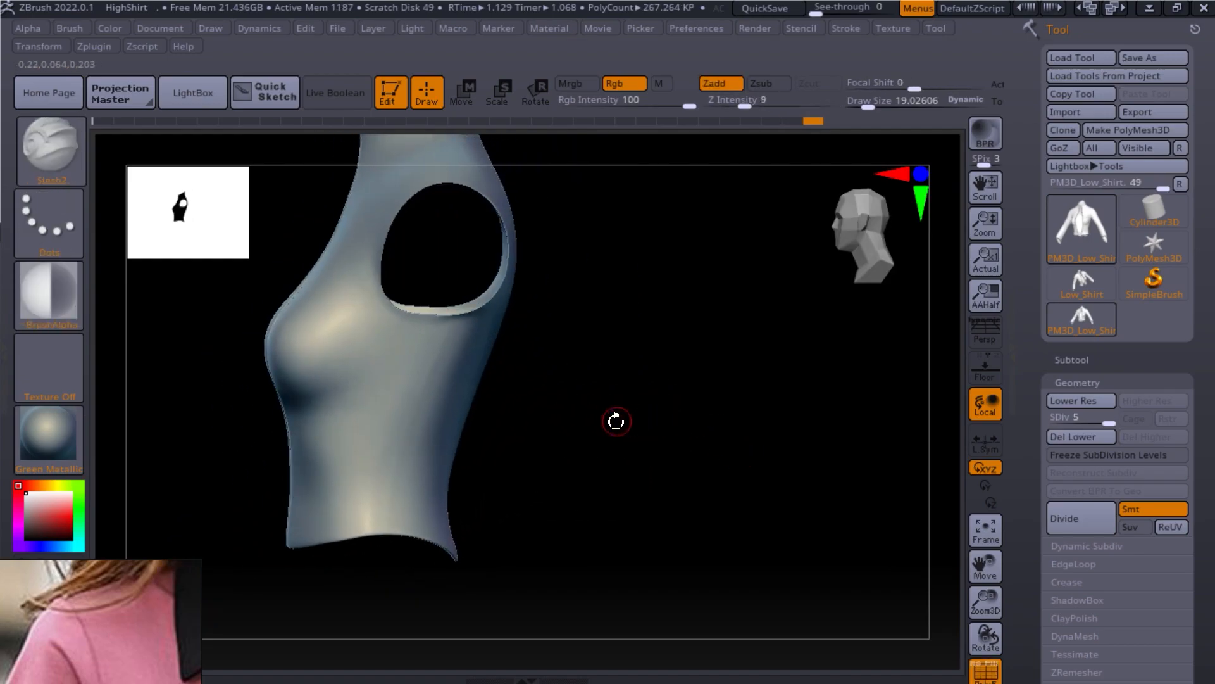
Step: Display the torso's polygroup colours without wireframe lines and frame the side border below the armhole
{"action": "left_click", "coordinate": [980, 671]}
{"action": "left_click", "coordinate": [980, 673]}
{"action": "key", "text": "shift"}
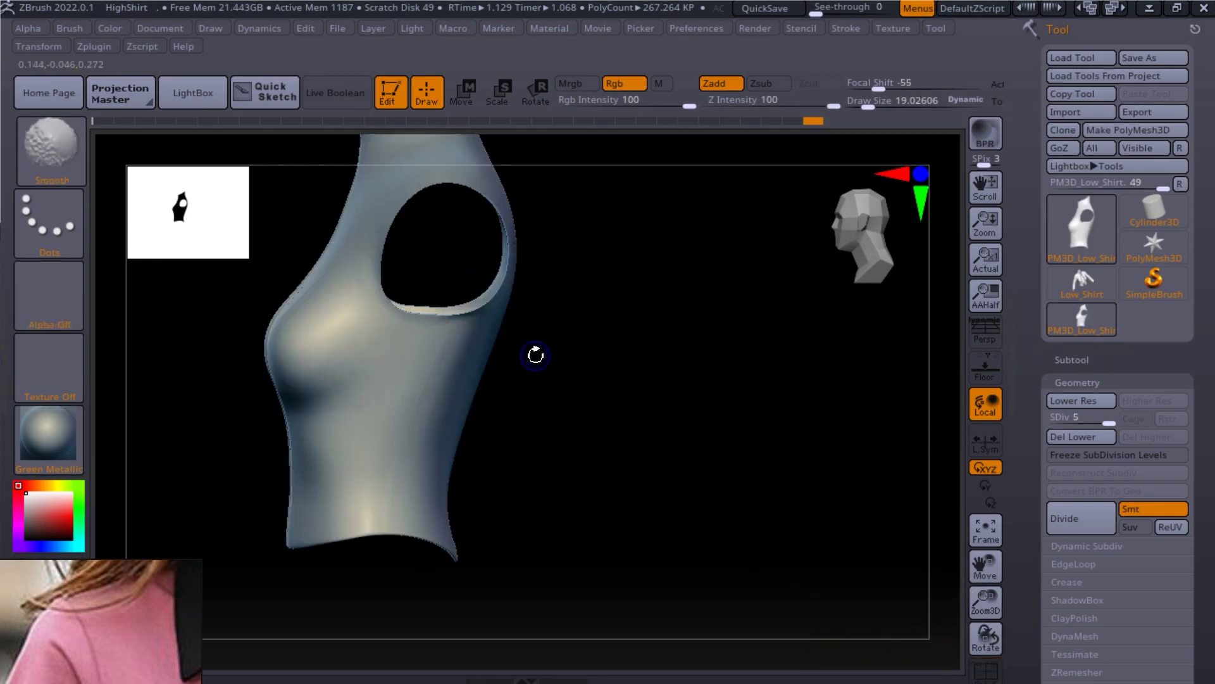
{"action": "left_click", "coordinate": [988, 666]}
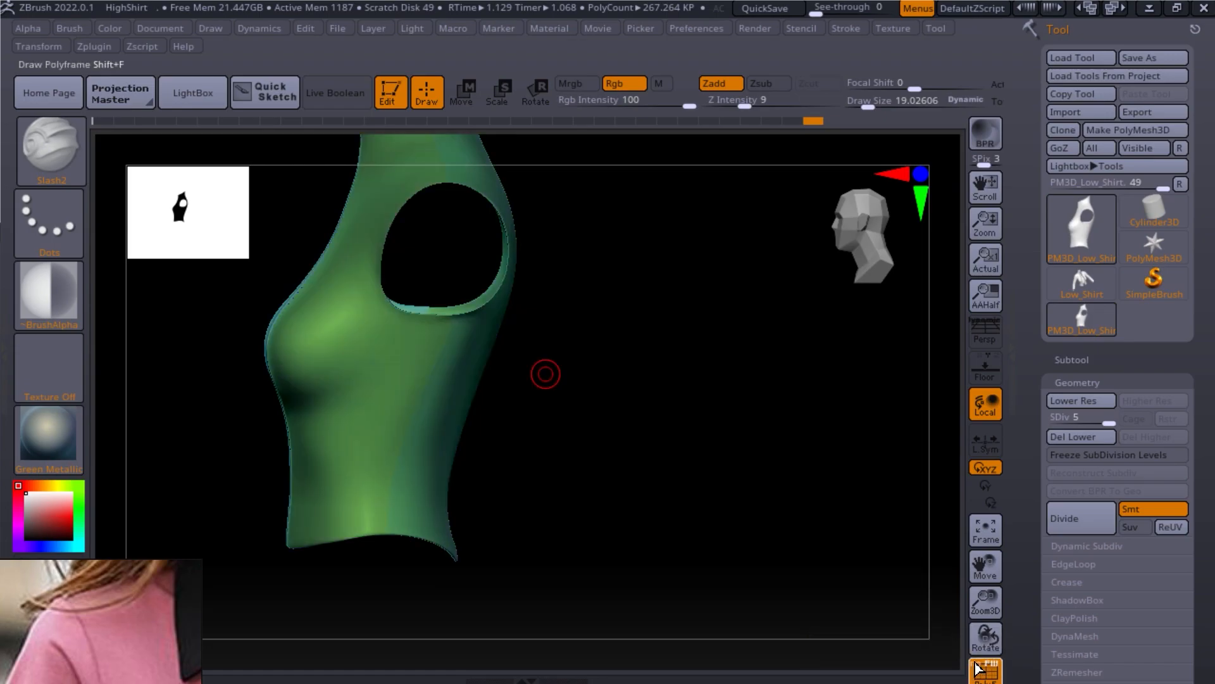
{"action": "left_click", "coordinate": [988, 670]}
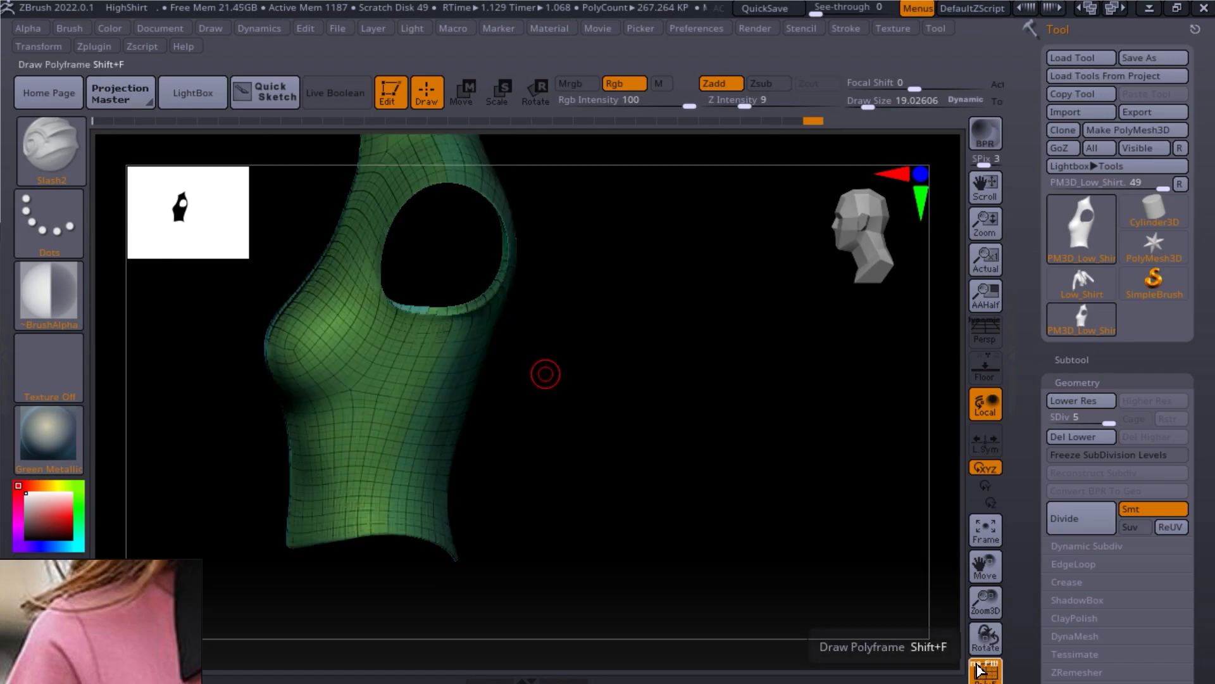
{"action": "left_click", "coordinate": [979, 670]}
{"action": "left_click", "coordinate": [895, 174]}
{"action": "left_click", "coordinate": [895, 174]}
{"action": "left_click_drag", "start_coordinate": [561, 373], "coordinate": [704, 460], "text": "alt"}
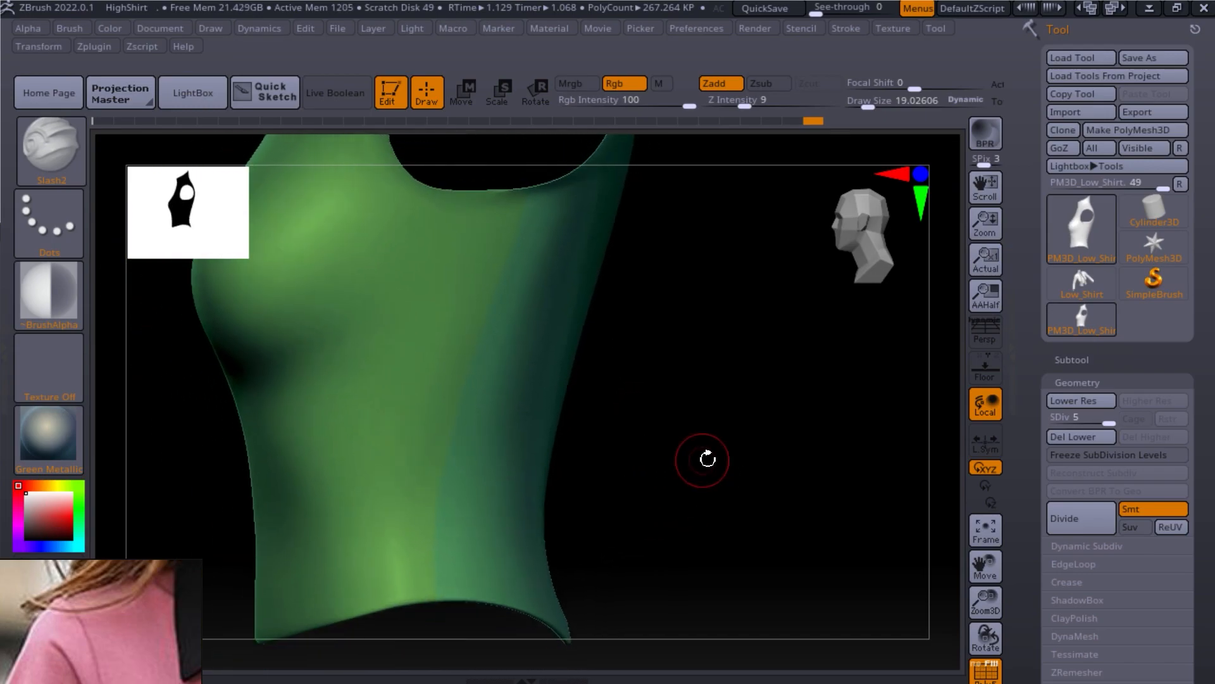
{"action": "left_click", "coordinate": [979, 671]}
{"action": "left_click", "coordinate": [979, 671]}
{"action": "left_click", "coordinate": [980, 670]}
{"action": "left_click", "coordinate": [980, 669]}
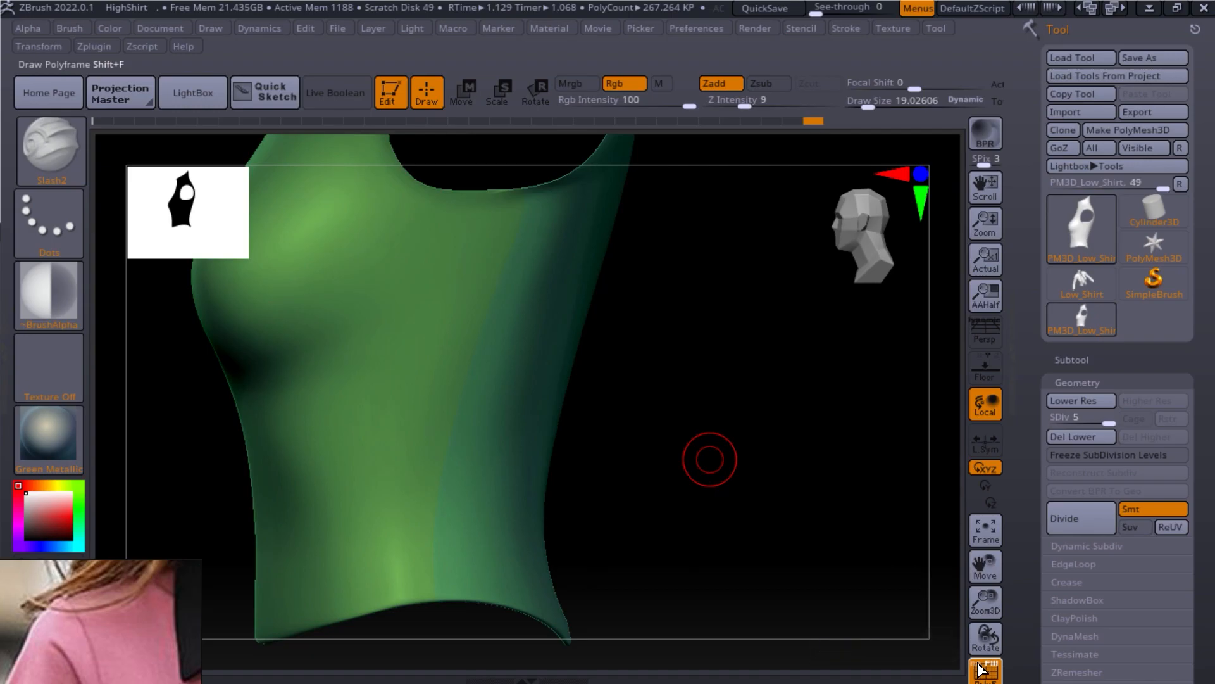
Step: Carve the side seam along the polygroup border from below the armhole towards the hem, undoing the first stroke
{"action": "left_click_drag", "start_coordinate": [654, 469], "coordinate": [714, 358]}
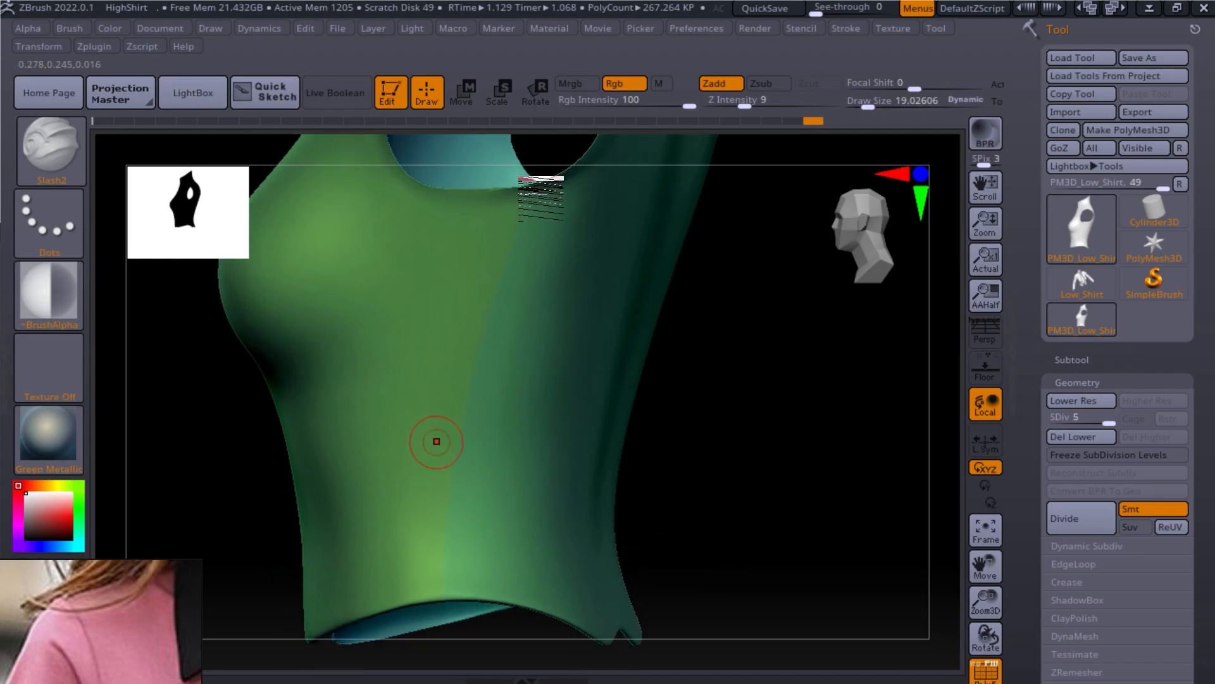
{"action": "key", "text": "space"}
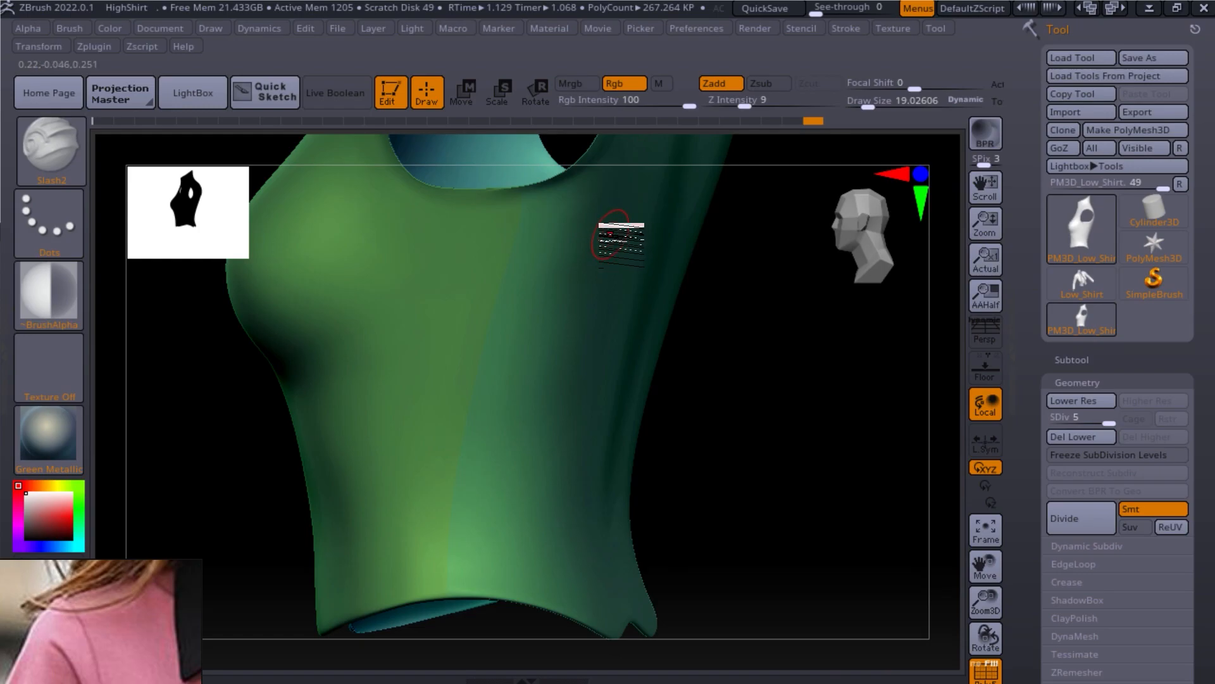
{"action": "left_click_drag", "start_coordinate": [527, 196], "coordinate": [436, 614]}
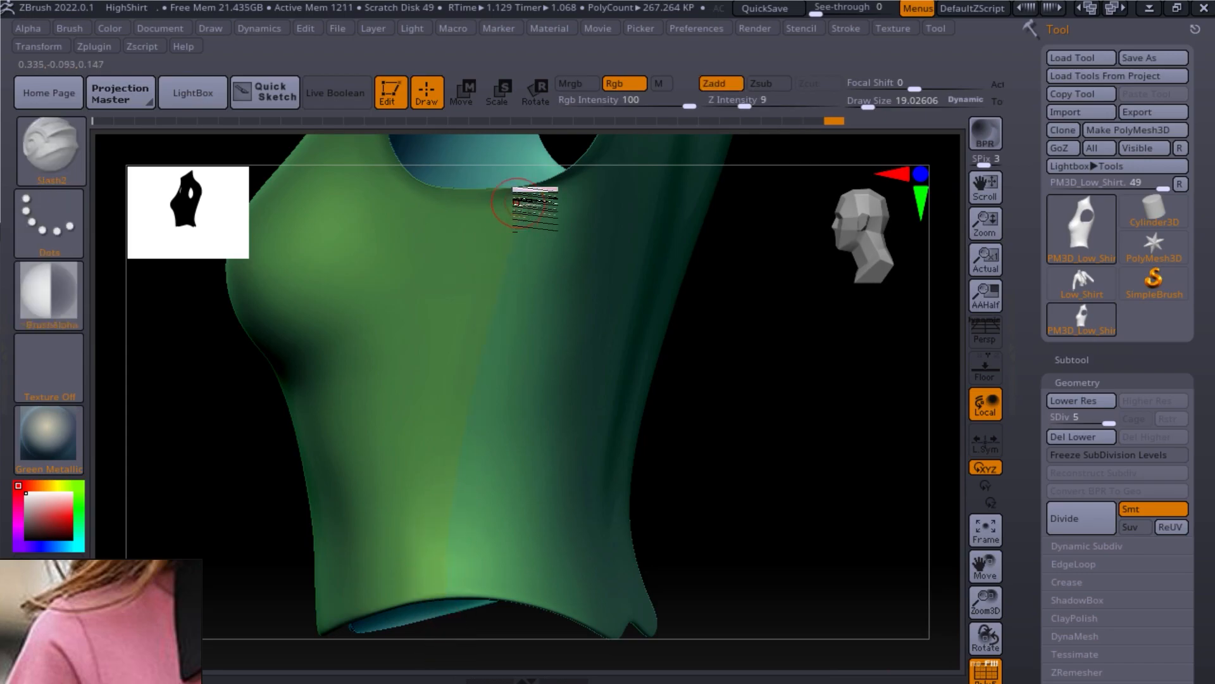
{"action": "left_click_drag", "start_coordinate": [522, 230], "coordinate": [447, 554]}
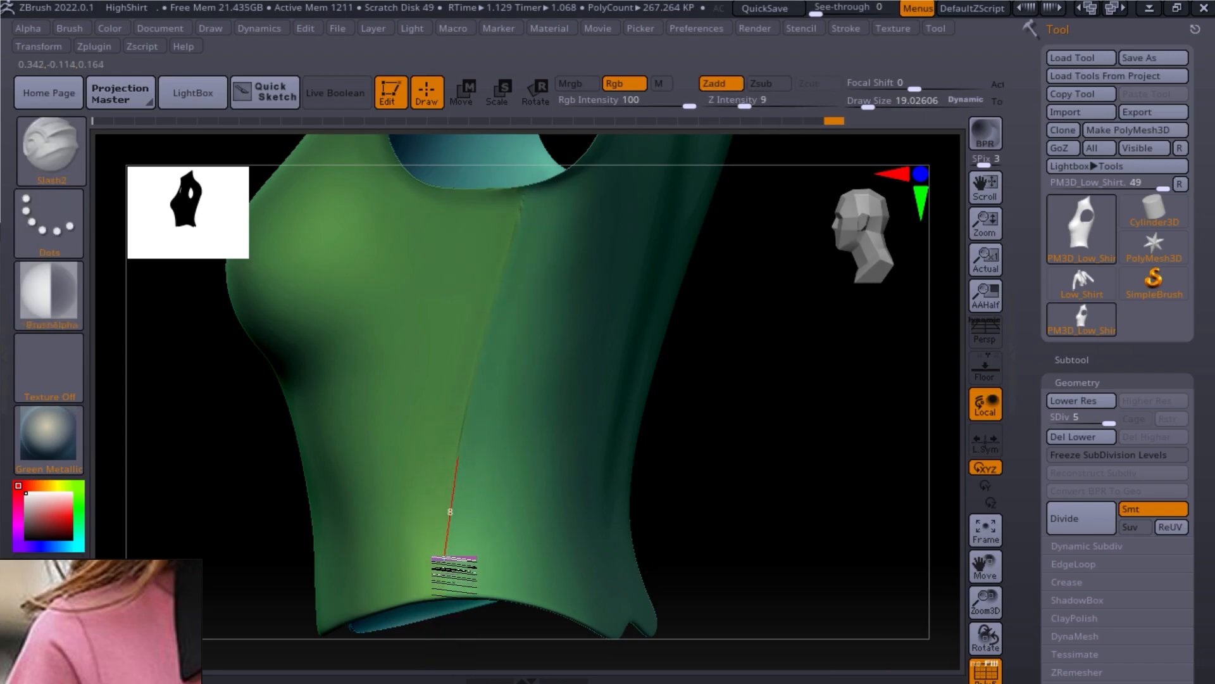
{"action": "mouse_move", "coordinate": [753, 509]}
{"action": "left_mouse_down"}
{"action": "mouse_move", "coordinate": [763, 505]}
{"action": "mouse_move", "coordinate": [724, 442]}
{"action": "mouse_move", "coordinate": [747, 504]}
{"action": "mouse_move", "coordinate": [699, 458]}
{"action": "mouse_move", "coordinate": [727, 428]}
{"action": "mouse_move", "coordinate": [684, 399]}
{"action": "mouse_move", "coordinate": [706, 493]}
{"action": "mouse_move", "coordinate": [697, 462]}
{"action": "mouse_move", "coordinate": [713, 428]}
{"action": "mouse_move", "coordinate": [724, 462]}
{"action": "left_mouse_up"}
Step: Unhide all parts of the shirt and return to the front view
{"action": "key", "text": "ctrl+shift"}
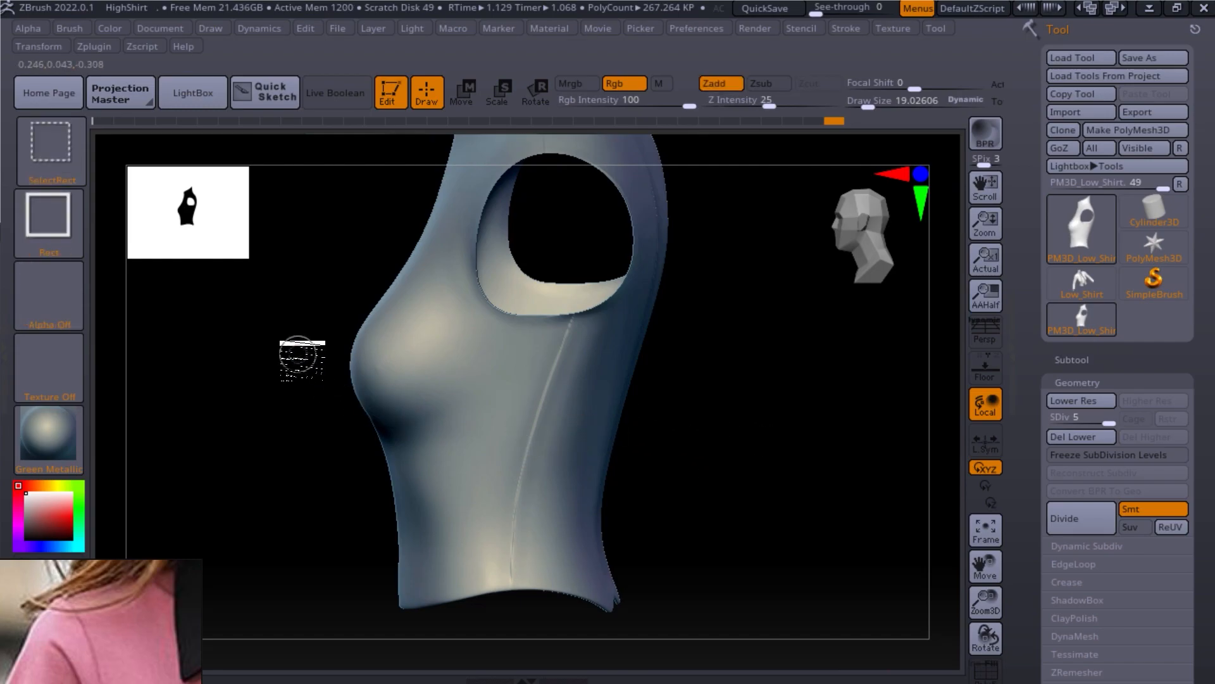
{"action": "left_click", "coordinate": [298, 353], "text": "ctrl+shift"}
{"action": "mouse_move", "coordinate": [770, 451]}
{"action": "left_mouse_down"}
{"action": "mouse_move", "coordinate": [820, 466]}
{"action": "mouse_move", "coordinate": [804, 474]}
{"action": "mouse_move", "coordinate": [776, 452]}
{"action": "mouse_move", "coordinate": [738, 462]}
{"action": "mouse_move", "coordinate": [724, 496]}
{"action": "mouse_move", "coordinate": [806, 456]}
{"action": "mouse_move", "coordinate": [732, 502]}
{"action": "left_mouse_up"}
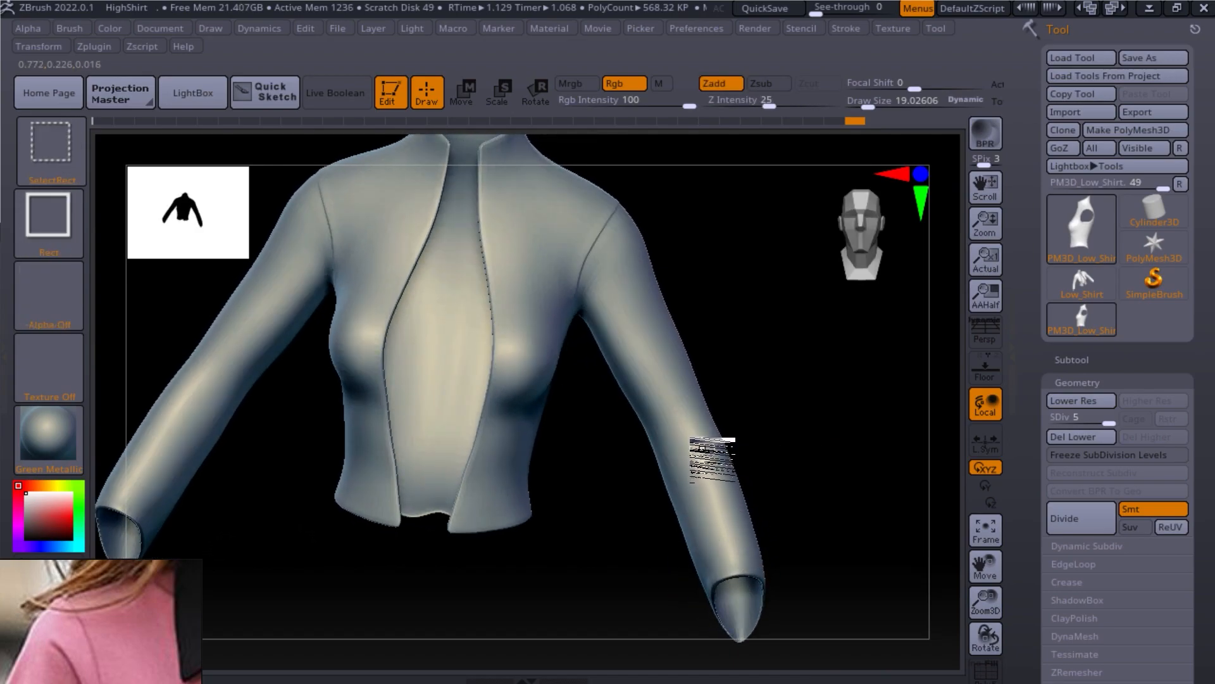
Step: Hide the torso polygroups so that only the two sleeves stay visible, with their polygroup colours shown
{"action": "left_click", "coordinate": [722, 487], "text": "ctrl+shift"}
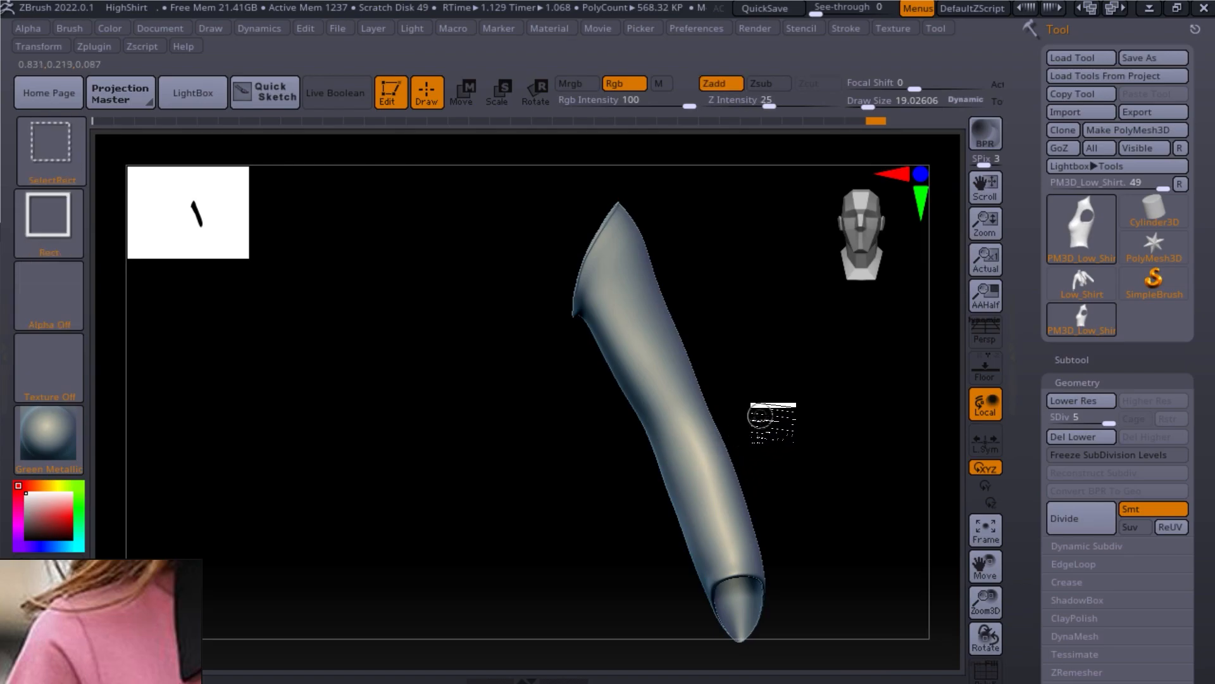
{"action": "left_click", "coordinate": [757, 424], "text": "ctrl+shift"}
{"action": "left_click", "coordinate": [483, 330], "text": "ctrl+shift"}
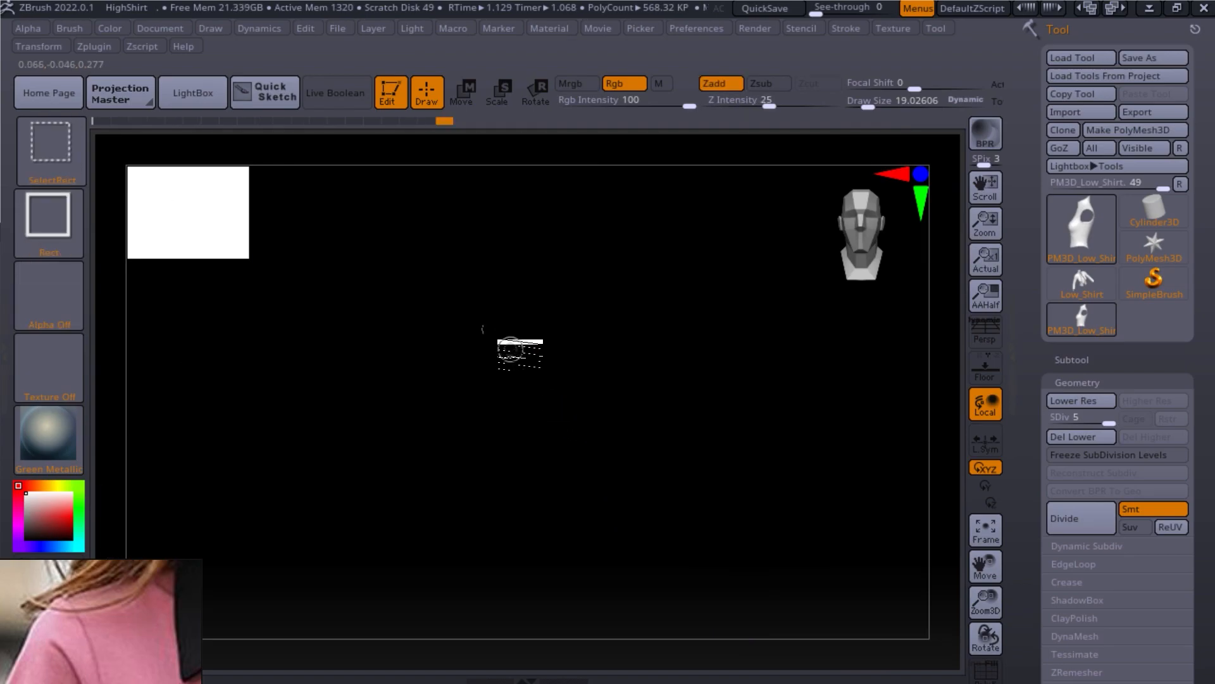
{"action": "left_click", "coordinate": [510, 346], "text": "ctrl+shift"}
{"action": "left_click", "coordinate": [532, 370], "text": "ctrl+shift"}
{"action": "left_click", "coordinate": [542, 375], "text": "ctrl+alt+shift"}
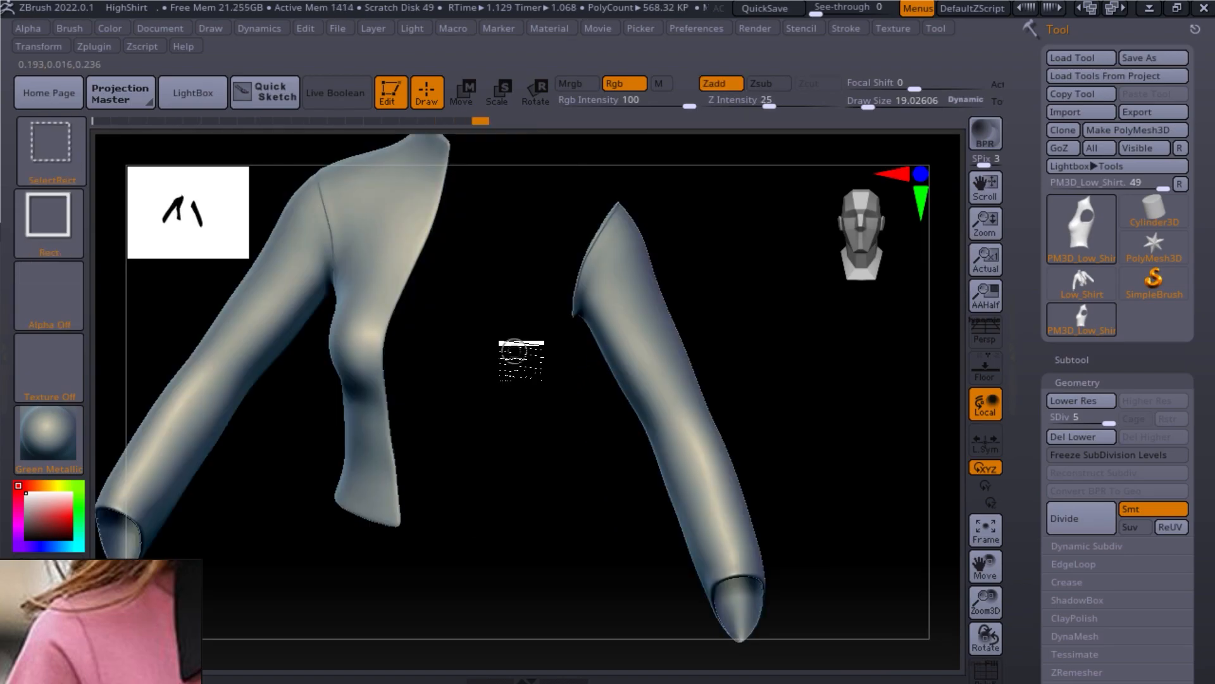
{"action": "left_click", "coordinate": [383, 336], "text": "ctrl+alt+shift"}
{"action": "left_click_drag", "start_coordinate": [505, 369], "coordinate": [615, 372]}
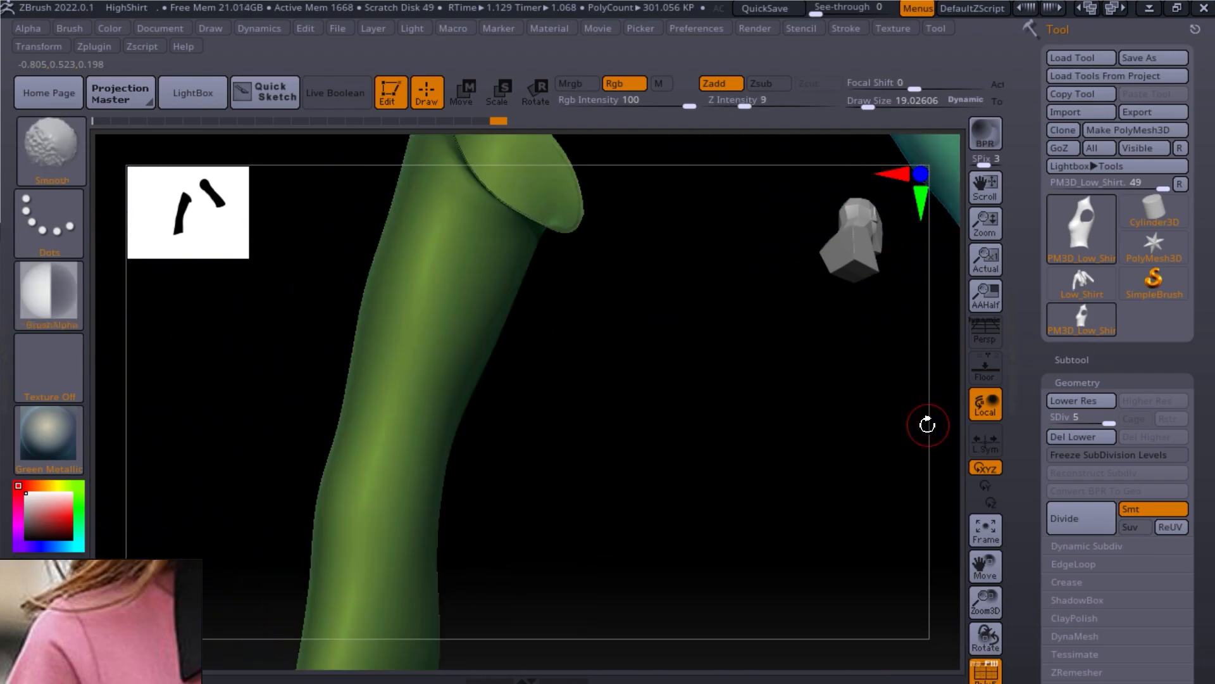
Step: Check both sleeves and cuffs from several angles, unhide all shirt parts and turn off the polygroup colours
{"action": "left_click_drag", "start_coordinate": [691, 456], "coordinate": [681, 420]}
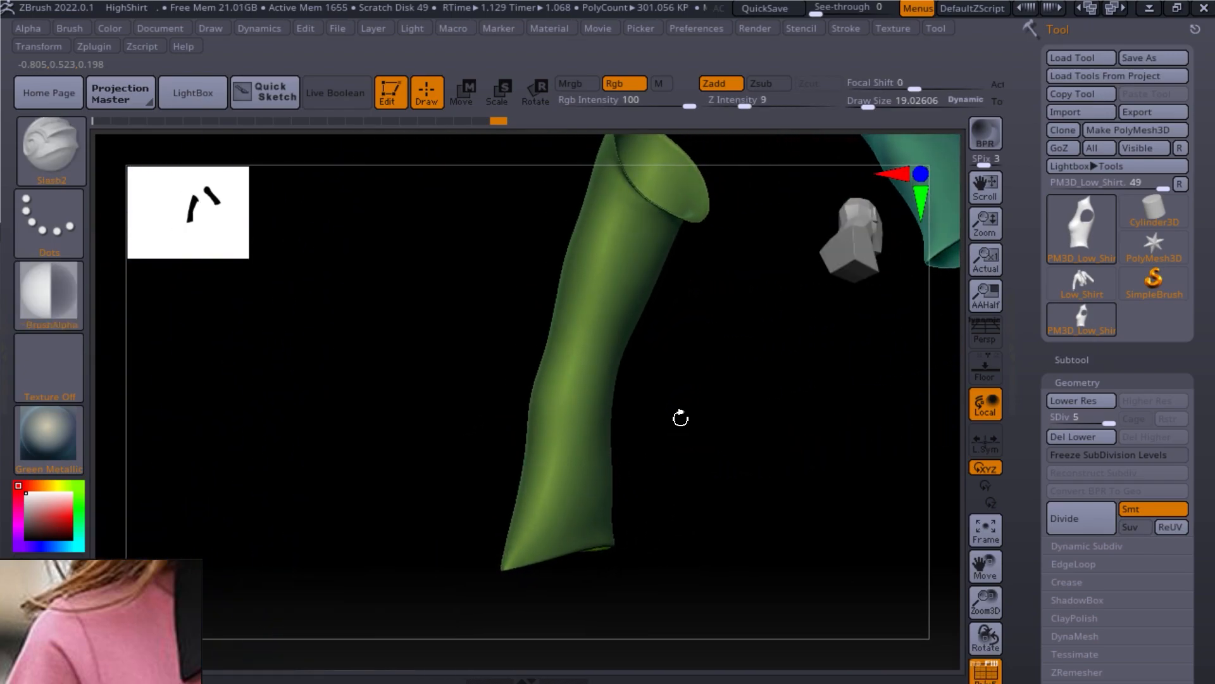
{"action": "mouse_move", "coordinate": [679, 288]}
{"action": "left_mouse_down"}
{"action": "mouse_move", "coordinate": [702, 329]}
{"action": "mouse_move", "coordinate": [618, 212]}
{"action": "mouse_move", "coordinate": [546, 476]}
{"action": "mouse_move", "coordinate": [556, 672]}
{"action": "left_mouse_up"}
{"action": "mouse_move", "coordinate": [664, 521]}
{"action": "left_mouse_down"}
{"action": "mouse_move", "coordinate": [634, 527]}
{"action": "mouse_move", "coordinate": [727, 389]}
{"action": "mouse_move", "coordinate": [781, 366]}
{"action": "mouse_move", "coordinate": [687, 466]}
{"action": "mouse_move", "coordinate": [701, 495]}
{"action": "mouse_move", "coordinate": [686, 475]}
{"action": "left_mouse_up"}
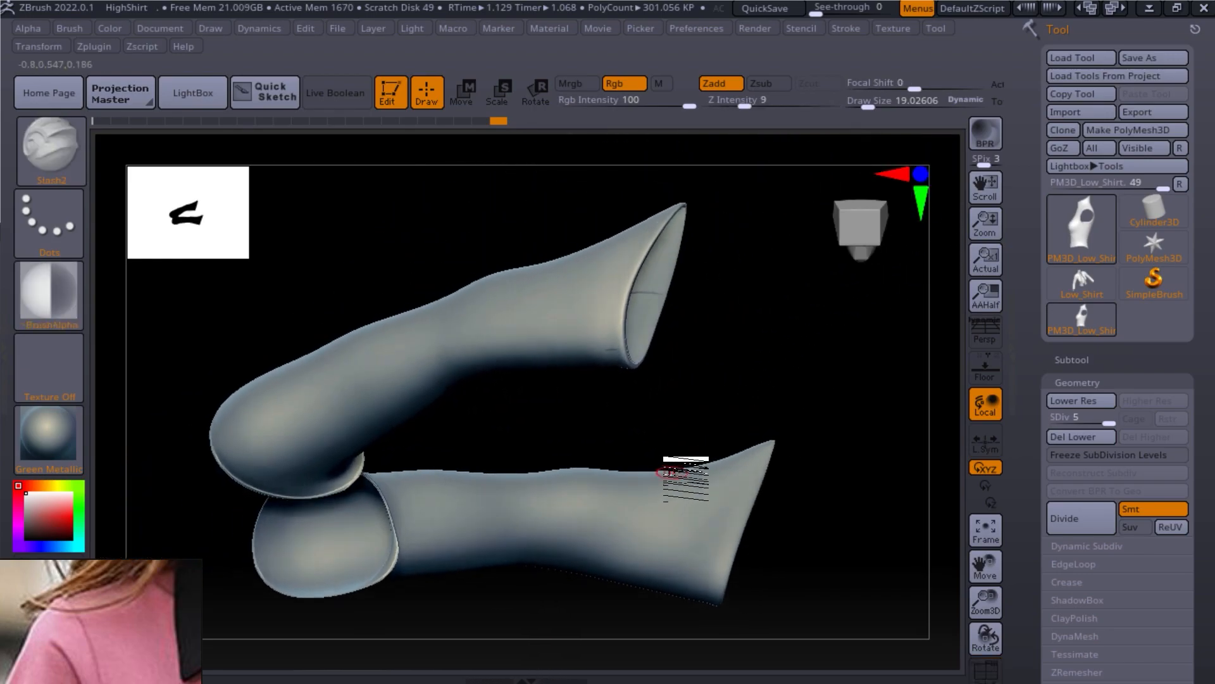
{"action": "left_click_drag", "start_coordinate": [627, 352], "coordinate": [654, 361]}
{"action": "mouse_move", "coordinate": [174, 373]}
{"action": "left_mouse_down"}
{"action": "mouse_move", "coordinate": [468, 393]}
{"action": "mouse_move", "coordinate": [631, 459]}
{"action": "left_mouse_up"}
{"action": "key", "text": "shift+f"}
{"action": "mouse_move", "coordinate": [691, 387]}
{"action": "left_mouse_down"}
{"action": "mouse_move", "coordinate": [726, 470]}
{"action": "mouse_move", "coordinate": [669, 438]}
{"action": "mouse_move", "coordinate": [618, 459]}
{"action": "mouse_move", "coordinate": [597, 535]}
{"action": "mouse_move", "coordinate": [683, 440]}
{"action": "mouse_move", "coordinate": [667, 486]}
{"action": "mouse_move", "coordinate": [779, 443]}
{"action": "mouse_move", "coordinate": [746, 426]}
{"action": "left_mouse_up"}
{"action": "left_click", "coordinate": [741, 433], "text": "ctrl+shift"}
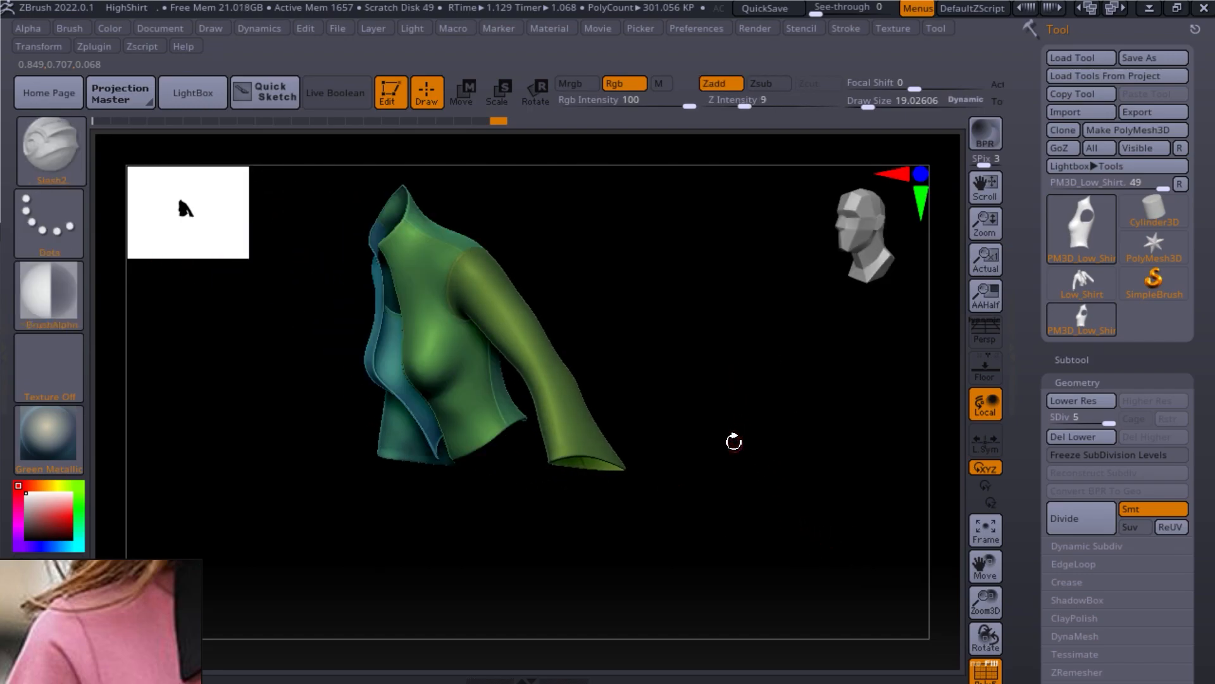
{"action": "left_click_drag", "start_coordinate": [689, 369], "coordinate": [832, 430], "text": "alt"}
{"action": "key", "text": "shift+f"}
{"action": "mouse_move", "coordinate": [749, 407]}
{"action": "left_mouse_down"}
{"action": "mouse_move", "coordinate": [817, 371]}
{"action": "mouse_move", "coordinate": [787, 426]}
{"action": "mouse_move", "coordinate": [757, 410]}
{"action": "left_mouse_up"}
Step: Save the project over the existing HighShirt.zpr file in the Clothing folder
{"action": "key", "text": "ctrl+s"}
{"action": "double_click", "coordinate": [501, 347]}
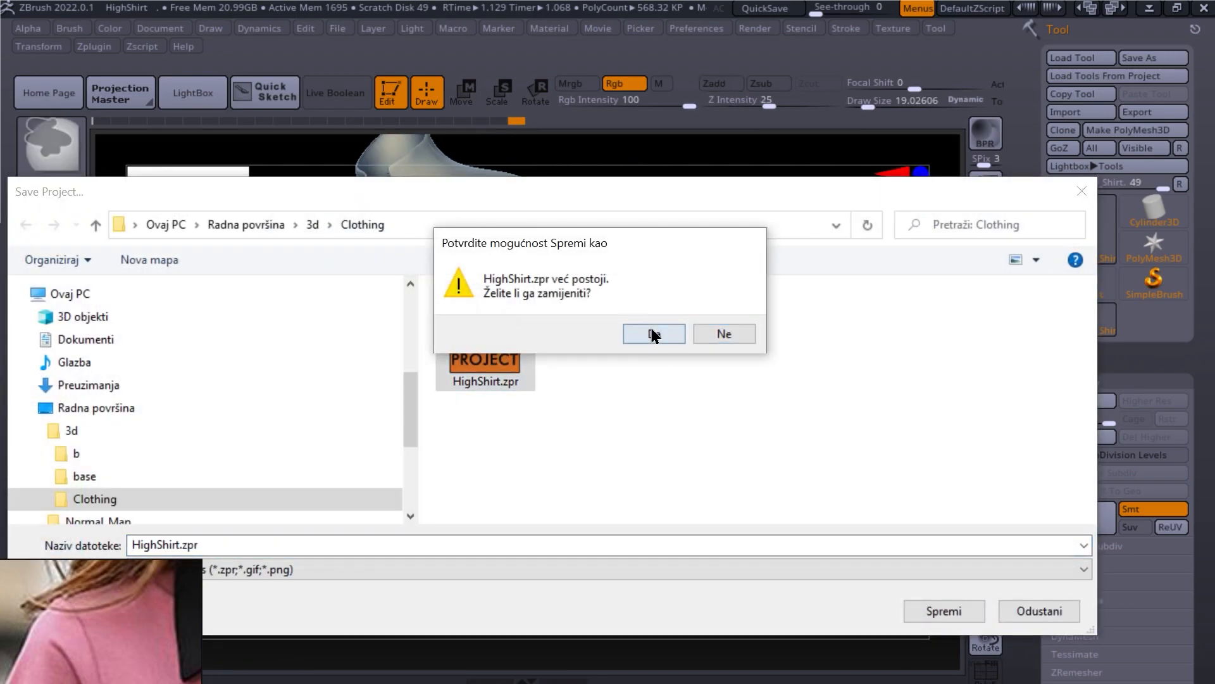
{"action": "left_click", "coordinate": [671, 335]}
Step: Frame the whole shirt in front view and change the canvas background to a flat dark grey
{"action": "left_click_drag", "start_coordinate": [588, 443], "coordinate": [718, 393]}
{"action": "left_click_drag", "start_coordinate": [501, 467], "coordinate": [758, 485]}
{"action": "left_click_drag", "start_coordinate": [843, 549], "coordinate": [781, 448], "text": "alt"}
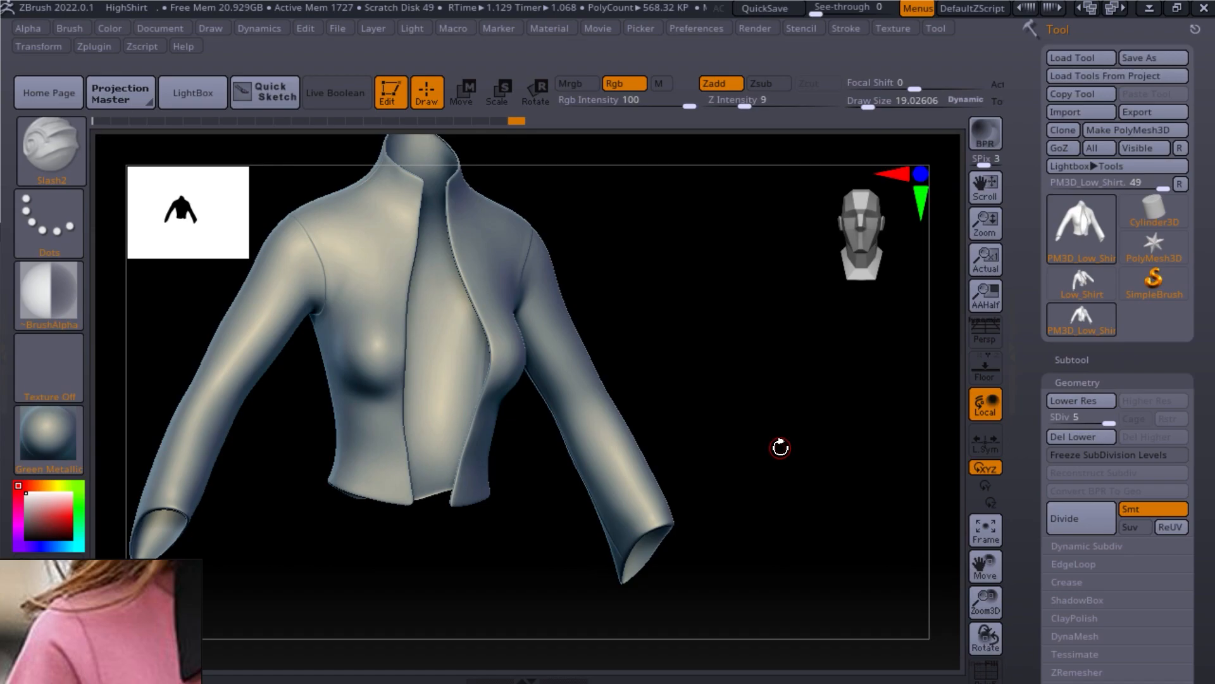
{"action": "left_click_drag", "start_coordinate": [735, 454], "coordinate": [806, 420]}
{"action": "left_click_drag", "start_coordinate": [809, 361], "coordinate": [841, 456]}
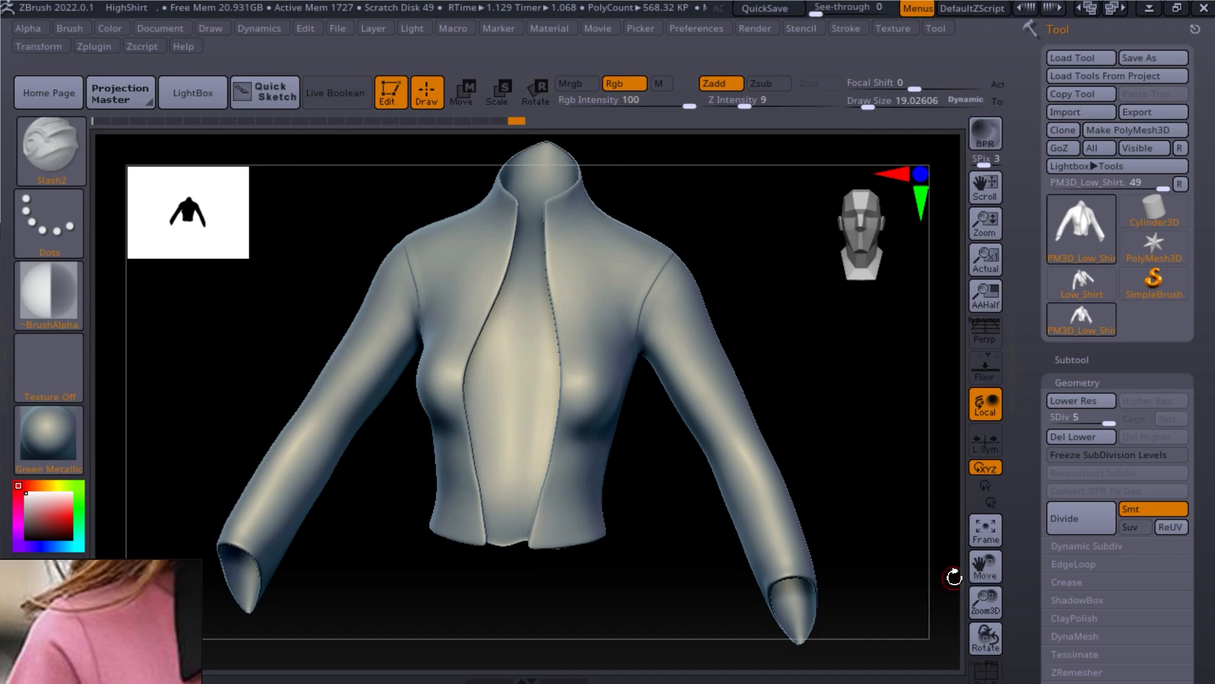
{"action": "left_click", "coordinate": [159, 28]}
{"action": "left_click_drag", "start_coordinate": [184, 353], "coordinate": [165, 356]}
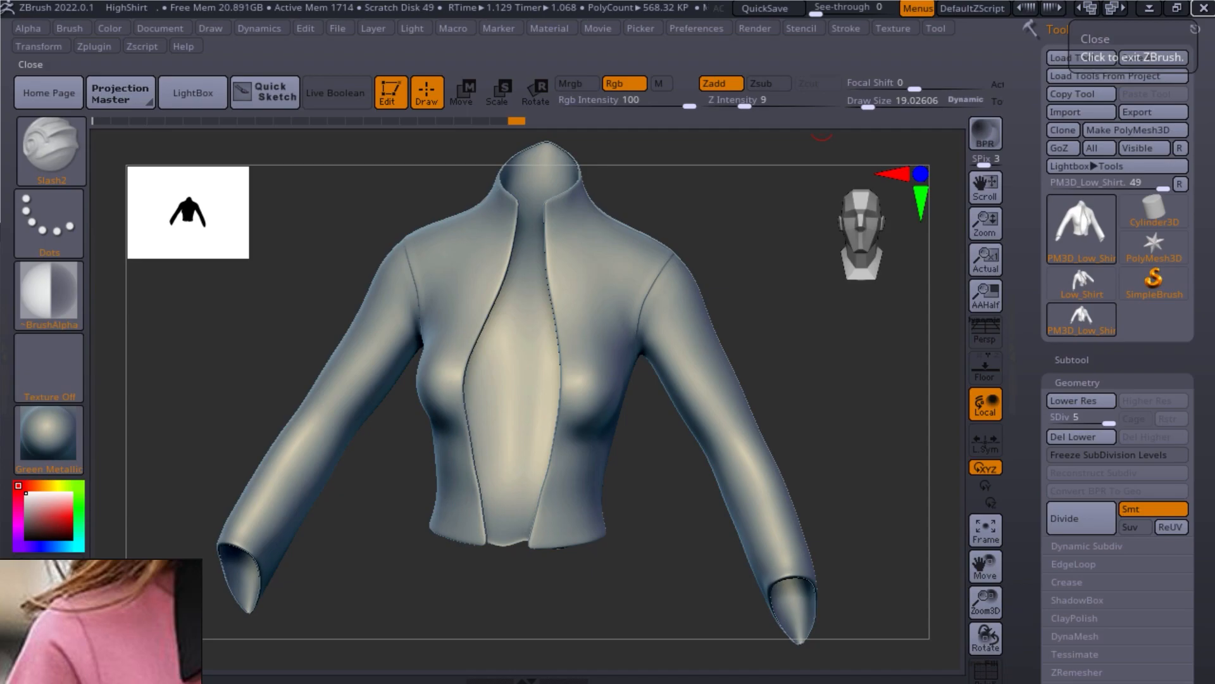
Step: Switch to File Explorer, browse the zbBRUSHES folder on drive D and load the 70_VDM_Brush wrinkle brush into ZBrush
{"action": "left_click_drag", "start_coordinate": [823, 683], "coordinate": [546, 166]}
{"action": "double_click", "coordinate": [545, 166]}
{"action": "scroll", "coordinate": [531, 285], "scroll_direction": "up", "scroll_amount": 4}
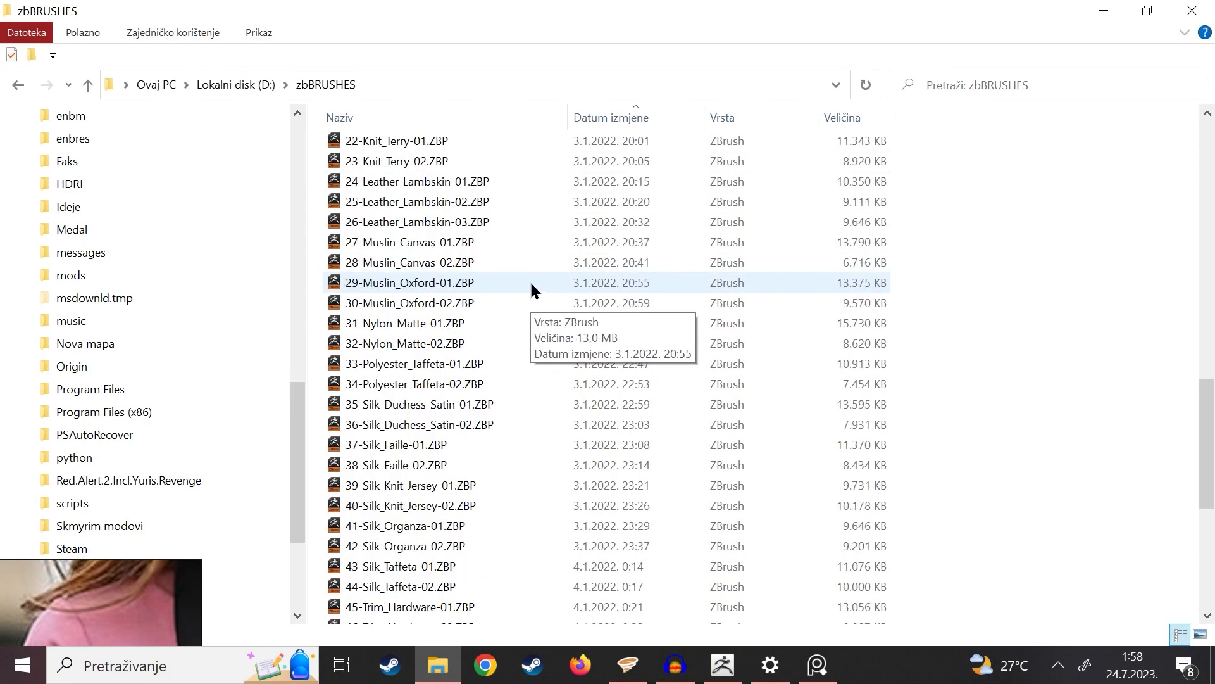
{"action": "scroll", "coordinate": [520, 333], "scroll_direction": "up", "scroll_amount": 15}
{"action": "scroll", "coordinate": [525, 326], "scroll_direction": "down", "scroll_amount": 20}
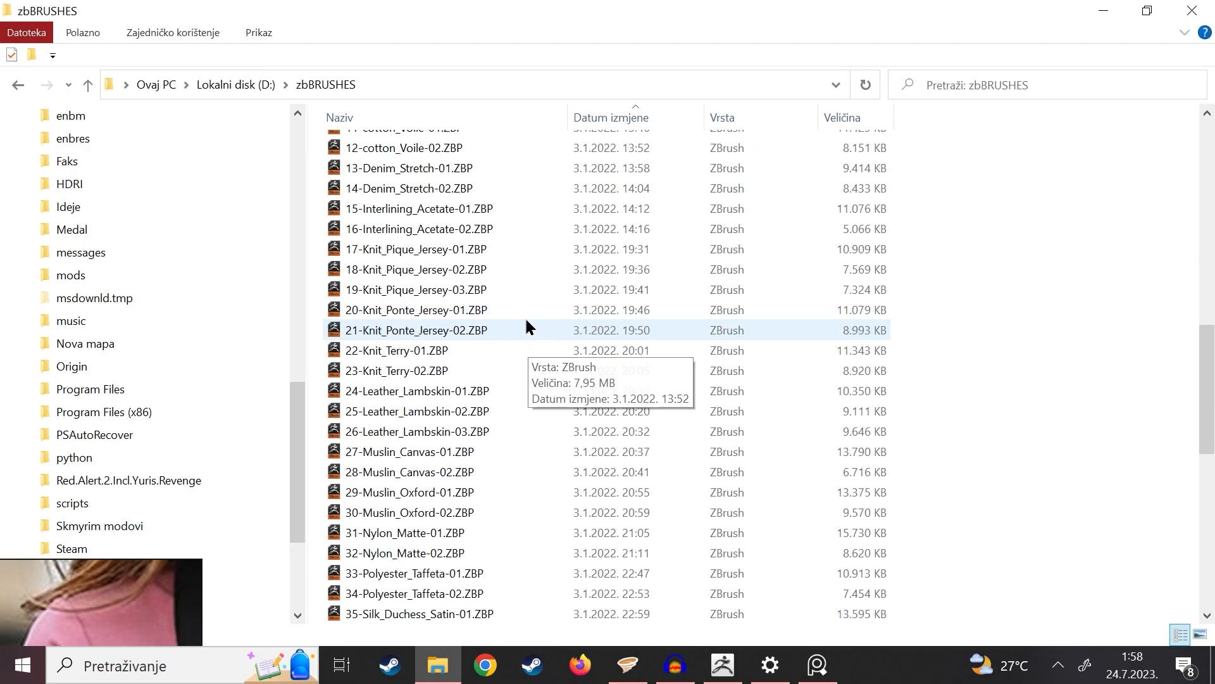
{"action": "double_click", "coordinate": [435, 618]}
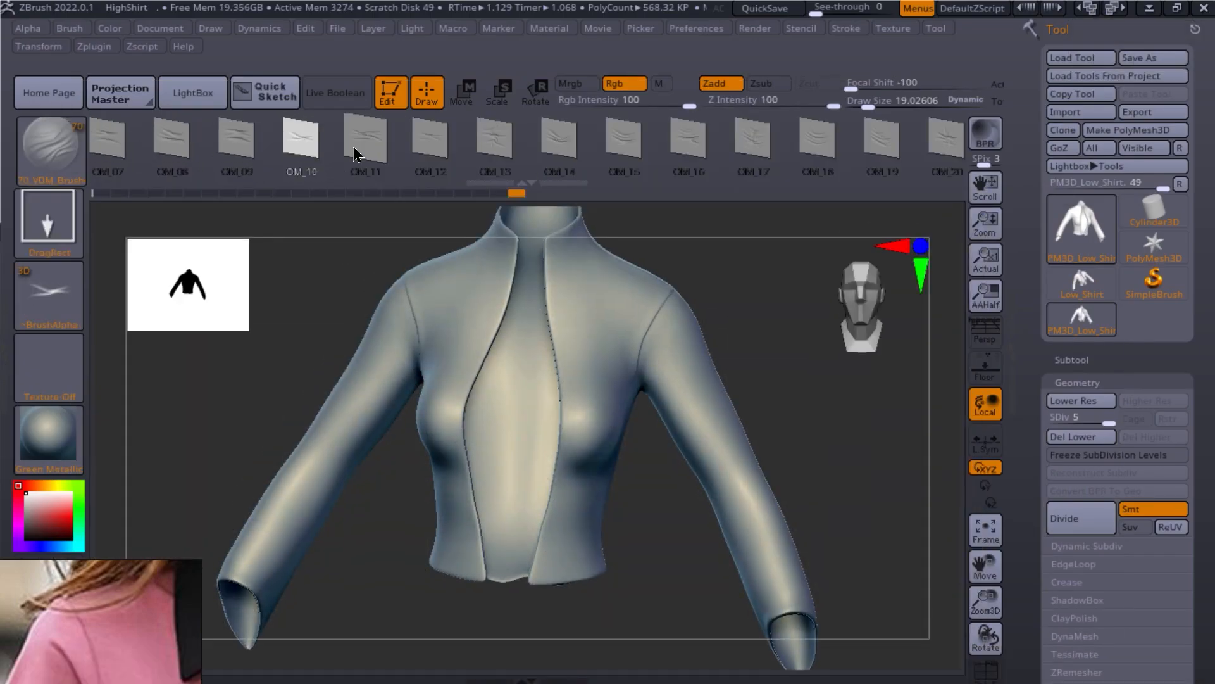
Step: Try stamping the current wrinkle shape at two spots on the shirt and undo both stamps
{"action": "left_click_drag", "start_coordinate": [847, 454], "coordinate": [792, 411], "text": "alt"}
{"action": "left_click_drag", "start_coordinate": [542, 409], "coordinate": [603, 537]}
{"action": "key", "text": "ctrl+z"}
{"action": "left_click_drag", "start_coordinate": [547, 285], "coordinate": [645, 410]}
{"action": "key", "text": "ctrl+z"}
Step: Try stamping the OM_15 wrinkle shape on the chest beside the front opening and undo it
{"action": "left_click", "coordinate": [623, 144]}
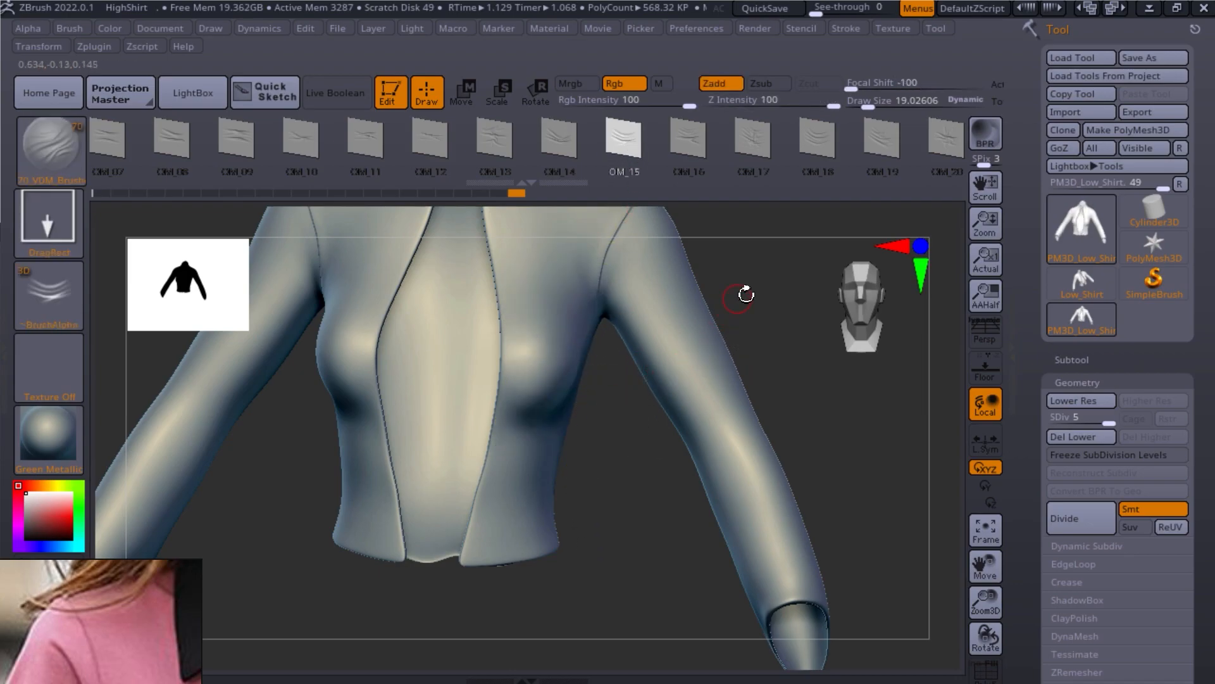
{"action": "left_click_drag", "start_coordinate": [765, 332], "coordinate": [795, 454], "text": "alt"}
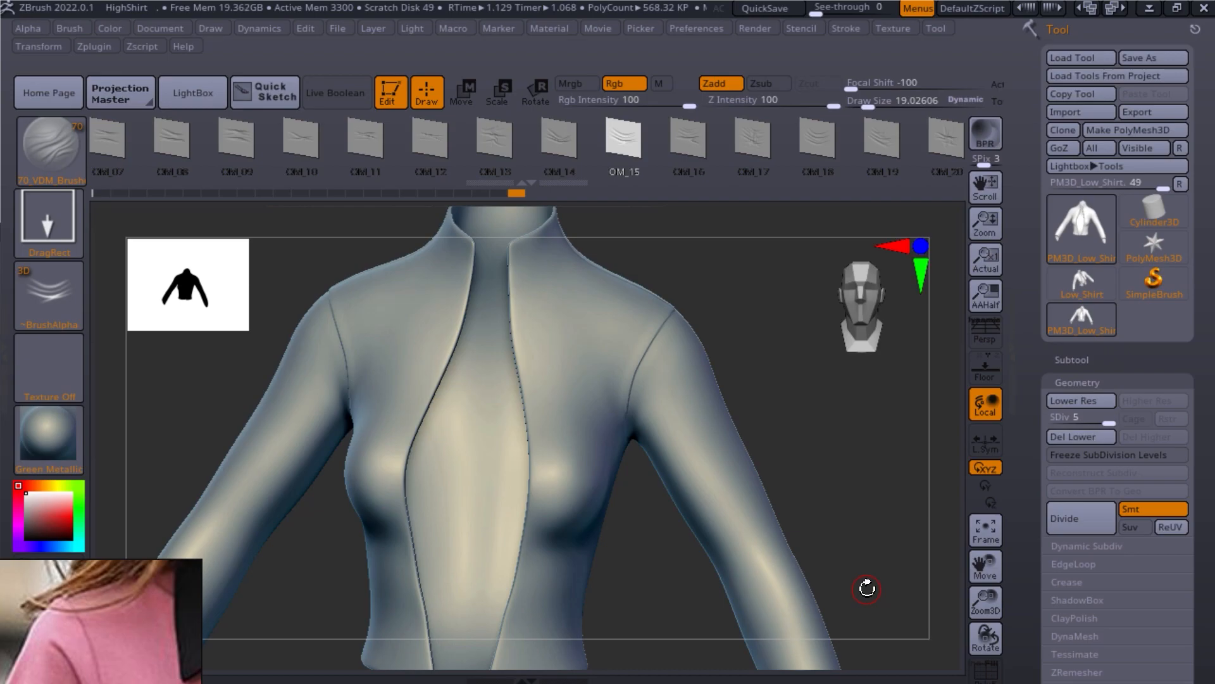
{"action": "right_click_drag", "start_coordinate": [143, 635], "coordinate": [97, 589]}
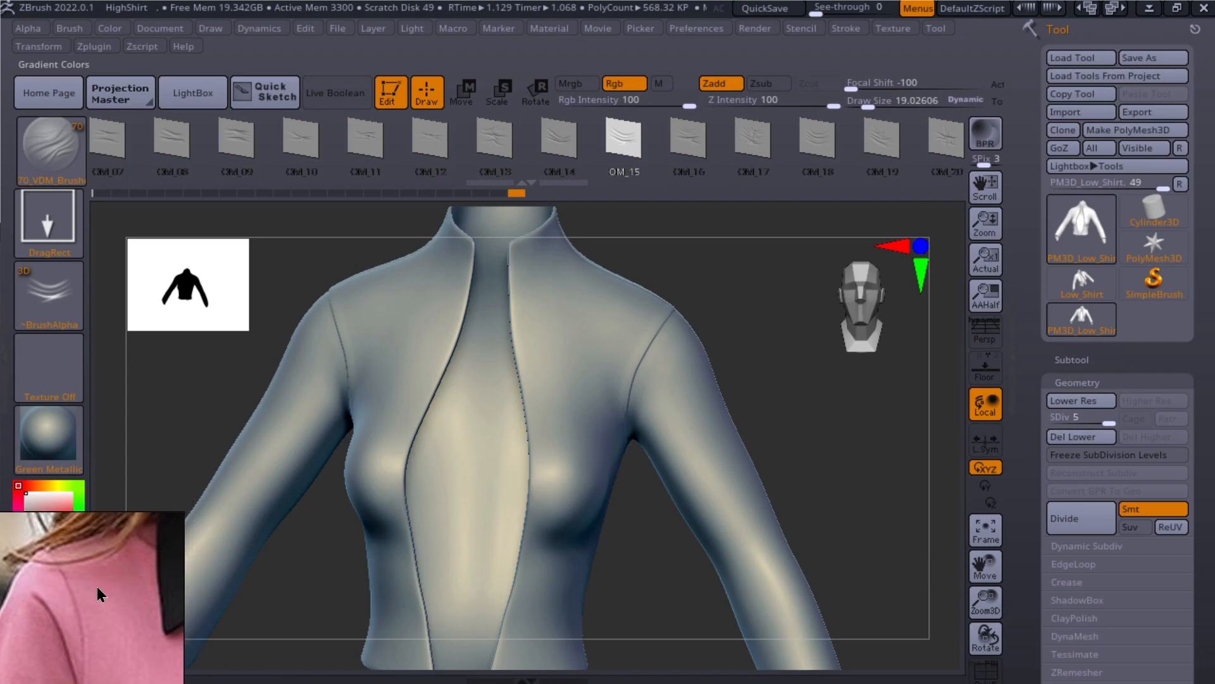
{"action": "left_click_drag", "start_coordinate": [560, 416], "coordinate": [680, 447]}
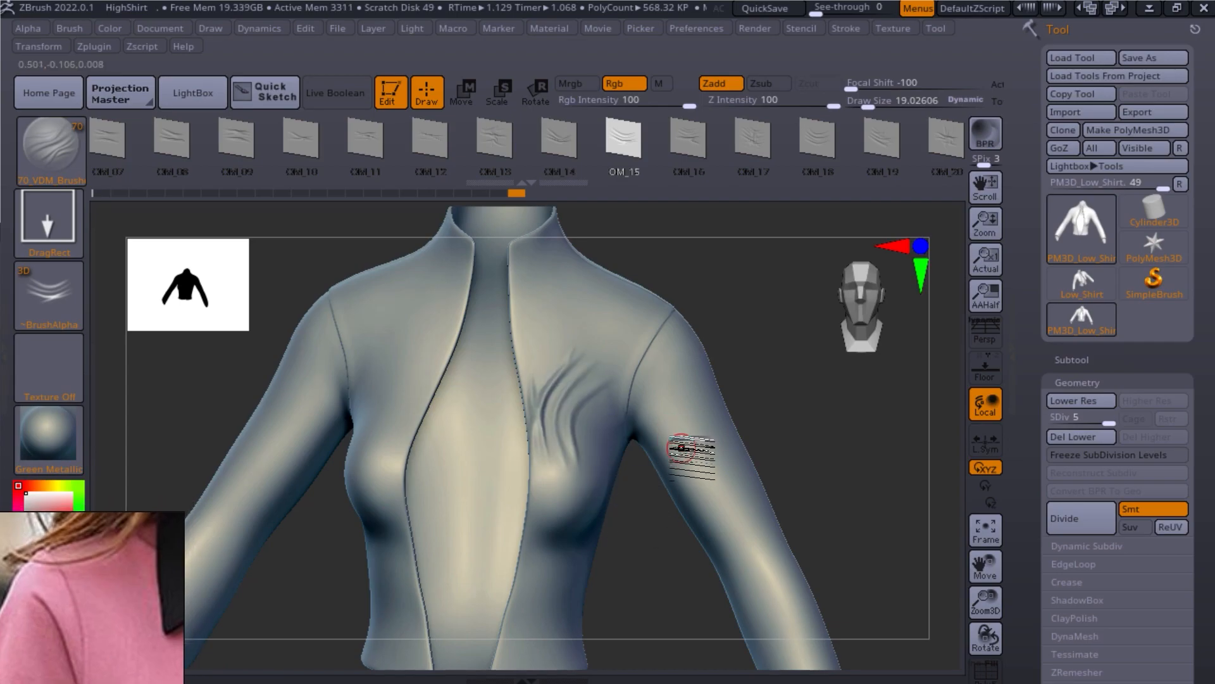
{"action": "key", "text": "ctrl+z"}
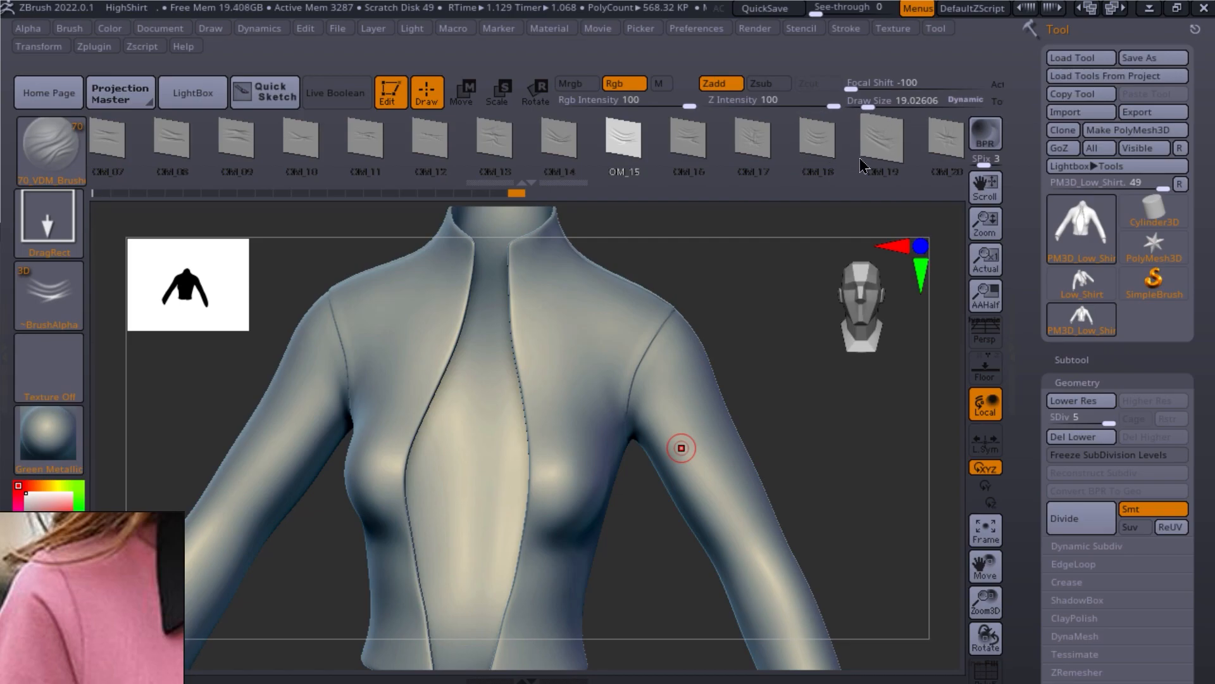
Step: Browse the wrinkle shapes from OM_20 to OM_34, try stamping OM_34 on the chest near the armhole and undo it
{"action": "left_click", "coordinate": [899, 143]}
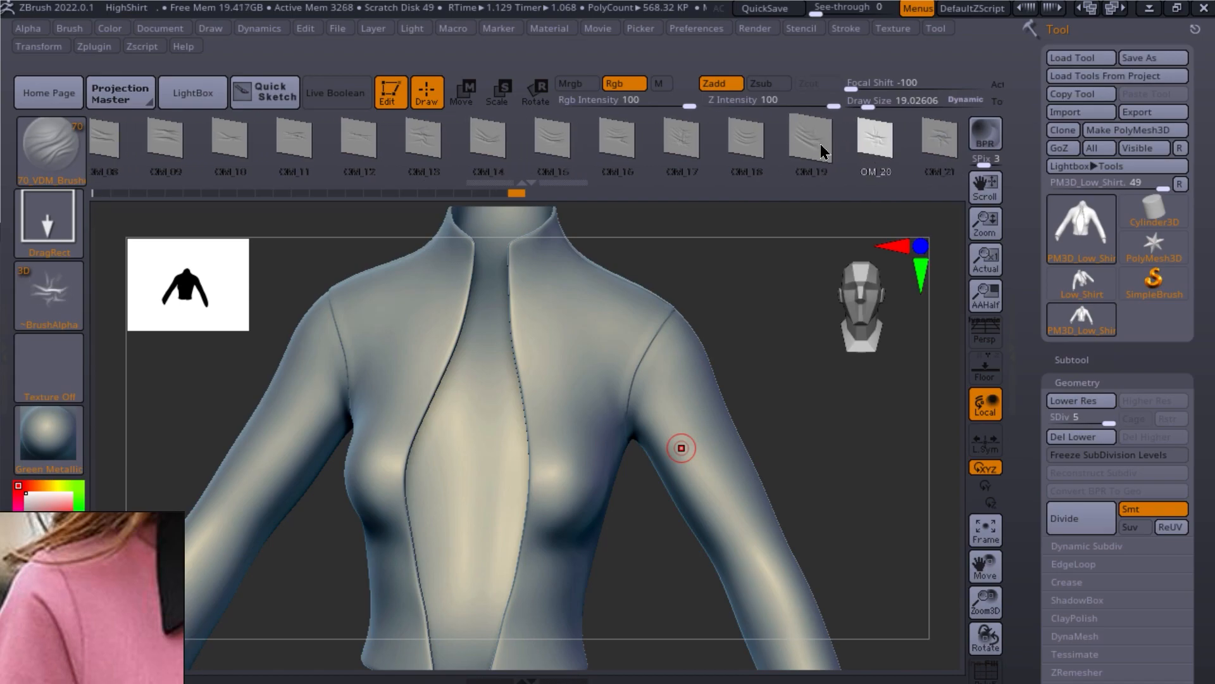
{"action": "left_click_drag", "start_coordinate": [768, 312], "coordinate": [733, 294]}
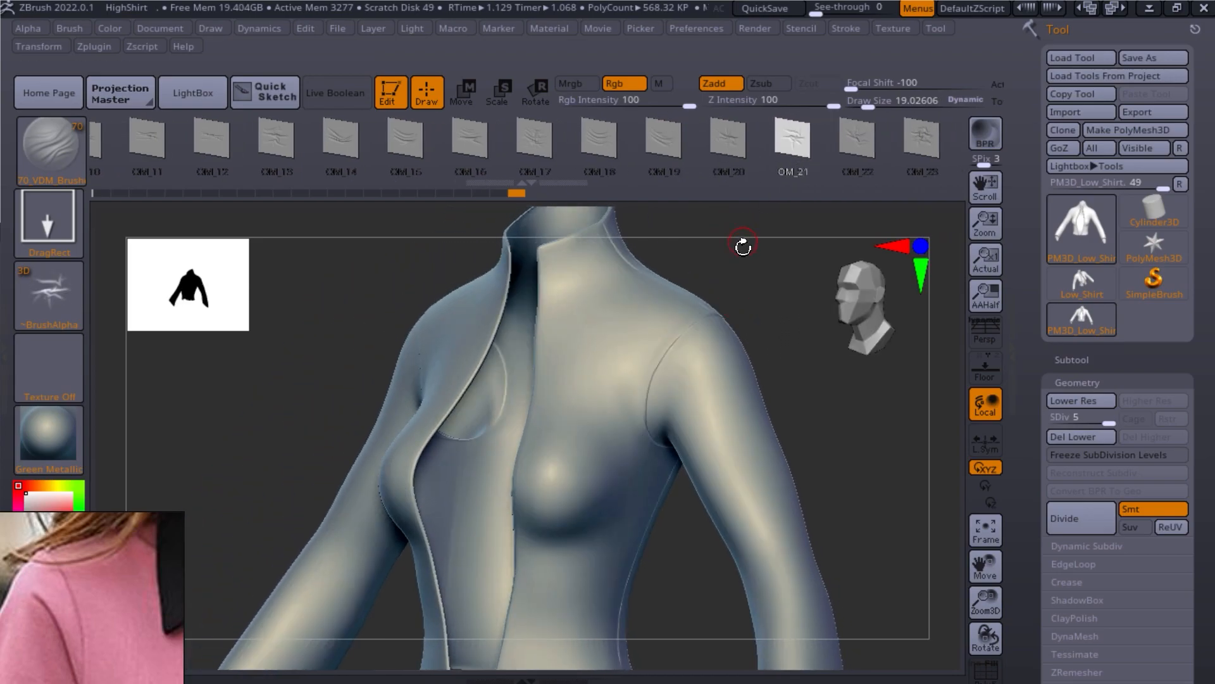
{"action": "left_click", "coordinate": [799, 166]}
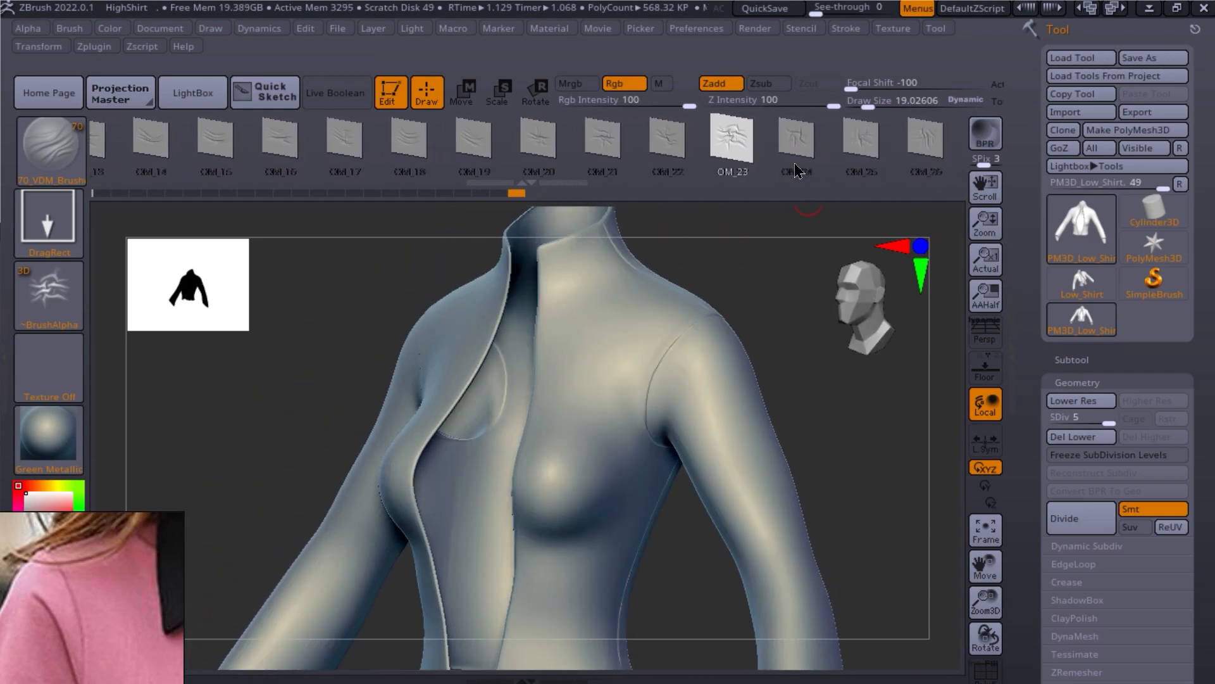
{"action": "left_click", "coordinate": [862, 151]}
{"action": "left_click", "coordinate": [849, 159]}
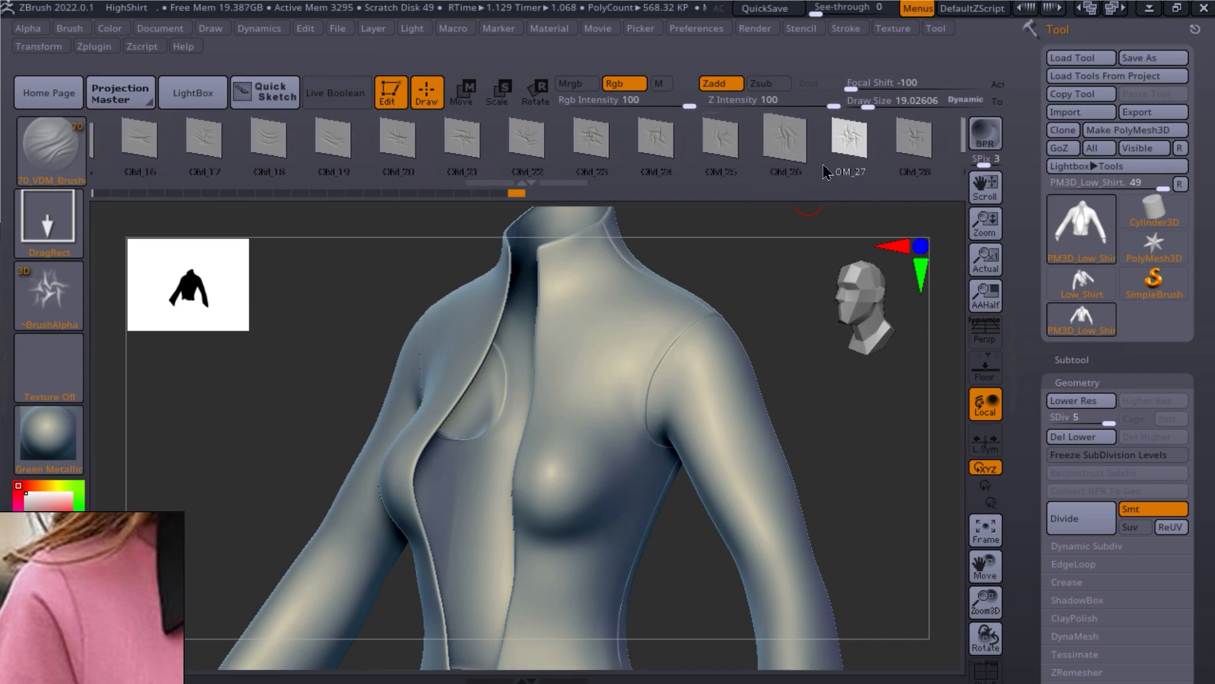
{"action": "left_click", "coordinate": [813, 166]}
{"action": "left_click", "coordinate": [879, 158]}
{"action": "mouse_move", "coordinate": [904, 159]}
{"action": "left_mouse_down"}
{"action": "mouse_move", "coordinate": [800, 181]}
{"action": "mouse_move", "coordinate": [817, 190]}
{"action": "left_mouse_up"}
{"action": "left_click", "coordinate": [759, 166]}
{"action": "left_click_drag", "start_coordinate": [776, 279], "coordinate": [719, 271]}
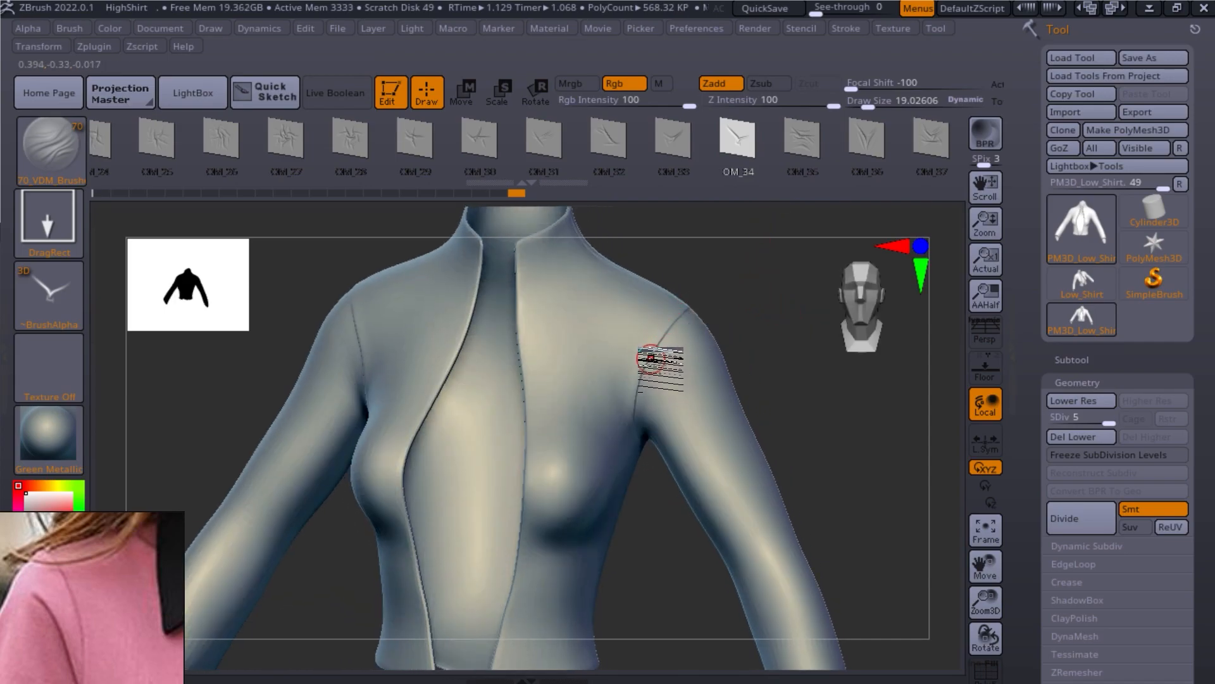
{"action": "mouse_move", "coordinate": [599, 391]}
{"action": "left_mouse_down"}
{"action": "mouse_move", "coordinate": [668, 440]}
{"action": "mouse_move", "coordinate": [694, 401]}
{"action": "left_mouse_up"}
{"action": "key", "text": "ctrl+z"}
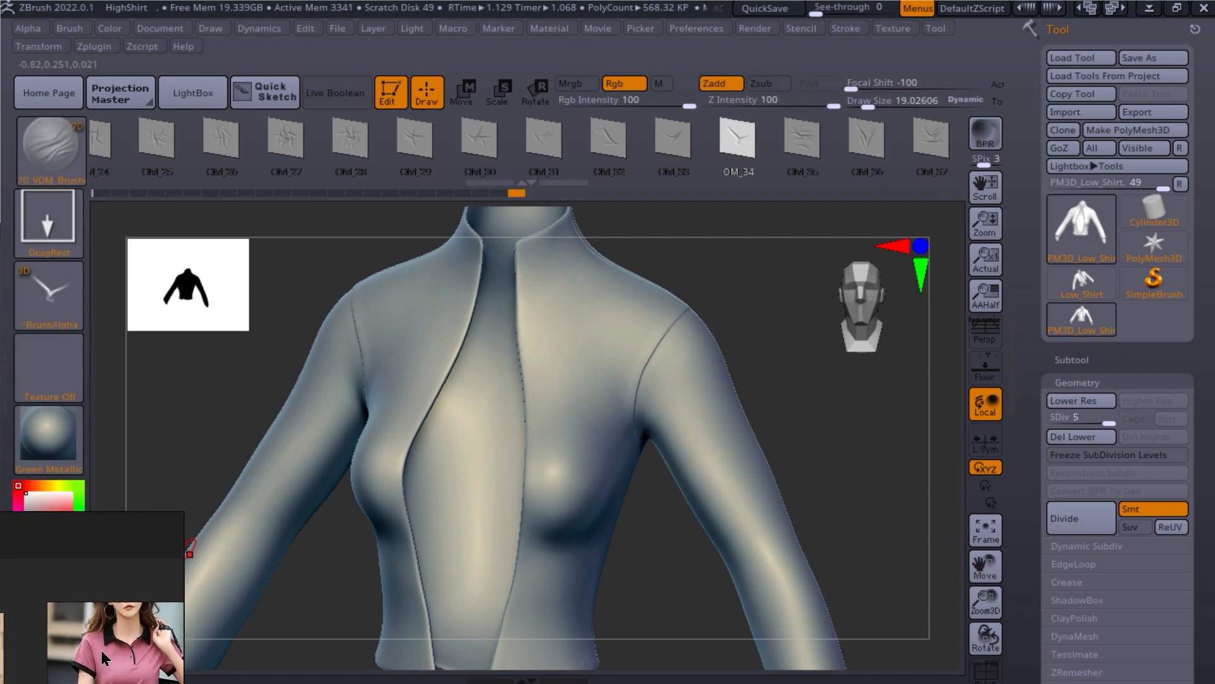
Step: Compare the shirt's front, back and underside with the pink polo shirt reference photo
{"action": "mouse_move", "coordinate": [610, 418]}
{"action": "right_mouse_down"}
{"action": "mouse_move", "coordinate": [618, 434]}
{"action": "mouse_move", "coordinate": [494, 481]}
{"action": "mouse_move", "coordinate": [787, 352]}
{"action": "right_mouse_up"}
{"action": "left_click", "coordinate": [920, 249]}
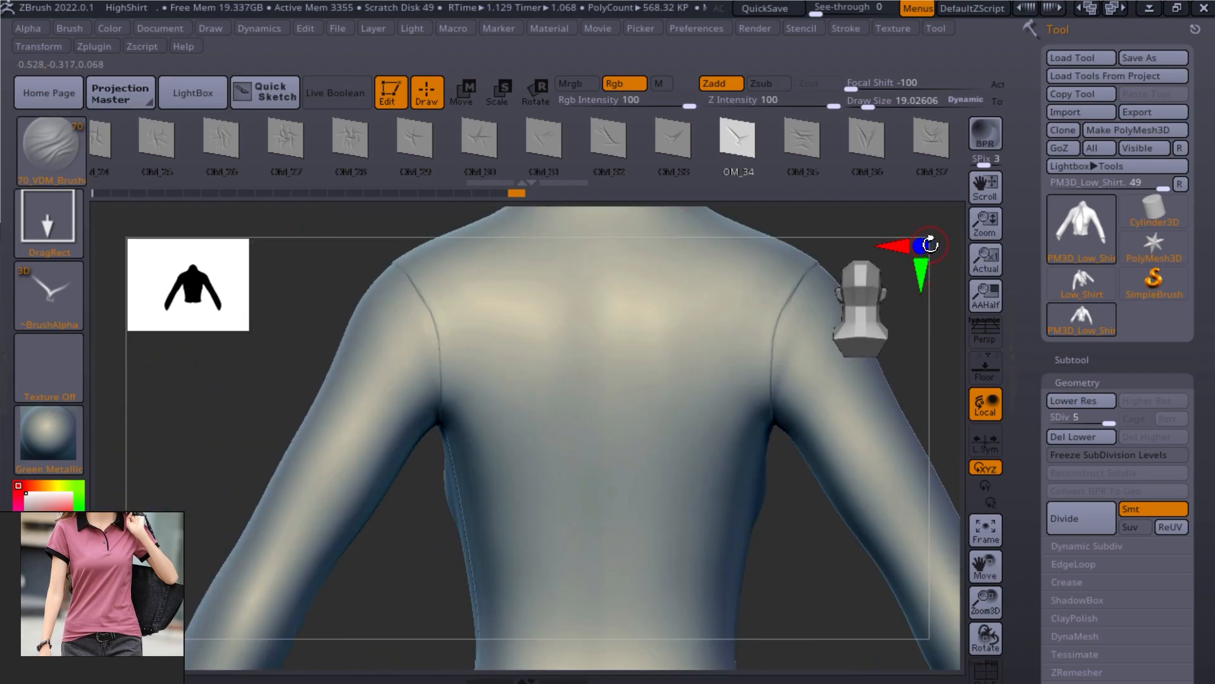
{"action": "left_click", "coordinate": [928, 245]}
{"action": "right_click_drag", "start_coordinate": [746, 515], "coordinate": [629, 454], "text": "ctrl"}
{"action": "right_click_drag", "start_coordinate": [480, 363], "coordinate": [743, 385], "text": "ctrl"}
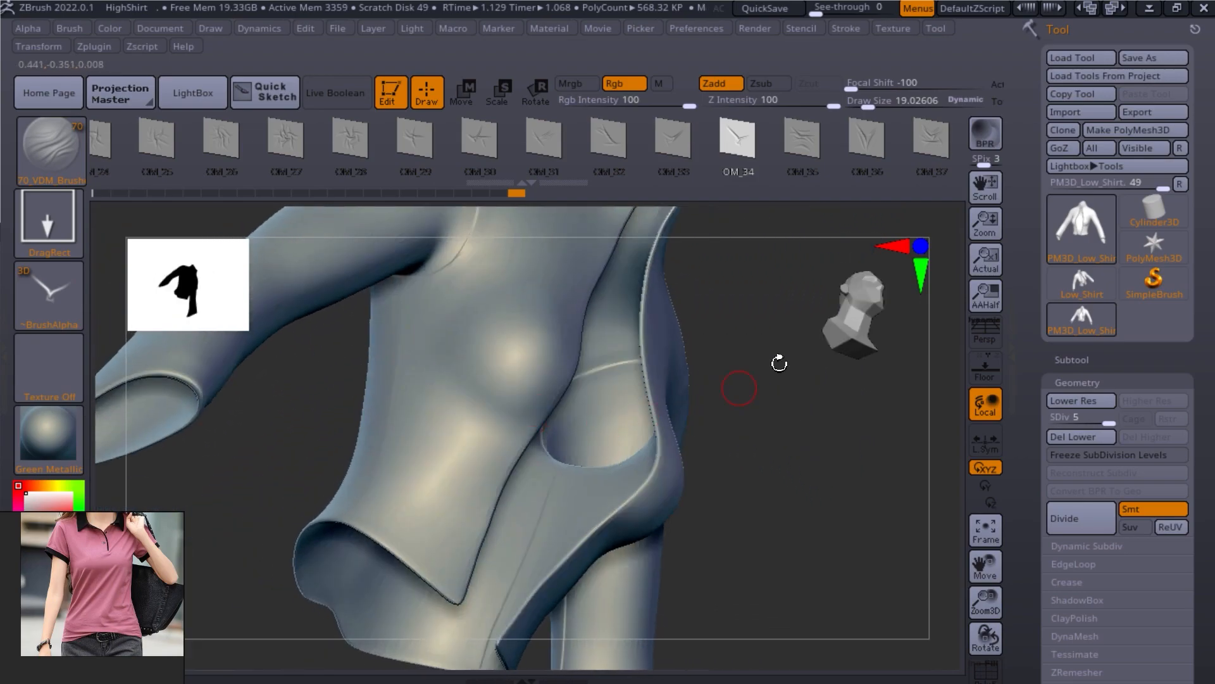
{"action": "left_click", "coordinate": [918, 246]}
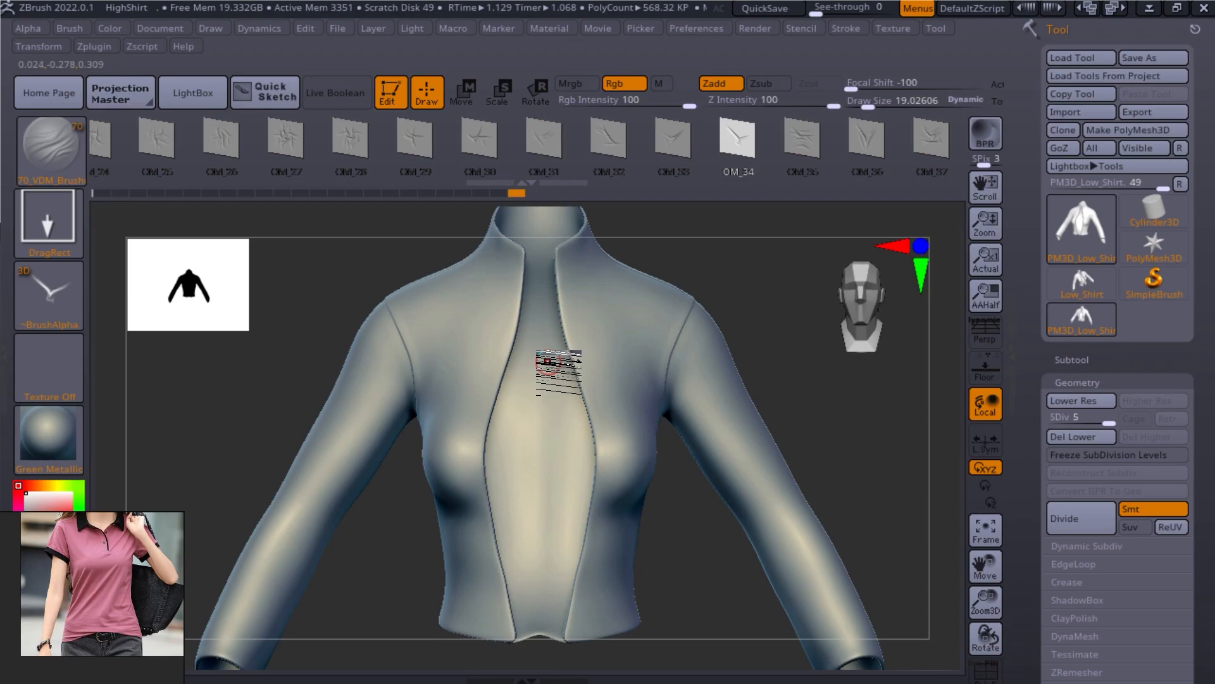
{"action": "scroll", "coordinate": [133, 620], "scroll_direction": "down", "scroll_amount": 3}
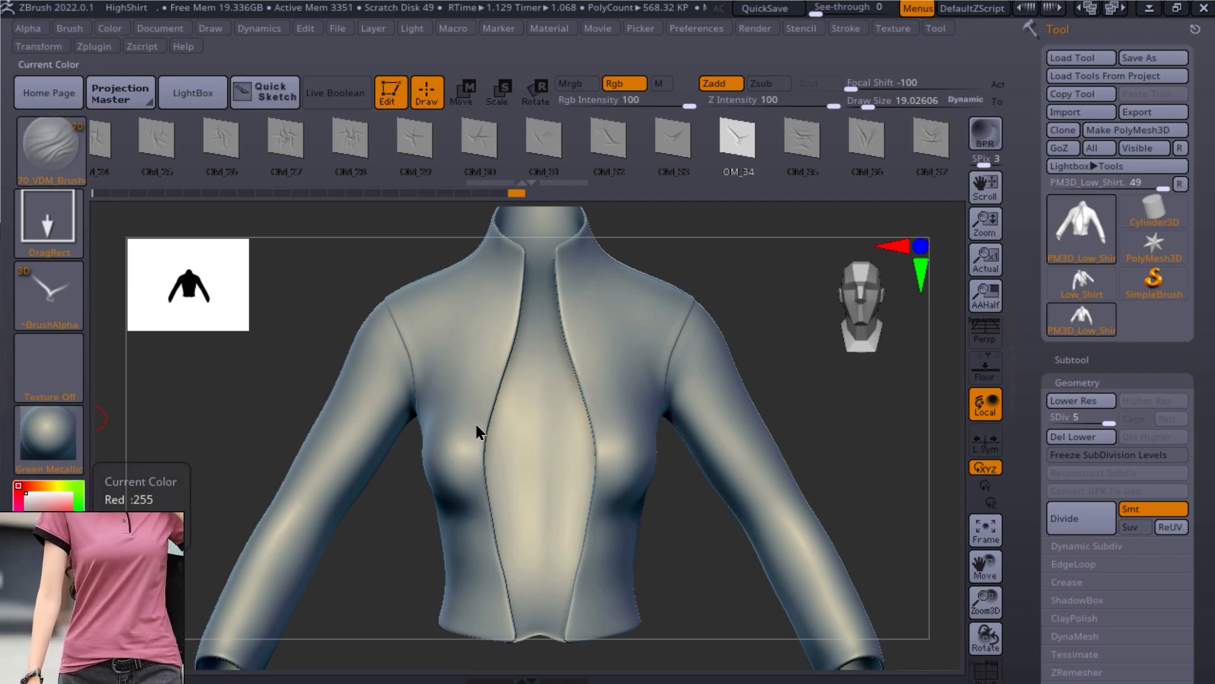
{"action": "mouse_move", "coordinate": [455, 479]}
{"action": "right_mouse_down"}
{"action": "mouse_move", "coordinate": [416, 458]}
{"action": "mouse_move", "coordinate": [483, 551]}
{"action": "mouse_move", "coordinate": [469, 469]}
{"action": "right_mouse_up"}
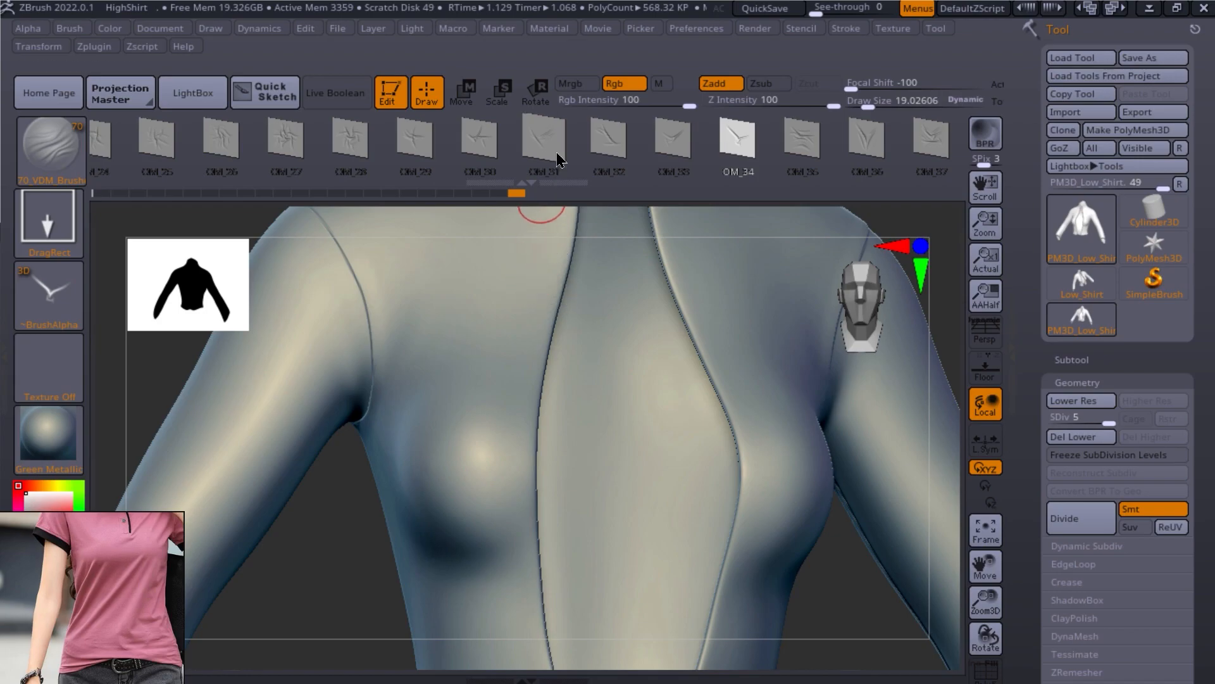
Step: Switch to the DamStandard brush and turn off LazyMouse for its strokes
{"action": "key", "text": "b"}
{"action": "key", "text": "d"}
{"action": "key", "text": "s"}
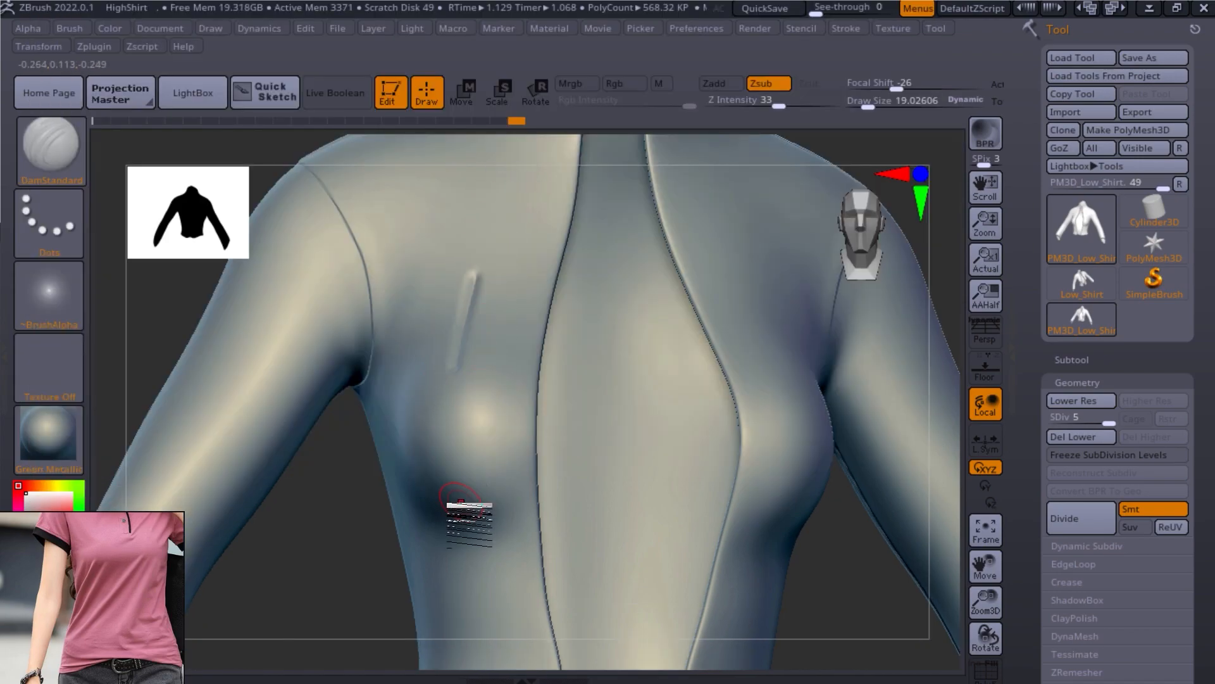
{"action": "left_click", "coordinate": [846, 27]}
{"action": "left_click", "coordinate": [902, 338]}
Step: Try marking fold directions above and below the chest with DamStandard strokes and undo them
{"action": "left_click_drag", "start_coordinate": [467, 347], "coordinate": [523, 136]}
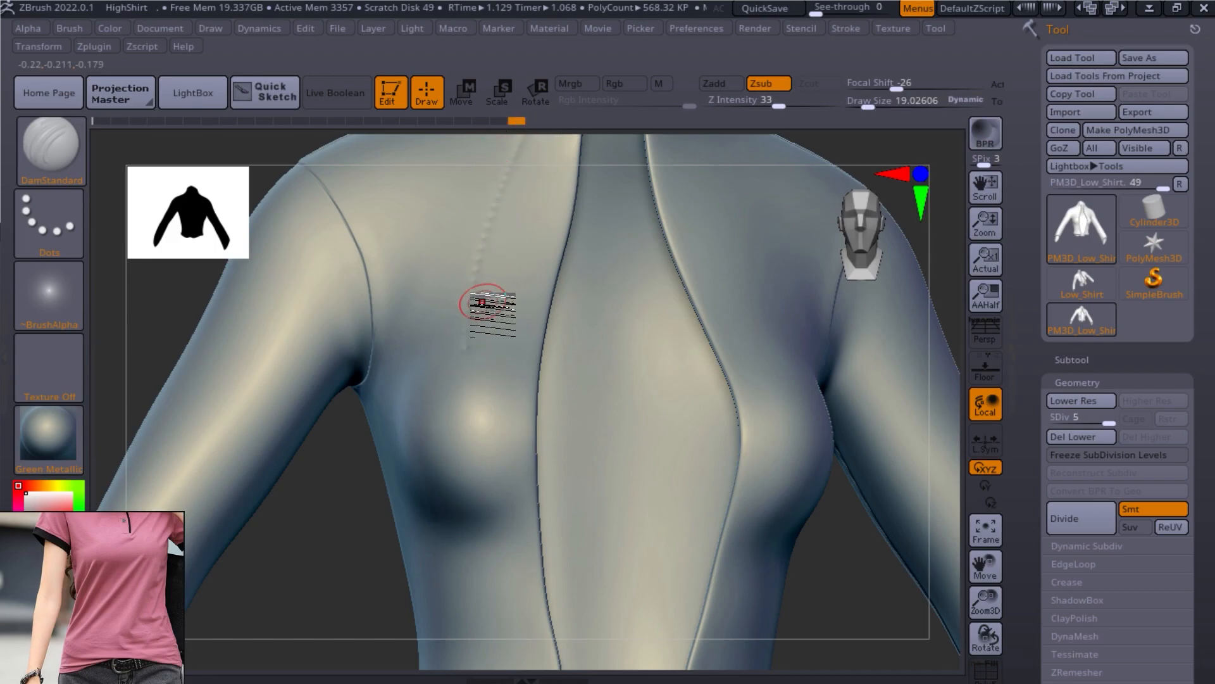
{"action": "left_click_drag", "start_coordinate": [491, 523], "coordinate": [506, 658]}
{"action": "left_click_drag", "start_coordinate": [440, 538], "coordinate": [423, 587]}
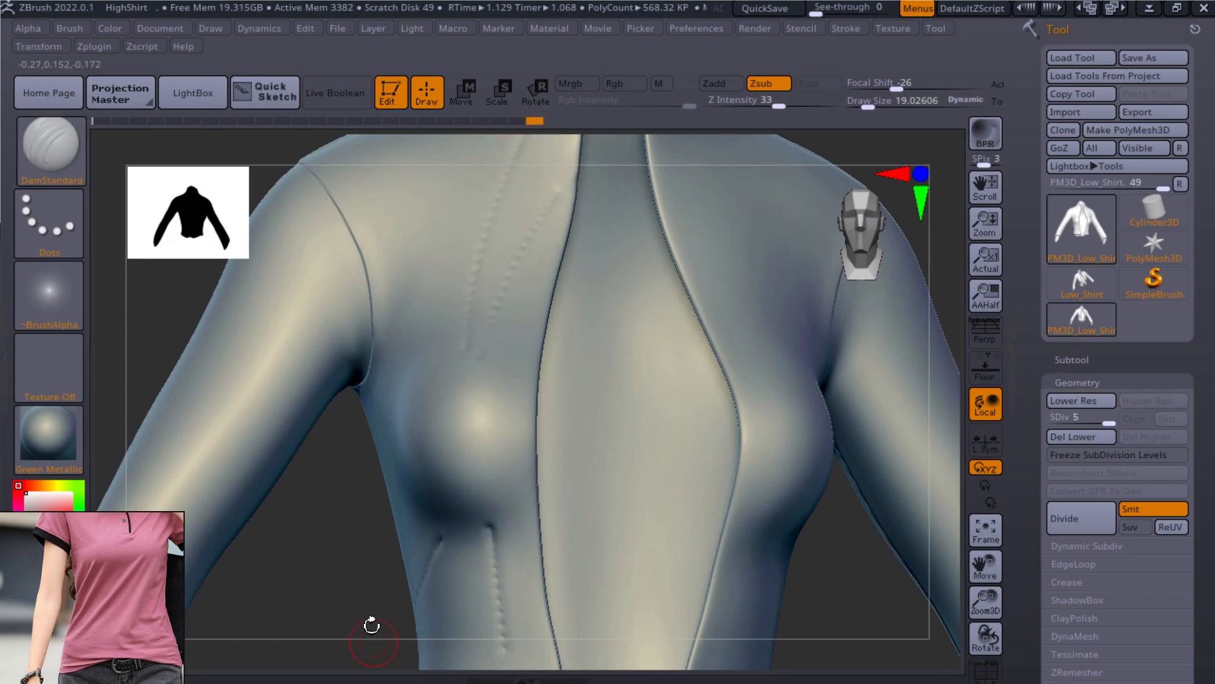
{"action": "key", "text": "ctrl+z"}
{"action": "key", "text": "ctrl+z"}
{"action": "key", "text": "ctrl+z"}
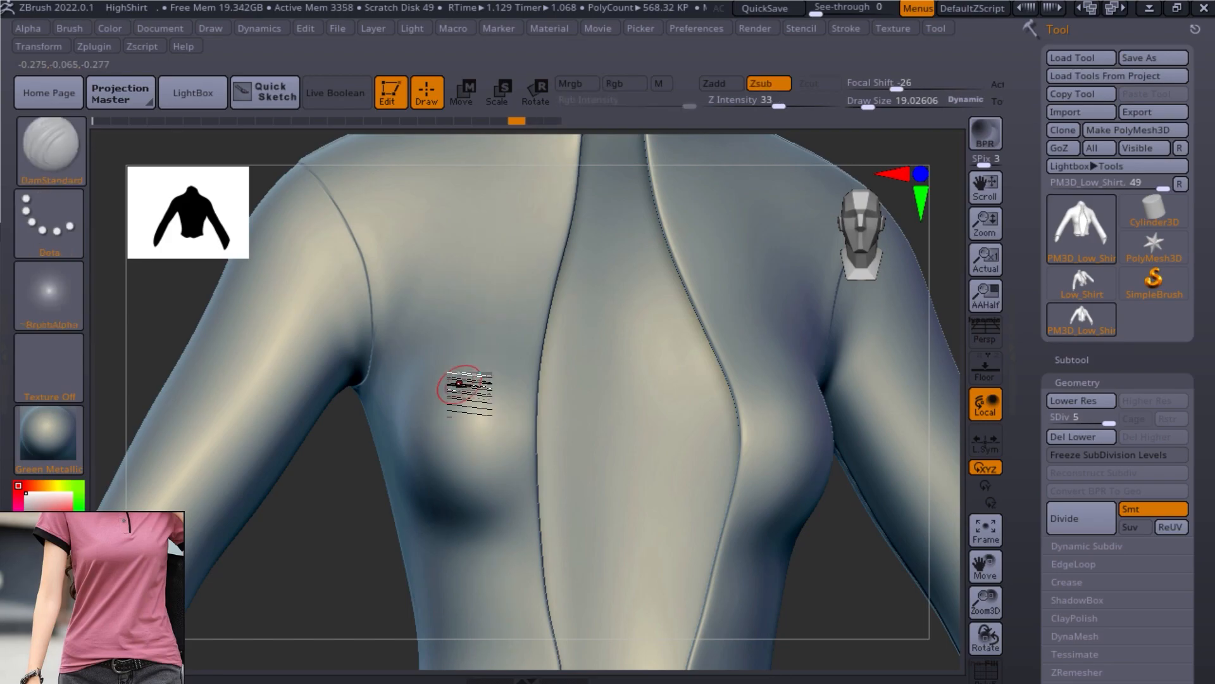
Step: Try marking an oval area on each shoulder blade of the shirt's back with DamStandard and undo the strokes
{"action": "right_click_drag", "start_coordinate": [659, 557], "coordinate": [666, 434], "text": "ctrl"}
{"action": "right_click_drag", "start_coordinate": [572, 480], "coordinate": [702, 372], "text": "alt"}
{"action": "right_click_drag", "start_coordinate": [507, 322], "coordinate": [635, 471], "text": "ctrl"}
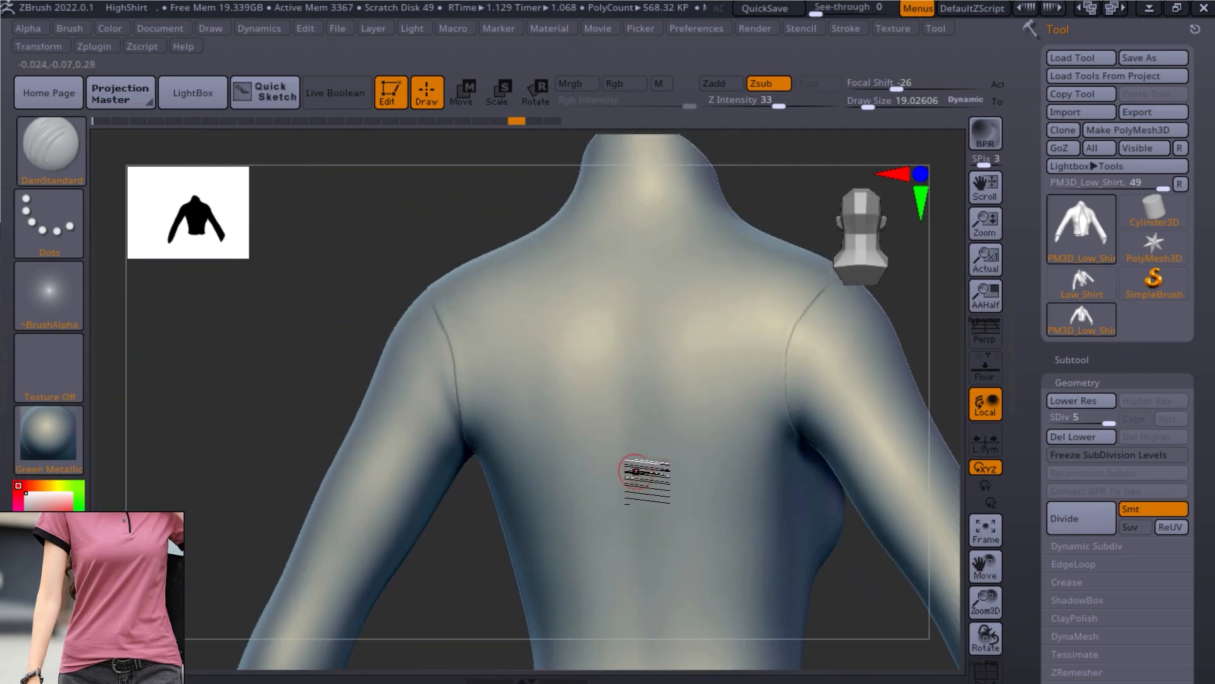
{"action": "left_click_drag", "start_coordinate": [532, 380], "coordinate": [570, 353]}
{"action": "left_click_drag", "start_coordinate": [683, 293], "coordinate": [700, 448]}
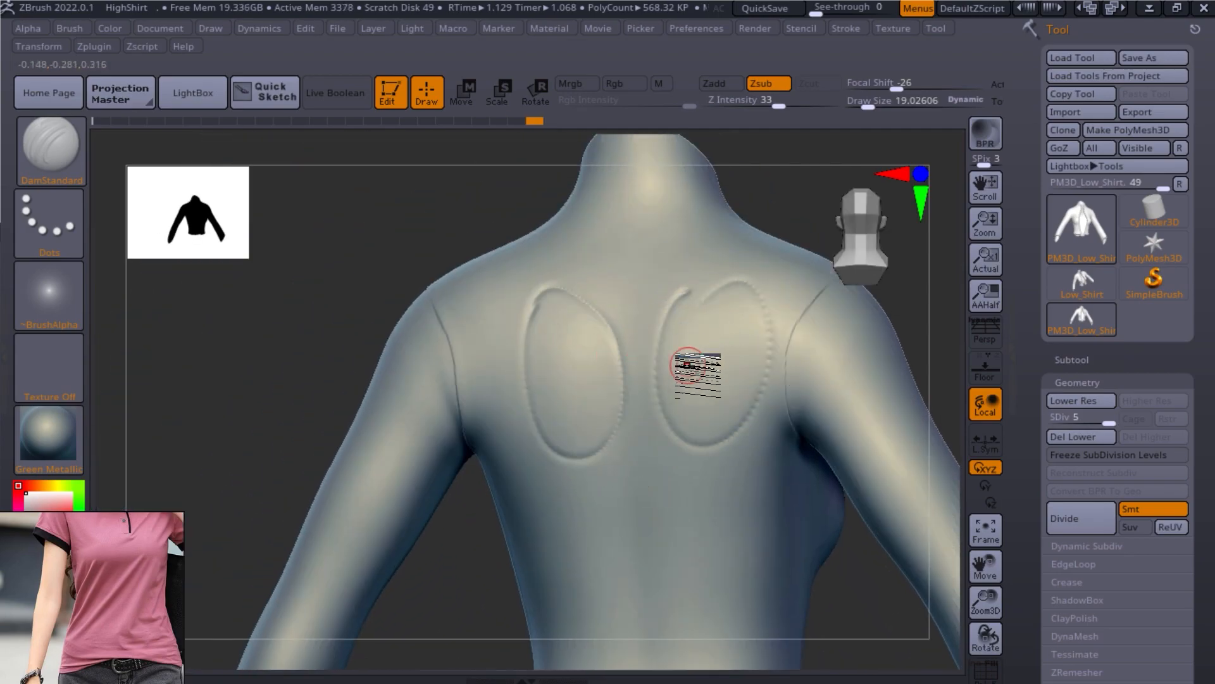
{"action": "key", "text": "ctrl"}
{"action": "key", "text": "ctrl+z"}
{"action": "key", "text": "ctrl+z"}
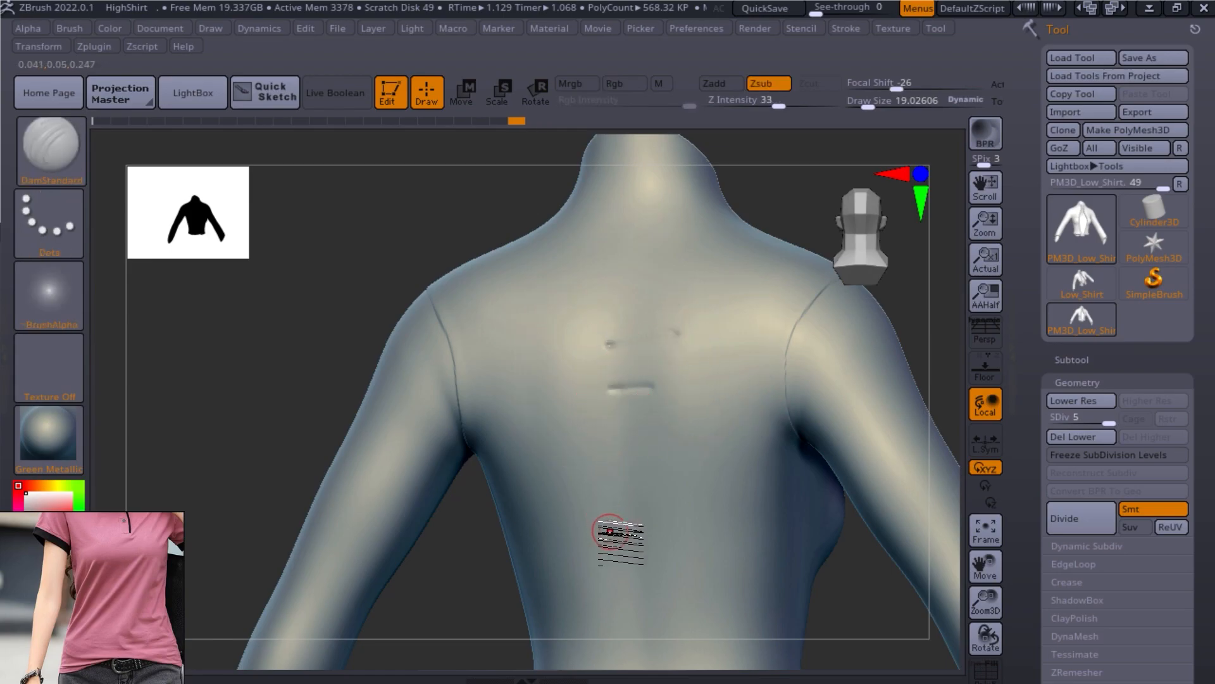
{"action": "key", "text": "ctrl+z"}
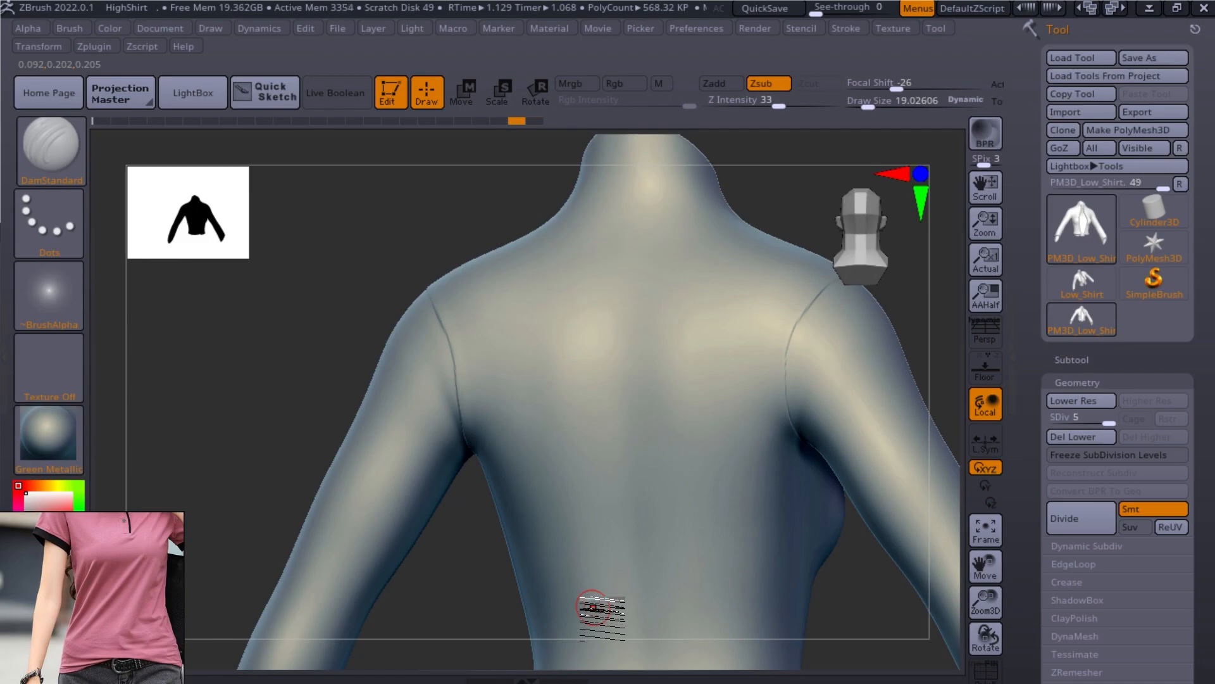
{"action": "left_click_drag", "start_coordinate": [912, 303], "coordinate": [738, 347]}
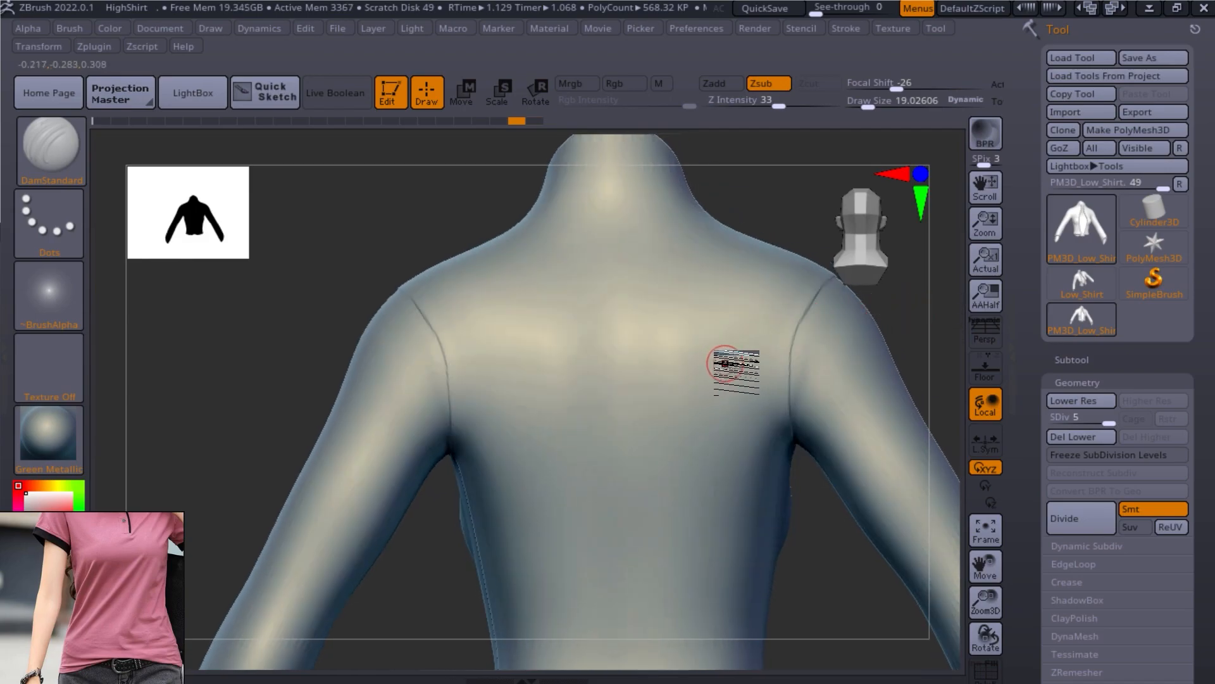
Step: Try marking an oval area around the sleeve's elbow with DamStandard strokes and undo them
{"action": "left_click_drag", "start_coordinate": [917, 336], "coordinate": [759, 320]}
{"action": "mouse_move", "coordinate": [644, 231]}
{"action": "left_mouse_down"}
{"action": "mouse_move", "coordinate": [674, 369]}
{"action": "mouse_move", "coordinate": [635, 272]}
{"action": "left_mouse_up"}
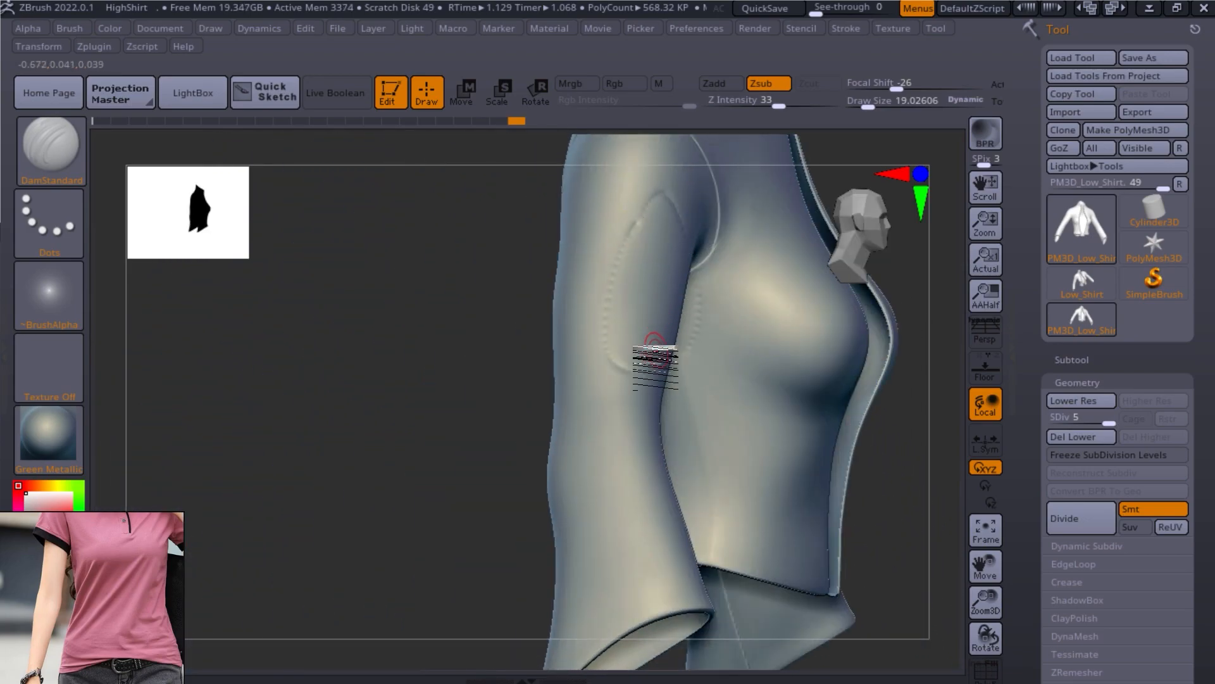
{"action": "left_click_drag", "start_coordinate": [490, 478], "coordinate": [423, 491]}
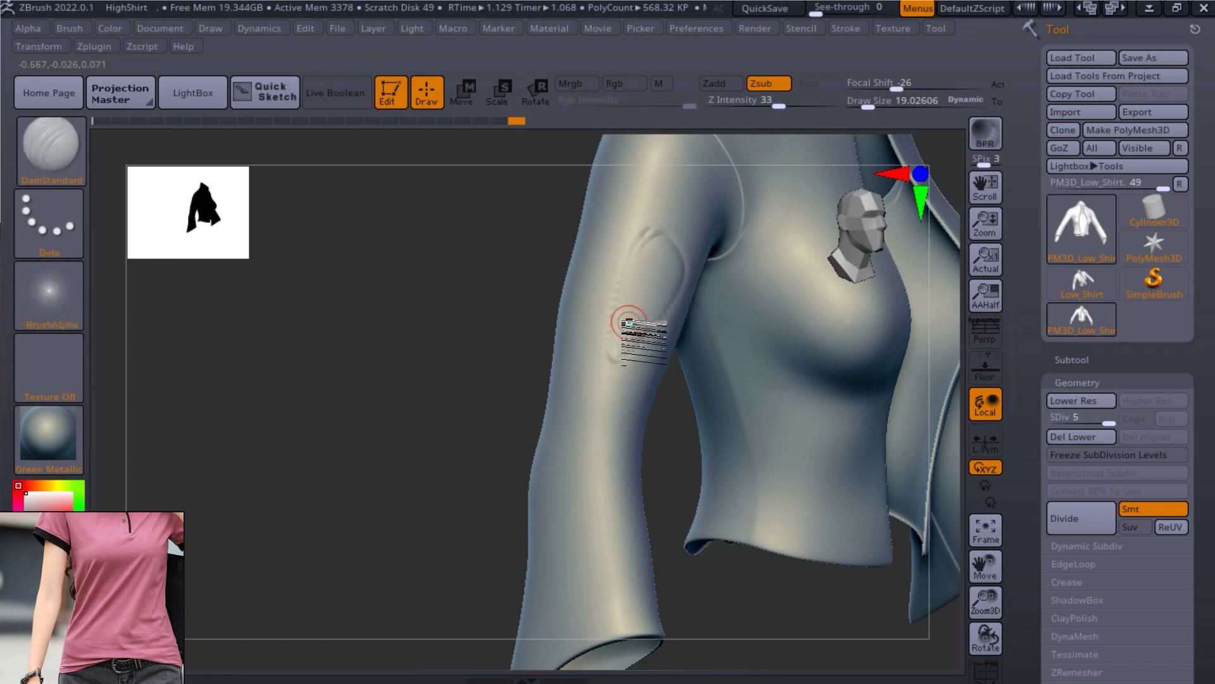
{"action": "mouse_move", "coordinate": [676, 450]}
{"action": "left_mouse_down"}
{"action": "mouse_move", "coordinate": [644, 421]}
{"action": "mouse_move", "coordinate": [638, 429]}
{"action": "mouse_move", "coordinate": [651, 423]}
{"action": "mouse_move", "coordinate": [786, 478]}
{"action": "mouse_move", "coordinate": [728, 492]}
{"action": "mouse_move", "coordinate": [781, 447]}
{"action": "mouse_move", "coordinate": [795, 481]}
{"action": "mouse_move", "coordinate": [795, 401]}
{"action": "mouse_move", "coordinate": [760, 424]}
{"action": "left_mouse_up"}
{"action": "left_click_drag", "start_coordinate": [795, 467], "coordinate": [727, 454]}
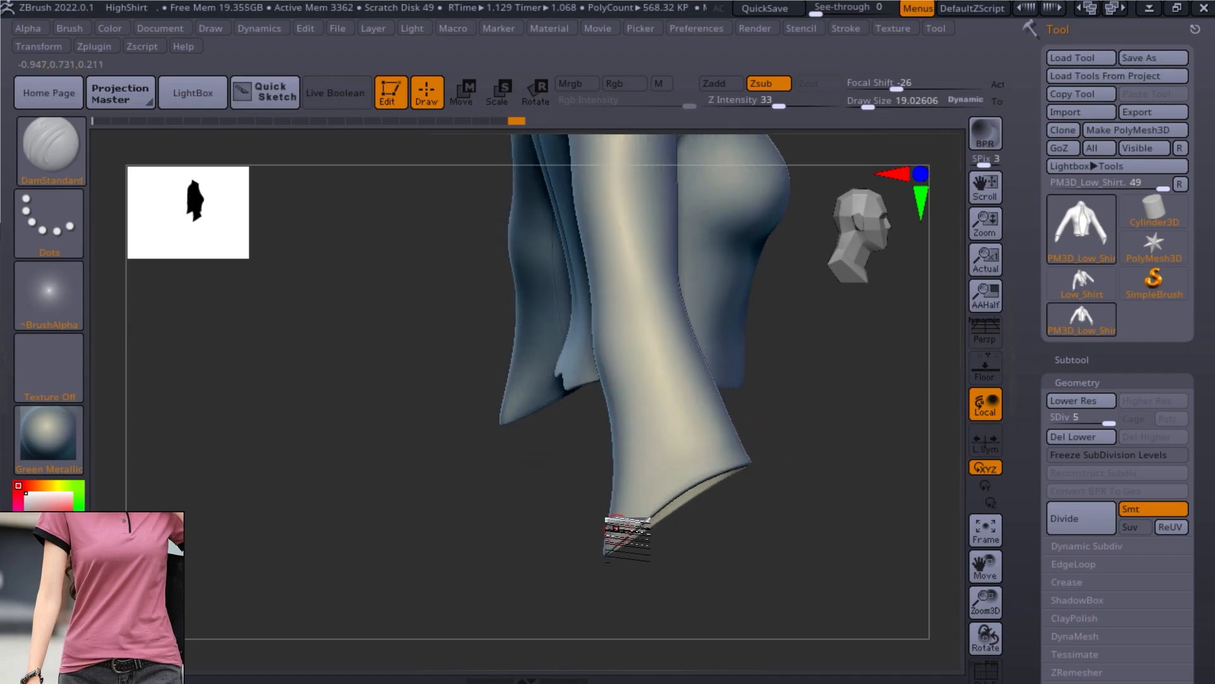
Step: Examine the sleeve cuffs from behind and the shirt's front to plan where folds belong
{"action": "mouse_move", "coordinate": [657, 548]}
{"action": "left_mouse_down"}
{"action": "mouse_move", "coordinate": [795, 504]}
{"action": "mouse_move", "coordinate": [640, 543]}
{"action": "left_mouse_up"}
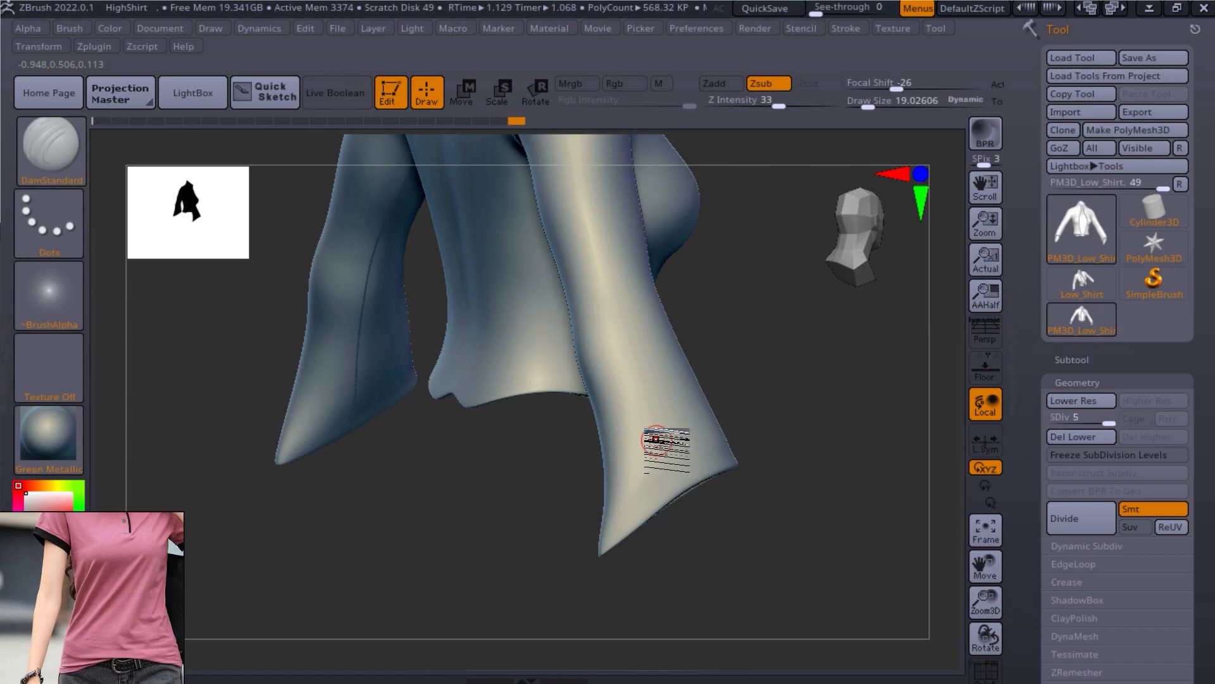
{"action": "left_click_drag", "start_coordinate": [748, 414], "coordinate": [586, 542]}
{"action": "left_click_drag", "start_coordinate": [735, 540], "coordinate": [619, 595], "text": "alt"}
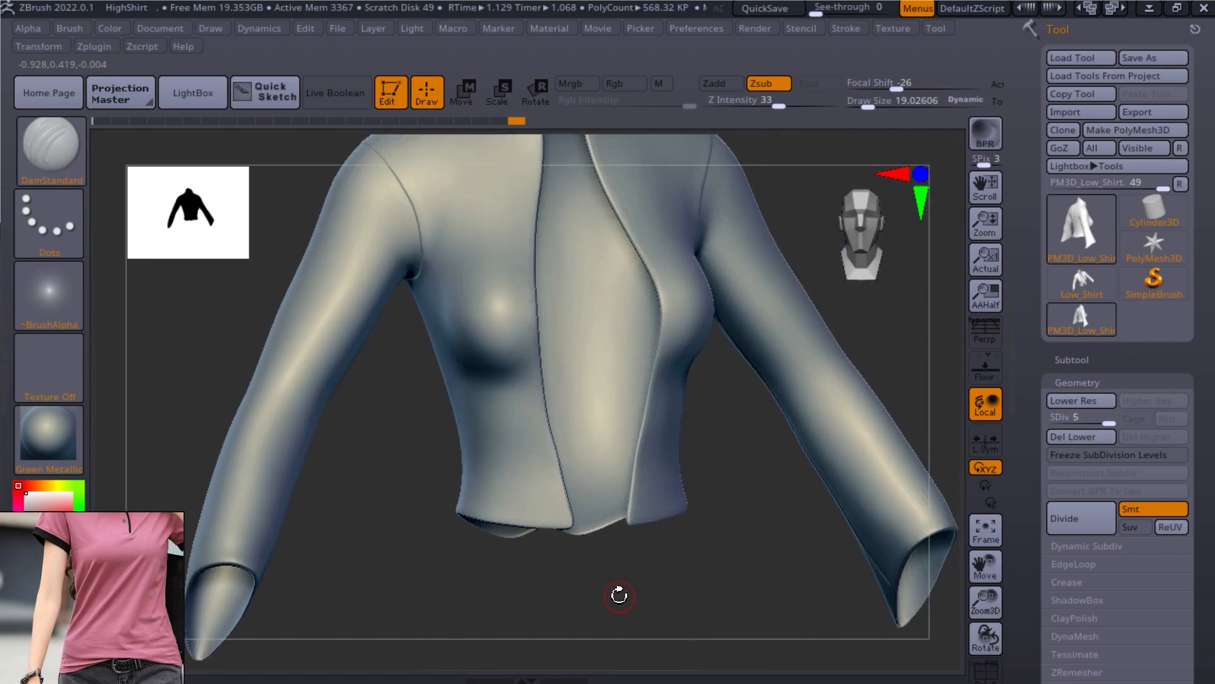
{"action": "left_click_drag", "start_coordinate": [747, 538], "coordinate": [690, 541]}
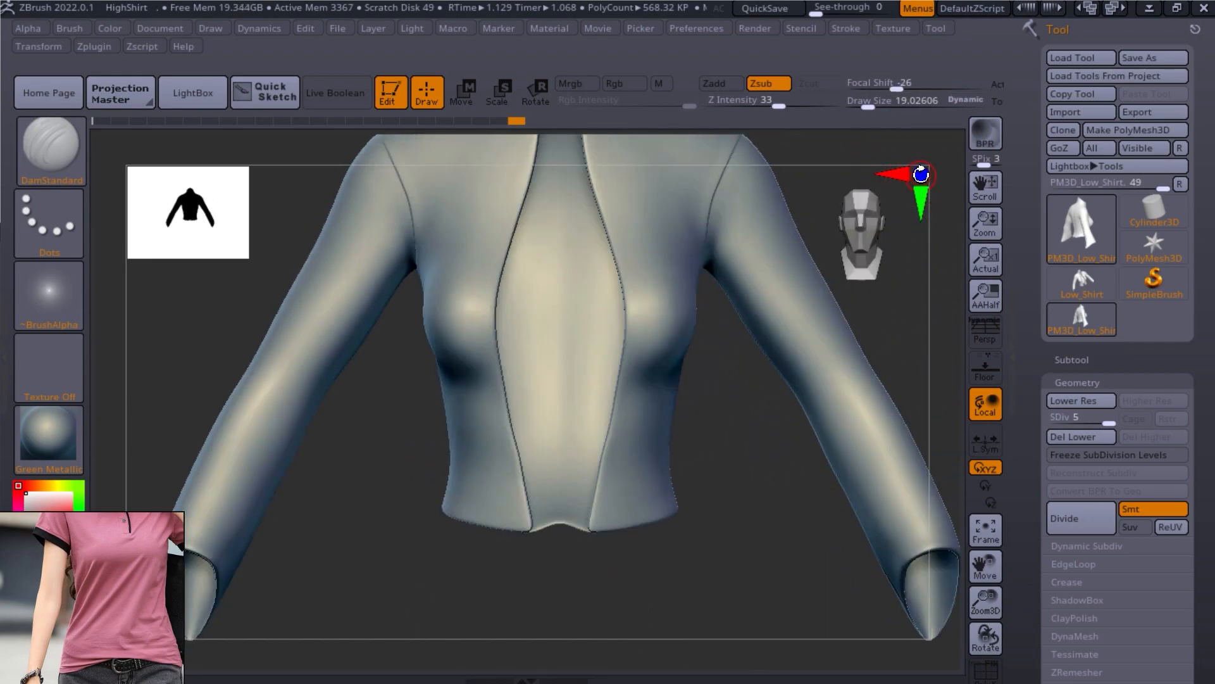
{"action": "left_click_drag", "start_coordinate": [756, 457], "coordinate": [775, 500]}
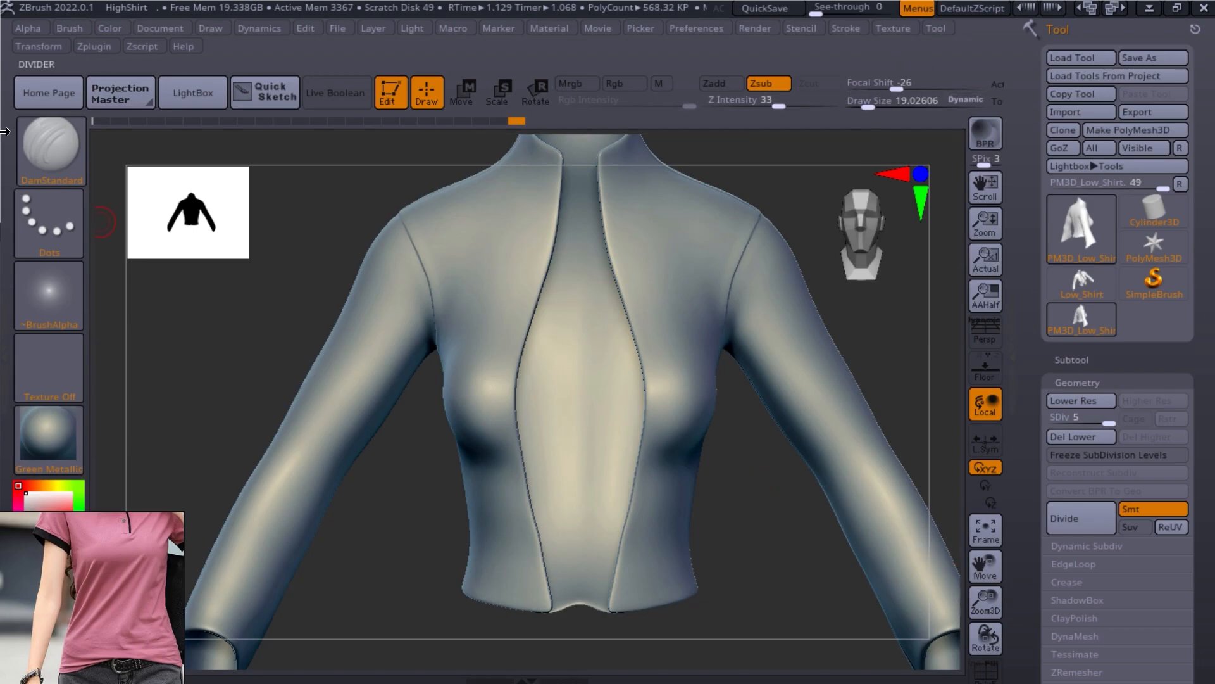
Step: Load the 70_VDM_Brushes cloth Leather & Fabric brush file from the zbBRUSHES folder
{"action": "key", "text": "alt+Tab"}
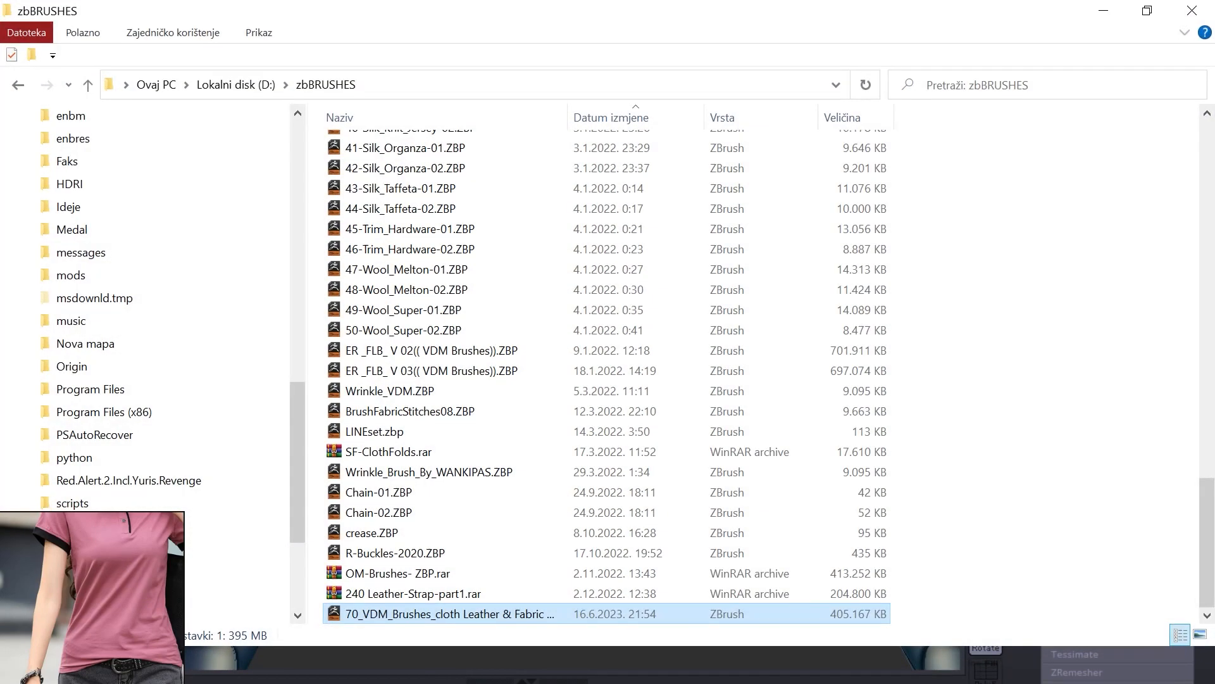
{"action": "double_click", "coordinate": [463, 616]}
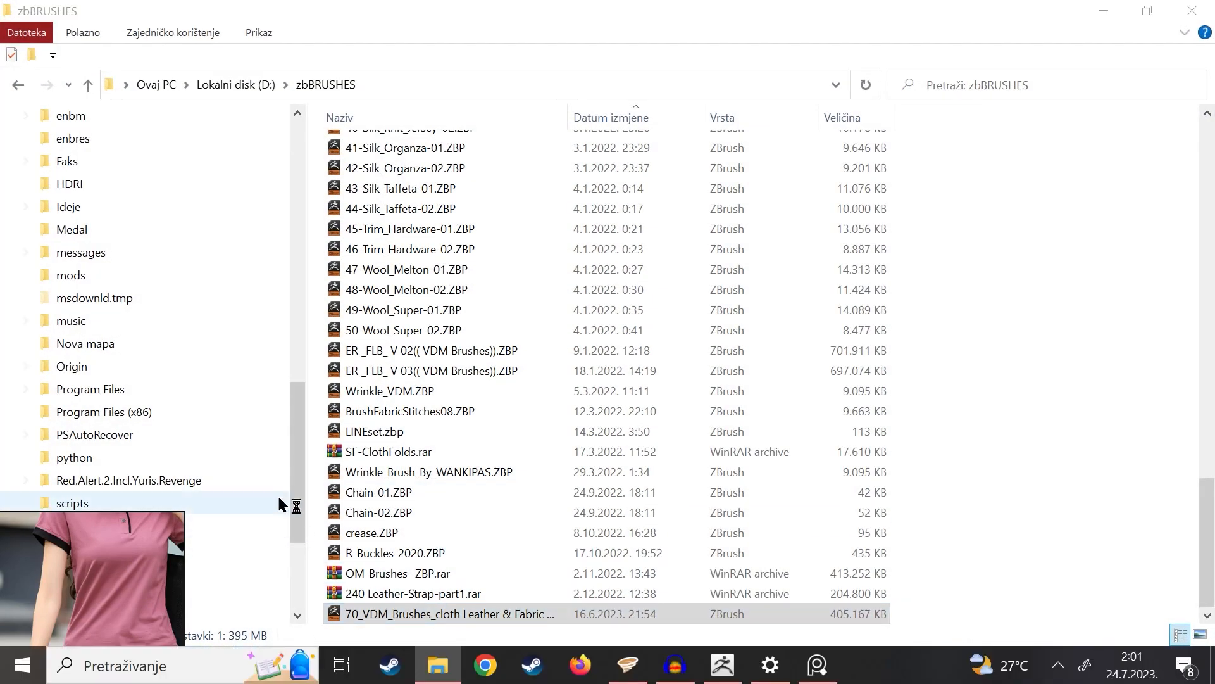
{"action": "left_click", "coordinate": [1093, 13]}
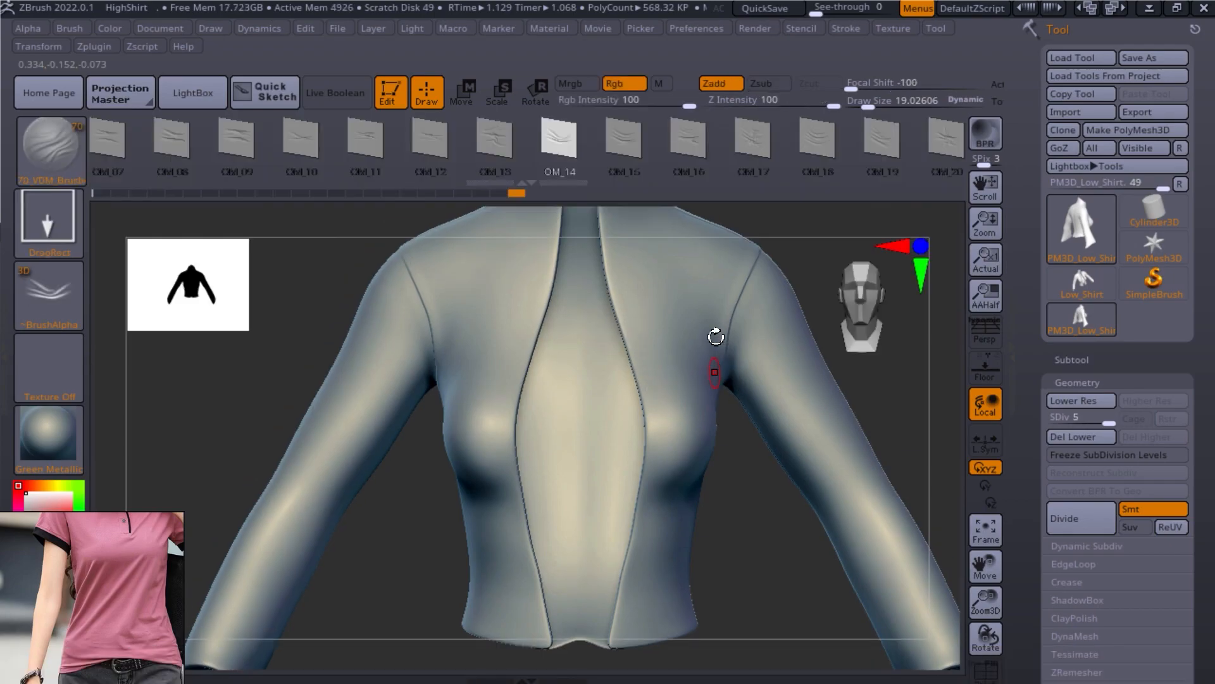
Step: Browse the OM_17, OM_11 and OM_07 wrinkles, try OM_07 on the upper chest and undo it
{"action": "left_click", "coordinate": [621, 151]}
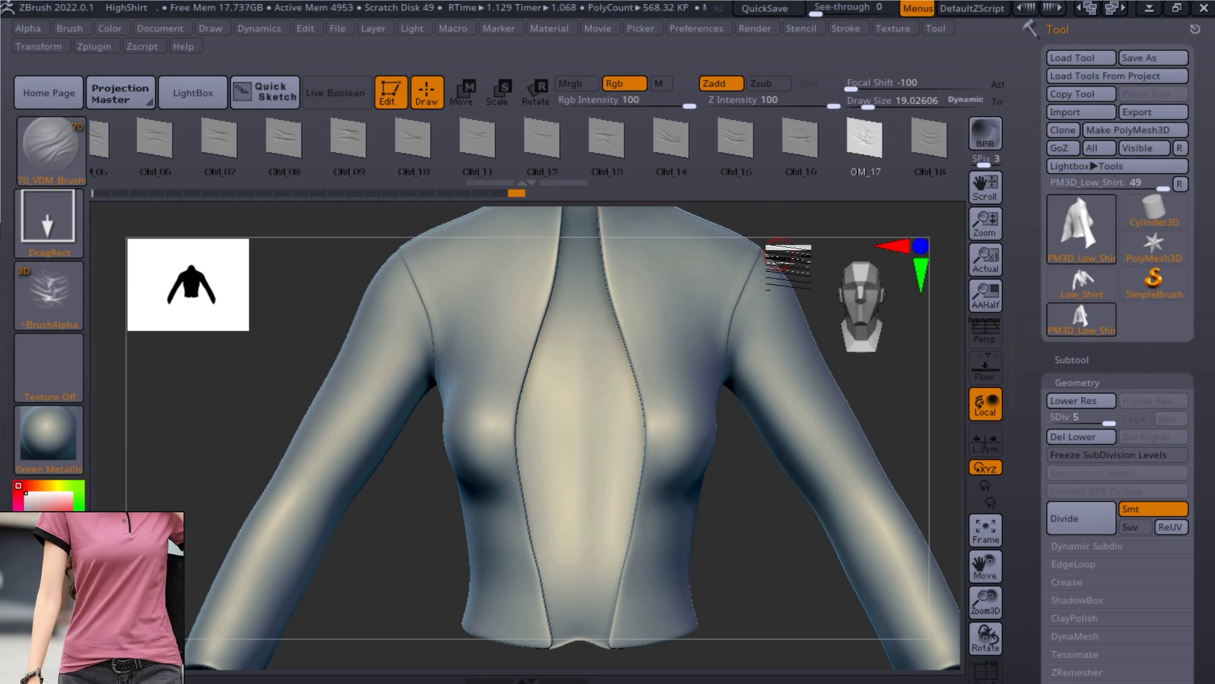
{"action": "left_click", "coordinate": [503, 138]}
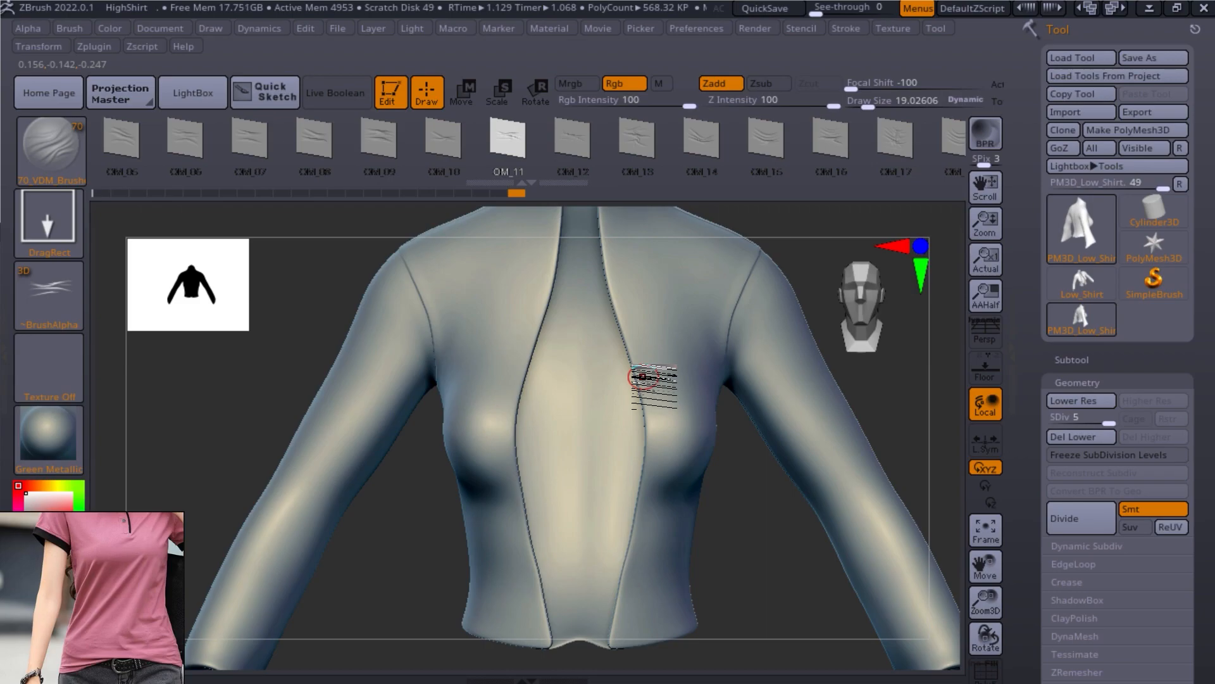
{"action": "left_click", "coordinate": [251, 151]}
{"action": "left_click_drag", "start_coordinate": [667, 314], "coordinate": [659, 436]}
{"action": "key", "text": "ctrl+z"}
{"action": "right_click_drag", "start_coordinate": [742, 386], "coordinate": [749, 679], "text": "ctrl"}
{"action": "left_click_drag", "start_coordinate": [610, 336], "coordinate": [613, 557]}
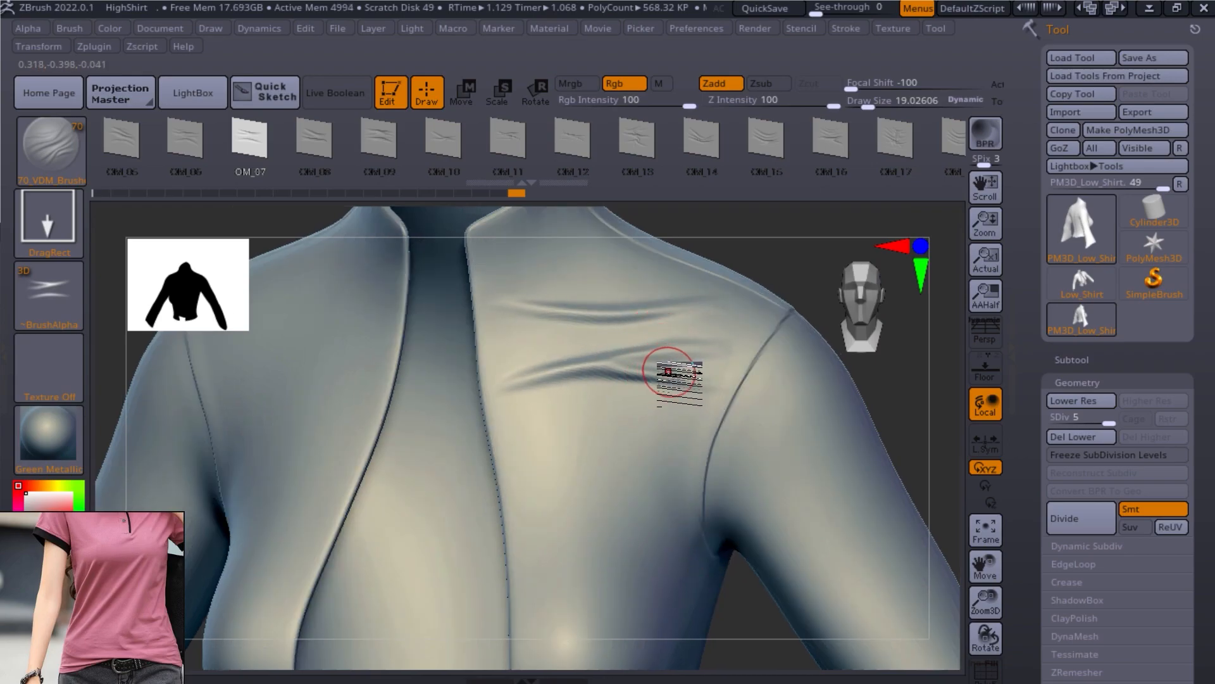
{"action": "key", "text": "ctrl+z"}
Step: Try the OM_02 diagonal wrinkle on the upper chest and undo it
{"action": "left_click_drag", "start_coordinate": [347, 134], "coordinate": [823, 135]}
{"action": "left_click", "coordinate": [403, 150]}
{"action": "left_click_drag", "start_coordinate": [607, 338], "coordinate": [687, 476]}
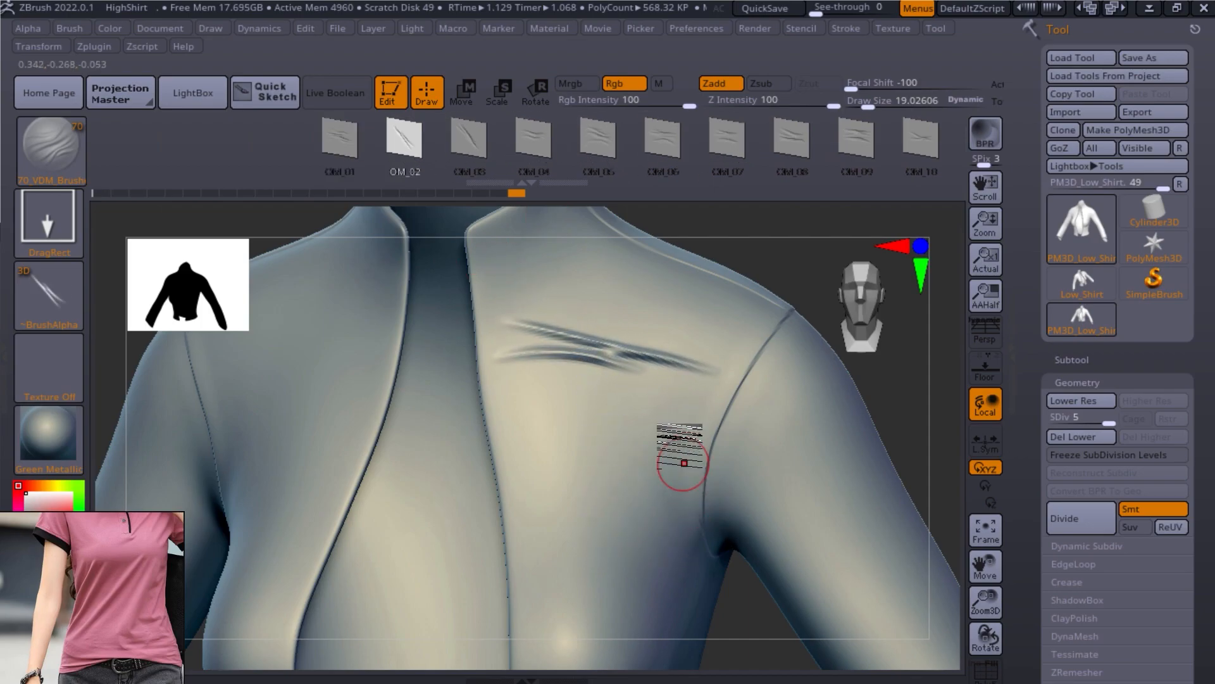
{"action": "key", "text": "ctrl+z"}
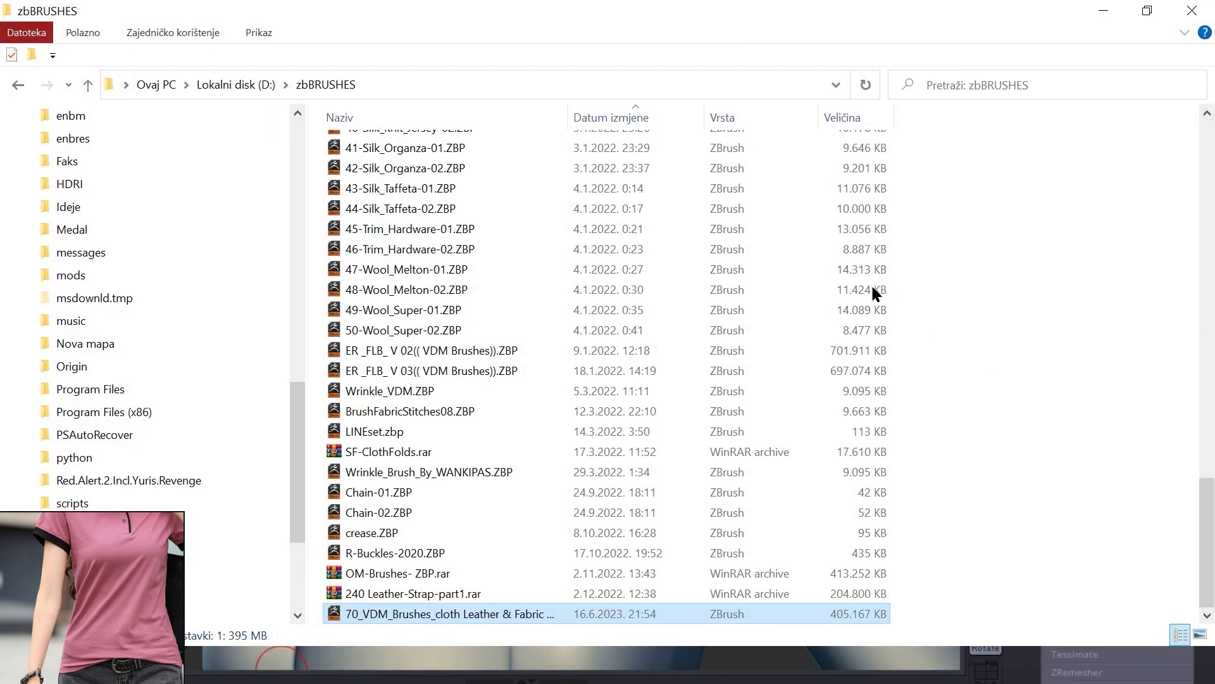
Step: Load the 50-Wool_Super-02.ZBP brush from the zbBRUSHES folder
{"action": "scroll", "coordinate": [447, 253], "scroll_direction": "up", "scroll_amount": 5}
{"action": "scroll", "coordinate": [479, 481], "scroll_direction": "down", "scroll_amount": 2}
{"action": "scroll", "coordinate": [479, 477], "scroll_direction": "down", "scroll_amount": 3}
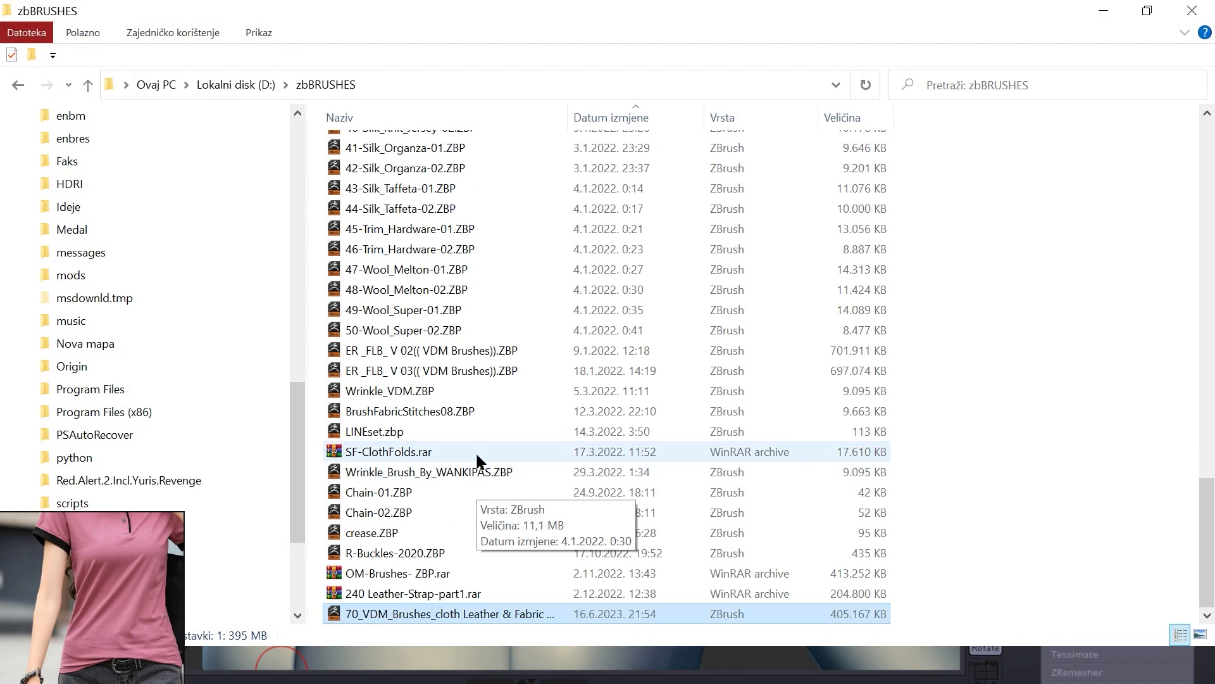
{"action": "double_click", "coordinate": [455, 329]}
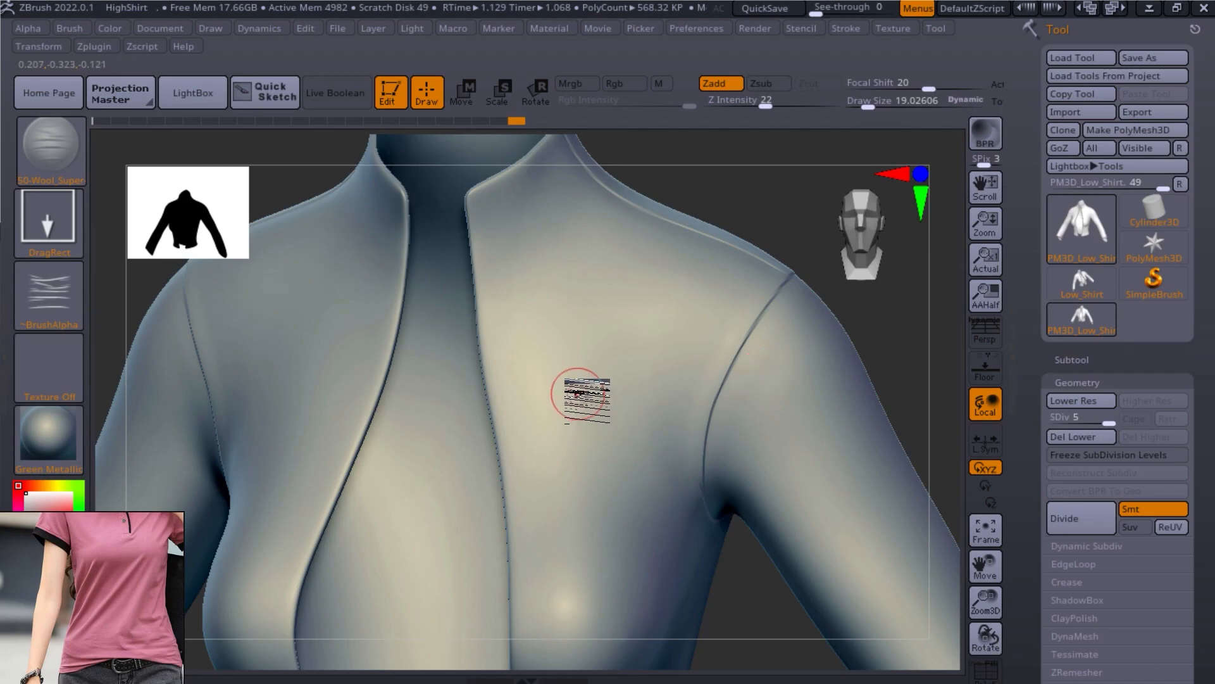
Step: Try horizontal Wool_Super wrinkles between the front opening and shoulder seam, and undo them
{"action": "mouse_move", "coordinate": [630, 302]}
{"action": "left_mouse_down"}
{"action": "mouse_move", "coordinate": [593, 426]}
{"action": "mouse_move", "coordinate": [612, 521]}
{"action": "mouse_move", "coordinate": [624, 465]}
{"action": "left_mouse_up"}
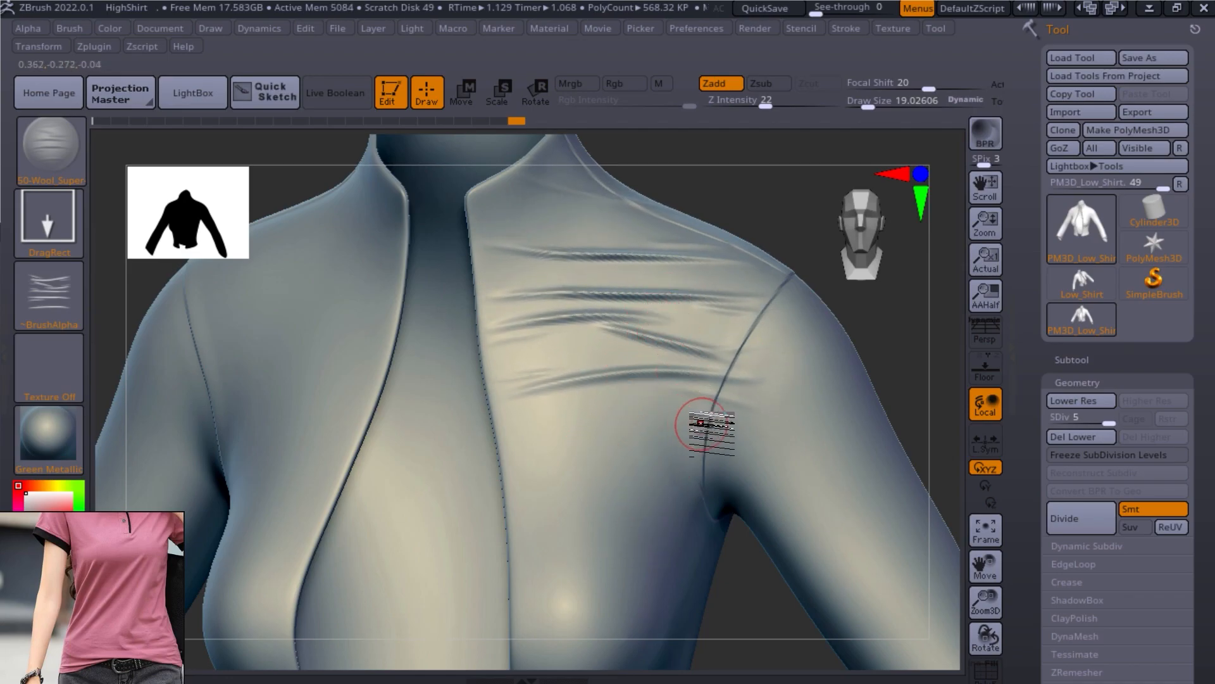
{"action": "left_click_drag", "start_coordinate": [876, 334], "coordinate": [818, 334]}
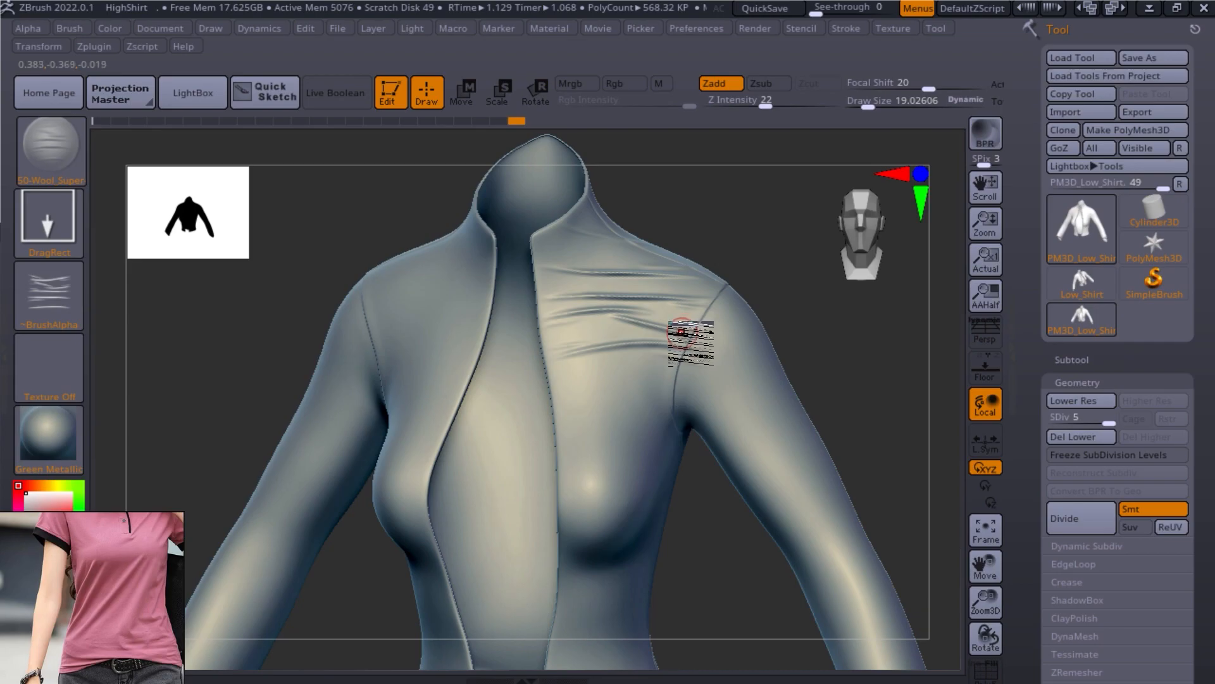
{"action": "key", "text": "ctrl+z"}
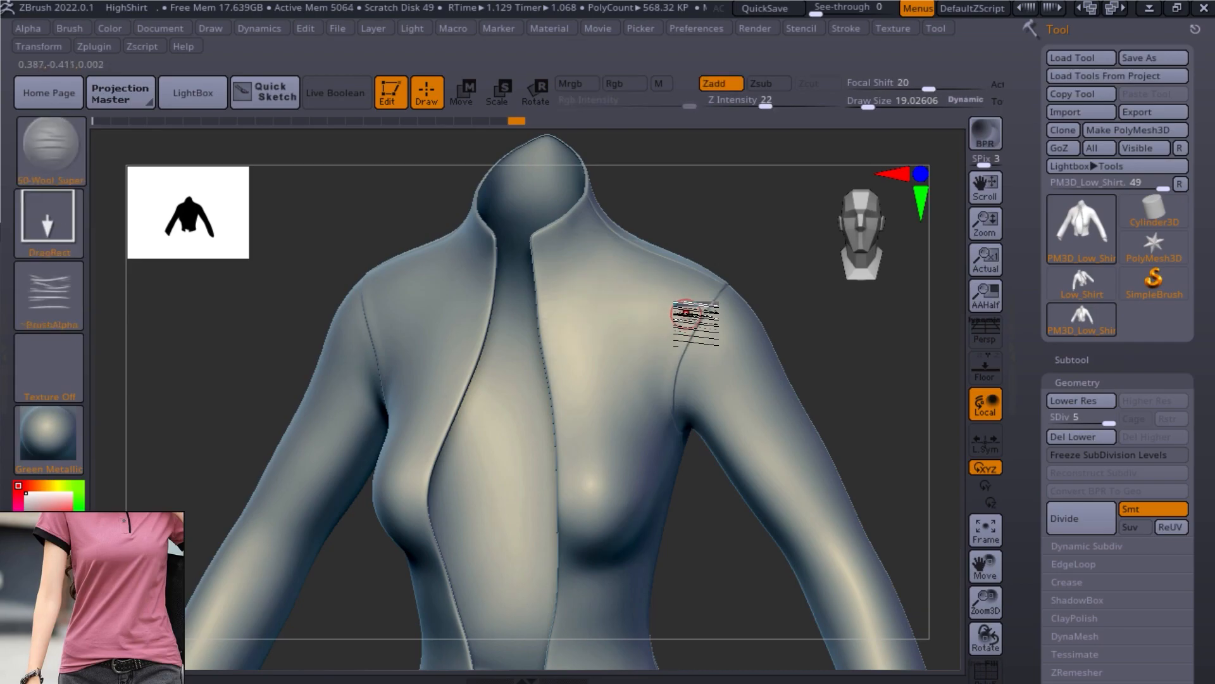
Step: Try Wool_Super wrinkles on the torso below the chest and near the armpit, undoing each attempt
{"action": "left_click_drag", "start_coordinate": [839, 349], "coordinate": [814, 228], "text": "alt"}
{"action": "left_click_drag", "start_coordinate": [886, 237], "coordinate": [821, 242]}
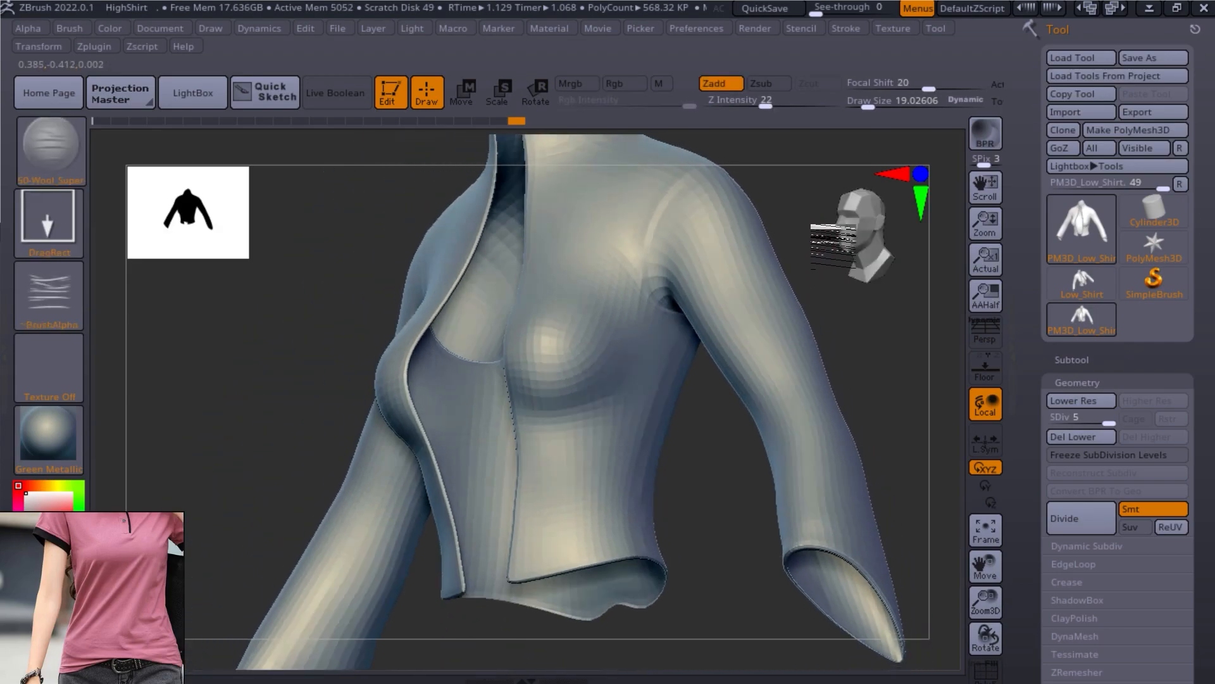
{"action": "left_click_drag", "start_coordinate": [590, 433], "coordinate": [725, 401]}
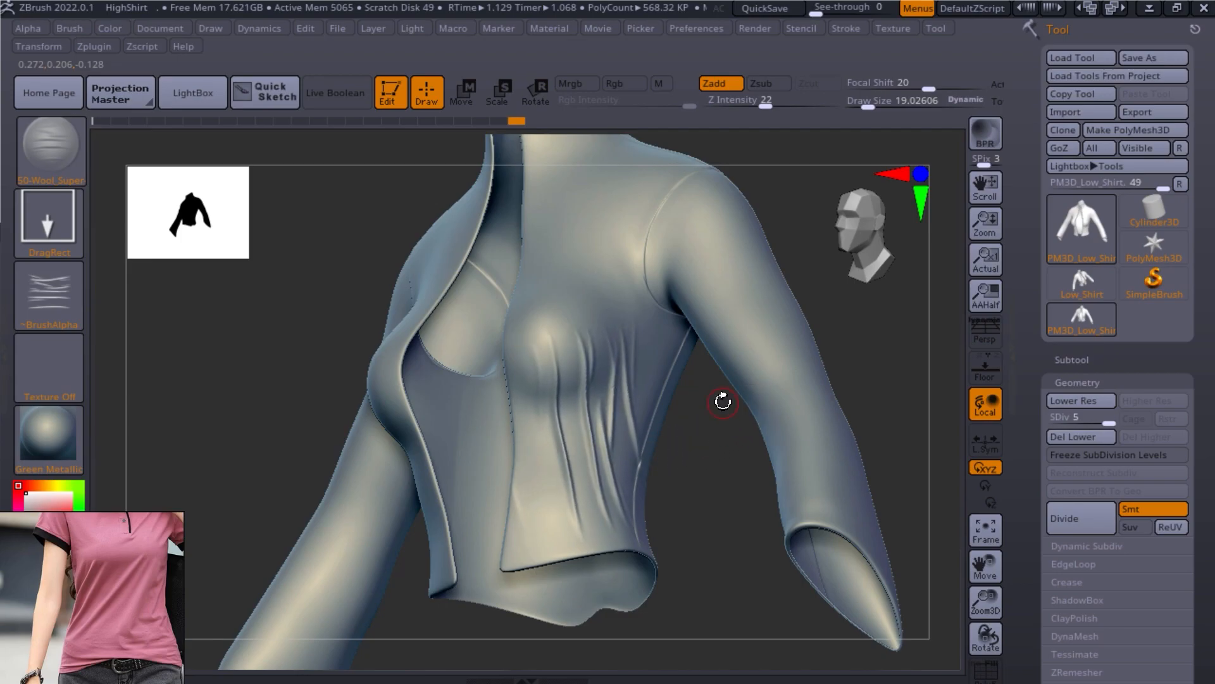
{"action": "left_click_drag", "start_coordinate": [695, 477], "coordinate": [665, 392]}
{"action": "key", "text": "ctrl+z"}
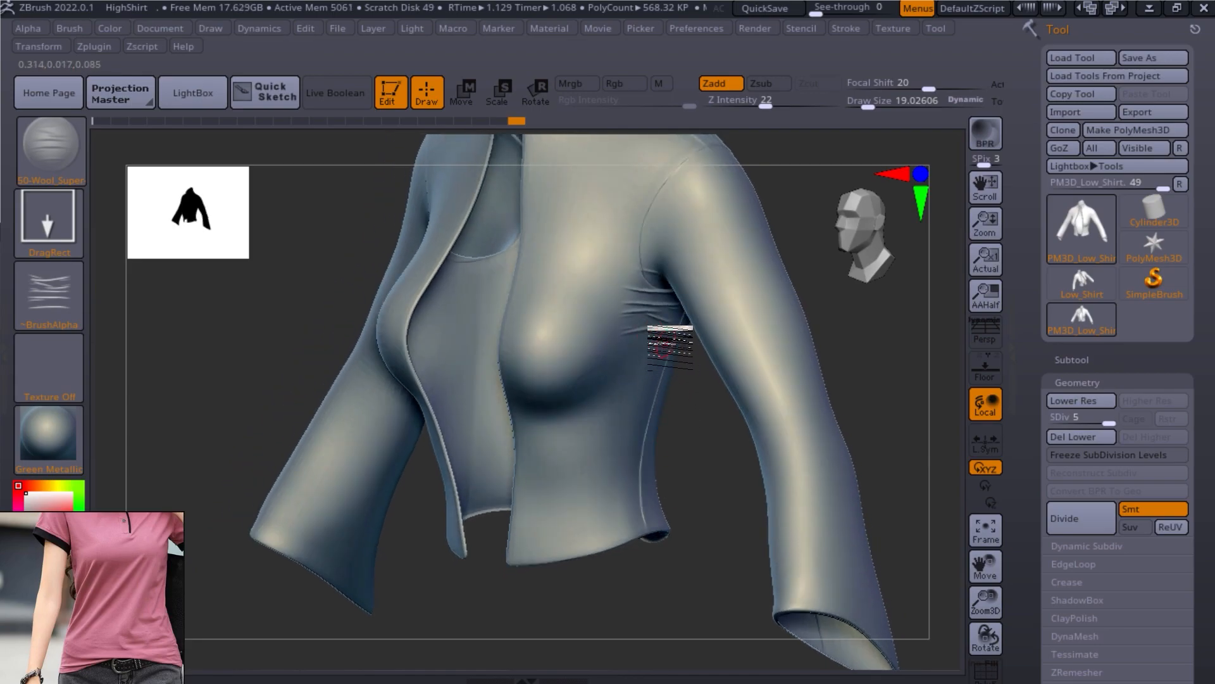
{"action": "key", "text": "ctrl"}
{"action": "key", "text": "ctrl+z"}
Step: Try Wool_Super wrinkles across the upper sleeve and elbow, and undo them
{"action": "mouse_move", "coordinate": [810, 333]}
{"action": "left_mouse_down"}
{"action": "mouse_move", "coordinate": [781, 399]}
{"action": "mouse_move", "coordinate": [790, 389]}
{"action": "mouse_move", "coordinate": [829, 420]}
{"action": "mouse_move", "coordinate": [817, 422]}
{"action": "left_mouse_up"}
{"action": "key", "text": "ctrl+z"}
{"action": "mouse_move", "coordinate": [716, 427]}
{"action": "left_mouse_down"}
{"action": "mouse_move", "coordinate": [826, 558]}
{"action": "mouse_move", "coordinate": [818, 500]}
{"action": "left_mouse_up"}
{"action": "mouse_move", "coordinate": [829, 495]}
{"action": "left_mouse_down"}
{"action": "mouse_move", "coordinate": [842, 486]}
{"action": "mouse_move", "coordinate": [830, 474]}
{"action": "left_mouse_up"}
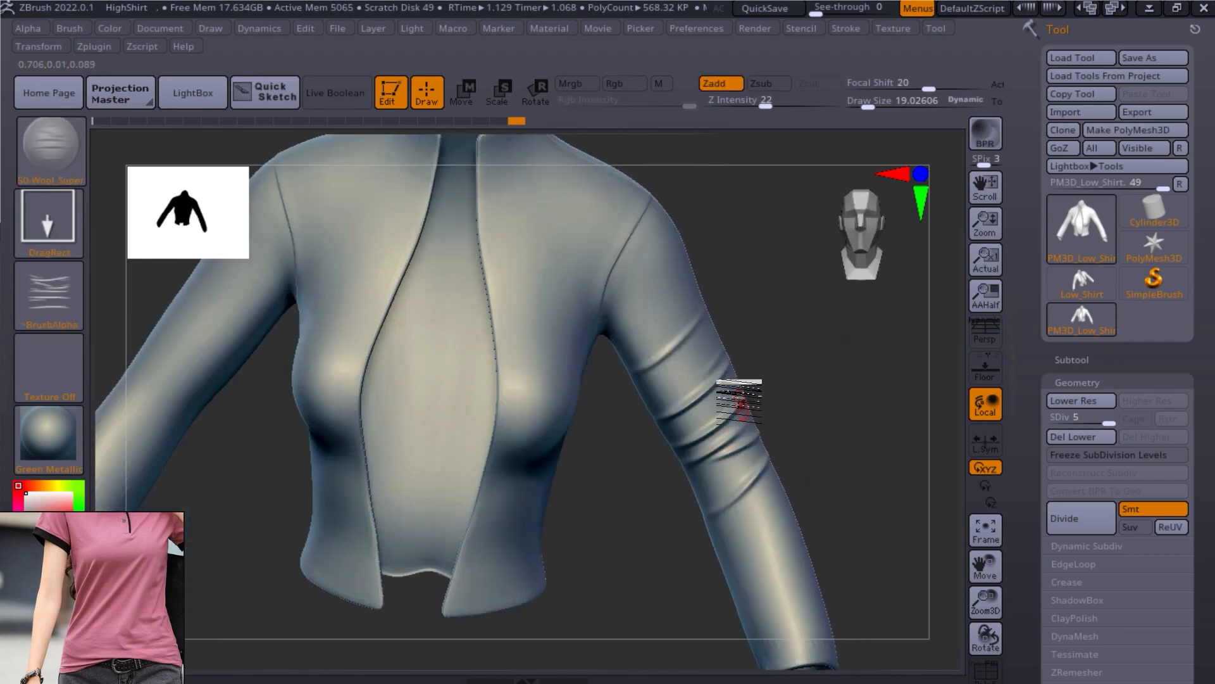
{"action": "key", "text": "ctrl+z"}
{"action": "mouse_move", "coordinate": [784, 420]}
{"action": "left_mouse_down"}
{"action": "mouse_move", "coordinate": [823, 454]}
{"action": "mouse_move", "coordinate": [787, 434]}
{"action": "left_mouse_up"}
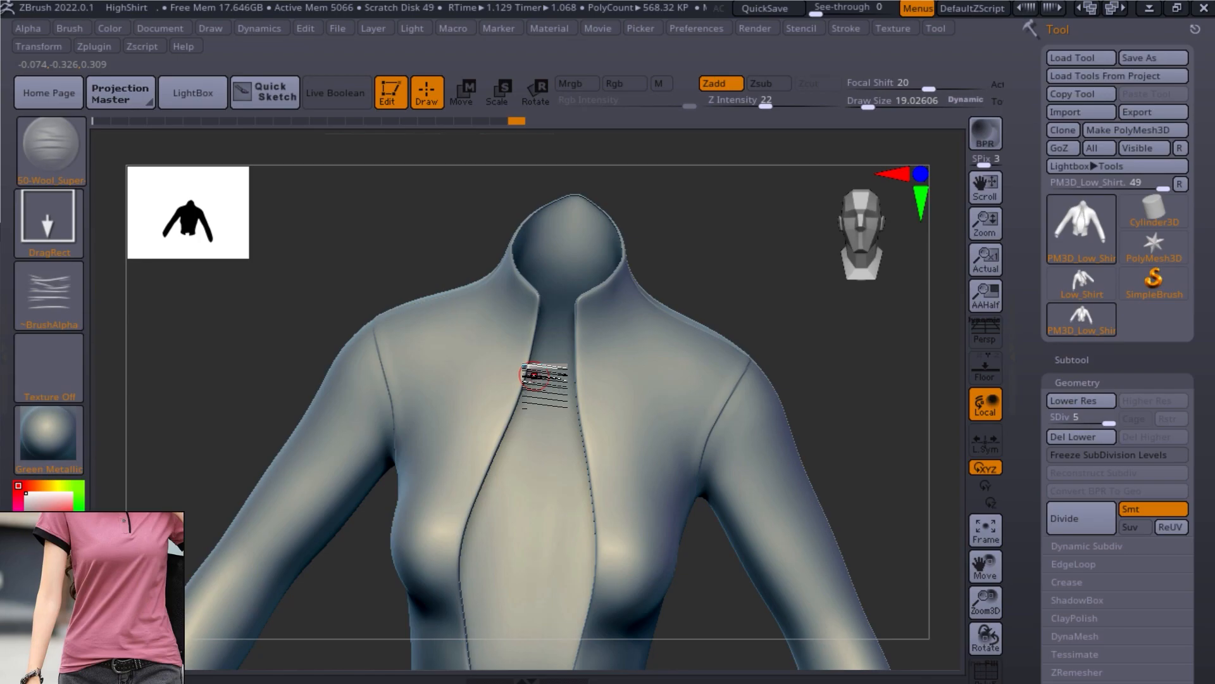
{"action": "mouse_move", "coordinate": [773, 388]}
{"action": "left_mouse_down"}
{"action": "mouse_move", "coordinate": [792, 347]}
{"action": "mouse_move", "coordinate": [756, 331]}
{"action": "left_mouse_up"}
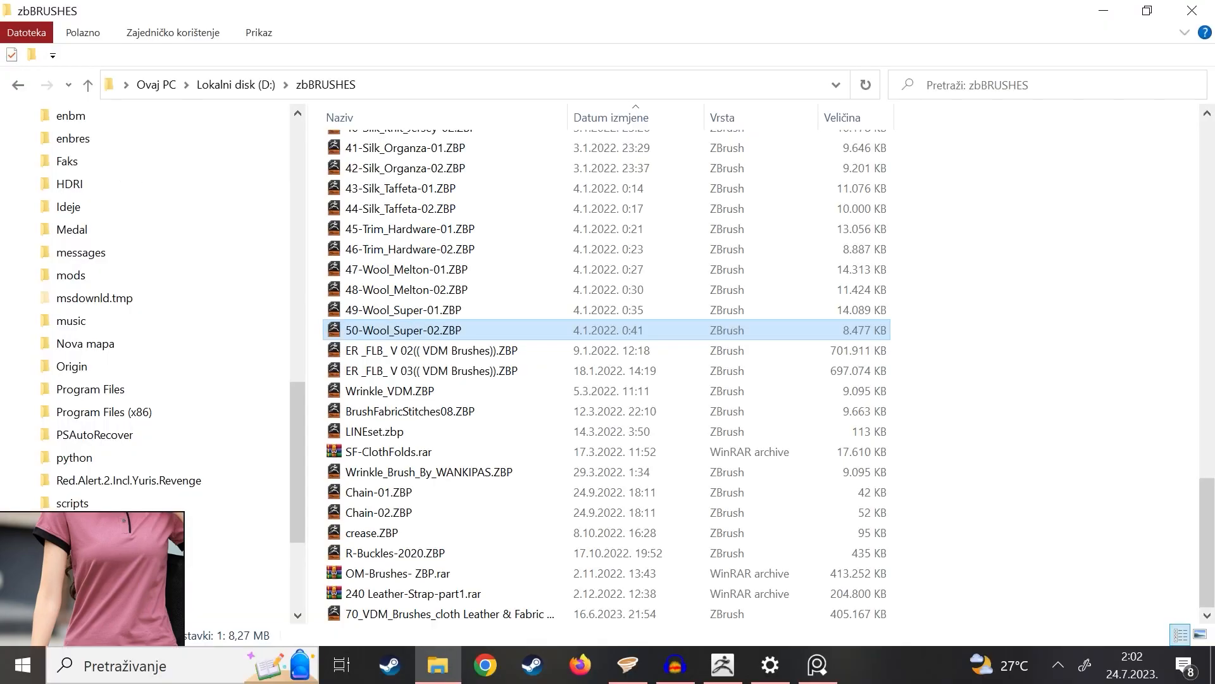
Step: Reload the 70_VDM_Brushes cloth Leather & Fabric file from the zbBRUSHES folder and return to ZBrush
{"action": "left_click", "coordinate": [401, 595]}
{"action": "double_click", "coordinate": [401, 614]}
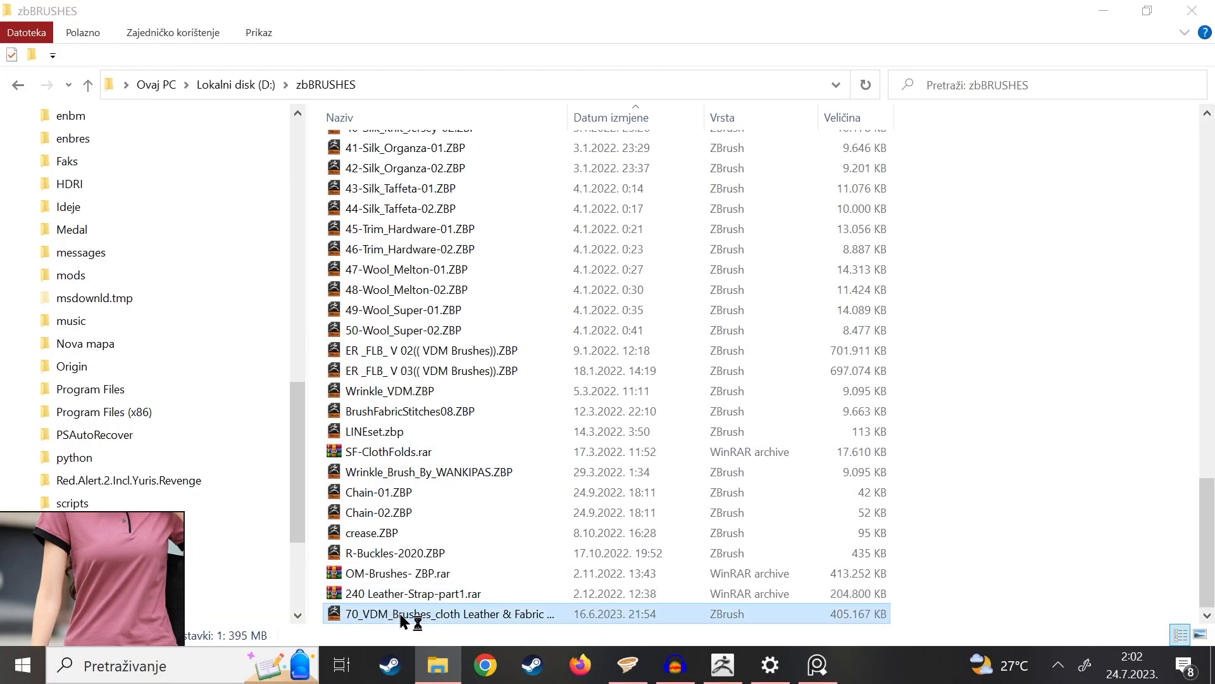
{"action": "left_click", "coordinate": [1103, 10]}
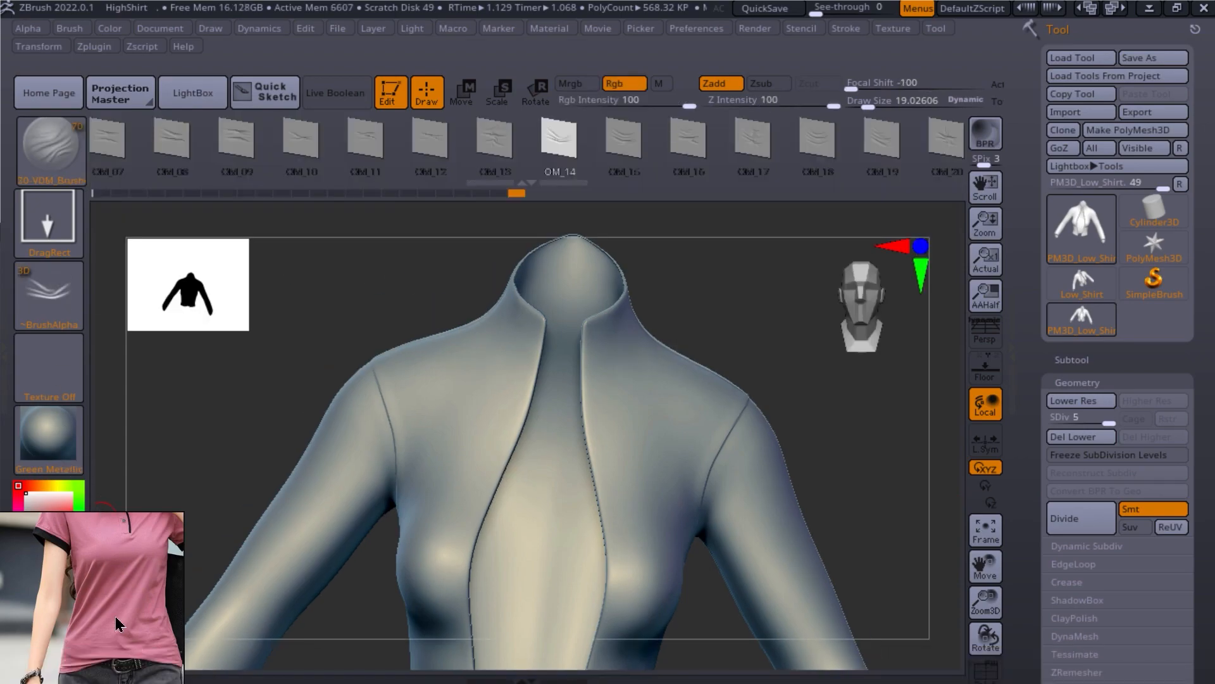
Step: Bring the other shirt reference photos into view and compare them with the model's front
{"action": "scroll", "coordinate": [117, 617], "scroll_direction": "down", "scroll_amount": 5}
{"action": "middle_click_drag", "start_coordinate": [107, 629], "coordinate": [107, 557]}
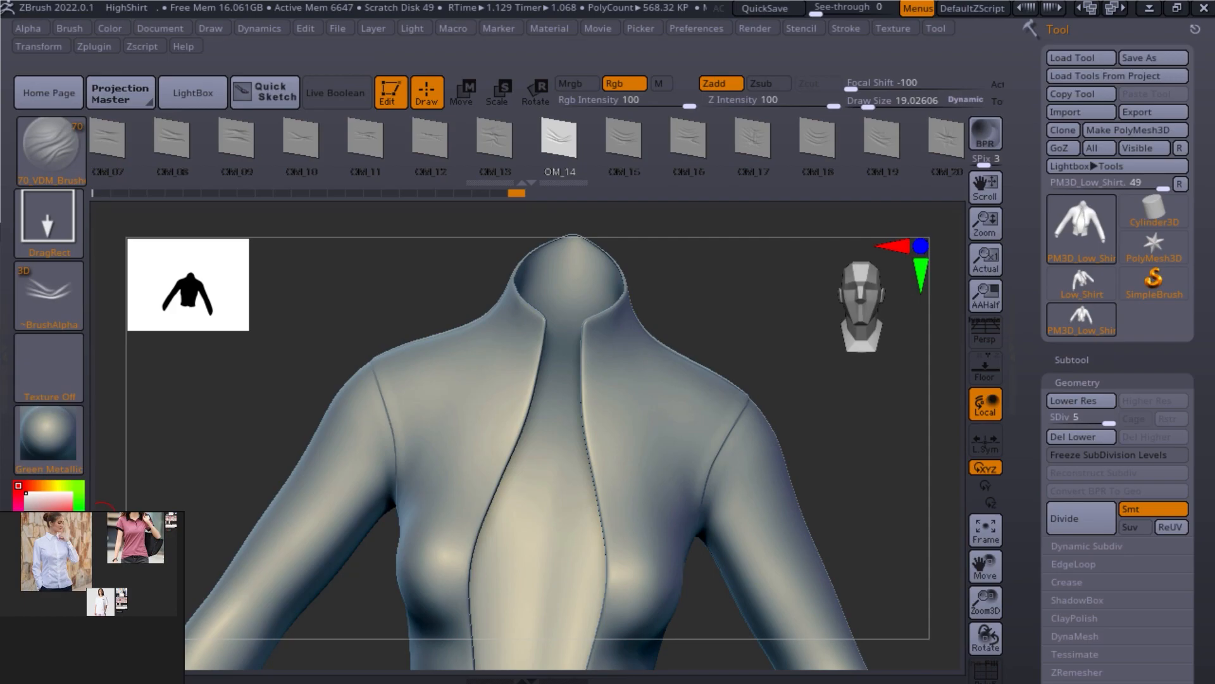
{"action": "left_click_drag", "start_coordinate": [931, 509], "coordinate": [876, 473]}
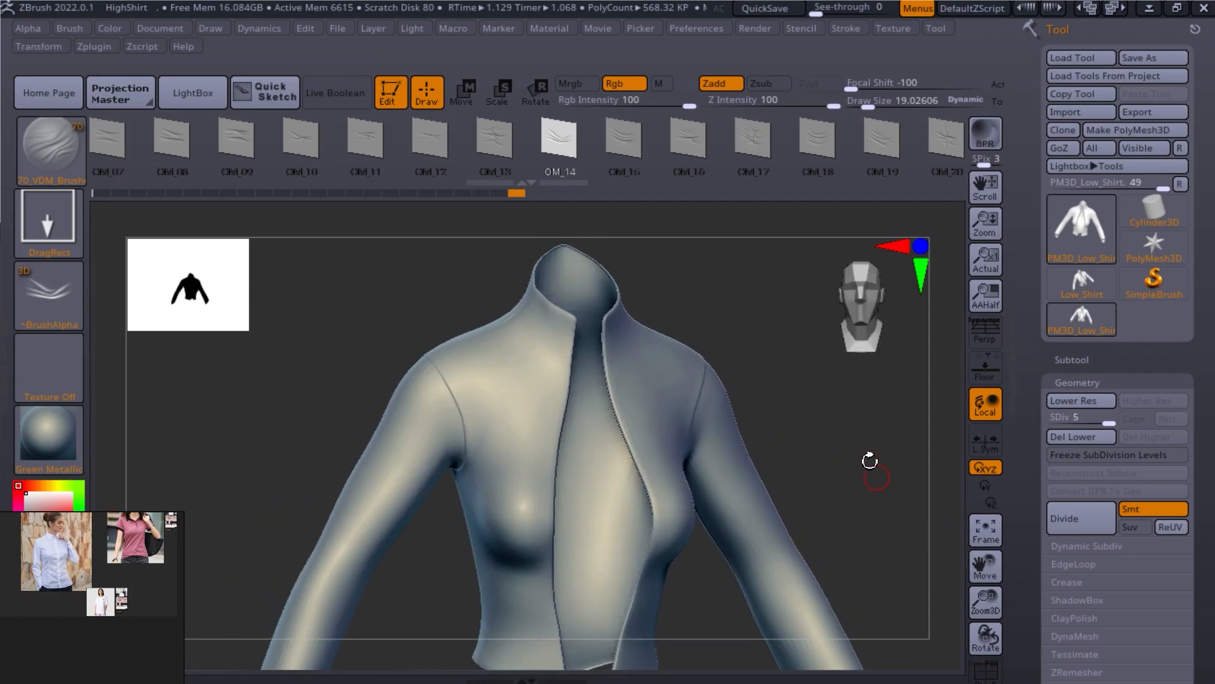
Step: Select the OM_16 VDM wrinkle and place it across both sleeves at the elbows
{"action": "left_click", "coordinate": [666, 150]}
{"action": "mouse_move", "coordinate": [827, 442]}
{"action": "left_mouse_down"}
{"action": "mouse_move", "coordinate": [768, 401]}
{"action": "mouse_move", "coordinate": [700, 434]}
{"action": "left_mouse_up"}
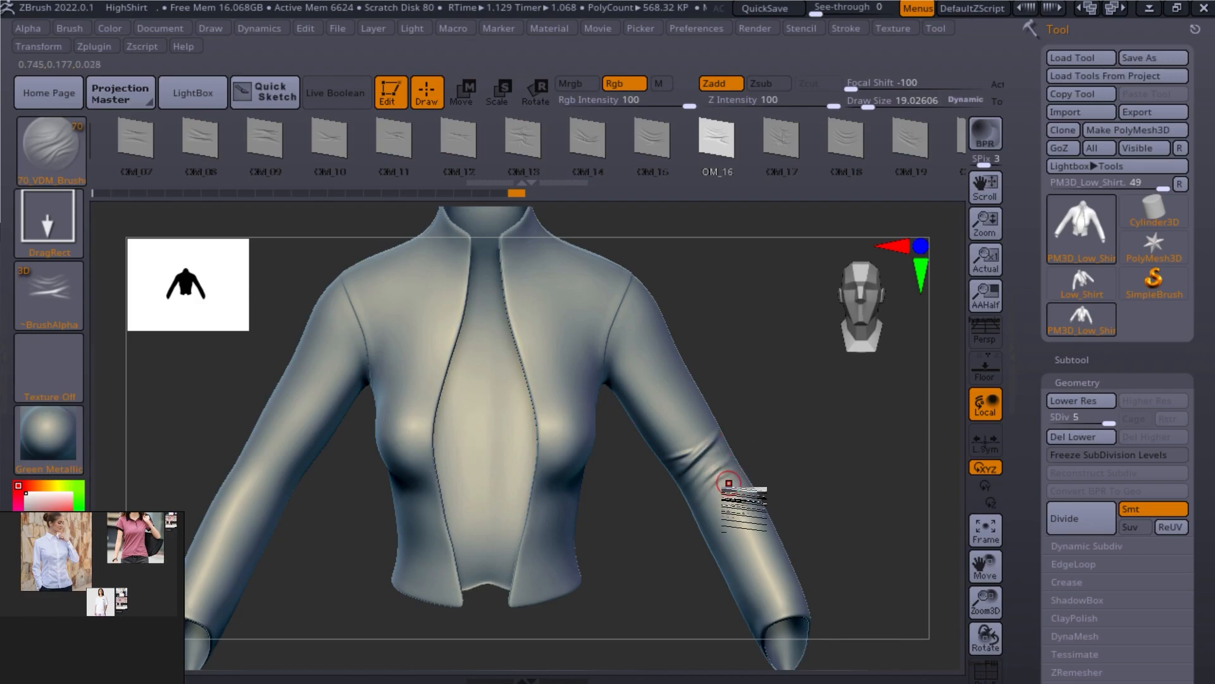
{"action": "left_click_drag", "start_coordinate": [760, 473], "coordinate": [814, 466], "text": "alt"}
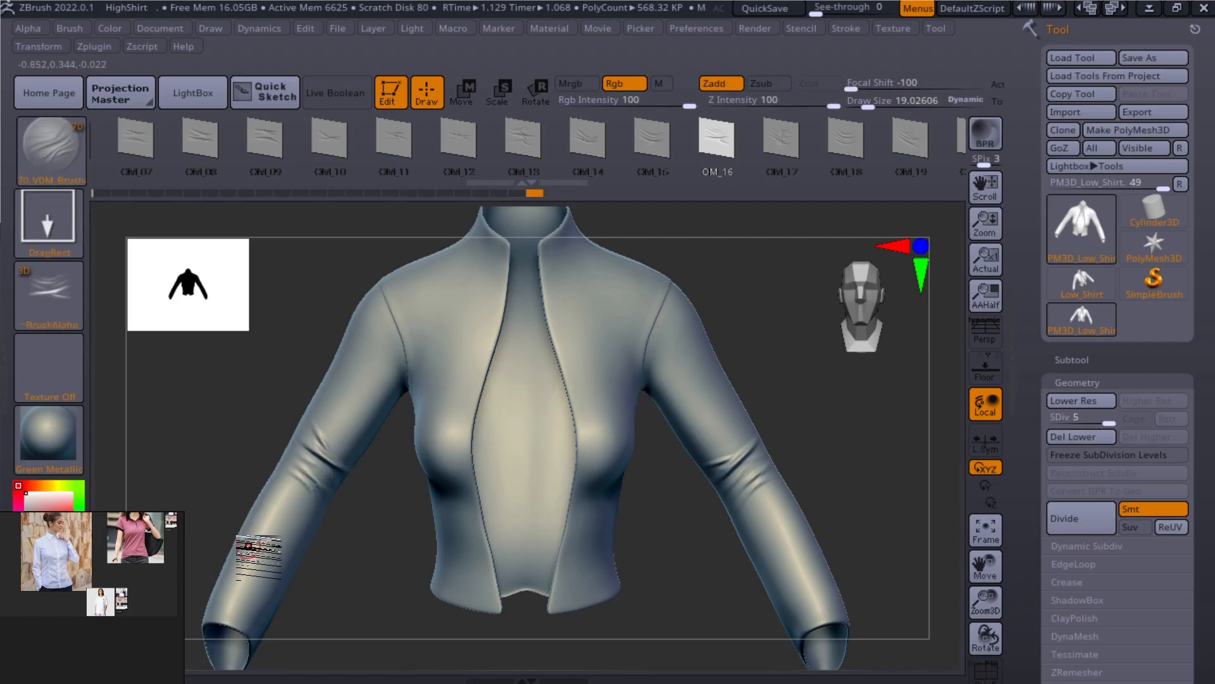
Step: Try the OM_32 and OM_33 VDM wrinkles on the sleeves' elbows, and undo the wrinkles placed there
{"action": "left_click", "coordinate": [780, 139]}
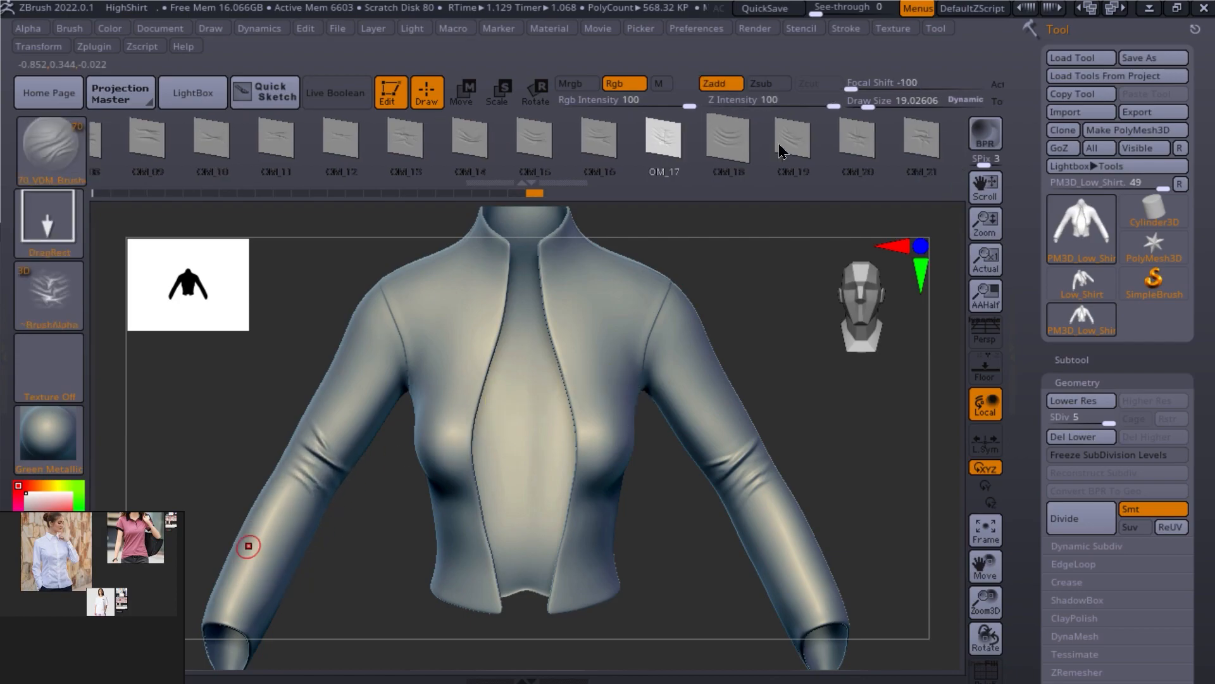
{"action": "left_click", "coordinate": [862, 140]}
{"action": "left_click", "coordinate": [862, 139]}
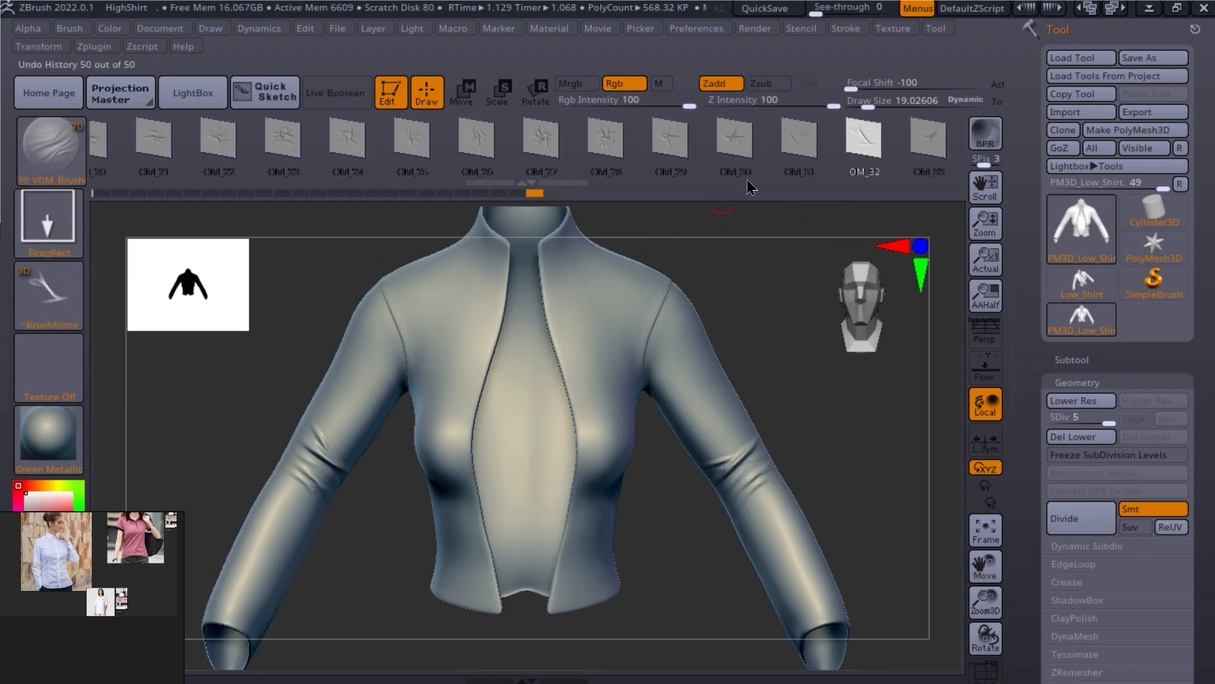
{"action": "left_click", "coordinate": [836, 140]}
{"action": "left_click_drag", "start_coordinate": [751, 484], "coordinate": [833, 528]}
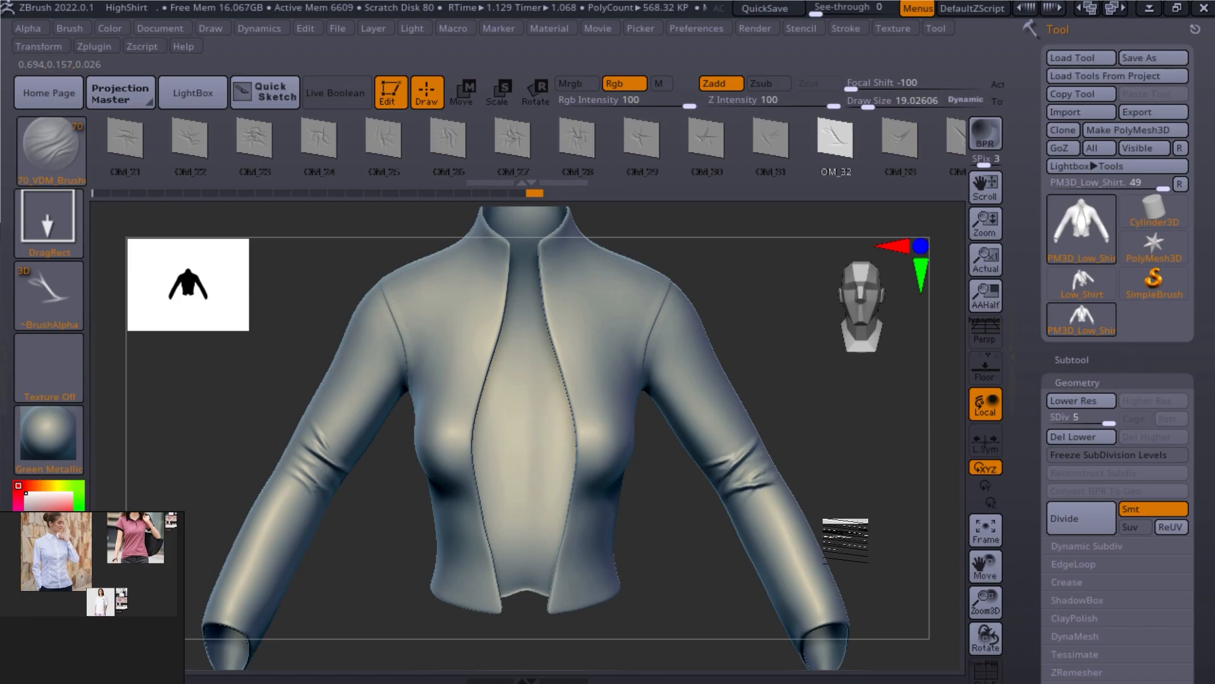
{"action": "left_click_drag", "start_coordinate": [297, 426], "coordinate": [289, 392]}
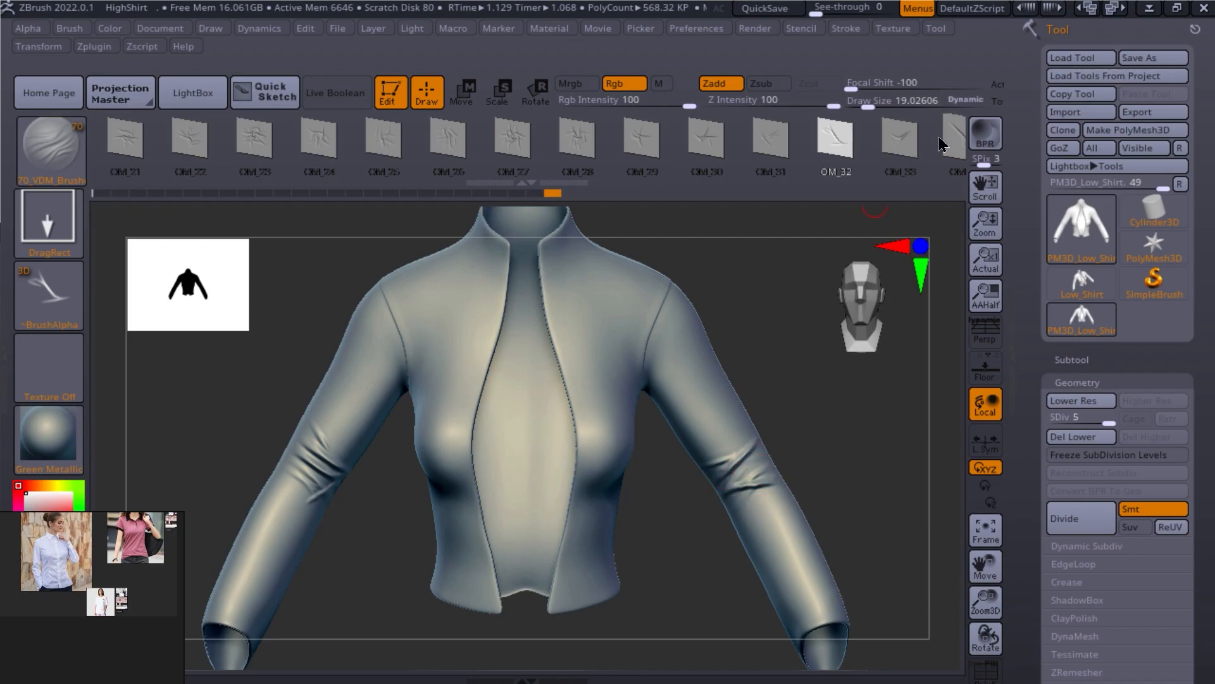
{"action": "left_click", "coordinate": [913, 159]}
{"action": "mouse_move", "coordinate": [792, 475]}
{"action": "left_mouse_down"}
{"action": "mouse_move", "coordinate": [858, 429]}
{"action": "mouse_move", "coordinate": [848, 412]}
{"action": "mouse_move", "coordinate": [719, 520]}
{"action": "mouse_move", "coordinate": [692, 496]}
{"action": "mouse_move", "coordinate": [723, 503]}
{"action": "mouse_move", "coordinate": [686, 542]}
{"action": "mouse_move", "coordinate": [654, 542]}
{"action": "mouse_move", "coordinate": [664, 506]}
{"action": "left_mouse_up"}
{"action": "mouse_move", "coordinate": [710, 542]}
{"action": "left_mouse_down"}
{"action": "mouse_move", "coordinate": [665, 510]}
{"action": "mouse_move", "coordinate": [709, 560]}
{"action": "mouse_move", "coordinate": [686, 515]}
{"action": "mouse_move", "coordinate": [599, 510]}
{"action": "mouse_move", "coordinate": [537, 561]}
{"action": "mouse_move", "coordinate": [616, 517]}
{"action": "mouse_move", "coordinate": [556, 502]}
{"action": "mouse_move", "coordinate": [677, 430]}
{"action": "mouse_move", "coordinate": [543, 506]}
{"action": "left_mouse_up"}
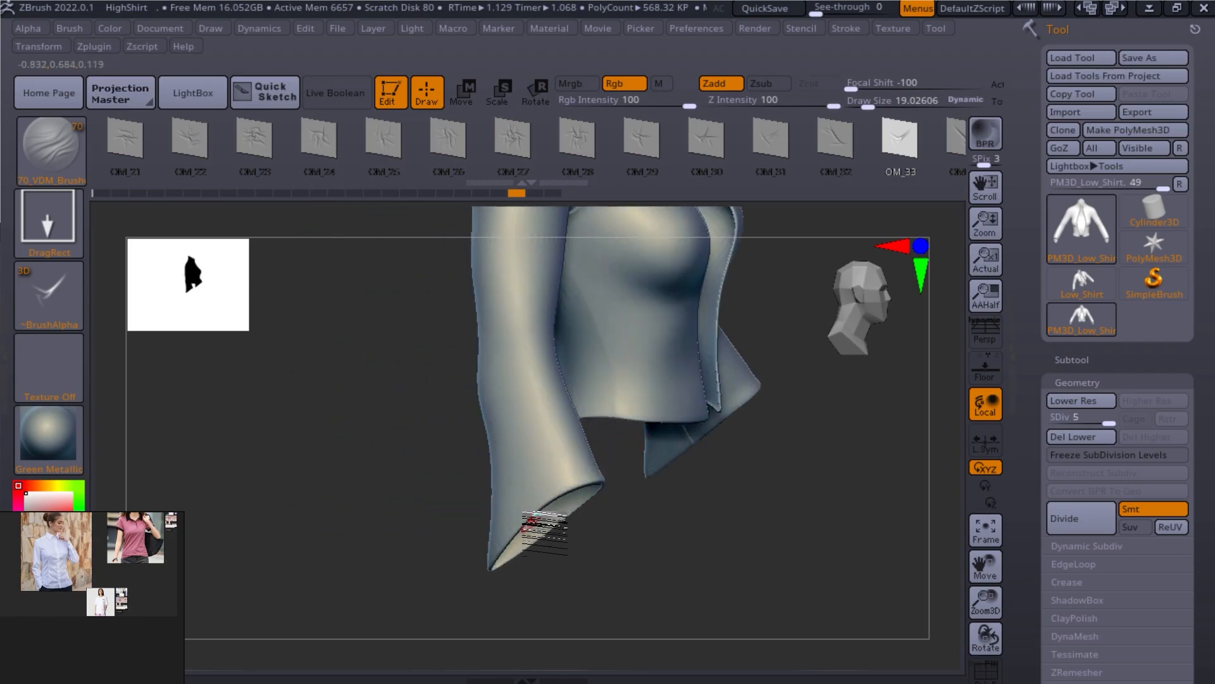
{"action": "left_click_drag", "start_coordinate": [683, 538], "coordinate": [479, 503]}
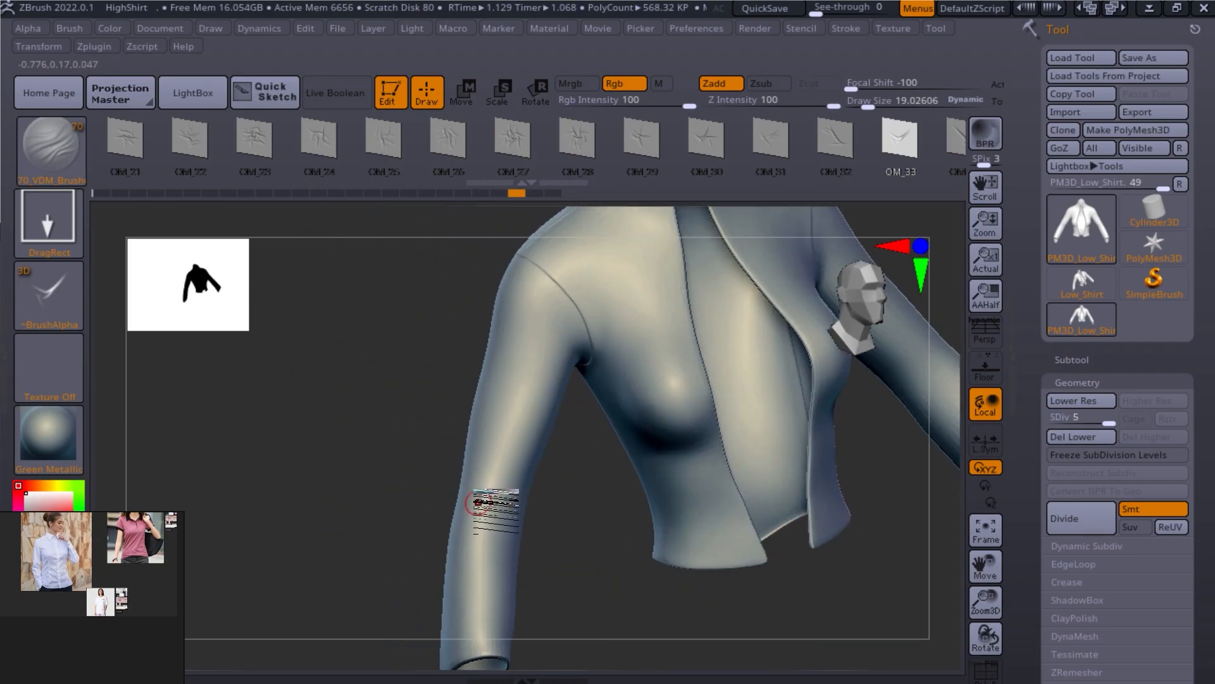
Step: Try the OM_32 and OM_29 VDM wrinkles on the back of the right sleeve's elbow
{"action": "left_click", "coordinate": [837, 149]}
{"action": "mouse_move", "coordinate": [587, 505]}
{"action": "left_mouse_down"}
{"action": "mouse_move", "coordinate": [601, 505]}
{"action": "mouse_move", "coordinate": [595, 514]}
{"action": "mouse_move", "coordinate": [681, 486]}
{"action": "left_mouse_up"}
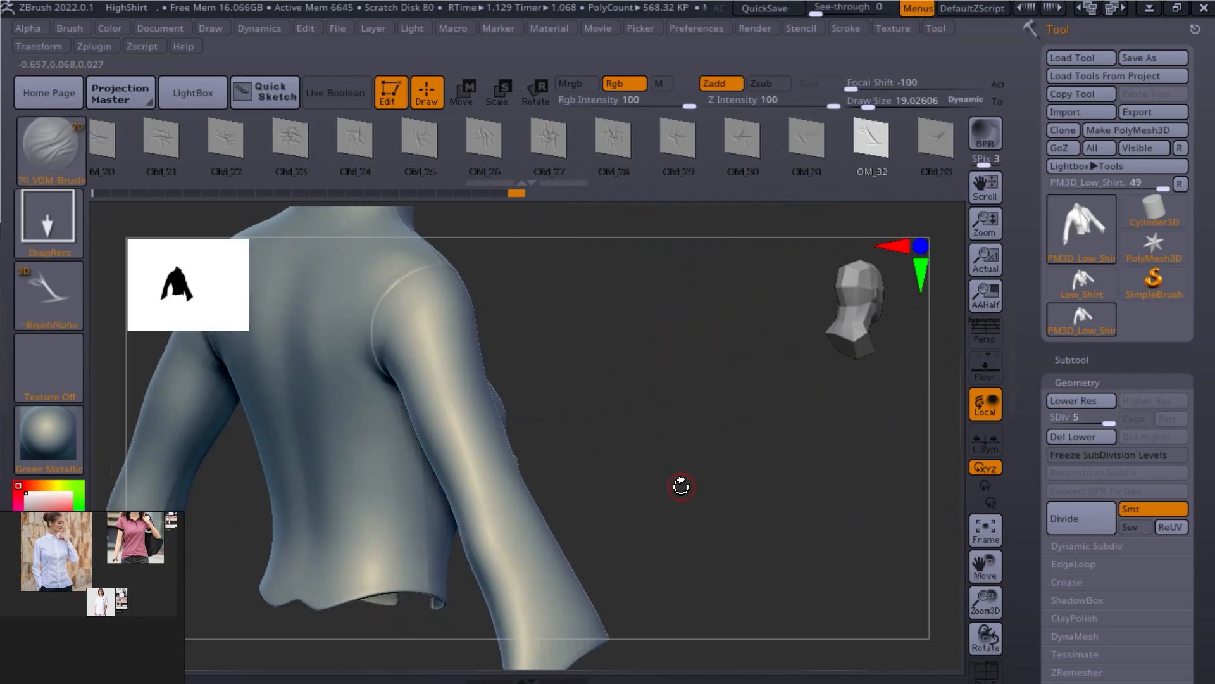
{"action": "mouse_move", "coordinate": [544, 493]}
{"action": "left_mouse_down"}
{"action": "mouse_move", "coordinate": [629, 467]}
{"action": "mouse_move", "coordinate": [504, 476]}
{"action": "mouse_move", "coordinate": [555, 526]}
{"action": "left_mouse_up"}
{"action": "key", "text": "ctrl+z"}
{"action": "left_click", "coordinate": [684, 140]}
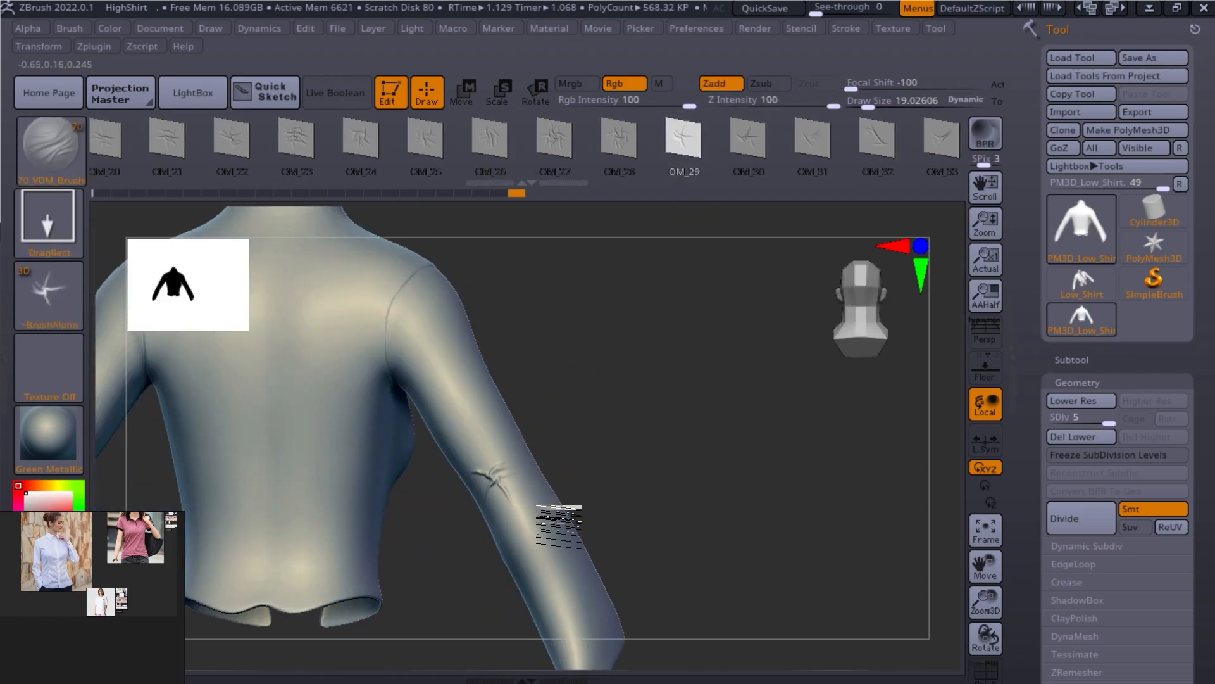
{"action": "left_click_drag", "start_coordinate": [663, 484], "coordinate": [708, 420]}
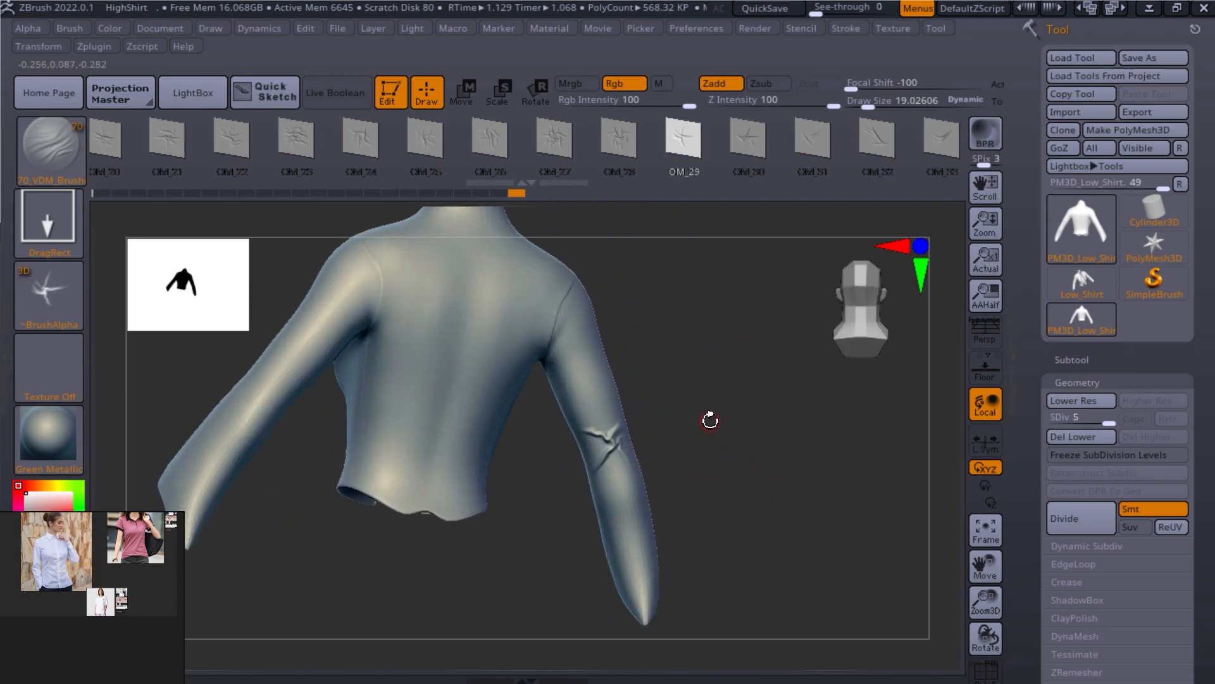
Step: Select the OM_17 VDM wrinkle, set Z Intensity to 47 and place it on the back of both elbows
{"action": "scroll", "coordinate": [778, 152], "scroll_direction": "up", "scroll_amount": 3}
{"action": "left_click", "coordinate": [510, 139]}
{"action": "left_click", "coordinate": [463, 157]}
{"action": "left_click_drag", "start_coordinate": [601, 437], "coordinate": [732, 454]}
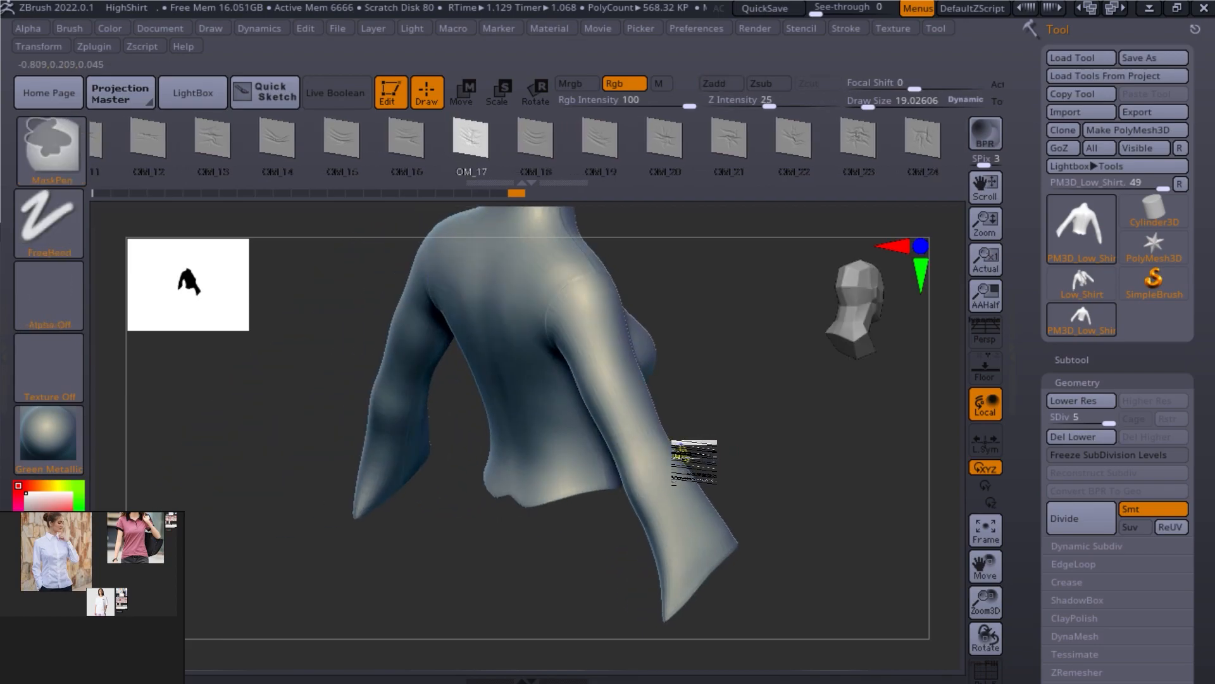
{"action": "left_click_drag", "start_coordinate": [814, 103], "coordinate": [773, 104]}
{"action": "left_click_drag", "start_coordinate": [785, 469], "coordinate": [791, 428]}
{"action": "mouse_move", "coordinate": [706, 507]}
{"action": "left_mouse_down"}
{"action": "mouse_move", "coordinate": [747, 447]}
{"action": "mouse_move", "coordinate": [393, 459]}
{"action": "left_mouse_up"}
{"action": "left_click_drag", "start_coordinate": [316, 378], "coordinate": [269, 430]}
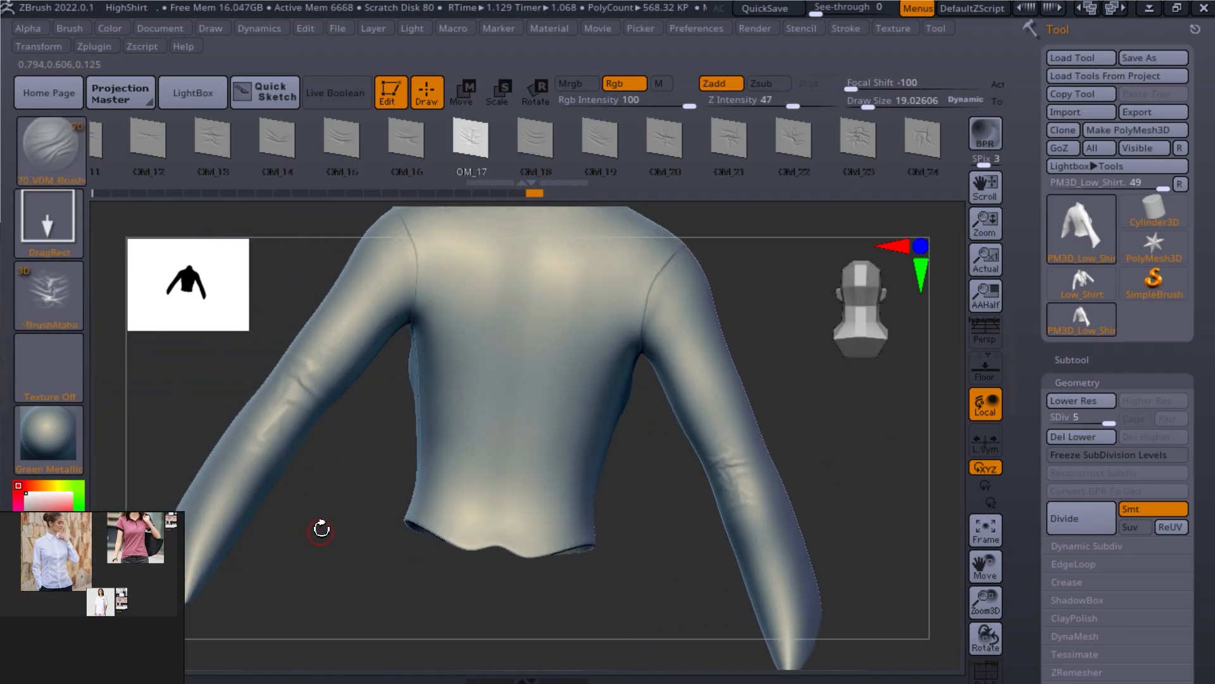
Step: Place OM_17 wrinkles along the hem of both front panels and OM_16 wrinkles along the back hem
{"action": "left_click_drag", "start_coordinate": [382, 548], "coordinate": [352, 487]}
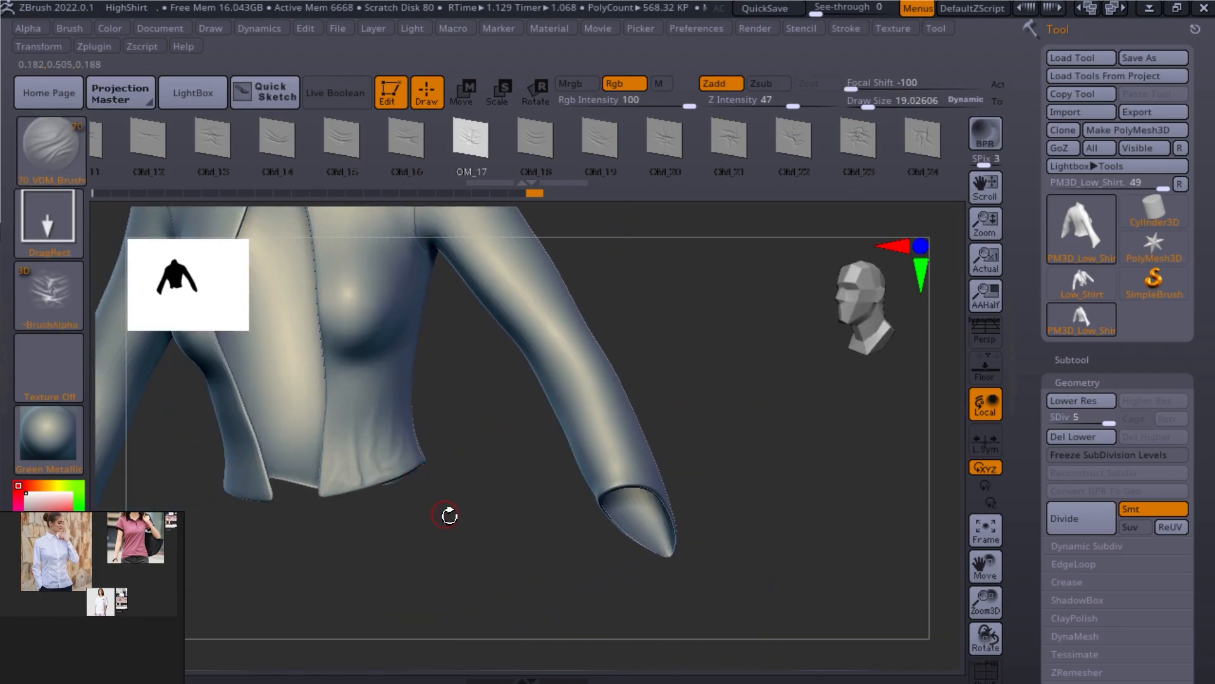
{"action": "left_click_drag", "start_coordinate": [416, 509], "coordinate": [522, 492]}
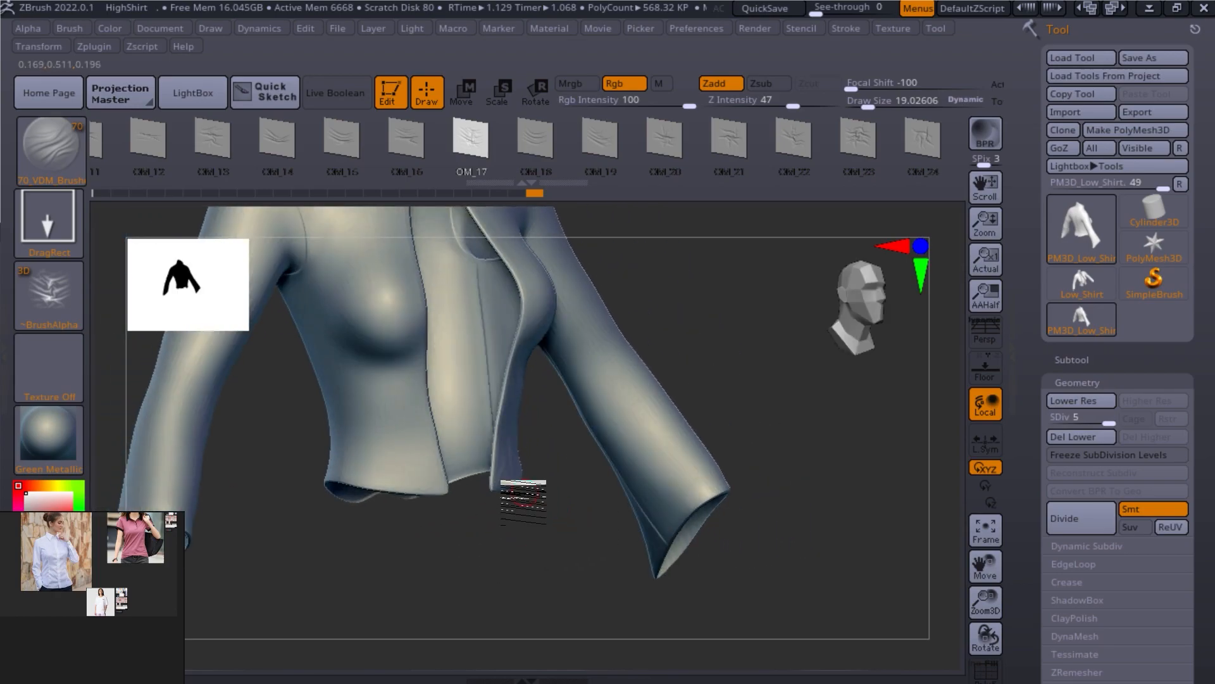
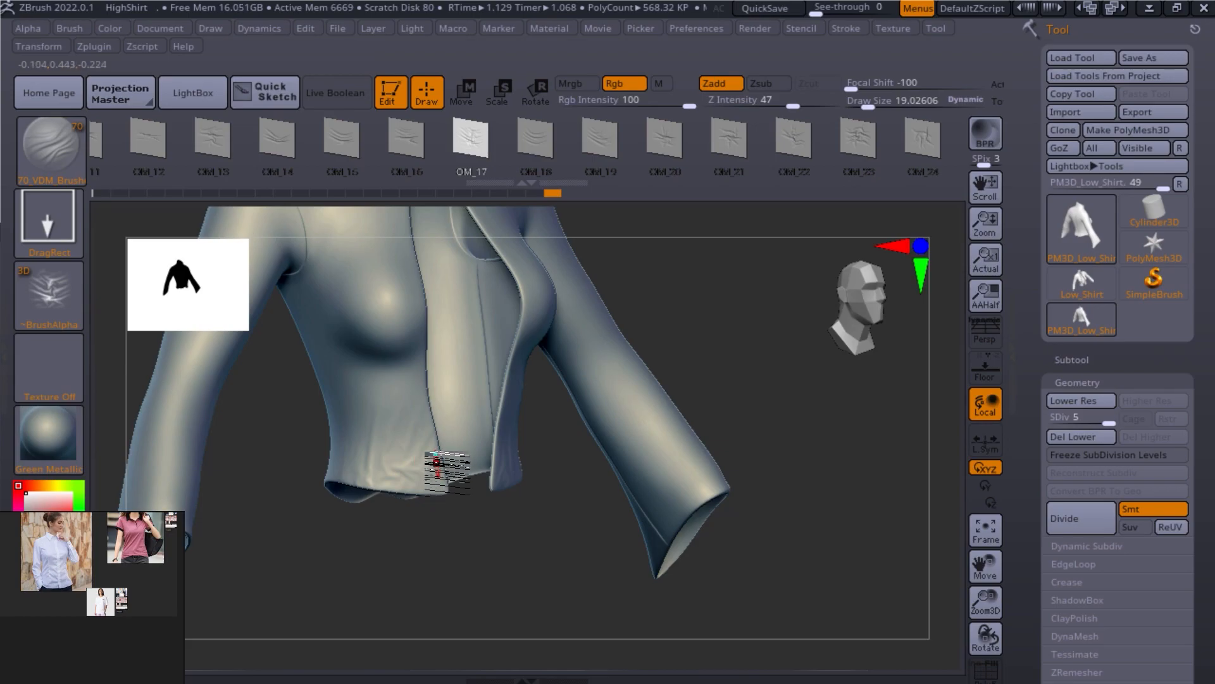
{"action": "left_click_drag", "start_coordinate": [530, 540], "coordinate": [644, 466], "text": "alt"}
{"action": "left_click_drag", "start_coordinate": [529, 467], "coordinate": [737, 447]}
{"action": "mouse_move", "coordinate": [572, 420]}
{"action": "left_mouse_down"}
{"action": "mouse_move", "coordinate": [486, 461]}
{"action": "mouse_move", "coordinate": [508, 489]}
{"action": "left_mouse_up"}
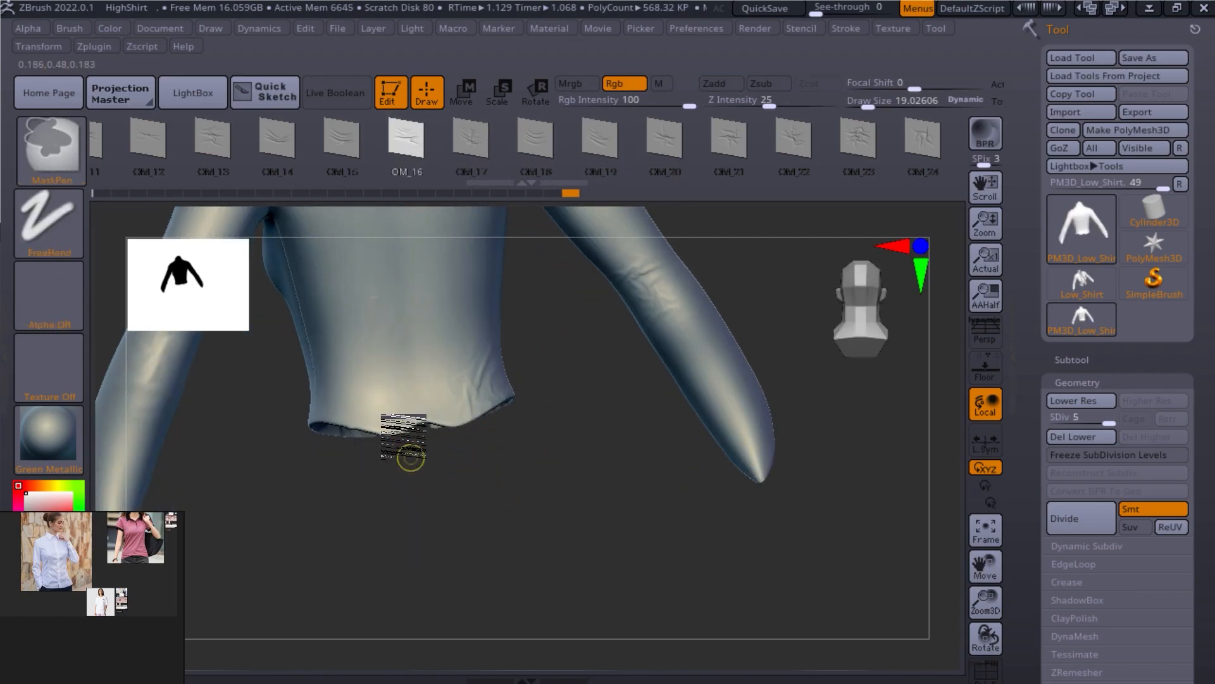
{"action": "left_click_drag", "start_coordinate": [437, 447], "coordinate": [582, 519]}
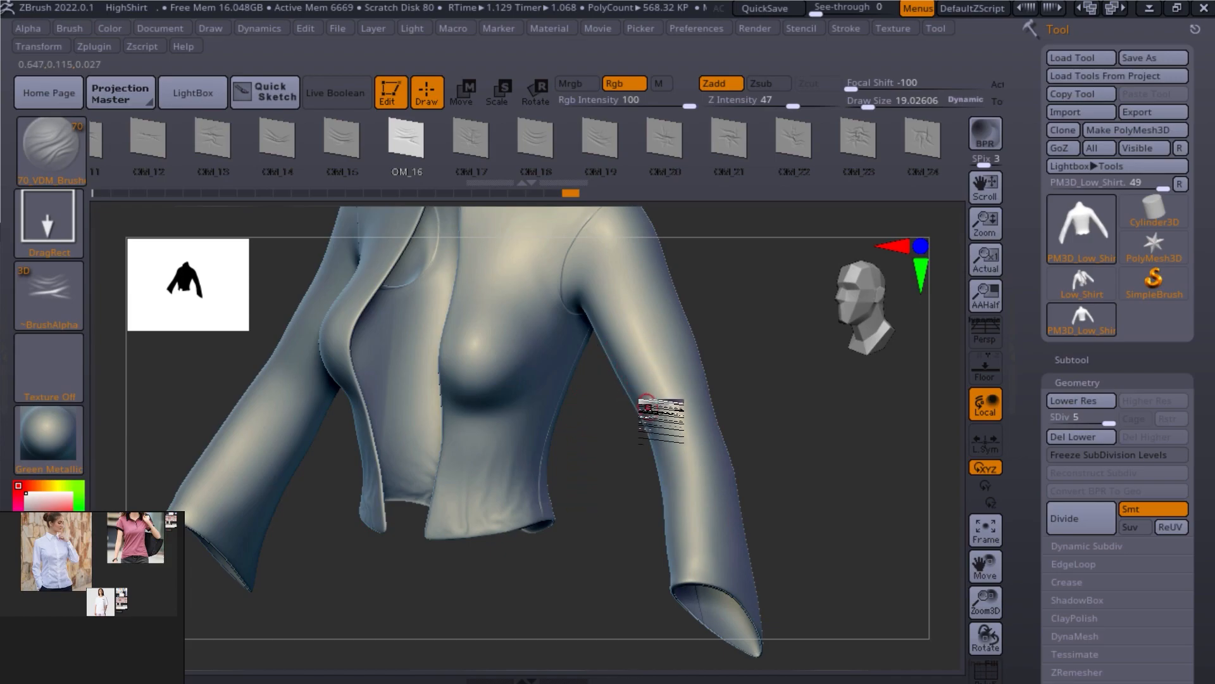
Step: Place the OM_16 wrinkle on the front of the left sleeve's elbow and undo the trial on the right sleeve
{"action": "left_click_drag", "start_coordinate": [749, 409], "coordinate": [720, 522]}
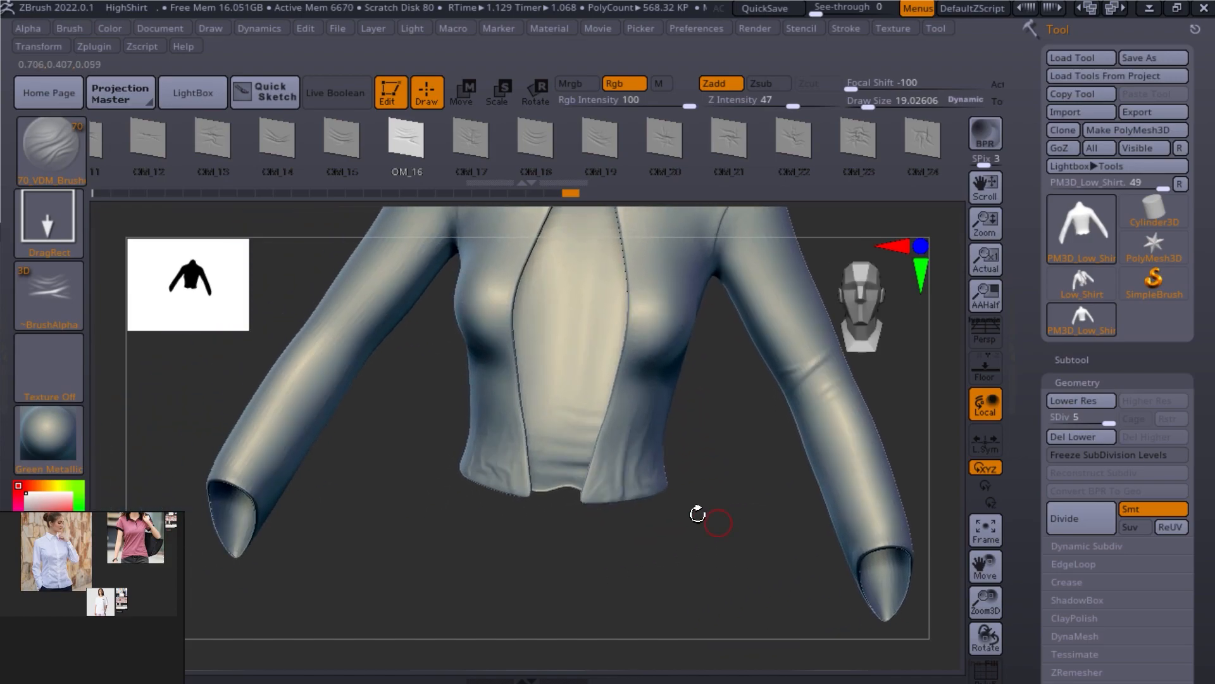
{"action": "left_click_drag", "start_coordinate": [338, 393], "coordinate": [336, 398]}
{"action": "left_click_drag", "start_coordinate": [509, 514], "coordinate": [388, 529], "text": "alt"}
{"action": "key", "text": "ctrl+z"}
Step: Try other VDM wrinkles, including OM_20, OM_10 and OM_13, on the front of the right elbow, and undo them
{"action": "left_click", "coordinate": [664, 138]}
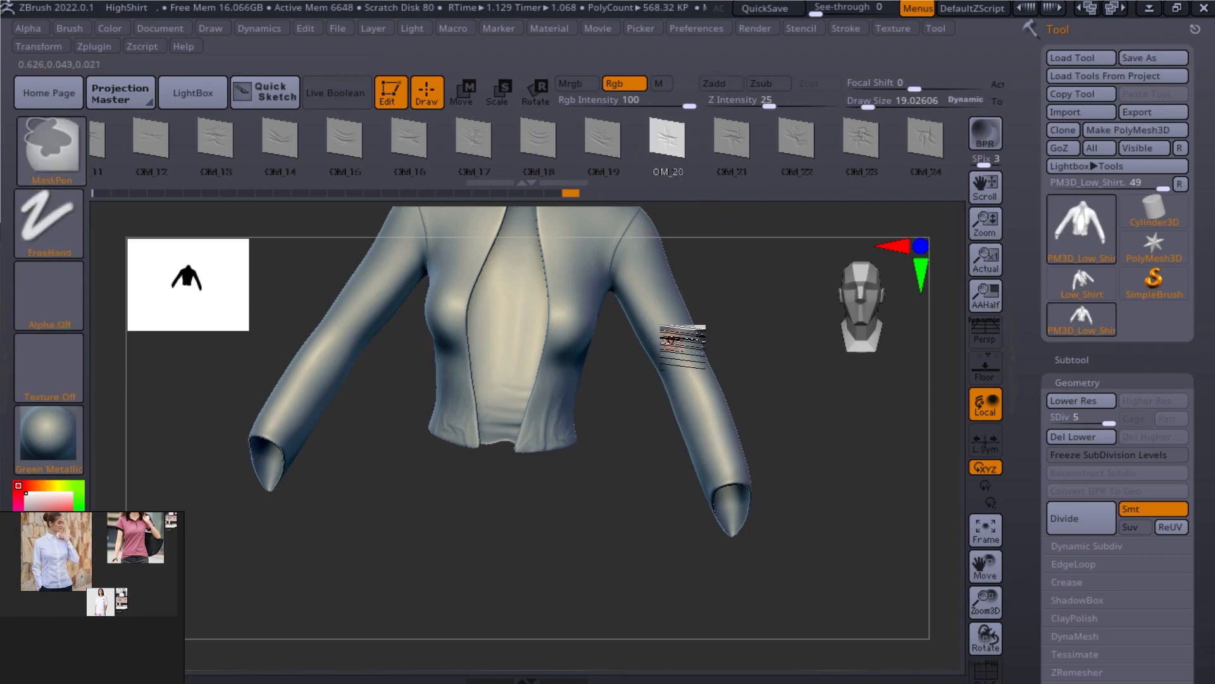
{"action": "left_click_drag", "start_coordinate": [338, 158], "coordinate": [589, 194]}
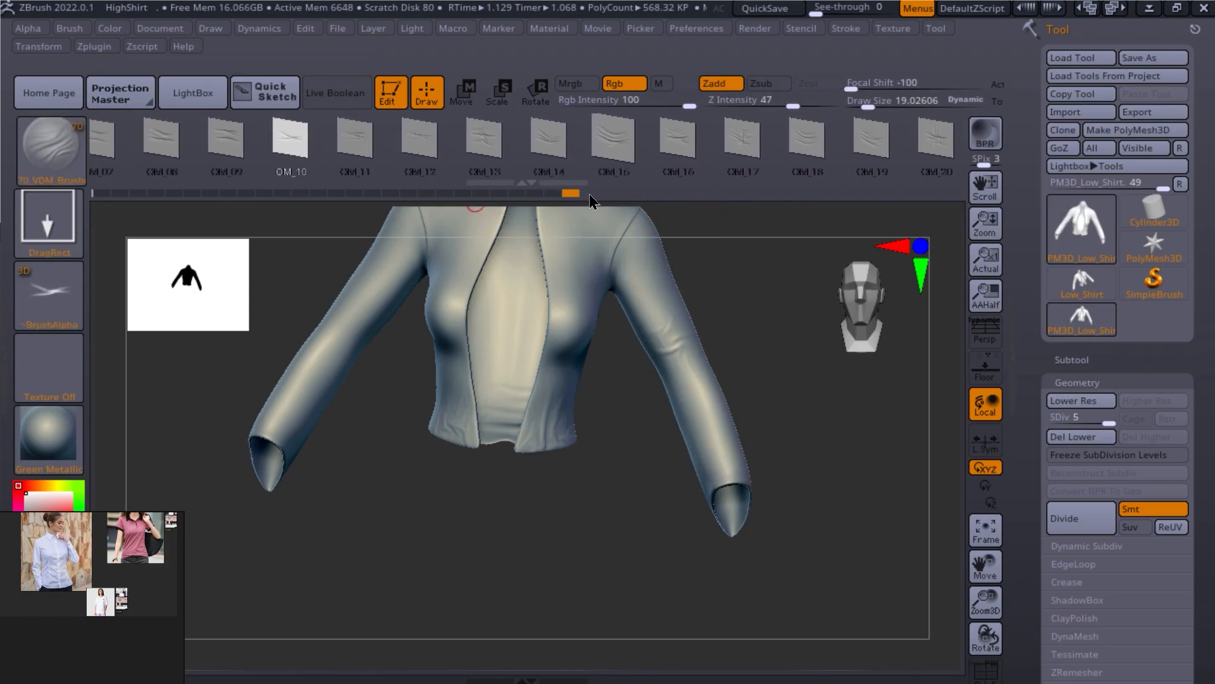
{"action": "left_click", "coordinate": [470, 150]}
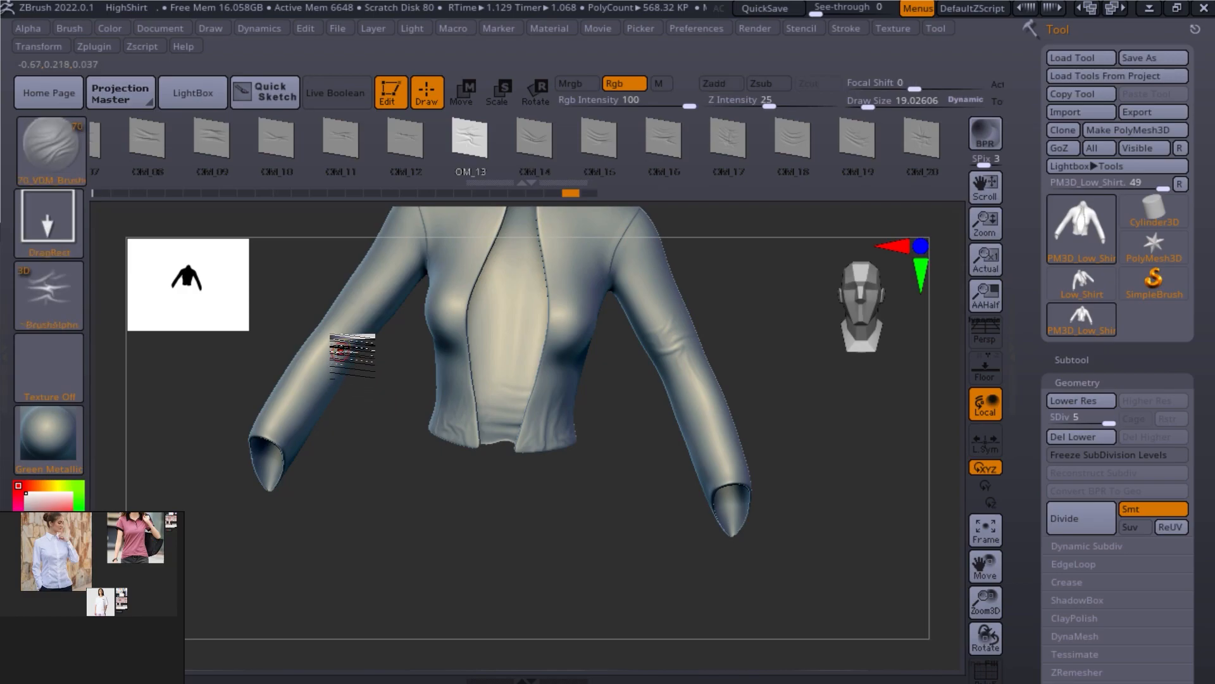
{"action": "left_click", "coordinate": [212, 139]}
{"action": "left_click", "coordinate": [812, 135]}
{"action": "left_click_drag", "start_coordinate": [294, 370], "coordinate": [293, 356]}
{"action": "key", "text": "ctrl+z"}
Step: Try the OM_28 VDM wrinkle on the front of the right elbow, and undo it
{"action": "left_click", "coordinate": [847, 137]}
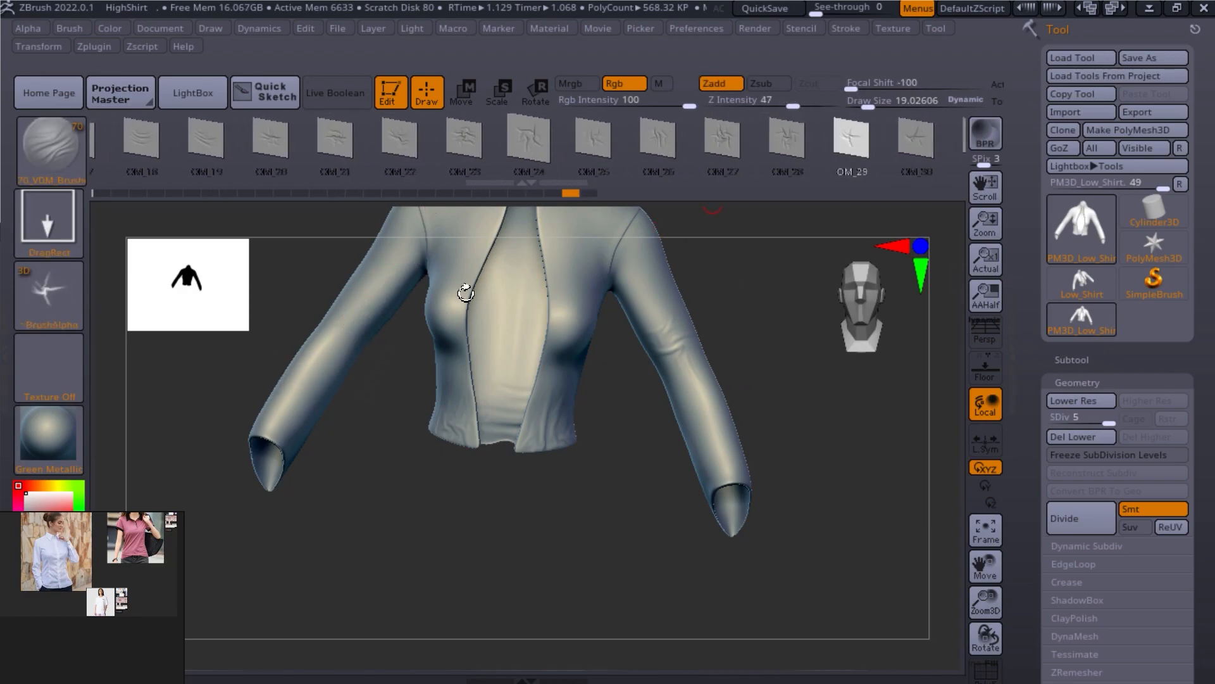
{"action": "left_click", "coordinate": [823, 137]}
{"action": "left_click", "coordinate": [440, 152]}
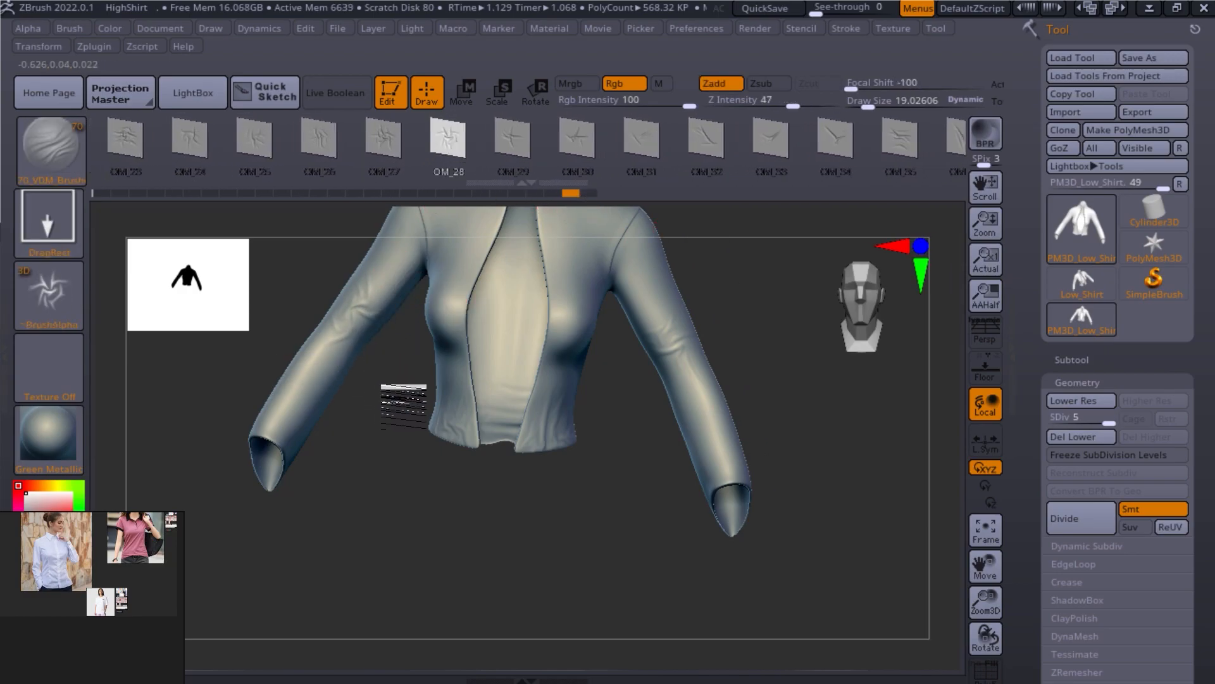
{"action": "right_click_drag", "start_coordinate": [356, 423], "coordinate": [382, 462]}
{"action": "right_click_drag", "start_coordinate": [382, 462], "coordinate": [394, 602], "text": "ctrl"}
{"action": "key", "text": "ctrl+z"}
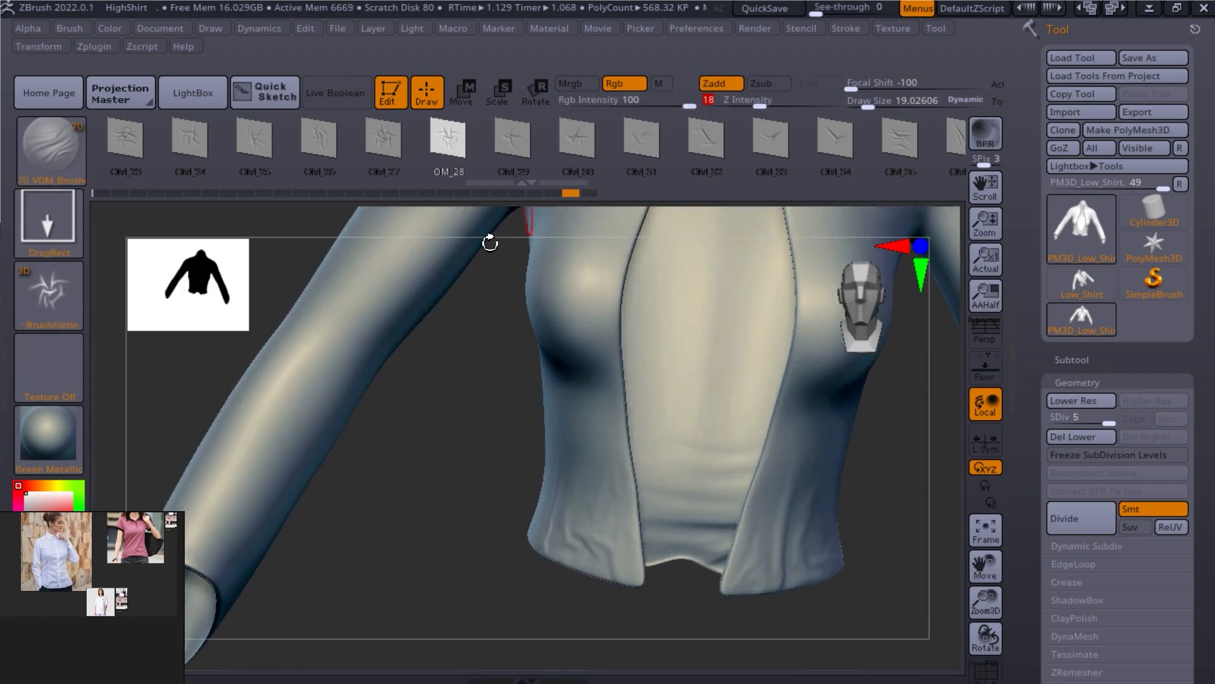
Step: Set Z Intensity to 39 and place OM_27 wrinkles along the fronts of both sleeves around the elbows and upper arms
{"action": "left_click", "coordinate": [733, 85]}
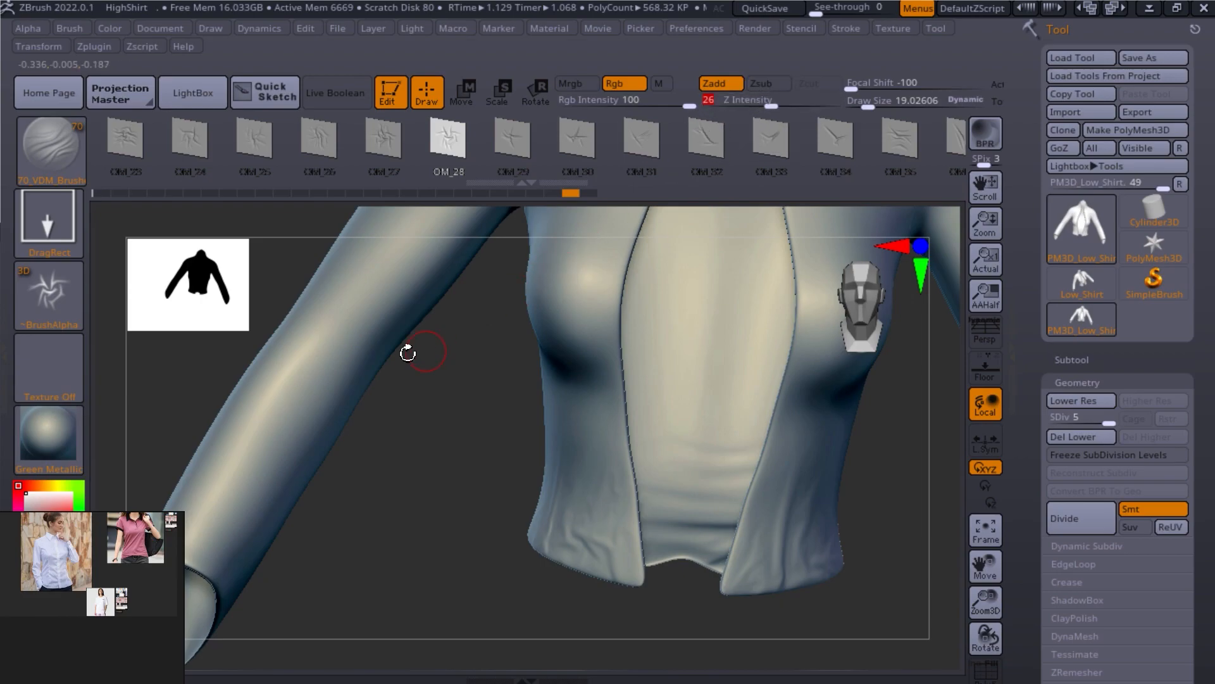
{"action": "left_click", "coordinate": [397, 155]}
{"action": "mouse_move", "coordinate": [355, 313]}
{"action": "left_mouse_down"}
{"action": "mouse_move", "coordinate": [359, 421]}
{"action": "mouse_move", "coordinate": [345, 505]}
{"action": "left_mouse_up"}
{"action": "left_click_drag", "start_coordinate": [408, 456], "coordinate": [453, 572]}
{"action": "left_click_drag", "start_coordinate": [426, 356], "coordinate": [768, 344]}
{"action": "left_click_drag", "start_coordinate": [839, 468], "coordinate": [788, 418]}
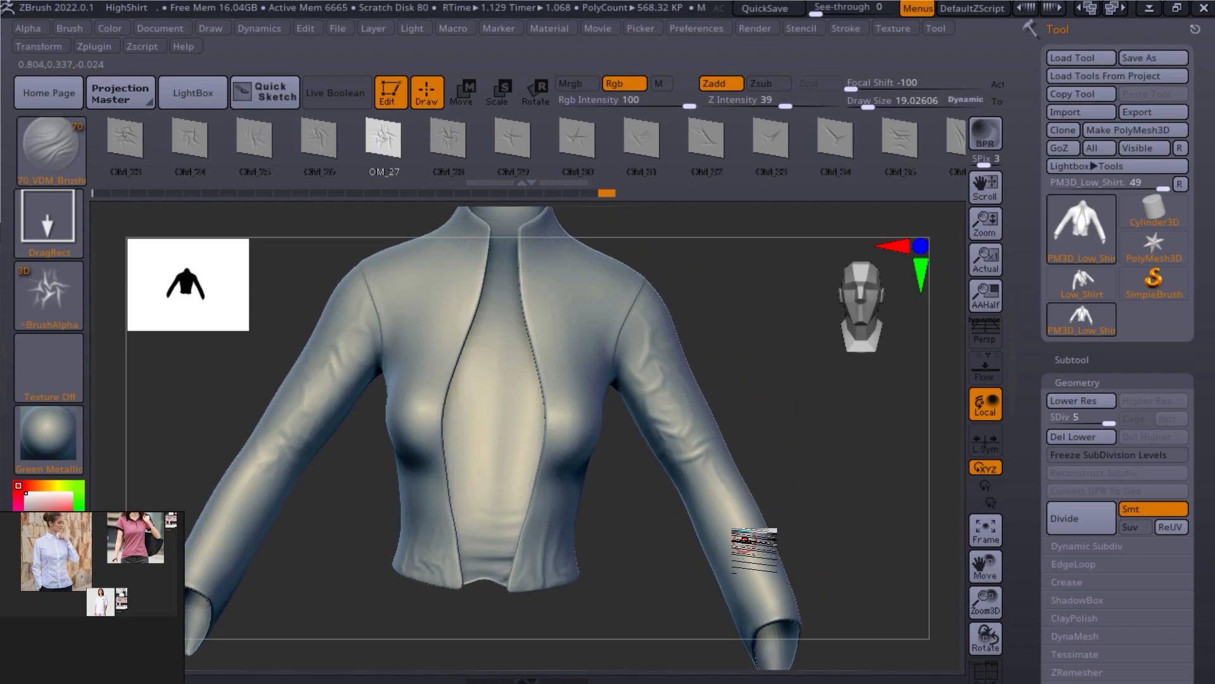
Step: Place OM_27 wrinkles on both sides of the shirt's torso below the armpits
{"action": "left_click_drag", "start_coordinate": [637, 499], "coordinate": [621, 462]}
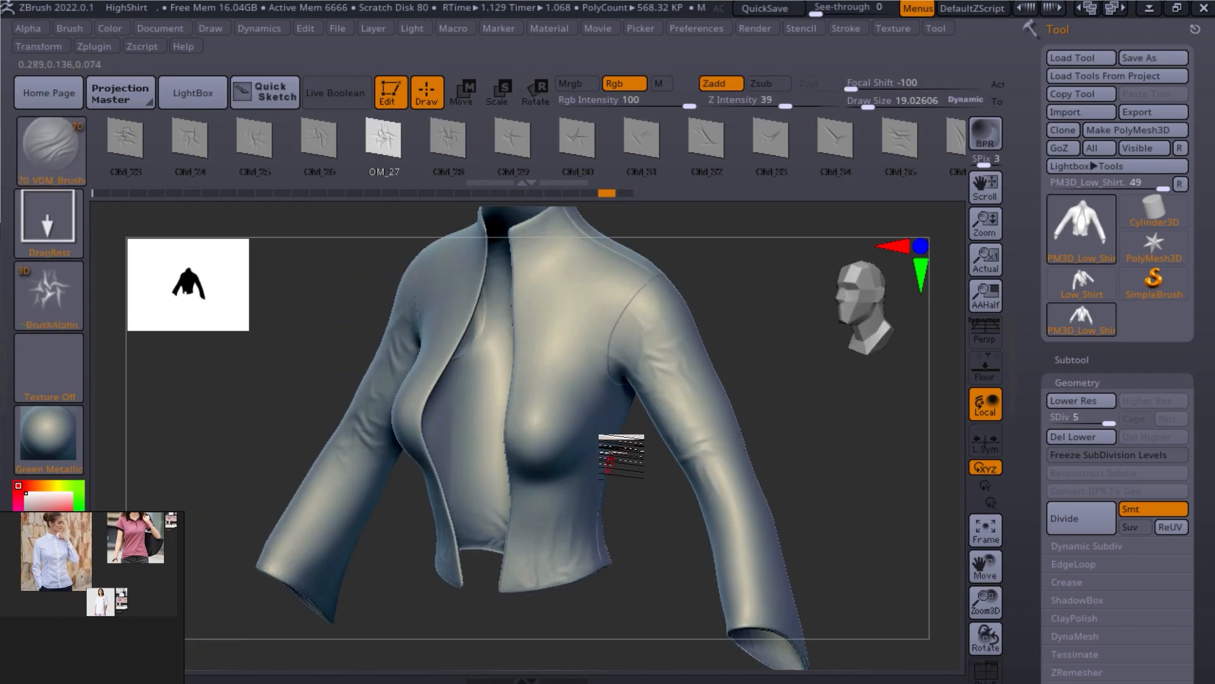
{"action": "left_click_drag", "start_coordinate": [621, 543], "coordinate": [595, 465]}
{"action": "left_click_drag", "start_coordinate": [737, 430], "coordinate": [801, 371]}
{"action": "left_click_drag", "start_coordinate": [785, 500], "coordinate": [741, 456]}
{"action": "left_click_drag", "start_coordinate": [528, 570], "coordinate": [549, 519]}
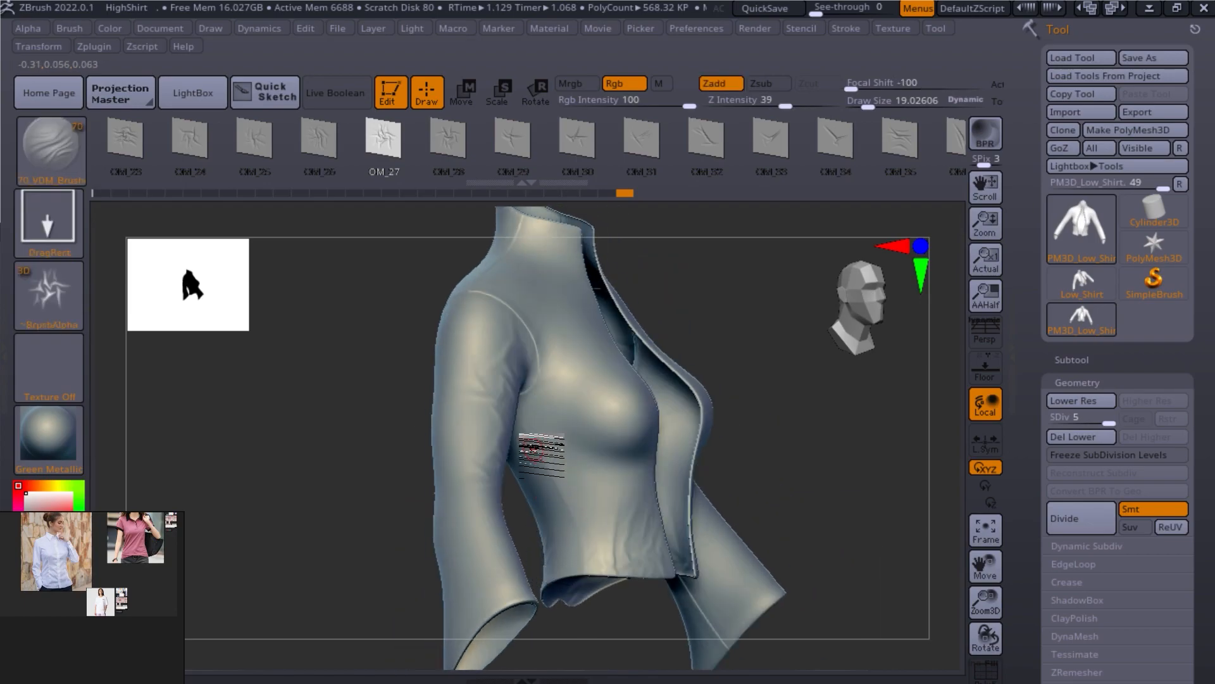
{"action": "left_click_drag", "start_coordinate": [768, 437], "coordinate": [652, 421]}
Step: Save the project over HighShirt.zpr in the Clothing folder
{"action": "key", "text": "ctrl+s"}
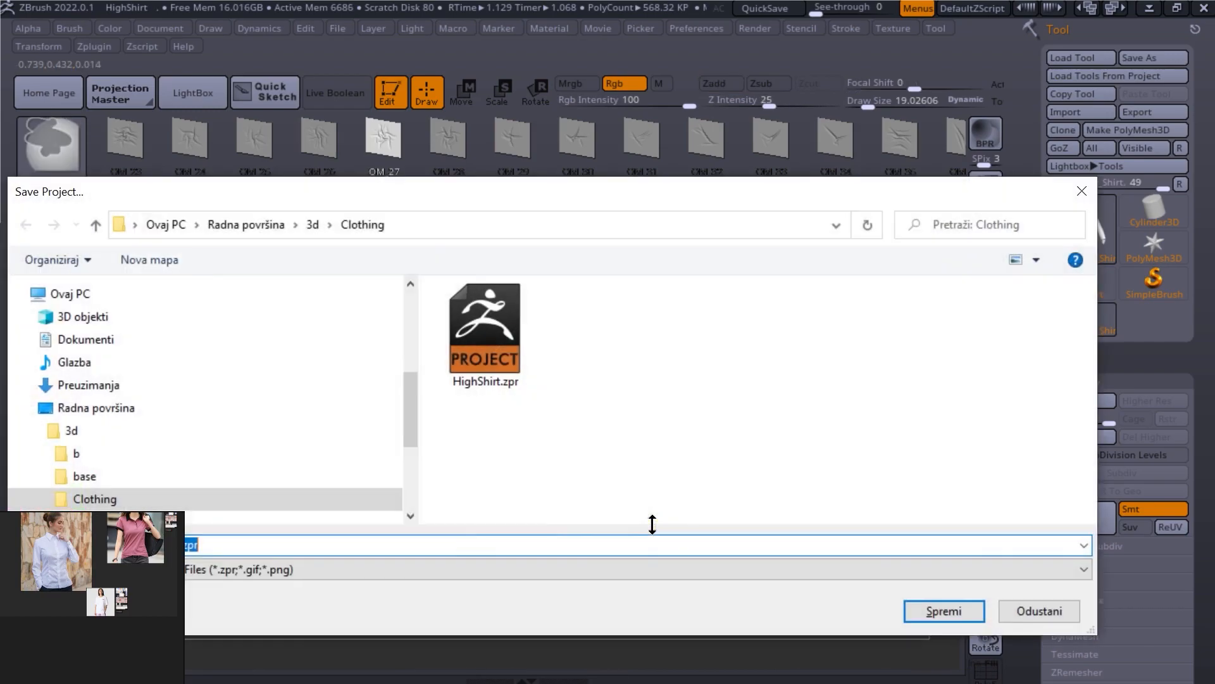
{"action": "double_click", "coordinate": [507, 352]}
{"action": "left_click", "coordinate": [656, 334]}
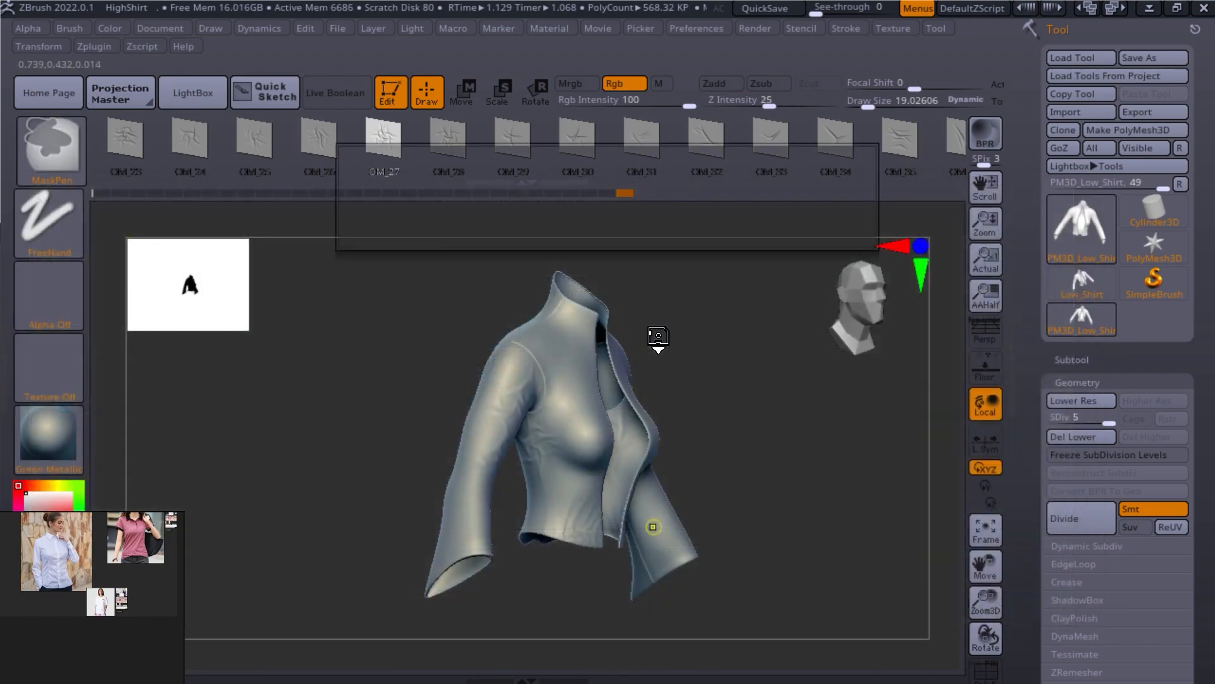
Step: Select the OM_26 VDM wrinkle, set Z Intensity to 35 and place it on the backs of the sleeves
{"action": "left_click_drag", "start_coordinate": [774, 374], "coordinate": [701, 409]}
{"action": "left_click_drag", "start_coordinate": [758, 436], "coordinate": [813, 493]}
{"action": "left_click_drag", "start_coordinate": [855, 440], "coordinate": [817, 374], "text": "alt"}
{"action": "left_click", "coordinate": [780, 140]}
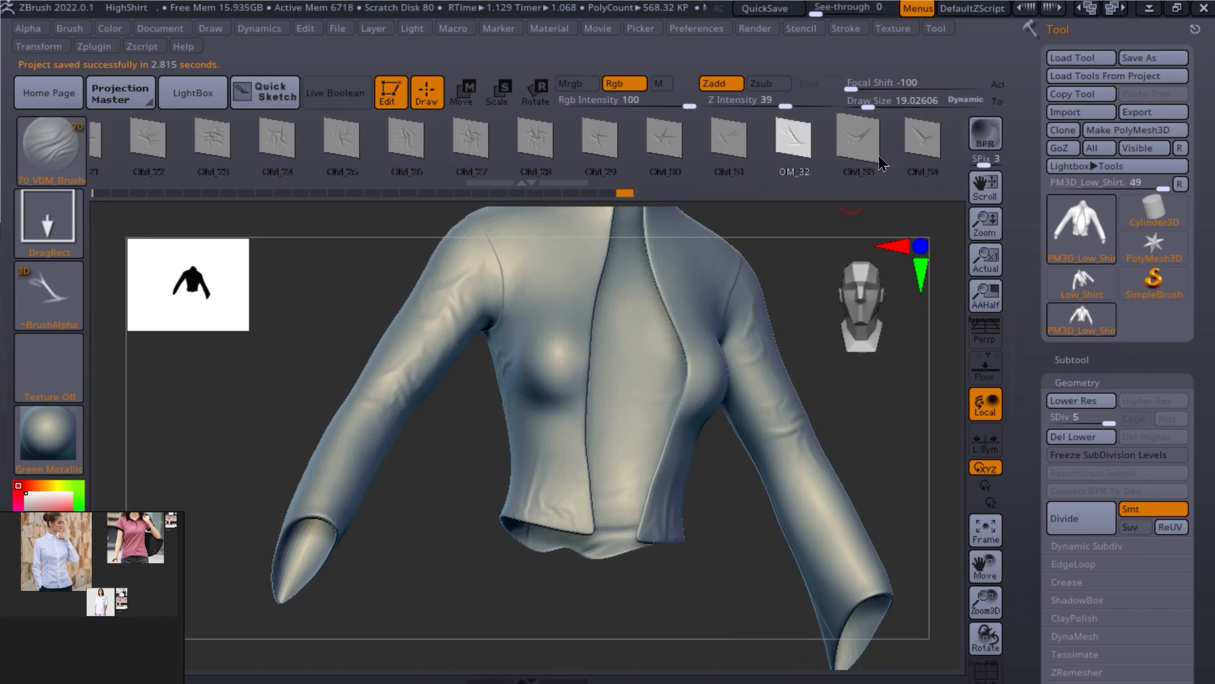
{"action": "left_click", "coordinate": [491, 150]}
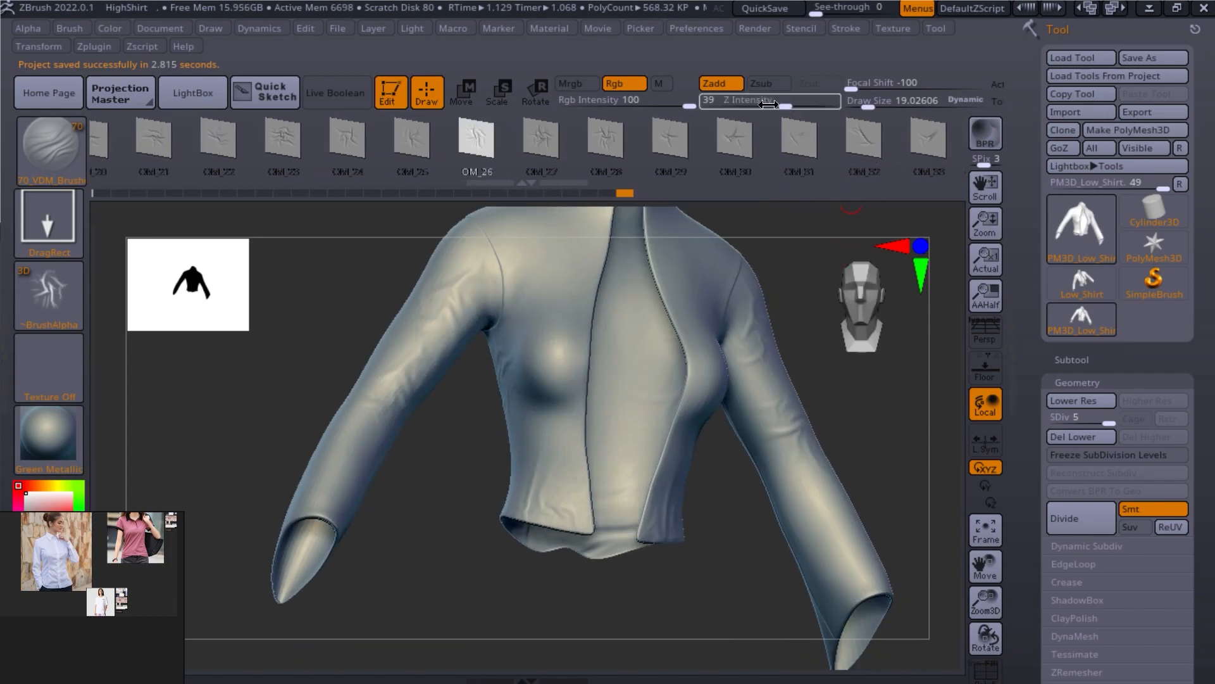
{"action": "left_click_drag", "start_coordinate": [424, 499], "coordinate": [457, 441]}
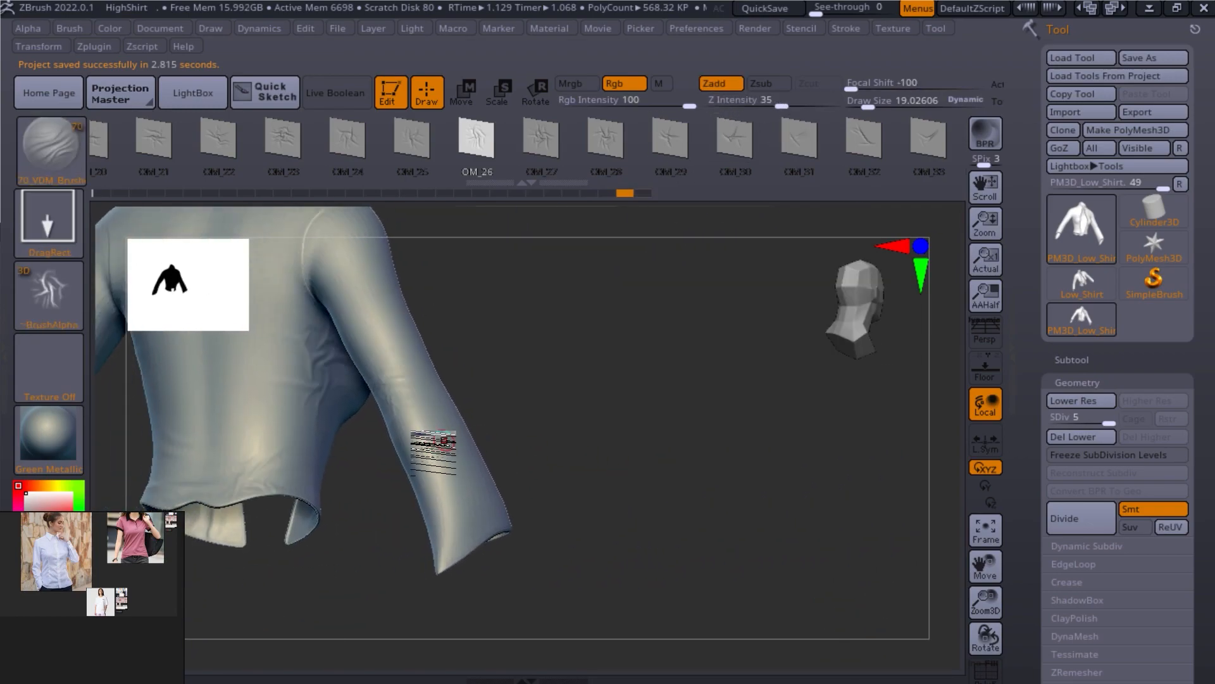
{"action": "left_click_drag", "start_coordinate": [532, 556], "coordinate": [591, 458], "text": "shift"}
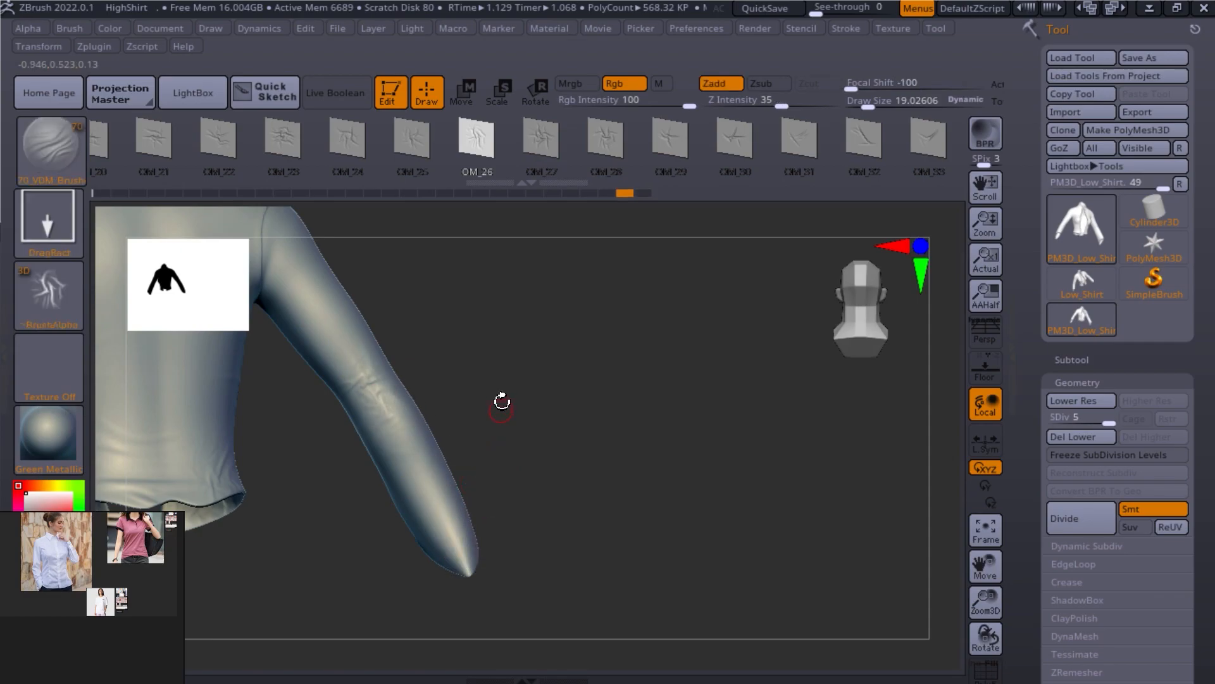
{"action": "left_click_drag", "start_coordinate": [502, 403], "coordinate": [601, 453], "text": "alt"}
{"action": "left_click_drag", "start_coordinate": [413, 342], "coordinate": [446, 386]}
{"action": "left_click_drag", "start_coordinate": [594, 391], "coordinate": [729, 391], "text": "alt"}
{"action": "mouse_move", "coordinate": [234, 512]}
{"action": "left_mouse_down", "text": "alt"}
{"action": "mouse_move", "coordinate": [381, 538]}
{"action": "mouse_move", "coordinate": [334, 529]}
{"action": "mouse_move", "coordinate": [361, 575]}
{"action": "mouse_move", "coordinate": [523, 574]}
{"action": "mouse_move", "coordinate": [562, 534]}
{"action": "mouse_move", "coordinate": [736, 516]}
{"action": "mouse_move", "coordinate": [686, 469]}
{"action": "mouse_move", "coordinate": [724, 475]}
{"action": "mouse_move", "coordinate": [721, 411]}
{"action": "left_mouse_up", "text": "alt"}
Step: Examine the shirt's front and shoulders while comparing the VDM wrinkles between OM_28 and OM_40
{"action": "left_click", "coordinate": [748, 165]}
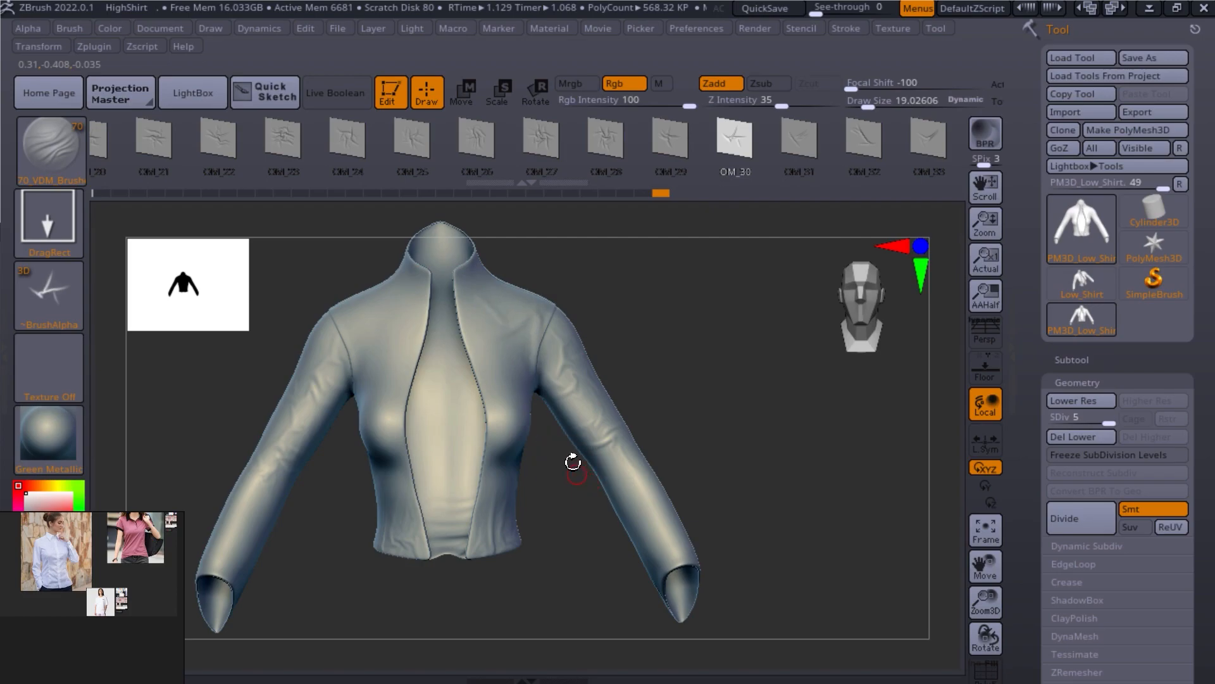
{"action": "left_click_drag", "start_coordinate": [630, 353], "coordinate": [672, 358]}
{"action": "left_click", "coordinate": [606, 149]}
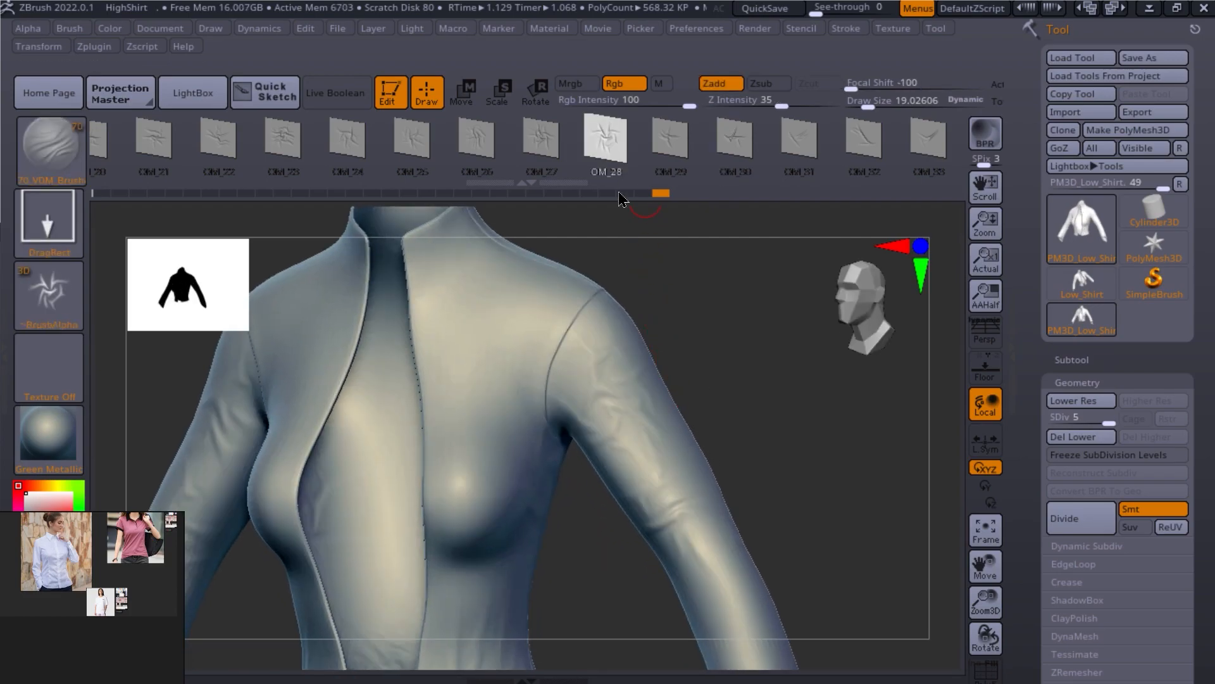
{"action": "left_click_drag", "start_coordinate": [660, 285], "coordinate": [627, 372], "text": "alt"}
{"action": "left_click_drag", "start_coordinate": [678, 413], "coordinate": [755, 390]}
{"action": "left_click_drag", "start_coordinate": [817, 134], "coordinate": [754, 136]}
{"action": "left_click", "coordinate": [880, 138]}
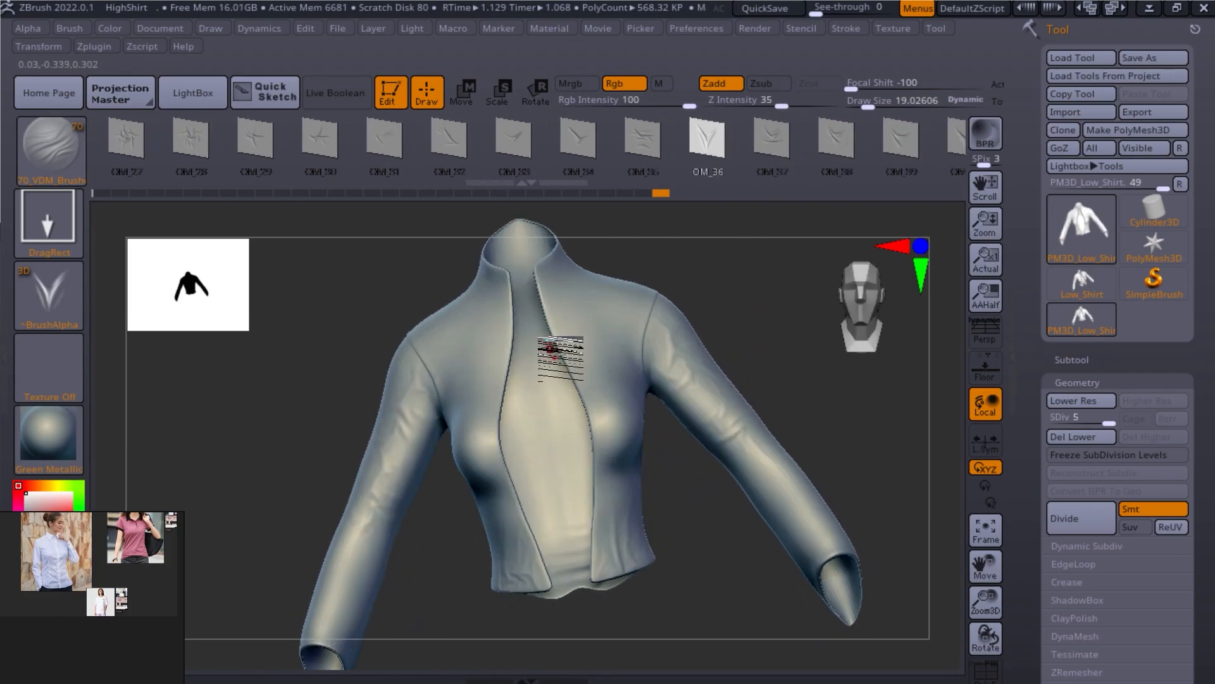
{"action": "left_click_drag", "start_coordinate": [843, 147], "coordinate": [785, 145]}
{"action": "left_click", "coordinate": [870, 142]}
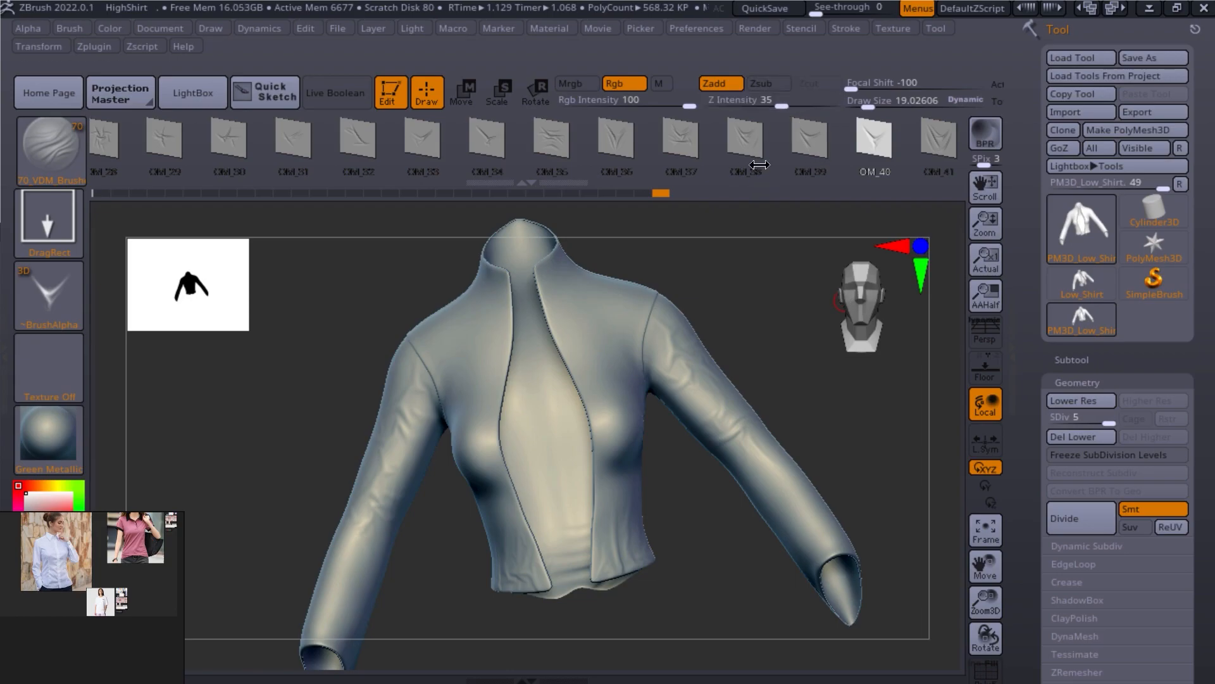
Step: Try an OM_35 wrinkle on the torso's side below the bust with Z Intensity 100, and undo it
{"action": "left_click", "coordinate": [550, 157]}
{"action": "mouse_move", "coordinate": [743, 353]}
{"action": "left_mouse_down", "text": "alt"}
{"action": "mouse_move", "coordinate": [686, 476]}
{"action": "mouse_move", "coordinate": [817, 466]}
{"action": "left_mouse_up", "text": "alt"}
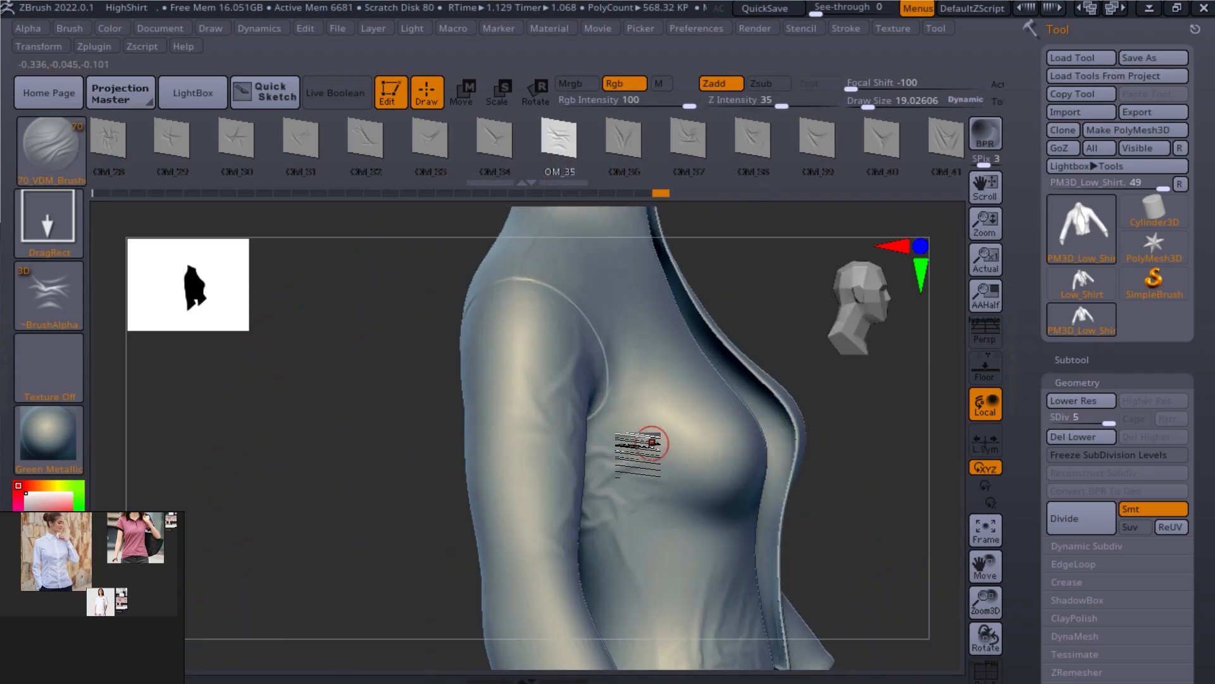
{"action": "left_click_drag", "start_coordinate": [713, 400], "coordinate": [607, 380]}
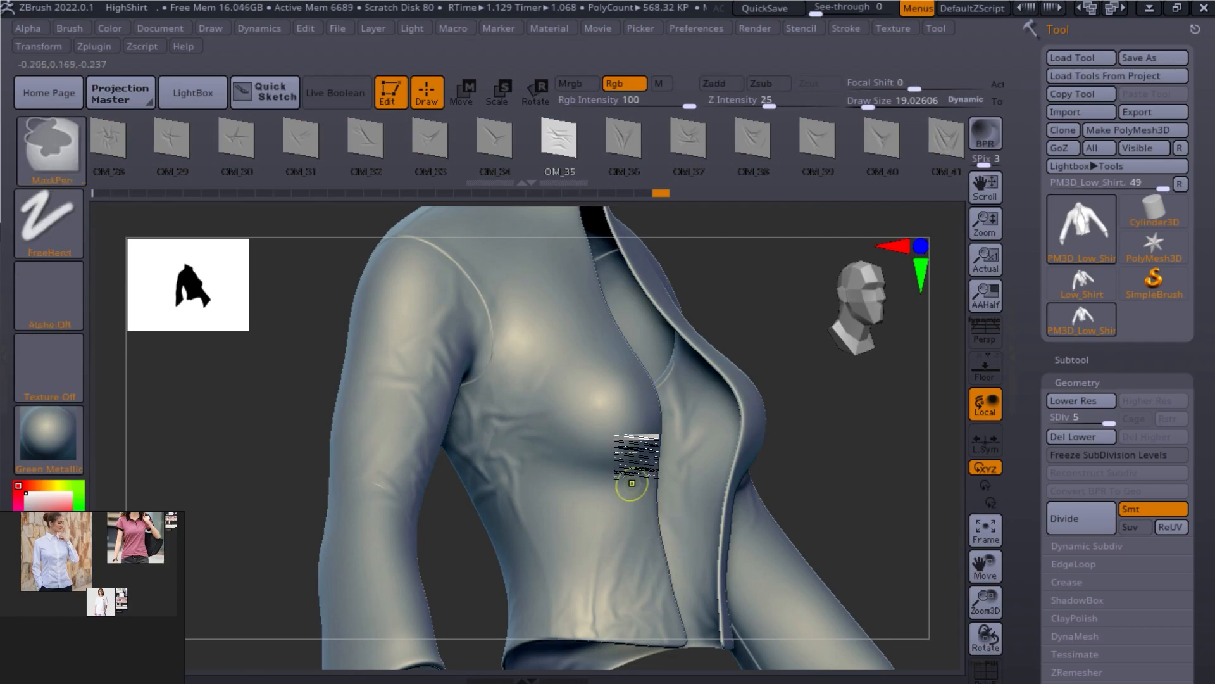
{"action": "left_click_drag", "start_coordinate": [782, 105], "coordinate": [837, 104]}
{"action": "mouse_move", "coordinate": [492, 393]}
{"action": "left_mouse_down"}
{"action": "mouse_move", "coordinate": [561, 451]}
{"action": "mouse_move", "coordinate": [559, 364]}
{"action": "mouse_move", "coordinate": [581, 489]}
{"action": "left_mouse_up"}
{"action": "key", "text": "ctrl+z"}
Step: Try an OM_37 wrinkle on the torso's side below the armpit and bust, and undo it
{"action": "left_click_drag", "start_coordinate": [800, 388], "coordinate": [782, 320]}
{"action": "left_click_drag", "start_coordinate": [701, 165], "coordinate": [738, 170]}
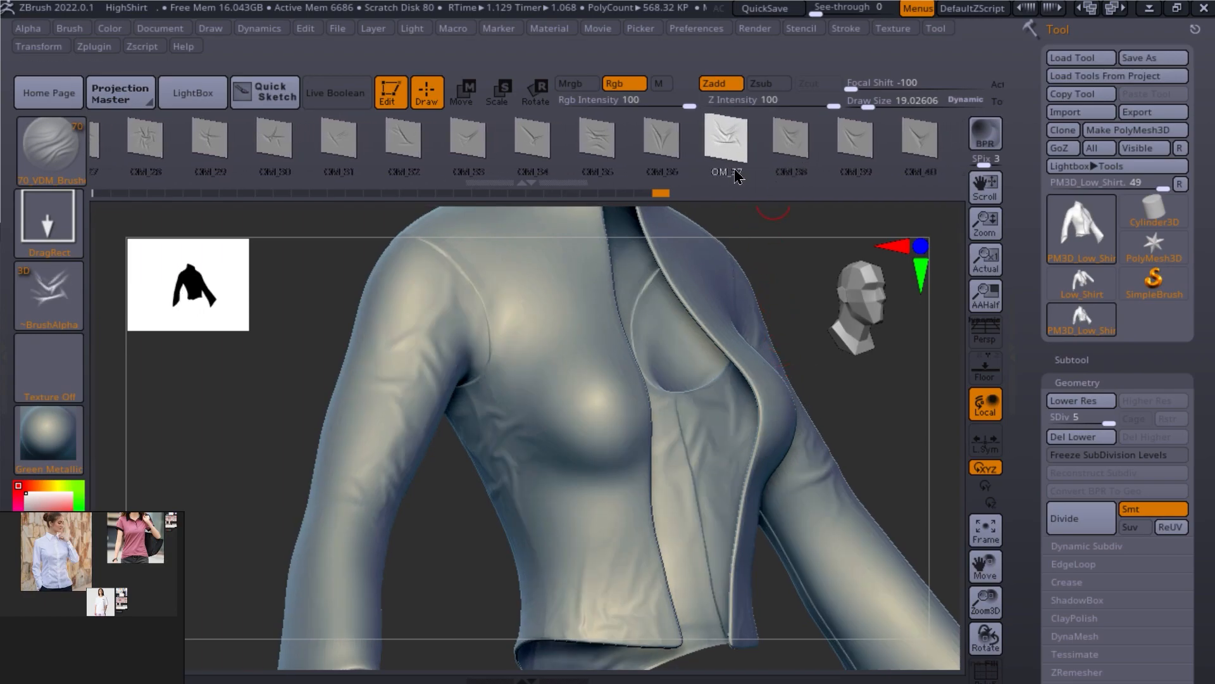
{"action": "left_click_drag", "start_coordinate": [496, 423], "coordinate": [693, 582]}
{"action": "left_click_drag", "start_coordinate": [879, 472], "coordinate": [785, 479], "text": "alt"}
{"action": "key", "text": "ctrl+z"}
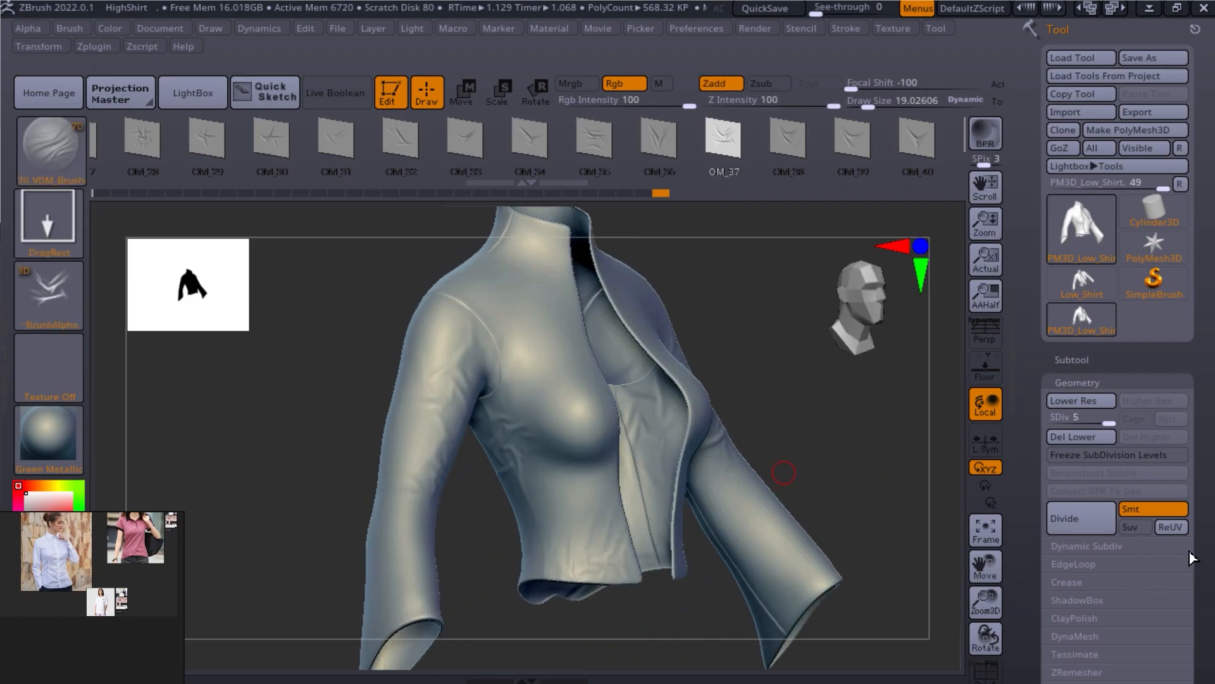
Step: Store a morph target of the shirt's current shape
{"action": "left_click_drag", "start_coordinate": [1190, 561], "coordinate": [1190, 342]}
{"action": "left_click_drag", "start_coordinate": [1159, 522], "coordinate": [1141, 433]}
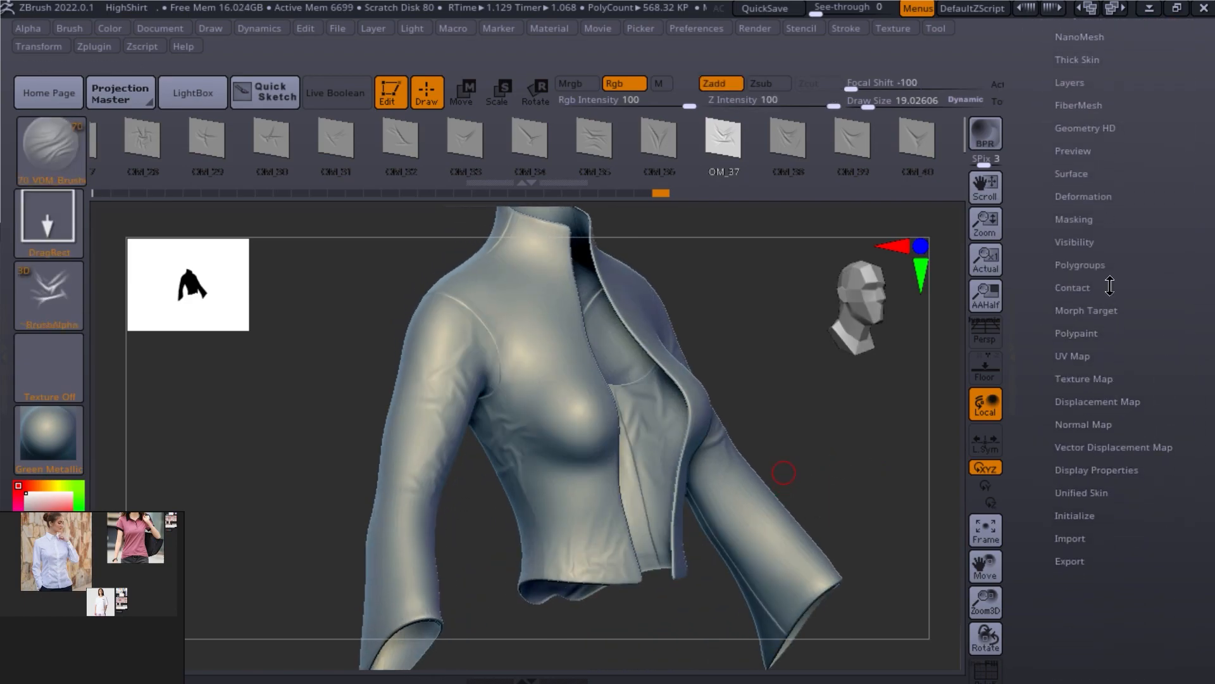
{"action": "left_click_drag", "start_coordinate": [1096, 292], "coordinate": [1107, 341]}
{"action": "left_click", "coordinate": [1101, 346]}
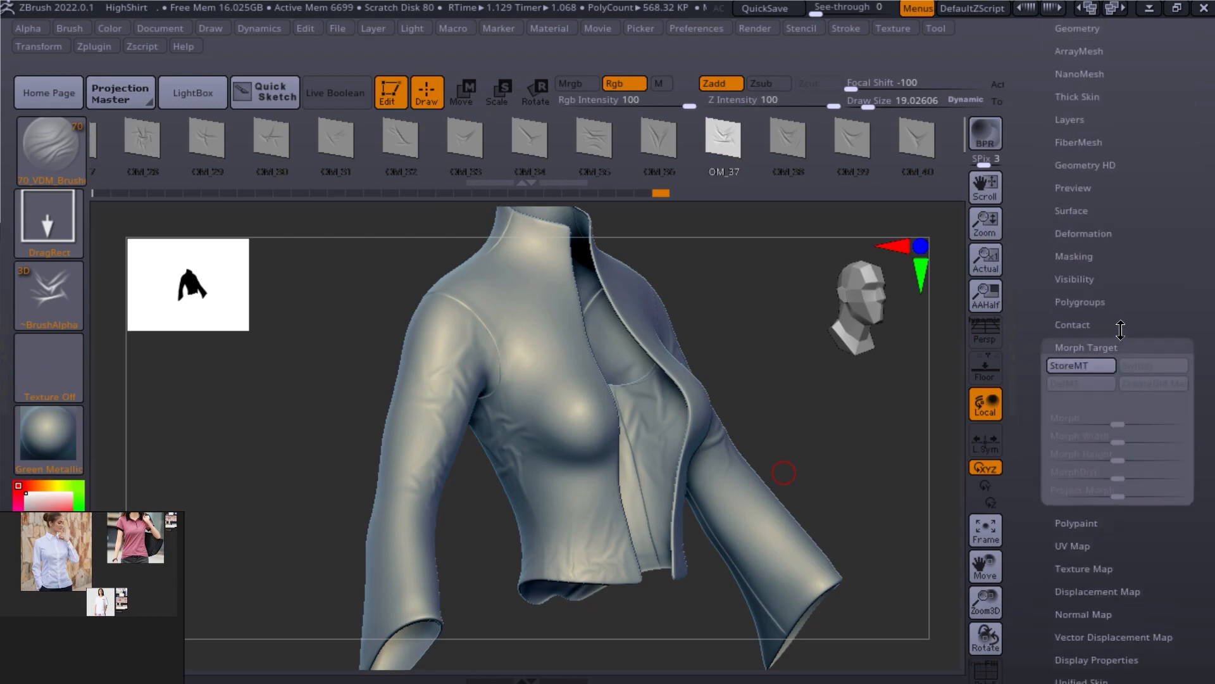
{"action": "left_click", "coordinate": [1080, 368]}
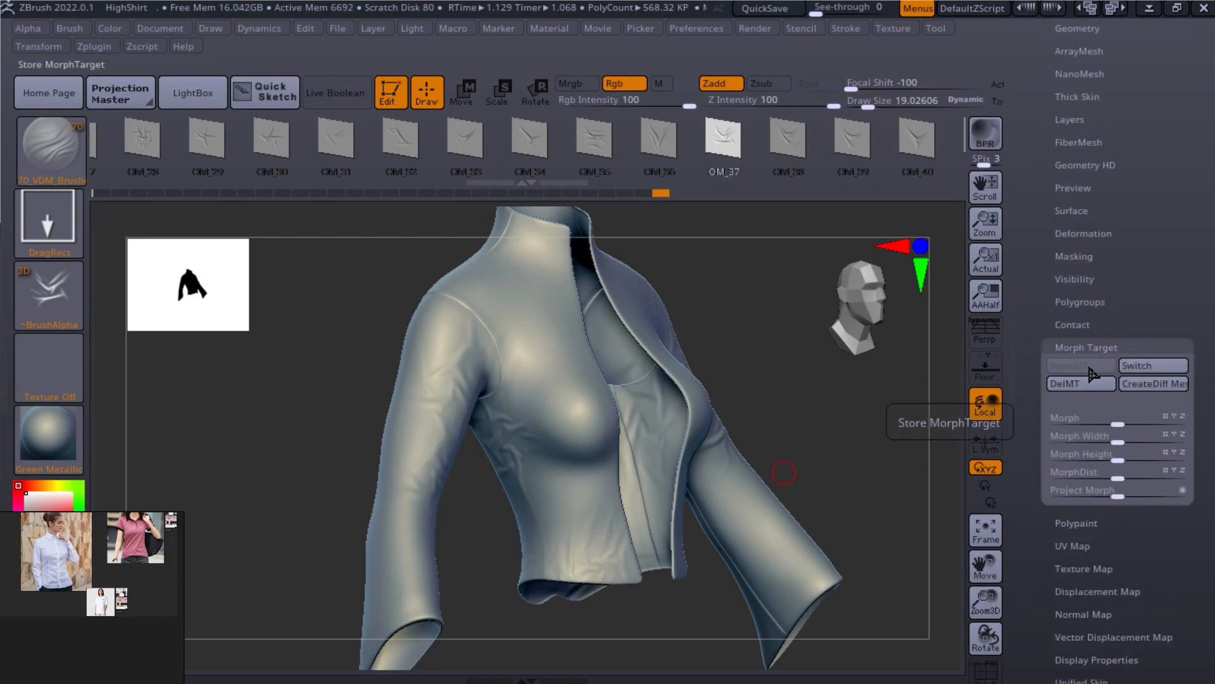
Step: Try a large OM_37 wrinkle on the torso's side with the sleeve still visible, and undo it
{"action": "left_click_drag", "start_coordinate": [525, 449], "coordinate": [607, 572]}
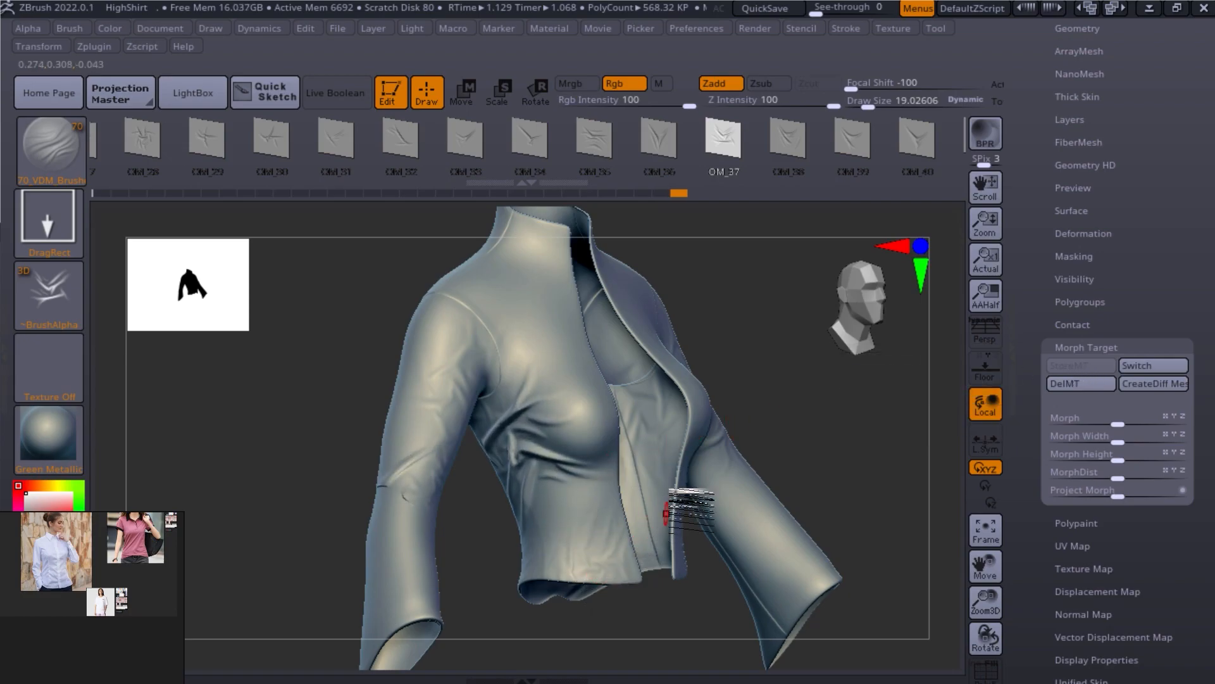
{"action": "left_click_drag", "start_coordinate": [756, 423], "coordinate": [784, 438]}
{"action": "key", "text": "ctrl+z"}
Step: Hide the sleeve on the side being sculpted and place an OM_37 wrinkle on the exposed torso side
{"action": "left_click", "coordinate": [440, 437], "text": "ctrl+shift"}
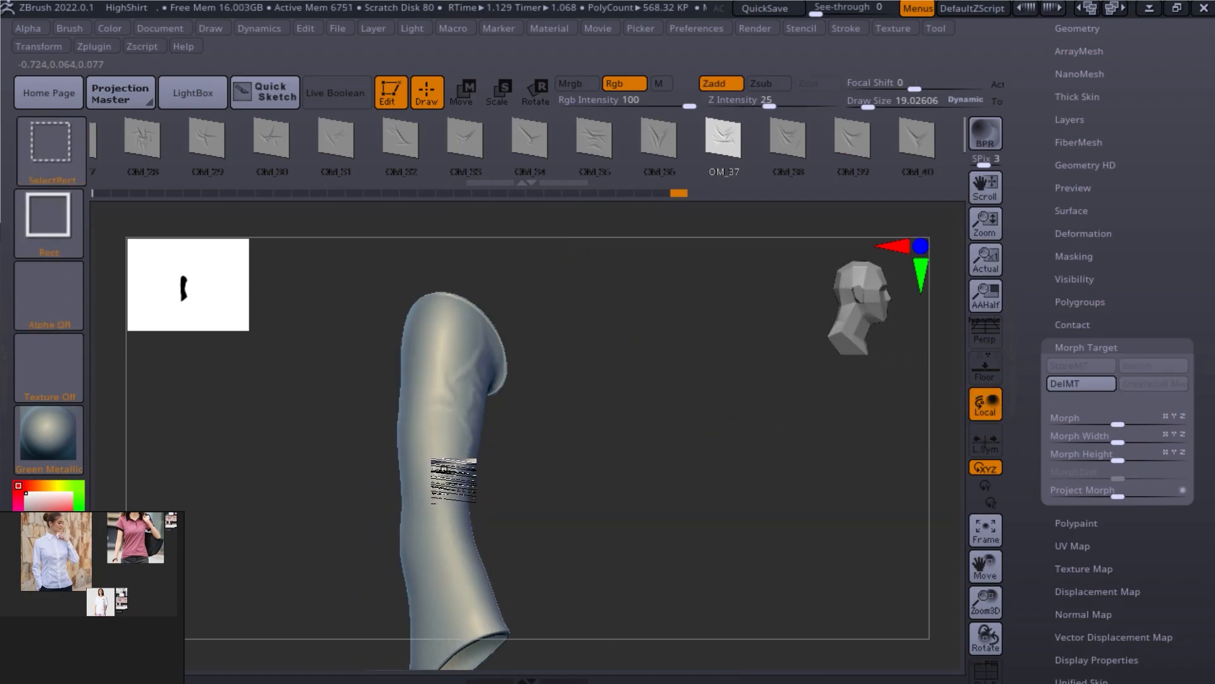
{"action": "left_click", "coordinate": [454, 481], "text": "ctrl+shift"}
{"action": "left_click_drag", "start_coordinate": [538, 493], "coordinate": [608, 597]}
{"action": "left_click_drag", "start_coordinate": [725, 441], "coordinate": [775, 428]}
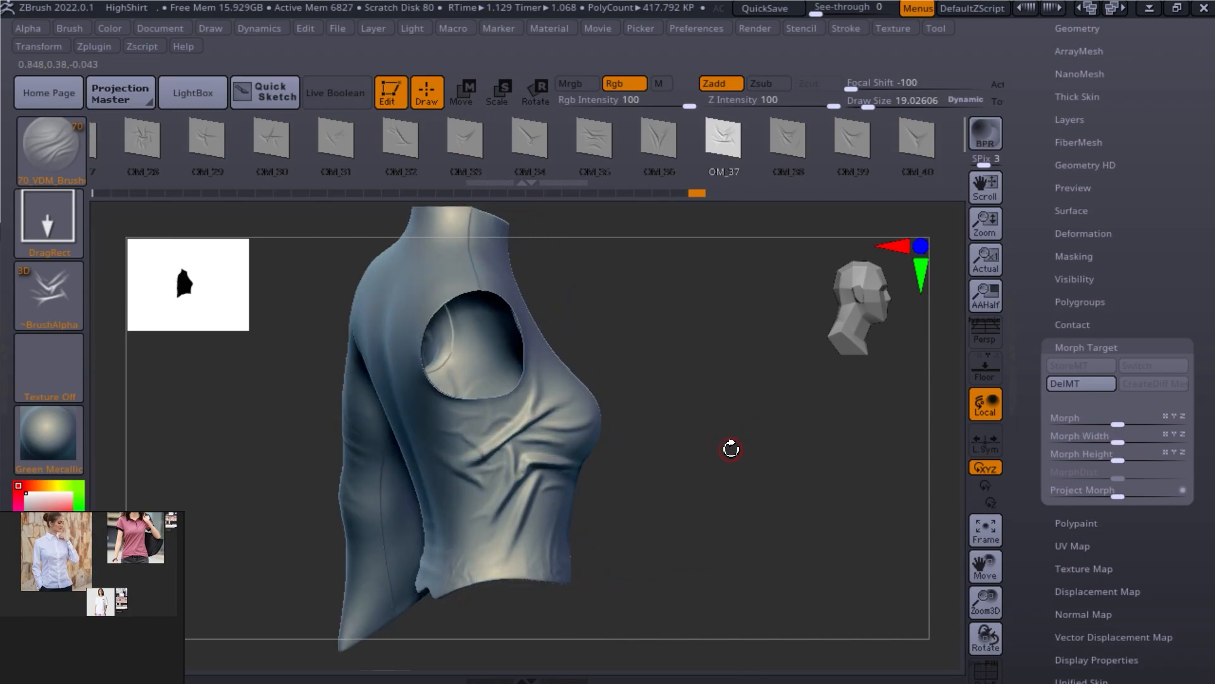
Step: Soften the OM_37 wrinkles on the torso's side with the Morph brush at Z Intensity 45 and Draw Size about 94.5
{"action": "key", "text": "b"}
{"action": "key", "text": "m"}
{"action": "key", "text": "r"}
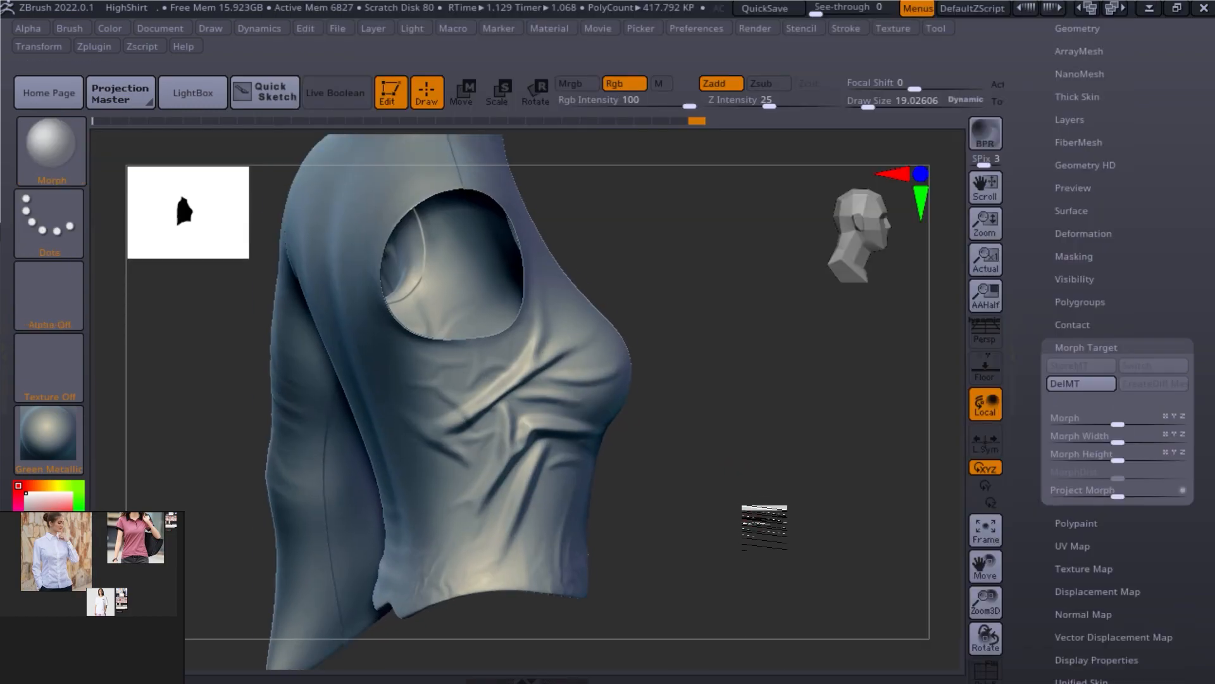
{"action": "left_click_drag", "start_coordinate": [630, 355], "coordinate": [548, 343]}
{"action": "mouse_move", "coordinate": [778, 370]}
{"action": "left_mouse_down"}
{"action": "mouse_move", "coordinate": [827, 426]}
{"action": "mouse_move", "coordinate": [766, 387]}
{"action": "left_mouse_up"}
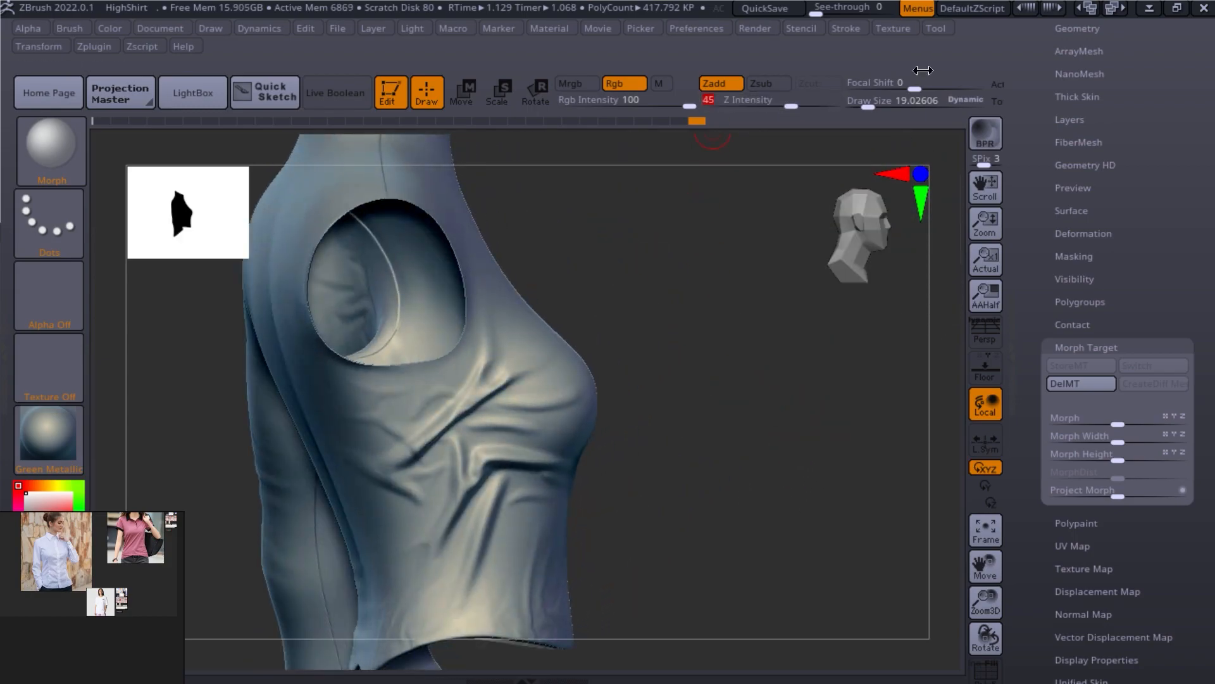
{"action": "mouse_move", "coordinate": [481, 361]}
{"action": "left_mouse_down"}
{"action": "mouse_move", "coordinate": [462, 407]}
{"action": "mouse_move", "coordinate": [407, 448]}
{"action": "mouse_move", "coordinate": [475, 542]}
{"action": "mouse_move", "coordinate": [520, 573]}
{"action": "left_mouse_up"}
Step: Check the shirt from the front, and undo the Morph brush strokes and the OM_37 wrinkle
{"action": "left_click_drag", "start_coordinate": [715, 538], "coordinate": [652, 514]}
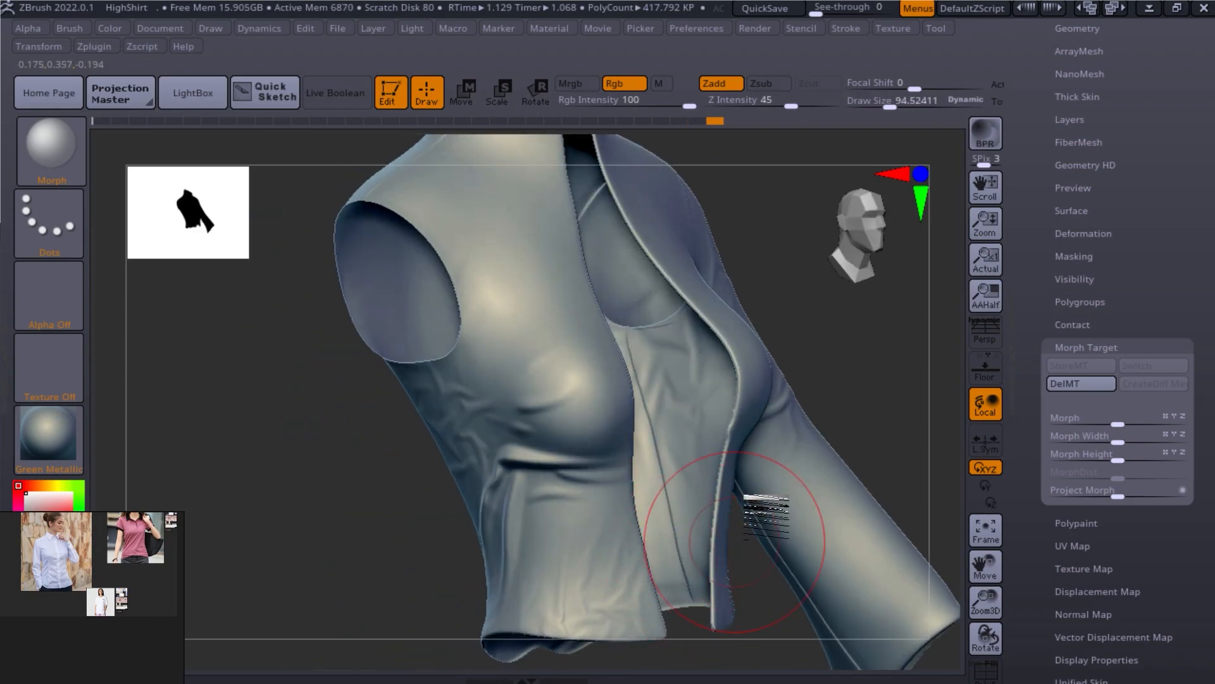
{"action": "left_click_drag", "start_coordinate": [881, 400], "coordinate": [812, 346], "text": "alt"}
{"action": "mouse_move", "coordinate": [791, 412]}
{"action": "left_mouse_down"}
{"action": "mouse_move", "coordinate": [821, 405]}
{"action": "mouse_move", "coordinate": [789, 401]}
{"action": "mouse_move", "coordinate": [739, 426]}
{"action": "left_mouse_up"}
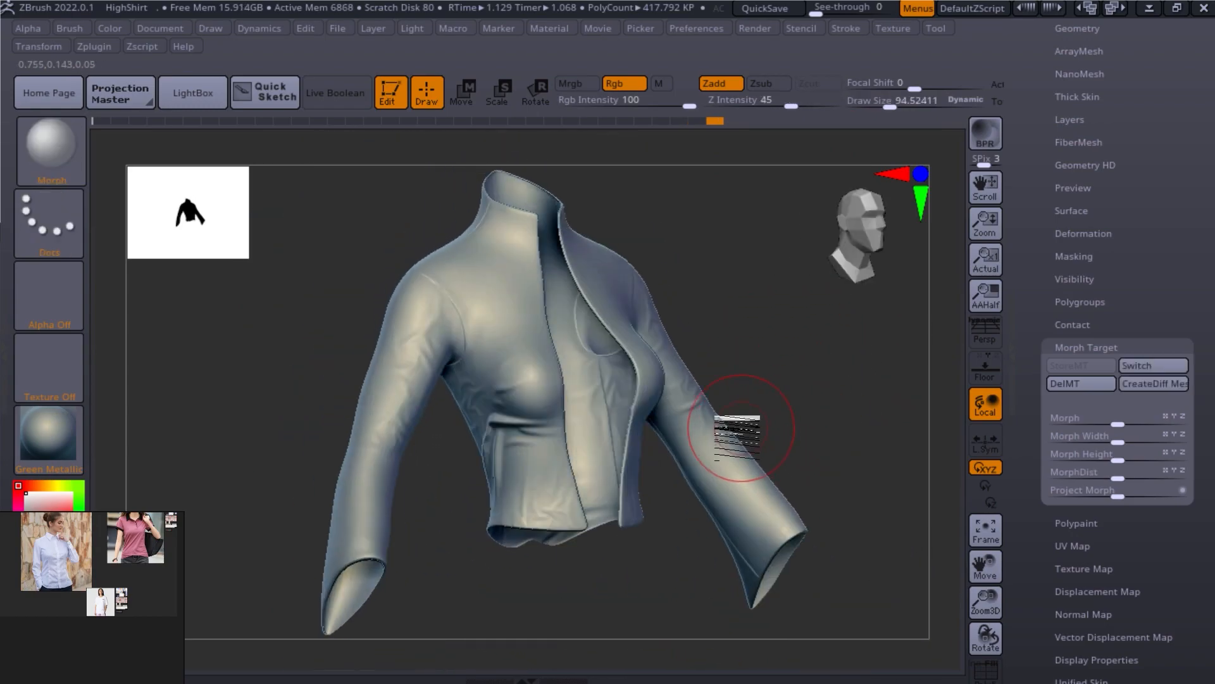
{"action": "key", "text": "ctrl+z"}
{"action": "key", "text": "ctrl+z"}
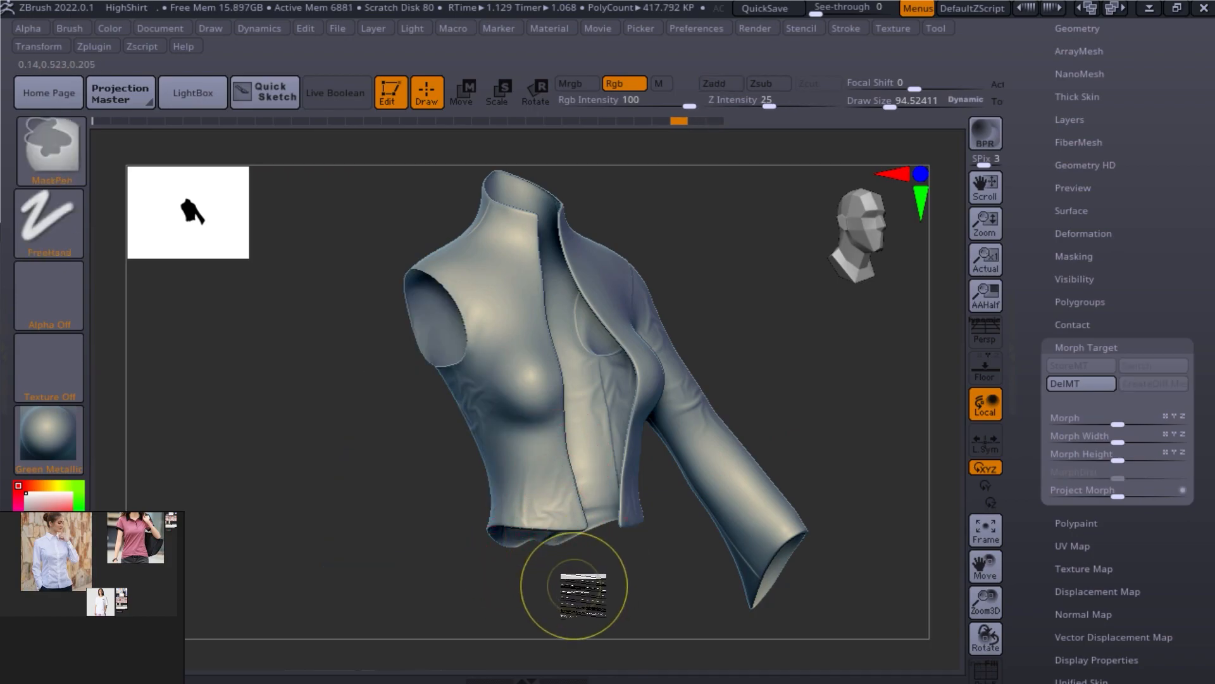
{"action": "left_click", "coordinate": [63, 155]}
{"action": "left_click", "coordinate": [581, 367]}
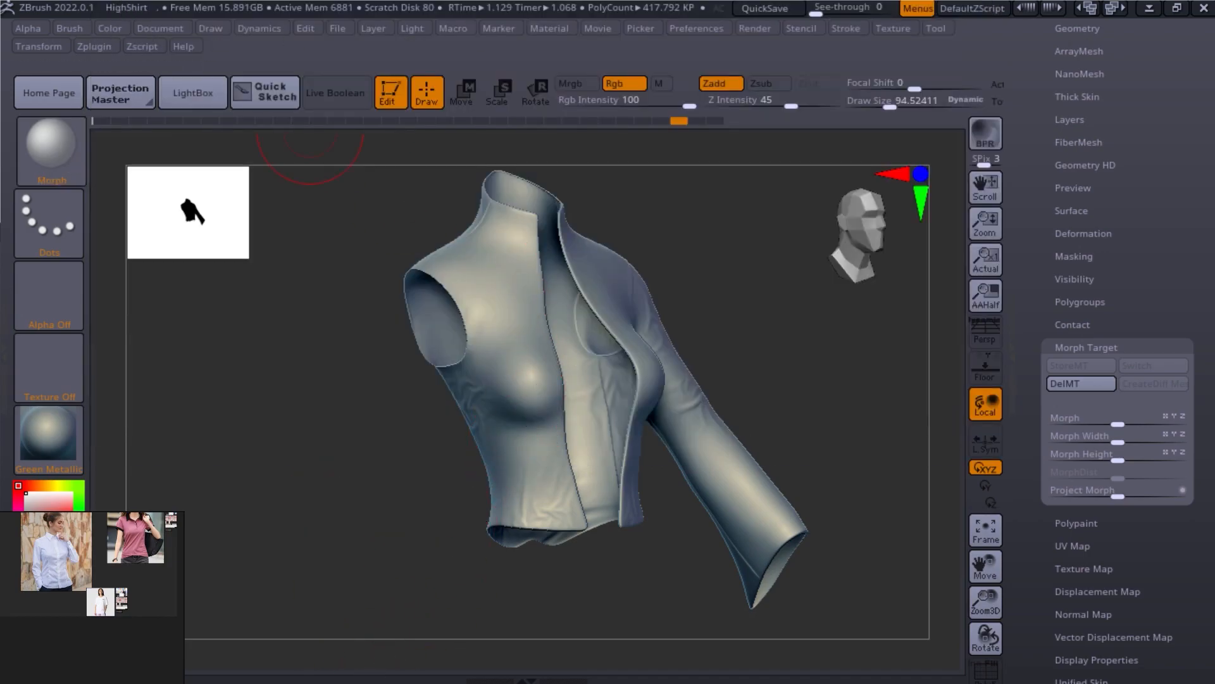
{"action": "key", "text": "alt+Tab"}
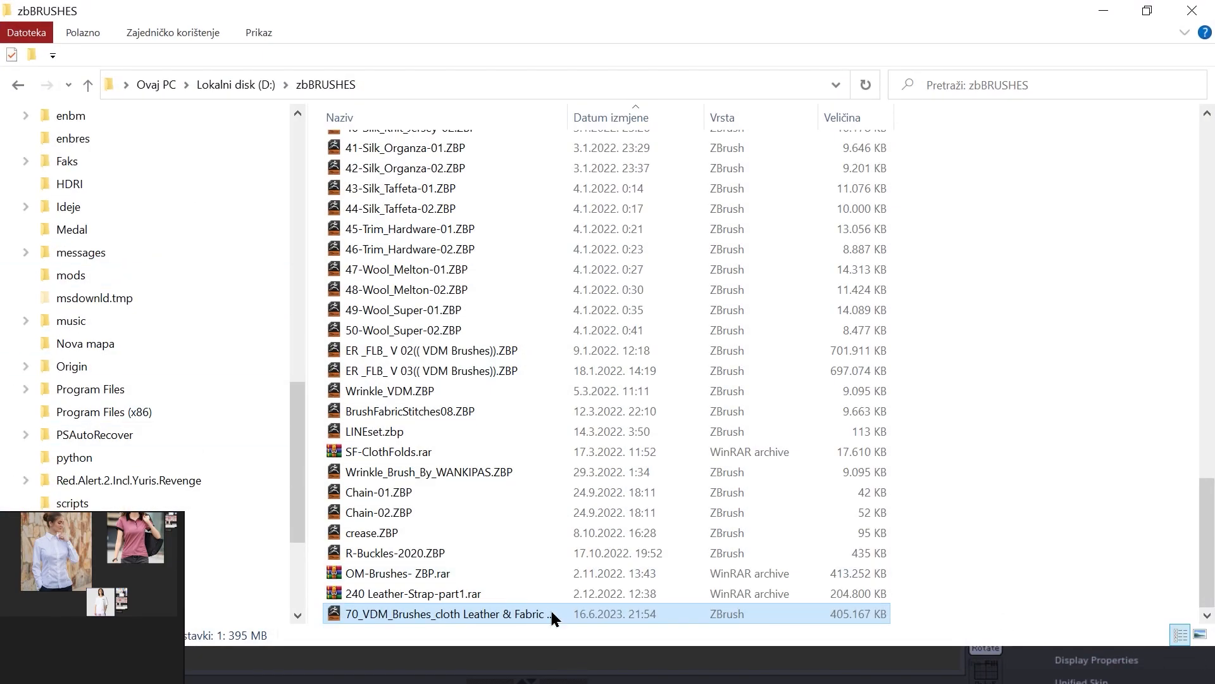
{"action": "left_click", "coordinate": [749, 649]}
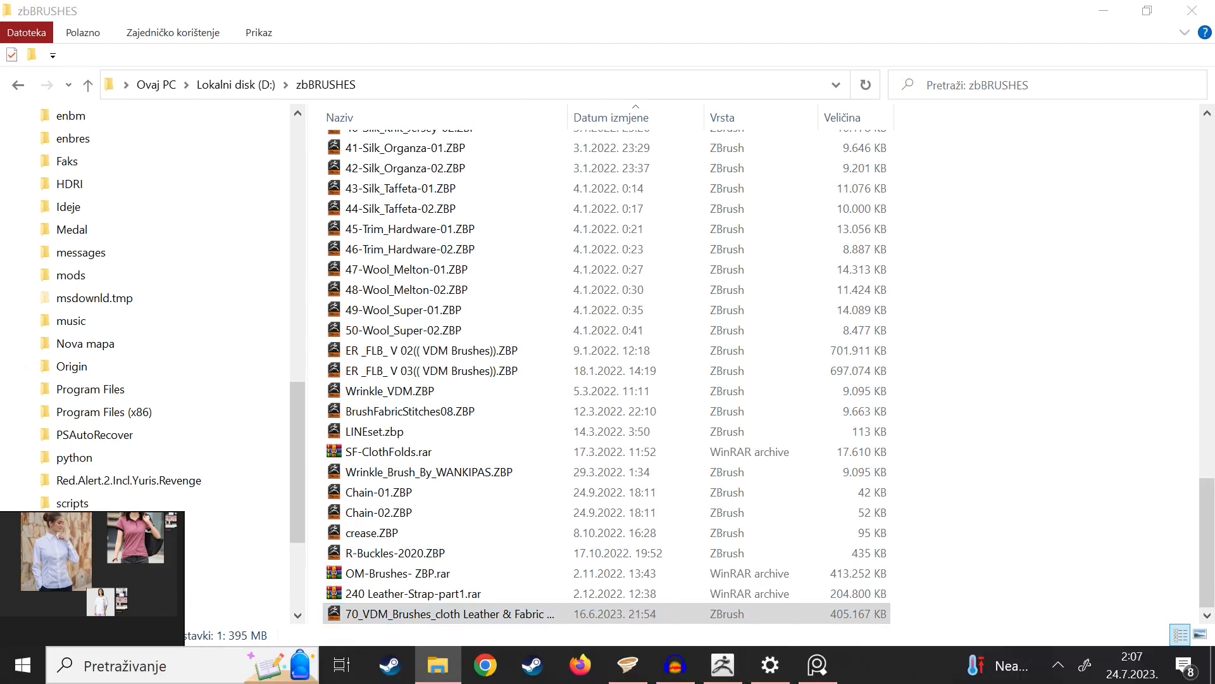
{"action": "left_click", "coordinate": [1104, 11]}
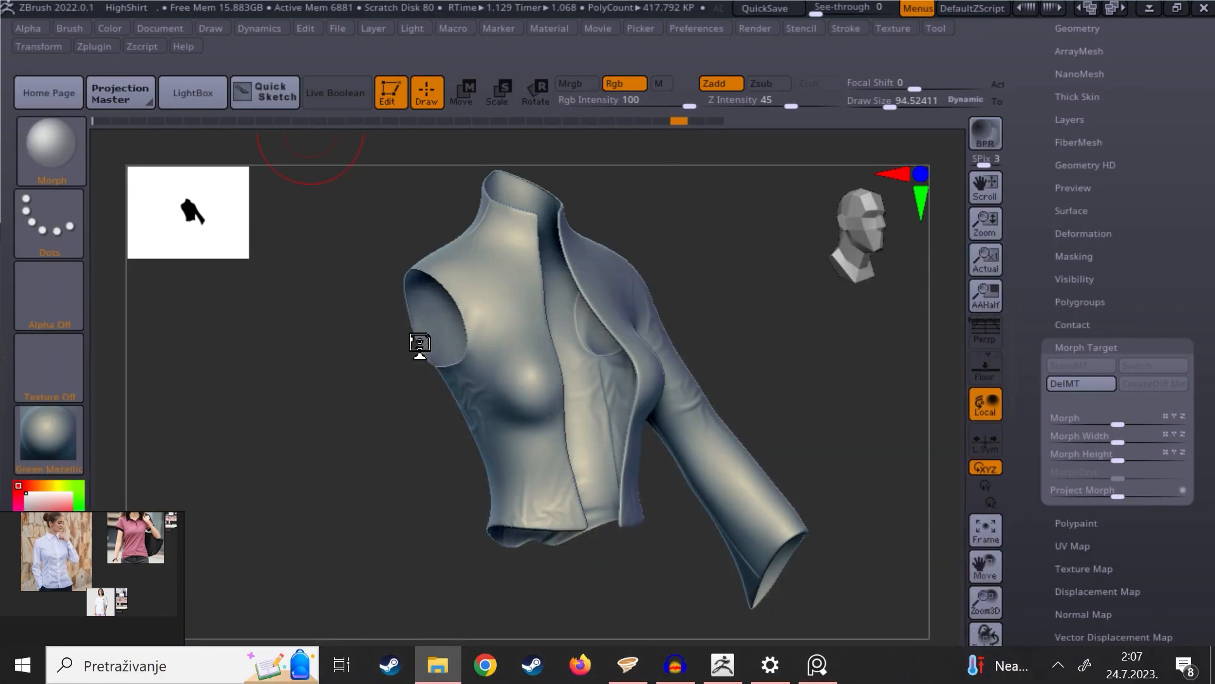
Step: Switch back to the 70_VDM brush, select OM_13 and try a wrinkle on the torso's side
{"action": "mouse_move", "coordinate": [728, 342]}
{"action": "left_mouse_down"}
{"action": "mouse_move", "coordinate": [811, 443]}
{"action": "mouse_move", "coordinate": [722, 247]}
{"action": "left_mouse_up"}
{"action": "left_click", "coordinate": [521, 139]}
{"action": "left_click_drag", "start_coordinate": [472, 408], "coordinate": [491, 439]}
{"action": "key", "text": "ctrl+z"}
{"action": "key", "text": "ctrl+z"}
{"action": "key", "text": "ctrl+z"}
{"action": "key", "text": "ctrl+z"}
{"action": "key", "text": "ctrl+z"}
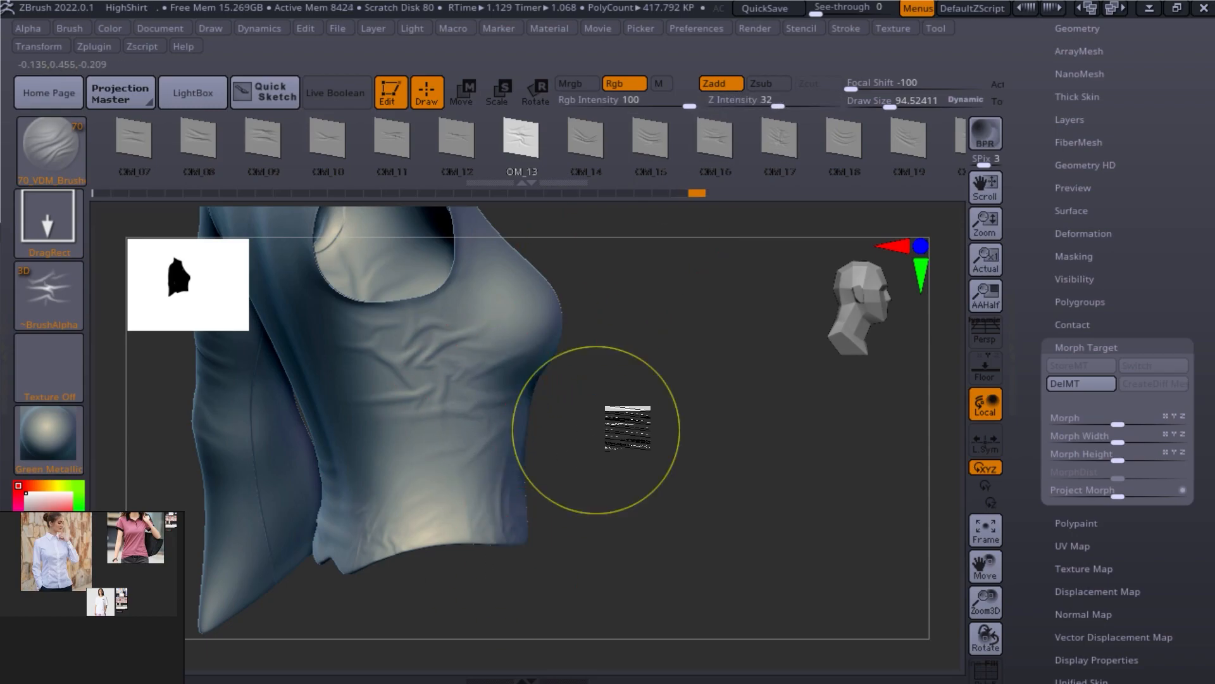
Step: Try OM_13 wrinkles below the armhole at Z Intensity 53 and 74, and undo them
{"action": "left_click_drag", "start_coordinate": [610, 421], "coordinate": [647, 349]}
{"action": "key", "text": "Return"}
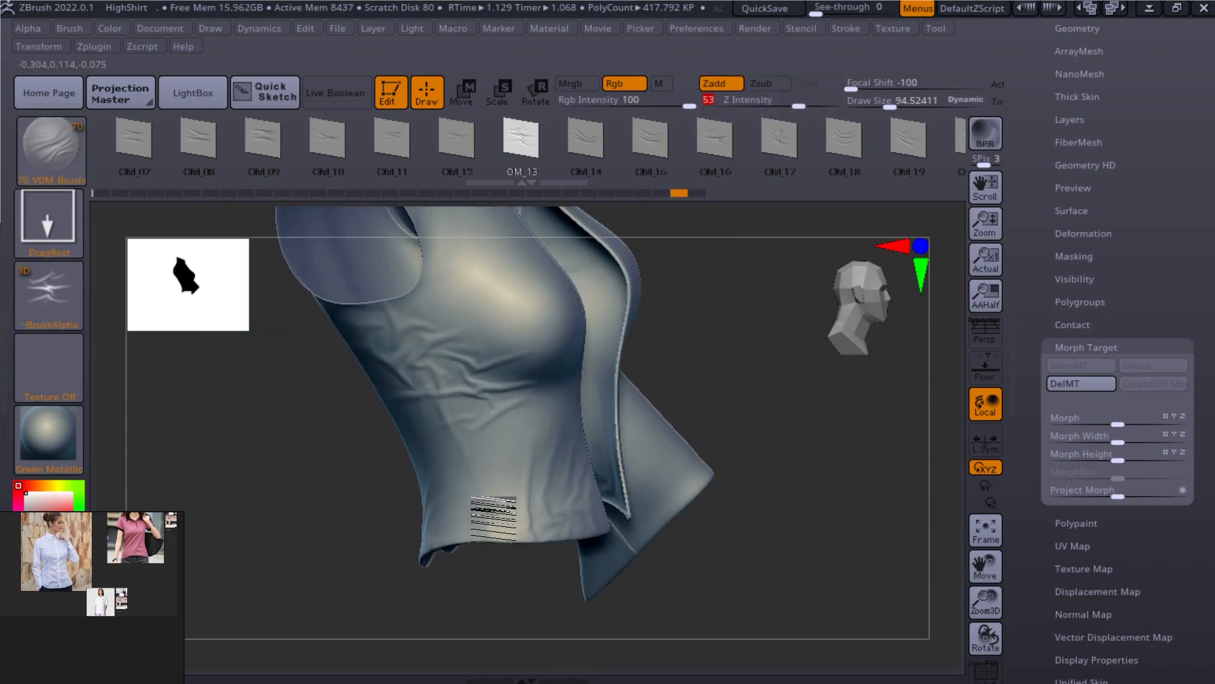
{"action": "key", "text": "Return"}
{"action": "left_click_drag", "start_coordinate": [534, 348], "coordinate": [486, 511]}
{"action": "left_click_drag", "start_coordinate": [759, 425], "coordinate": [692, 453]}
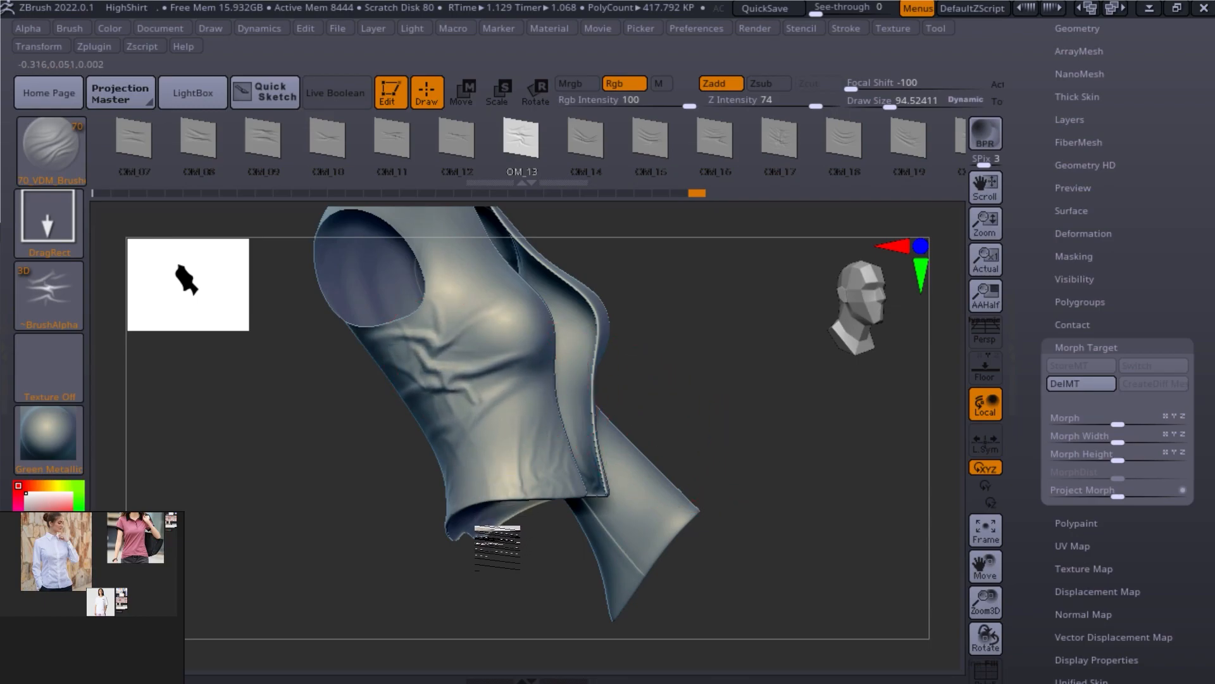
{"action": "key", "text": "ctrl+z"}
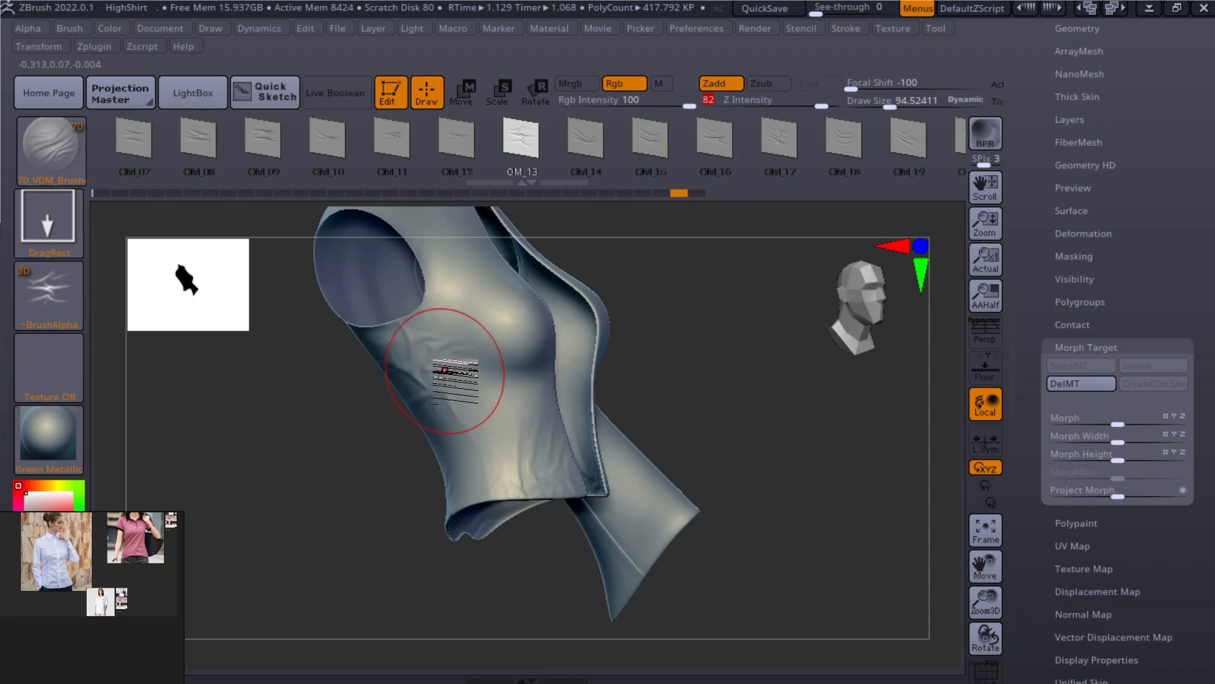
Step: Set Z Intensity to 82 and try more OM_13 wrinkles across the torso's side, undoing each one
{"action": "right_click_drag", "start_coordinate": [504, 512], "coordinate": [711, 499]}
{"action": "mouse_move", "coordinate": [898, 364]}
{"action": "right_mouse_down"}
{"action": "mouse_move", "coordinate": [716, 482]}
{"action": "mouse_move", "coordinate": [388, 551]}
{"action": "mouse_move", "coordinate": [372, 585]}
{"action": "mouse_move", "coordinate": [462, 399]}
{"action": "right_mouse_up"}
{"action": "mouse_move", "coordinate": [444, 500]}
{"action": "right_mouse_down"}
{"action": "mouse_move", "coordinate": [483, 403]}
{"action": "mouse_move", "coordinate": [401, 502]}
{"action": "mouse_move", "coordinate": [651, 447]}
{"action": "mouse_move", "coordinate": [583, 380]}
{"action": "mouse_move", "coordinate": [515, 344]}
{"action": "right_mouse_up"}
{"action": "key", "text": "ctrl+z"}
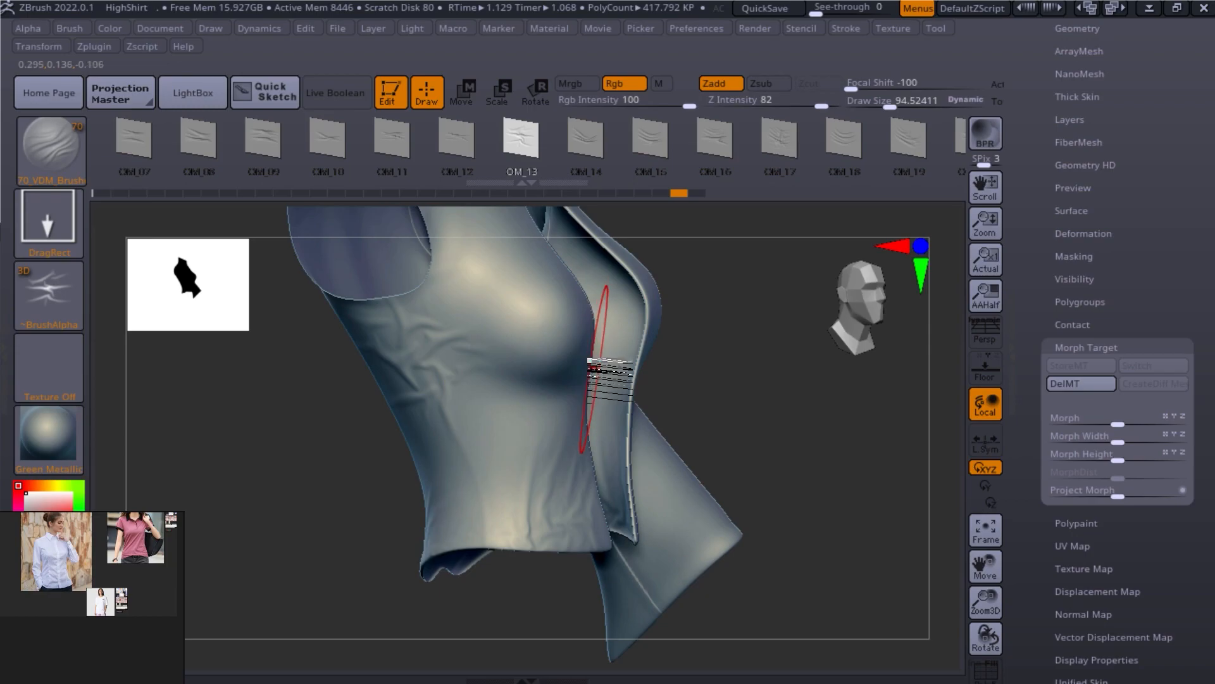
{"action": "mouse_move", "coordinate": [494, 371]}
{"action": "left_mouse_down"}
{"action": "mouse_move", "coordinate": [553, 461]}
{"action": "mouse_move", "coordinate": [518, 510]}
{"action": "mouse_move", "coordinate": [504, 363]}
{"action": "mouse_move", "coordinate": [439, 247]}
{"action": "mouse_move", "coordinate": [509, 230]}
{"action": "mouse_move", "coordinate": [526, 255]}
{"action": "mouse_move", "coordinate": [515, 264]}
{"action": "left_mouse_up"}
{"action": "key", "text": "ctrl+z"}
{"action": "right_click_drag", "start_coordinate": [802, 451], "coordinate": [762, 361]}
{"action": "right_click_drag", "start_coordinate": [796, 430], "coordinate": [771, 519]}
{"action": "key", "text": "ctrl+z"}
{"action": "key", "text": "ctrl+z"}
Step: Select the OM_08 VDM wrinkle and place it diagonally across the torso's side below the armhole and bust
{"action": "left_click_drag", "start_coordinate": [505, 145], "coordinate": [671, 148]}
{"action": "left_click", "coordinate": [549, 145]}
{"action": "mouse_move", "coordinate": [564, 494]}
{"action": "left_mouse_down"}
{"action": "mouse_move", "coordinate": [584, 555]}
{"action": "mouse_move", "coordinate": [578, 589]}
{"action": "mouse_move", "coordinate": [590, 570]}
{"action": "mouse_move", "coordinate": [656, 617]}
{"action": "mouse_move", "coordinate": [716, 633]}
{"action": "left_mouse_up"}
{"action": "key", "text": "ctrl+z"}
{"action": "key", "text": "ctrl+z"}
{"action": "left_click_drag", "start_coordinate": [836, 589], "coordinate": [763, 561]}
{"action": "left_click_drag", "start_coordinate": [861, 451], "coordinate": [903, 433]}
{"action": "left_click_drag", "start_coordinate": [829, 575], "coordinate": [440, 521], "text": "alt"}
{"action": "mouse_move", "coordinate": [888, 480]}
{"action": "left_mouse_down", "text": "alt"}
{"action": "mouse_move", "coordinate": [816, 497]}
{"action": "mouse_move", "coordinate": [772, 489]}
{"action": "left_mouse_up", "text": "alt"}
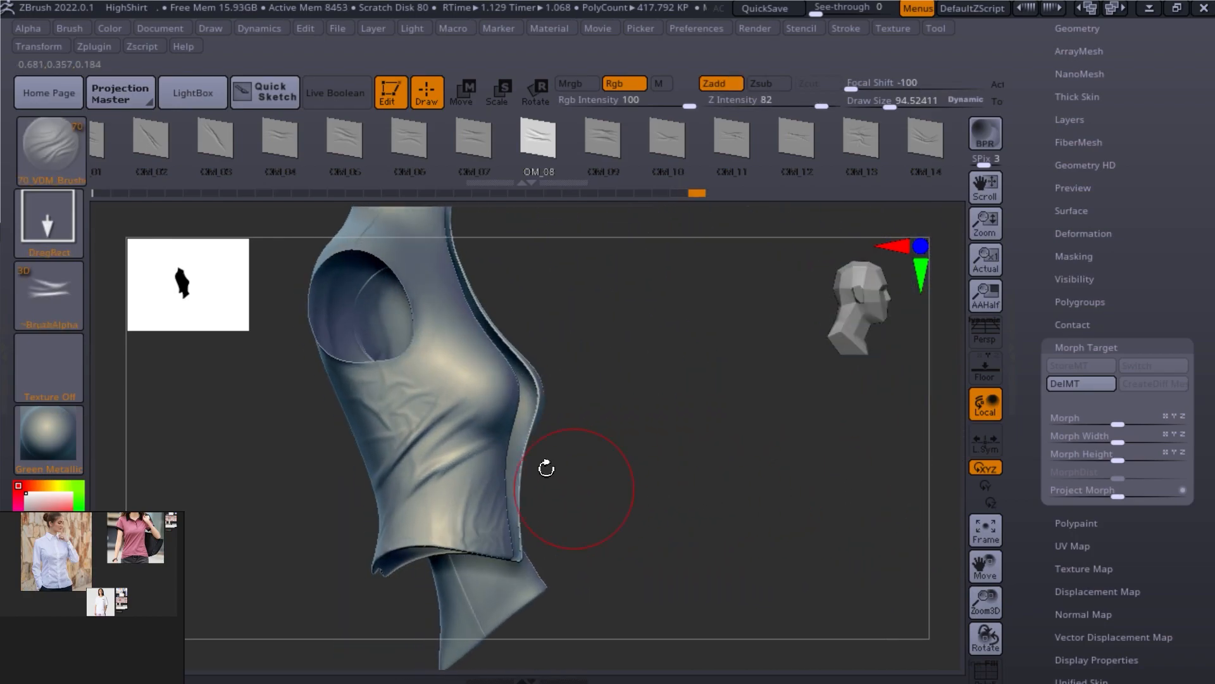
Step: Select the OM_09 VDM wrinkle and try it on the opposite front of the torso below the bust
{"action": "left_click_drag", "start_coordinate": [641, 419], "coordinate": [741, 201]}
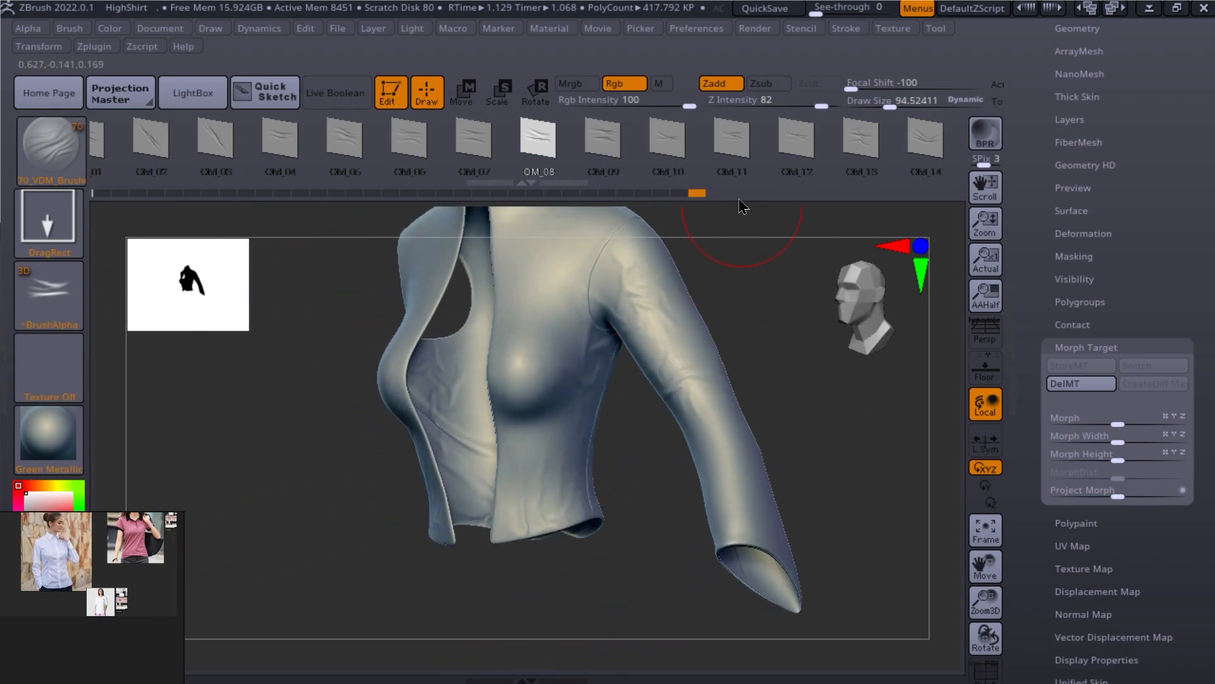
{"action": "left_click", "coordinate": [598, 152]}
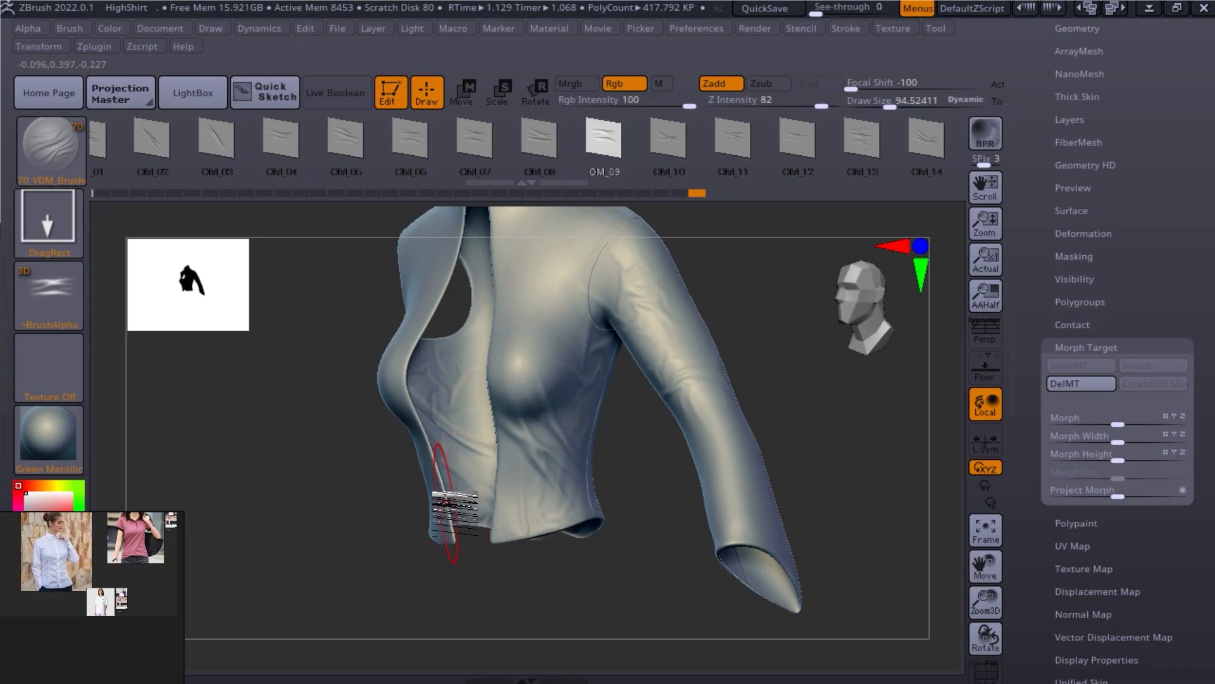
{"action": "left_click_drag", "start_coordinate": [469, 550], "coordinate": [484, 436]}
{"action": "left_click_drag", "start_coordinate": [682, 399], "coordinate": [561, 398]}
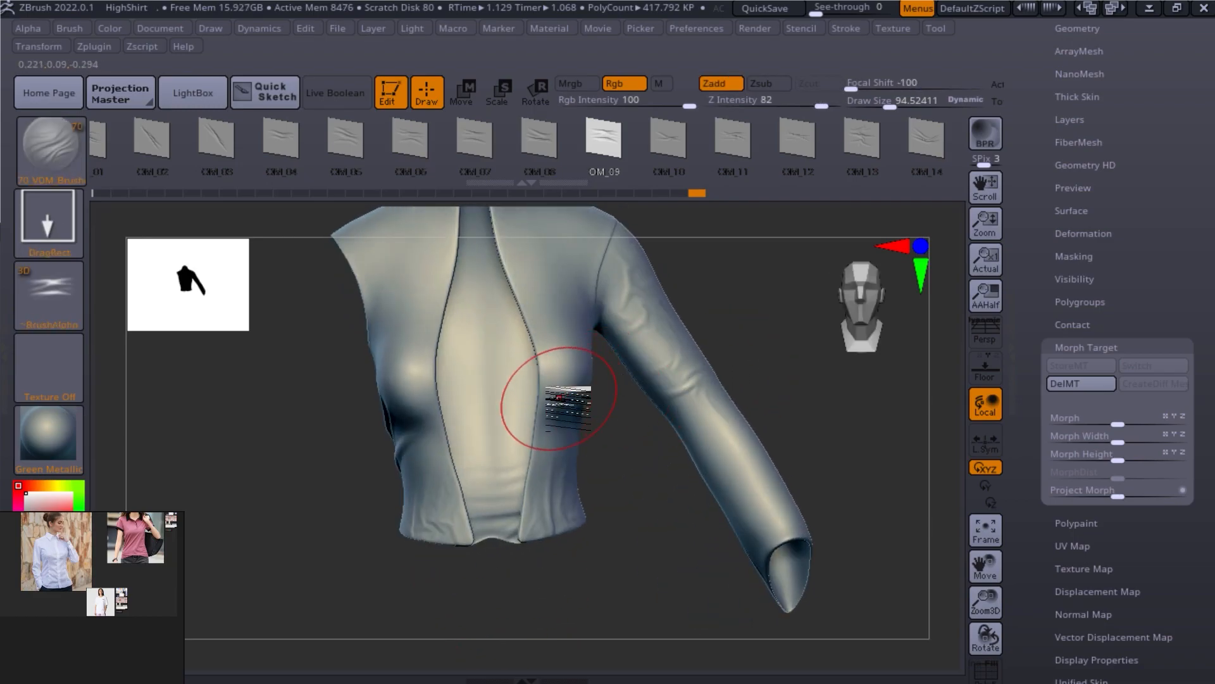
{"action": "left_click_drag", "start_coordinate": [586, 516], "coordinate": [561, 510]}
Step: Isolate parts of the shirt and try OM_09 wrinkles on the opposite side of the torso
{"action": "left_click", "coordinate": [671, 395], "text": "ctrl+shift"}
{"action": "left_click_drag", "start_coordinate": [662, 428], "coordinate": [585, 455]}
{"action": "left_click_drag", "start_coordinate": [691, 516], "coordinate": [538, 506]}
{"action": "left_click", "coordinate": [747, 323], "text": "ctrl+shift"}
{"action": "mouse_move", "coordinate": [597, 557]}
{"action": "left_mouse_down"}
{"action": "mouse_move", "coordinate": [727, 514]}
{"action": "mouse_move", "coordinate": [624, 544]}
{"action": "mouse_move", "coordinate": [579, 427]}
{"action": "mouse_move", "coordinate": [573, 483]}
{"action": "left_mouse_up"}
{"action": "key", "text": "ctrl+z"}
Step: Undo the OM_09 wrinkle on the torso's front, show the whole shirt and place OM_09 across the lower back
{"action": "left_click", "coordinate": [699, 445], "text": "ctrl+shift"}
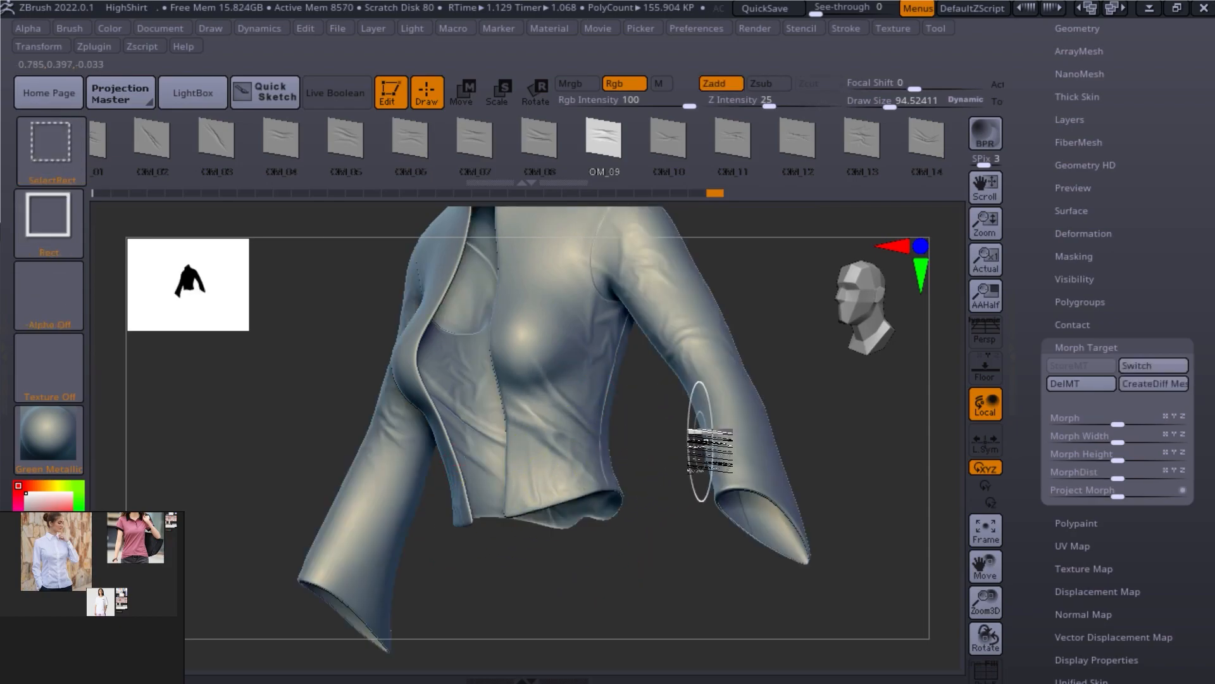
{"action": "key", "text": "ctrl+z"}
{"action": "key", "text": "ctrl+z"}
{"action": "left_click", "coordinate": [697, 489], "text": "ctrl+shift"}
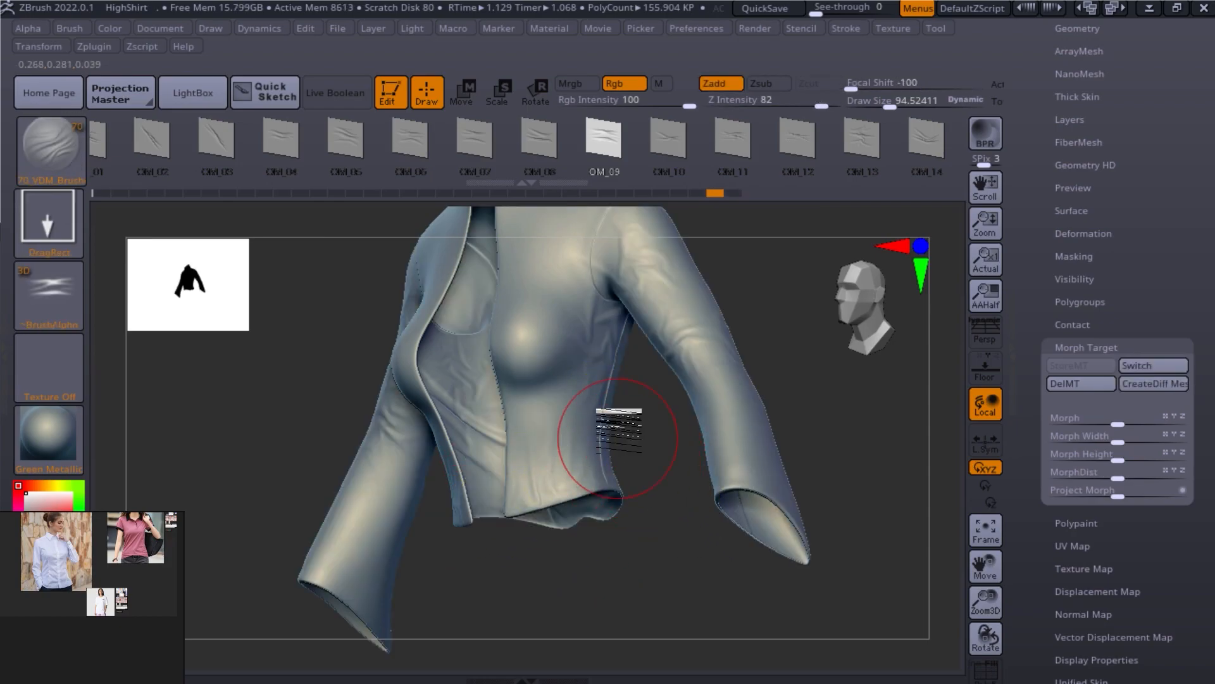
{"action": "left_click_drag", "start_coordinate": [564, 556], "coordinate": [787, 459]}
{"action": "mouse_move", "coordinate": [707, 506]}
{"action": "left_mouse_down"}
{"action": "mouse_move", "coordinate": [662, 583]}
{"action": "mouse_move", "coordinate": [689, 456]}
{"action": "left_mouse_up"}
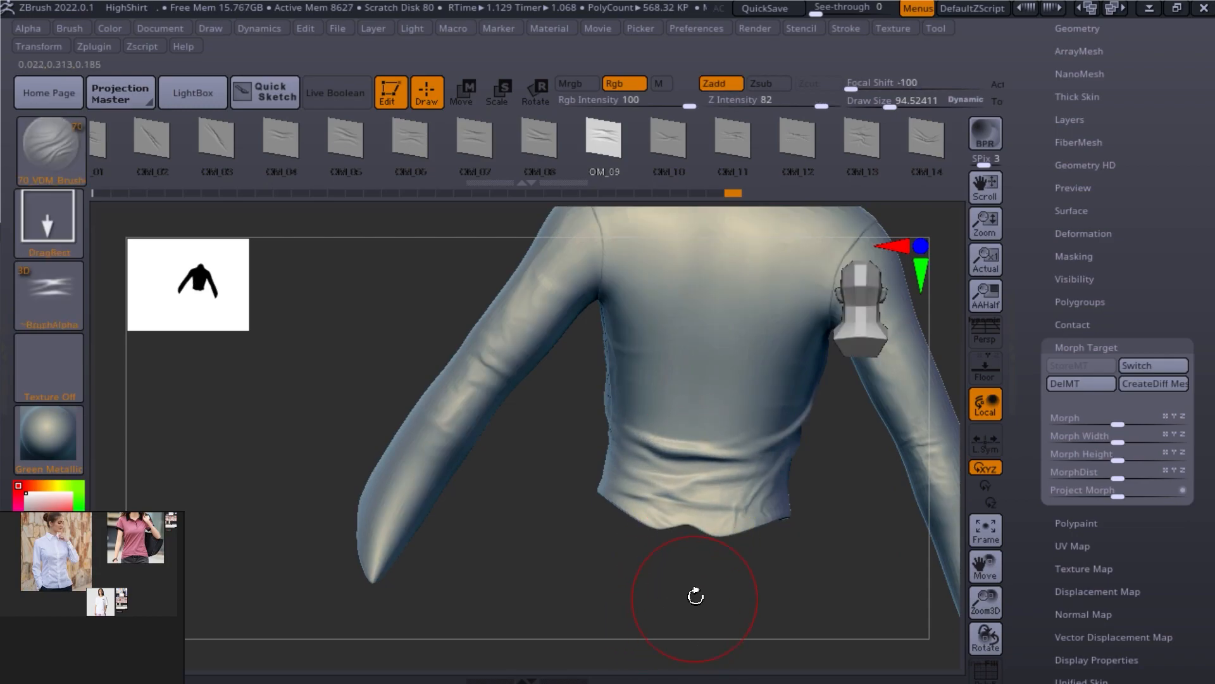
Step: Undo the last OM_09 wrinkle and place the OM_08 VDM wrinkle across the lower back above the hem with Z Intensity 100
{"action": "left_click_drag", "start_coordinate": [694, 599], "coordinate": [633, 439]}
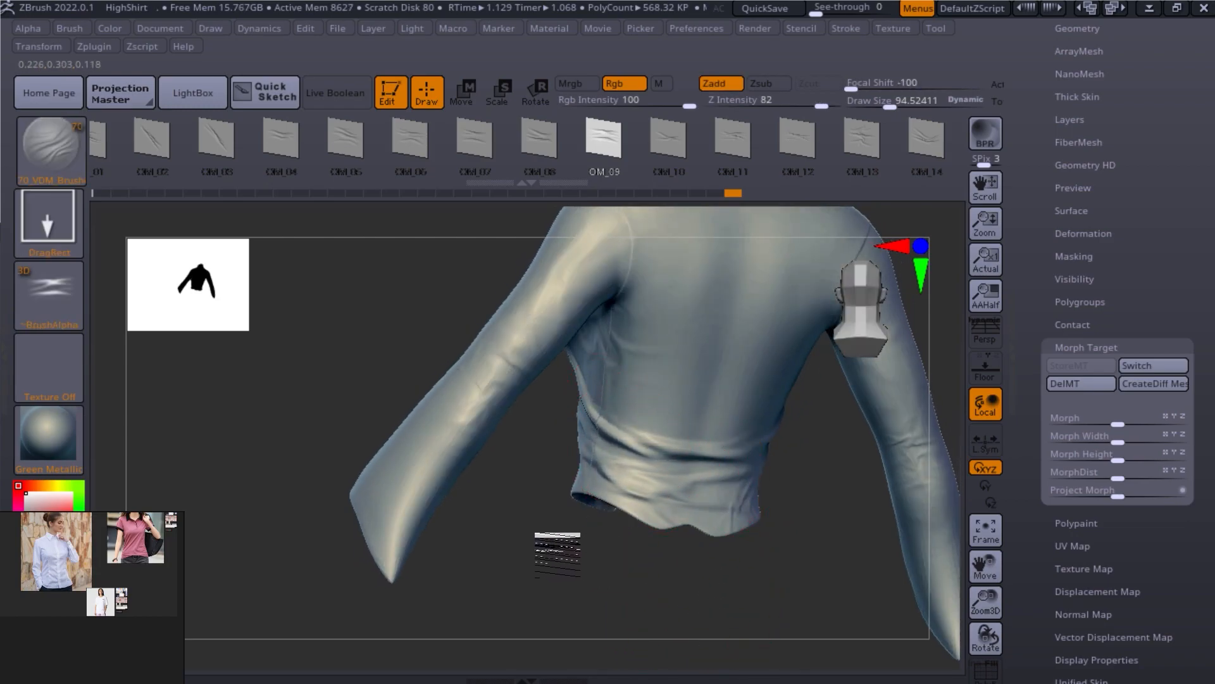
{"action": "left_click_drag", "start_coordinate": [590, 556], "coordinate": [694, 590]}
{"action": "mouse_move", "coordinate": [745, 552]}
{"action": "left_mouse_down"}
{"action": "mouse_move", "coordinate": [742, 468]}
{"action": "mouse_move", "coordinate": [693, 575]}
{"action": "left_mouse_up"}
{"action": "key", "text": "ctrl+z"}
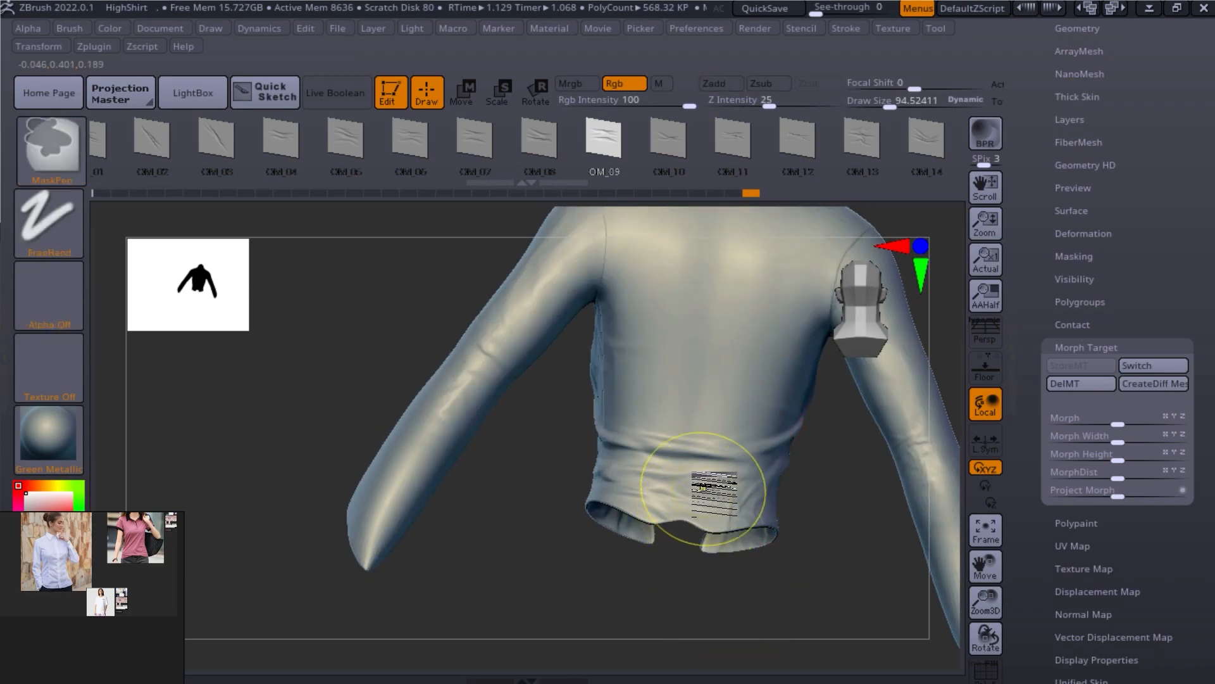
{"action": "left_click", "coordinate": [546, 141]}
{"action": "left_click_drag", "start_coordinate": [697, 553], "coordinate": [700, 504]}
{"action": "left_click_drag", "start_coordinate": [678, 568], "coordinate": [701, 595]}
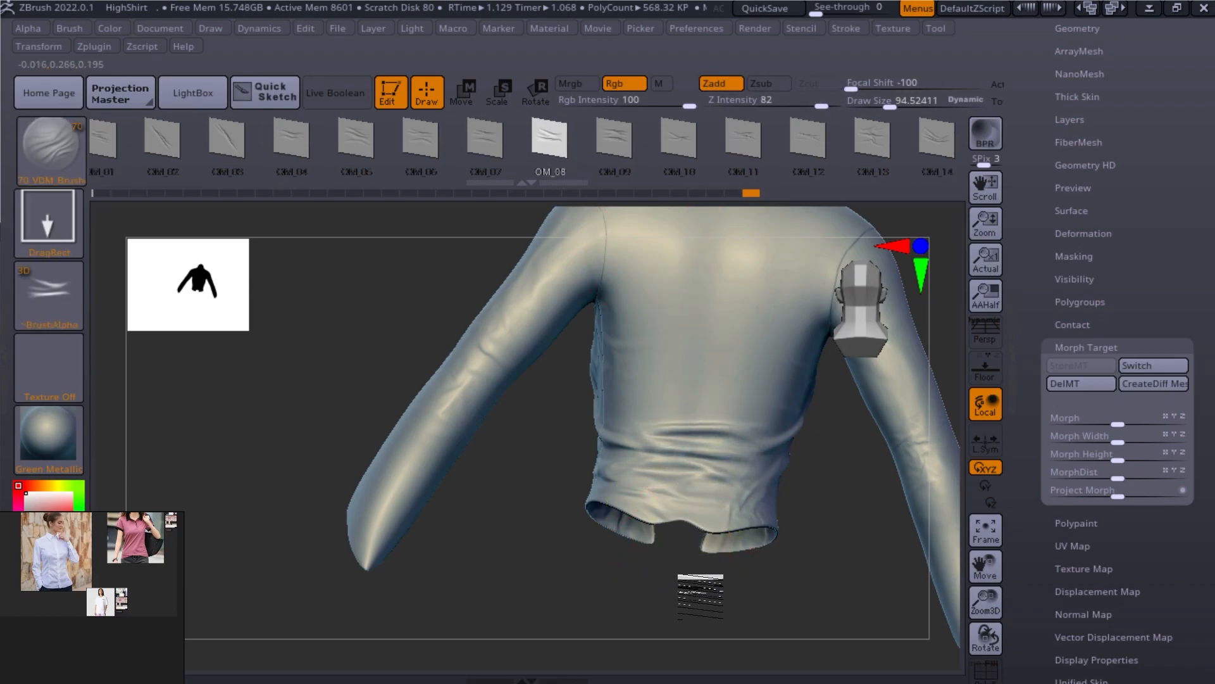
{"action": "key", "text": "ctrl+z"}
{"action": "left_click_drag", "start_coordinate": [821, 105], "coordinate": [840, 105]}
{"action": "left_click_drag", "start_coordinate": [706, 318], "coordinate": [710, 292]}
Step: Save the project over the existing HighShirt.zpr in the Clothing folder
{"action": "mouse_move", "coordinate": [737, 557]}
{"action": "left_mouse_down"}
{"action": "mouse_move", "coordinate": [902, 519]}
{"action": "mouse_move", "coordinate": [882, 542]}
{"action": "mouse_move", "coordinate": [900, 532]}
{"action": "mouse_move", "coordinate": [898, 472]}
{"action": "mouse_move", "coordinate": [860, 551]}
{"action": "mouse_move", "coordinate": [856, 525]}
{"action": "mouse_move", "coordinate": [827, 537]}
{"action": "mouse_move", "coordinate": [868, 500]}
{"action": "mouse_move", "coordinate": [819, 574]}
{"action": "mouse_move", "coordinate": [752, 573]}
{"action": "mouse_move", "coordinate": [806, 551]}
{"action": "mouse_move", "coordinate": [670, 561]}
{"action": "mouse_move", "coordinate": [789, 506]}
{"action": "left_mouse_up"}
{"action": "key", "text": "ctrl"}
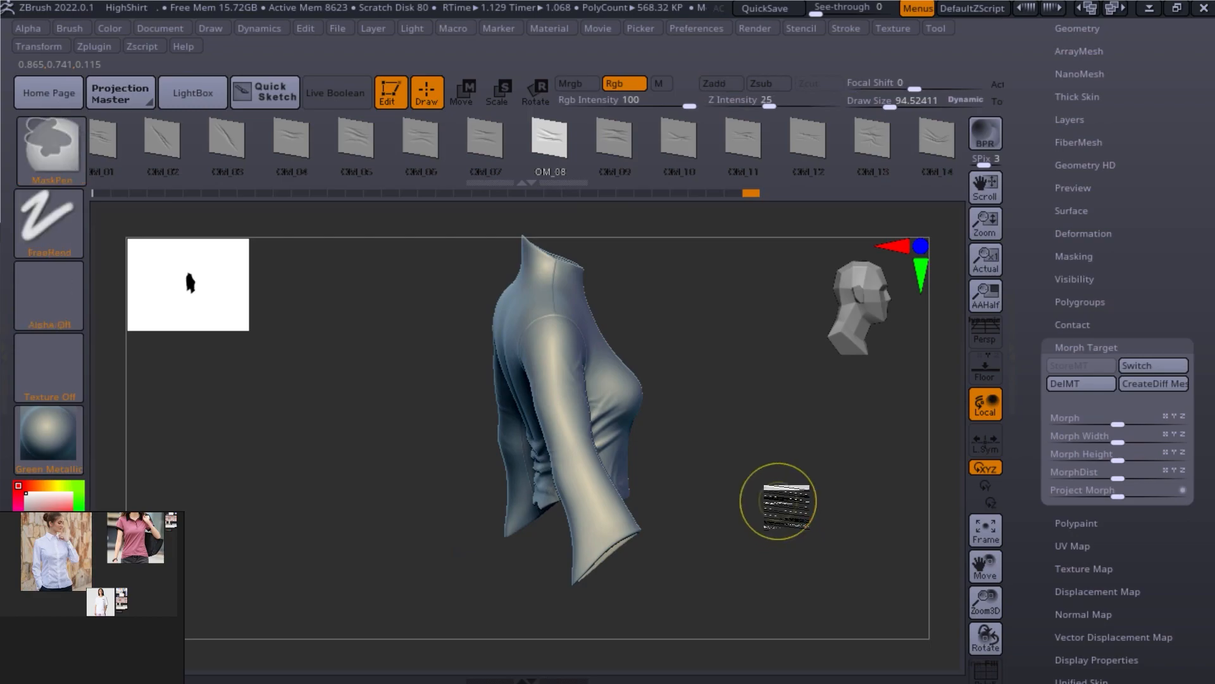
{"action": "key", "text": "ctrl+s"}
{"action": "double_click", "coordinate": [501, 348]}
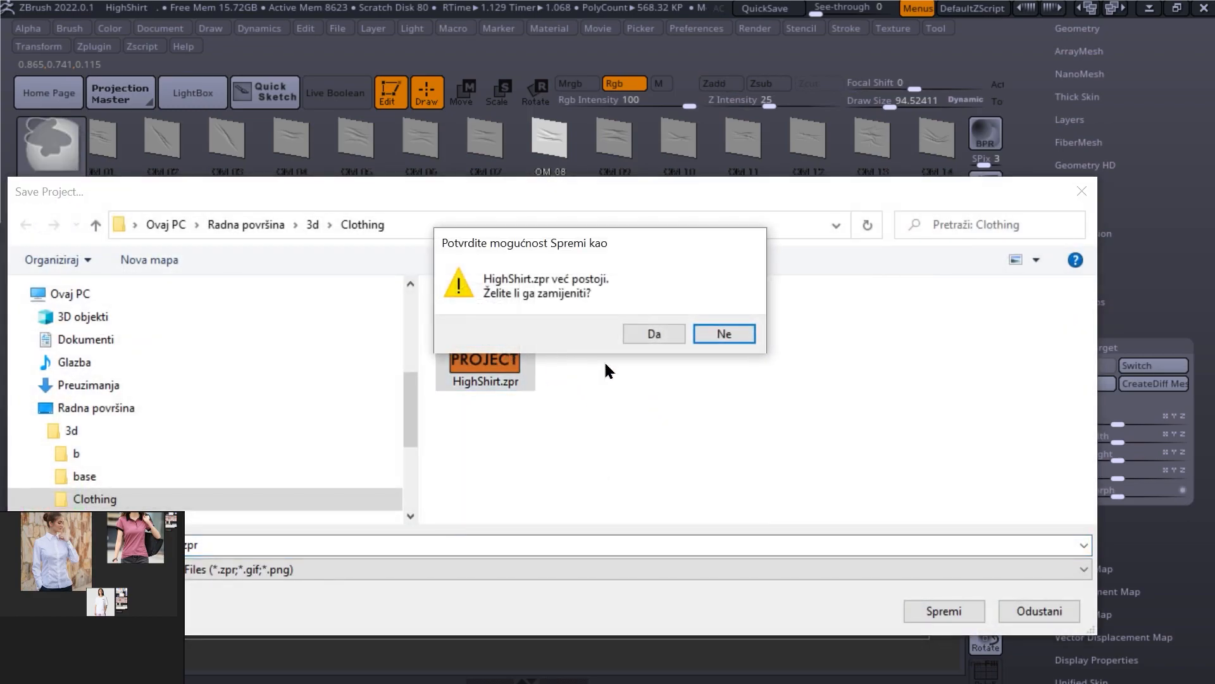
{"action": "left_click", "coordinate": [652, 330]}
Step: Delete the stored morph target and store a new one from the shirt's current shape
{"action": "left_click_drag", "start_coordinate": [716, 483], "coordinate": [786, 553]}
{"action": "left_click_drag", "start_coordinate": [664, 560], "coordinate": [695, 534], "text": "alt"}
{"action": "left_click_drag", "start_coordinate": [694, 534], "coordinate": [533, 570]}
{"action": "left_click_drag", "start_coordinate": [661, 556], "coordinate": [559, 437]}
{"action": "left_click_drag", "start_coordinate": [544, 502], "coordinate": [626, 546]}
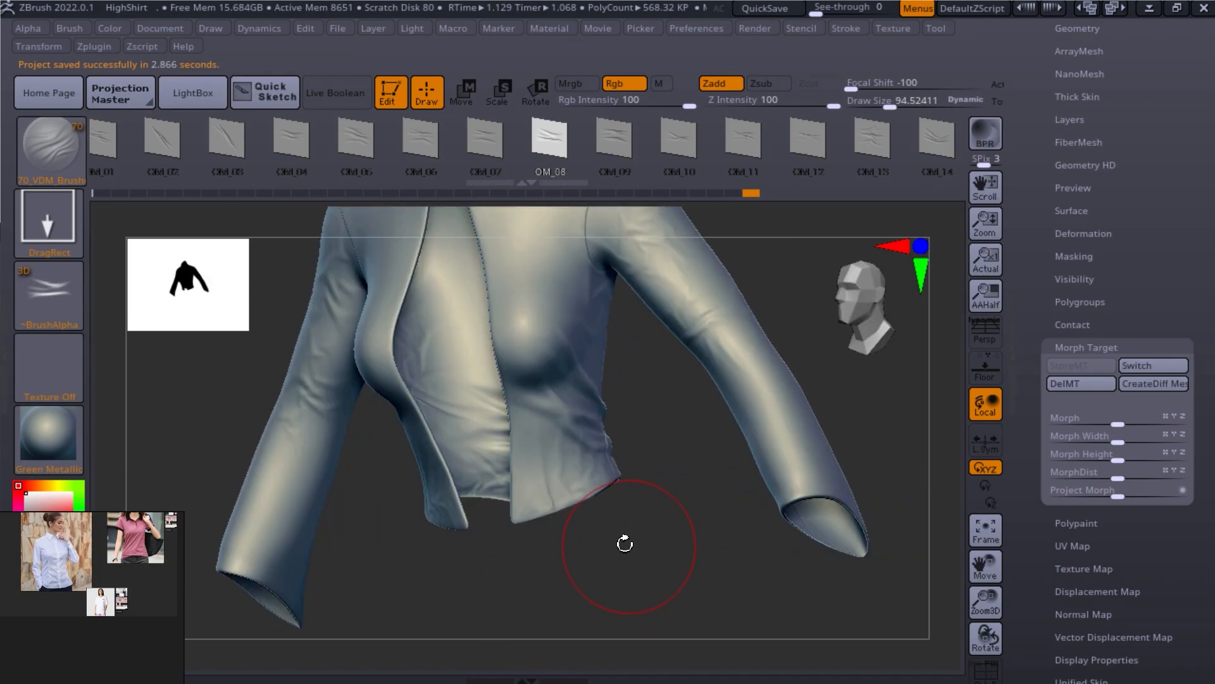
{"action": "left_click_drag", "start_coordinate": [601, 481], "coordinate": [642, 520]}
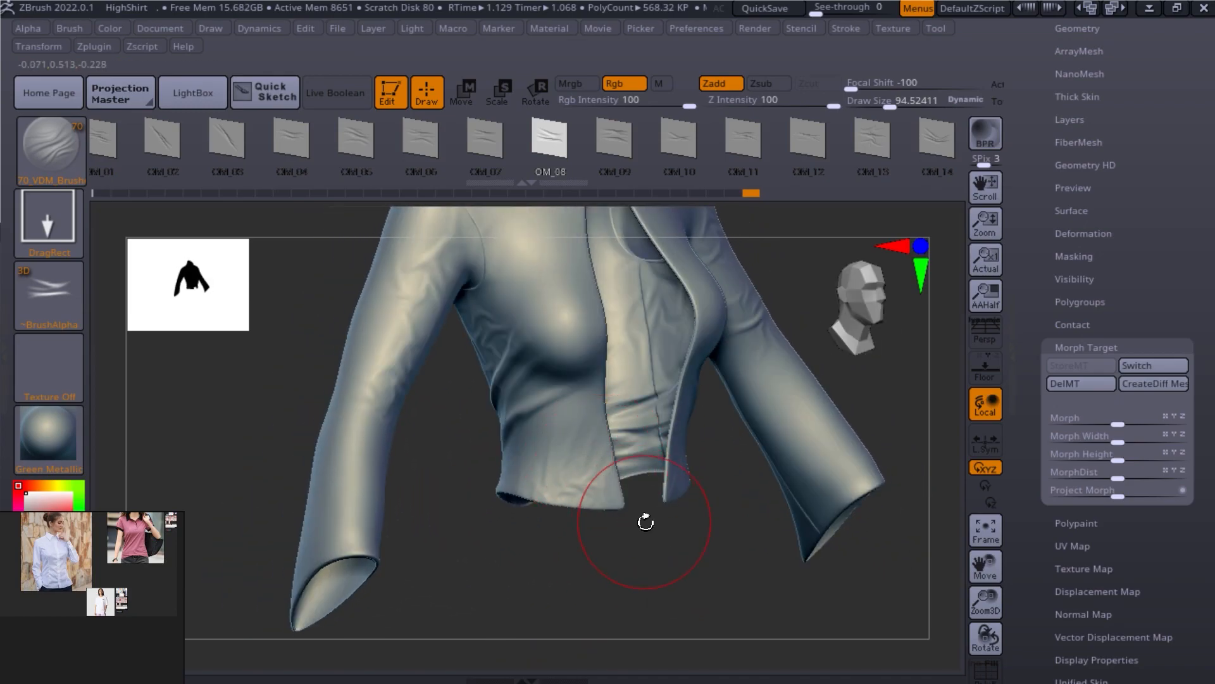
{"action": "left_click", "coordinate": [744, 140]}
{"action": "mouse_move", "coordinate": [785, 367]}
{"action": "left_mouse_down"}
{"action": "mouse_move", "coordinate": [828, 325]}
{"action": "mouse_move", "coordinate": [773, 407]}
{"action": "mouse_move", "coordinate": [711, 334]}
{"action": "mouse_move", "coordinate": [512, 540]}
{"action": "mouse_move", "coordinate": [716, 358]}
{"action": "mouse_move", "coordinate": [678, 342]}
{"action": "mouse_move", "coordinate": [564, 364]}
{"action": "mouse_move", "coordinate": [496, 499]}
{"action": "mouse_move", "coordinate": [664, 325]}
{"action": "mouse_move", "coordinate": [652, 356]}
{"action": "left_mouse_up"}
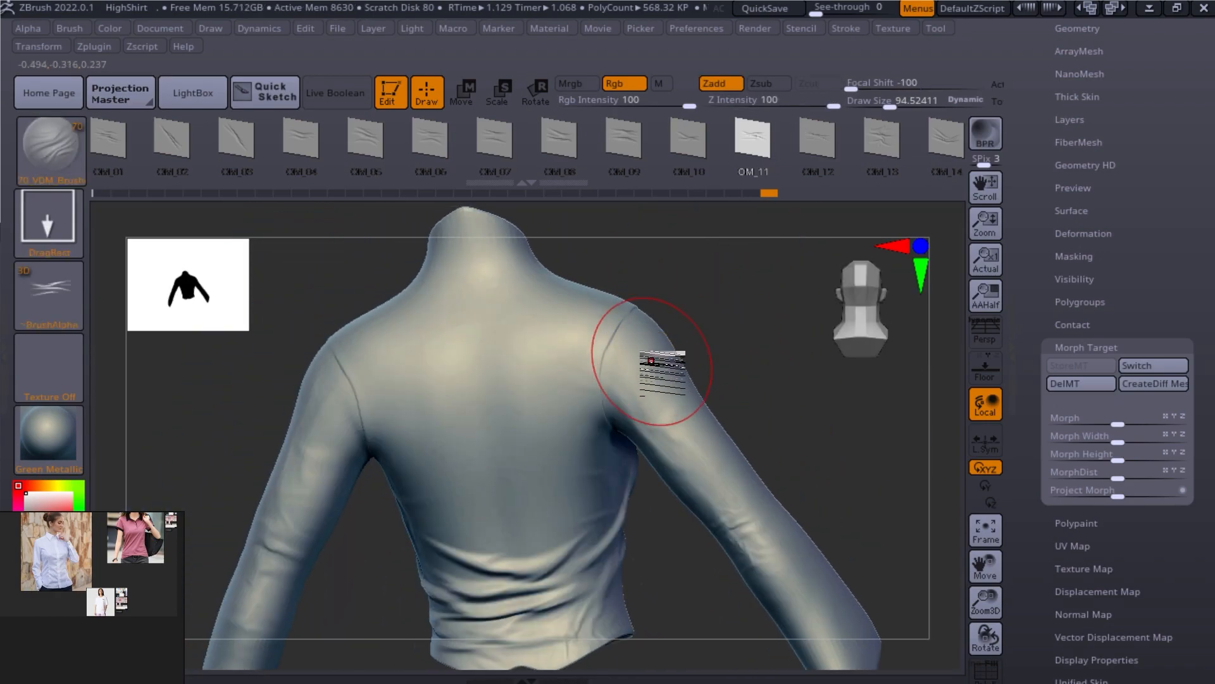
{"action": "left_click", "coordinate": [1091, 392]}
{"action": "left_click", "coordinate": [1095, 371]}
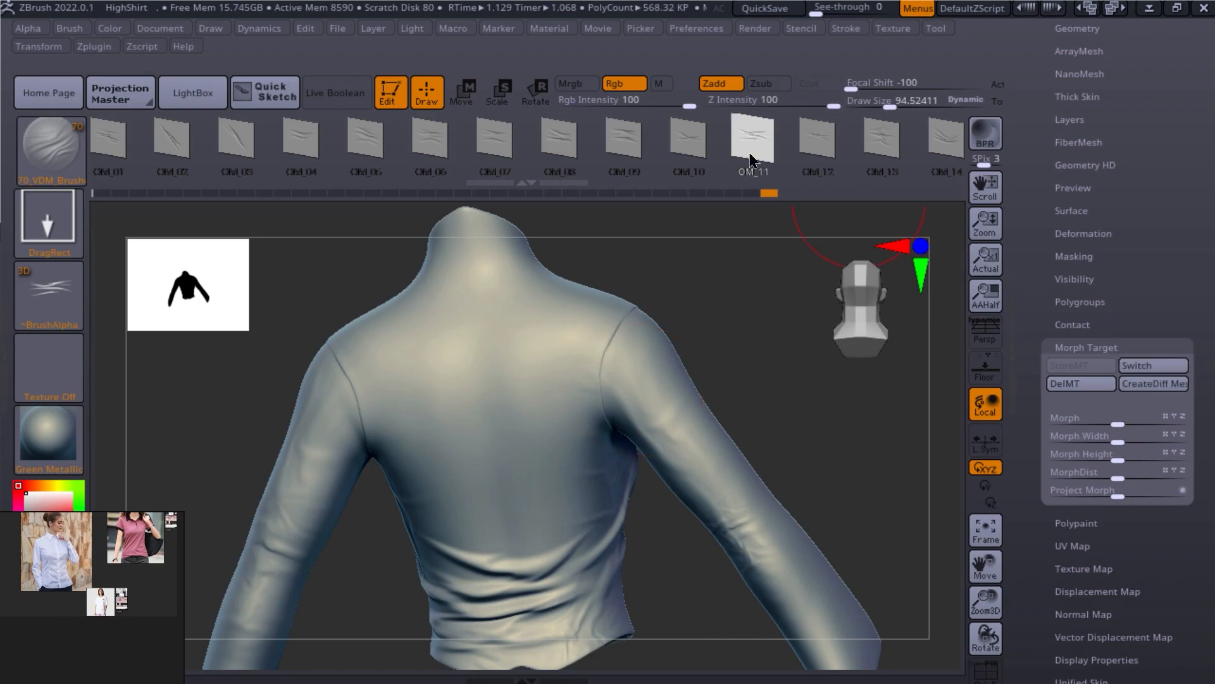
Step: Try the OM_13 VDM wrinkle down the middle of the upper back
{"action": "left_click", "coordinate": [882, 149]}
{"action": "mouse_move", "coordinate": [484, 381]}
{"action": "left_mouse_down"}
{"action": "mouse_move", "coordinate": [509, 564]}
{"action": "mouse_move", "coordinate": [524, 560]}
{"action": "left_mouse_up"}
{"action": "key", "text": "ctrl+z"}
{"action": "key", "text": "ctrl+z"}
{"action": "left_click_drag", "start_coordinate": [485, 382], "coordinate": [514, 545]}
{"action": "left_click_drag", "start_coordinate": [702, 304], "coordinate": [700, 293]}
{"action": "key", "text": "ctrl+z"}
Step: Try the OM_09 VDM wrinkle across the upper back at a reduced Z Intensity
{"action": "left_click", "coordinate": [626, 139]}
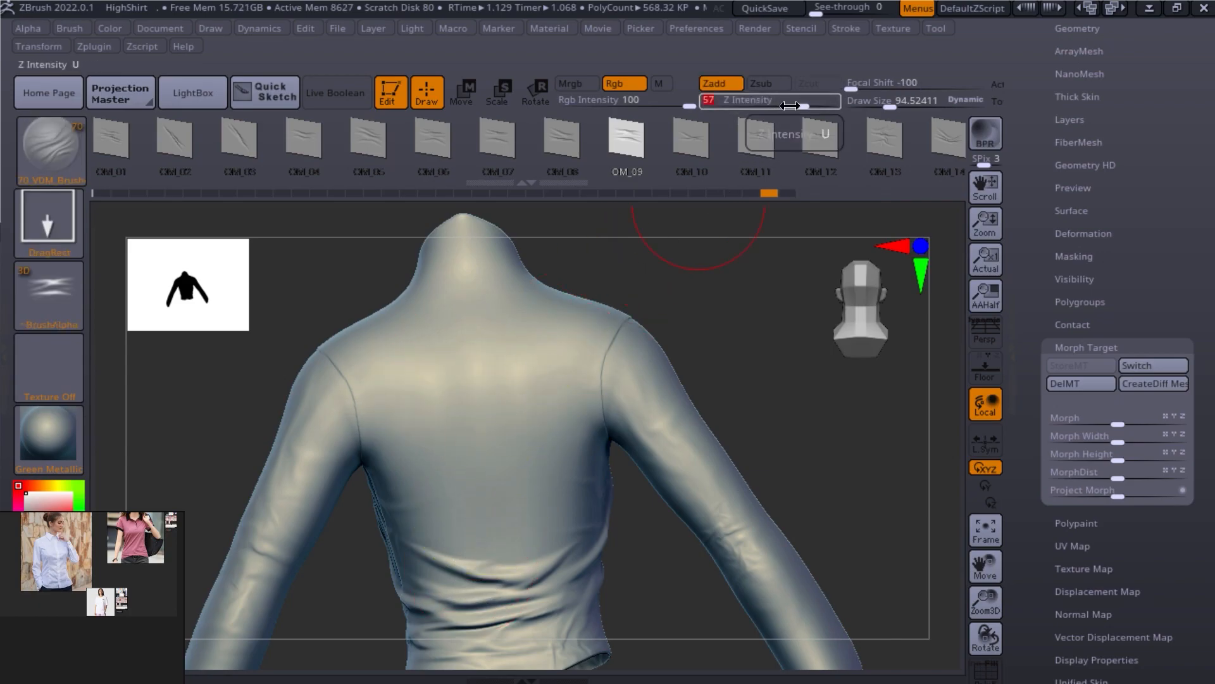
{"action": "left_click_drag", "start_coordinate": [476, 372], "coordinate": [510, 605]}
{"action": "key", "text": "ctrl+z"}
{"action": "mouse_move", "coordinate": [646, 553]}
{"action": "left_mouse_down", "text": "alt"}
{"action": "mouse_move", "coordinate": [611, 551]}
{"action": "mouse_move", "coordinate": [676, 551]}
{"action": "mouse_move", "coordinate": [665, 506]}
{"action": "mouse_move", "coordinate": [599, 514]}
{"action": "mouse_move", "coordinate": [676, 599]}
{"action": "left_mouse_up", "text": "alt"}
{"action": "key", "text": "ctrl+z"}
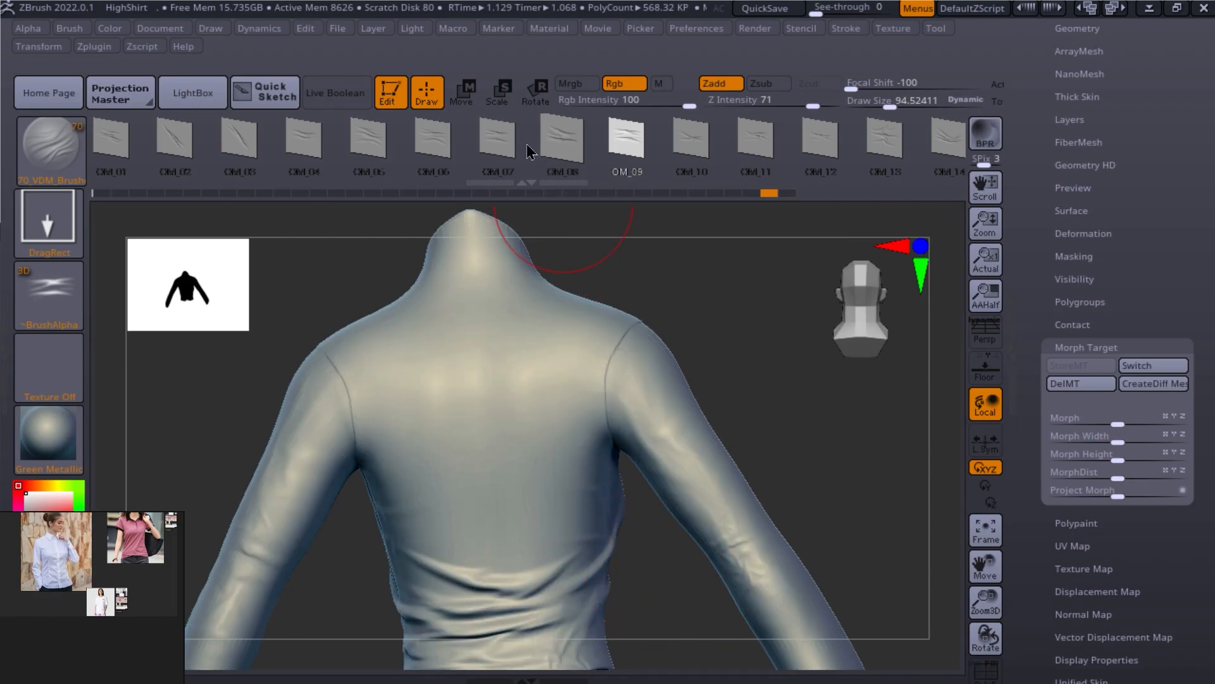
Step: Try the VDM wrinkles from OM_07 down to OM_05 on the upper back
{"action": "left_click", "coordinate": [504, 139]}
{"action": "left_click_drag", "start_coordinate": [501, 380], "coordinate": [514, 572]}
{"action": "left_click", "coordinate": [458, 139]}
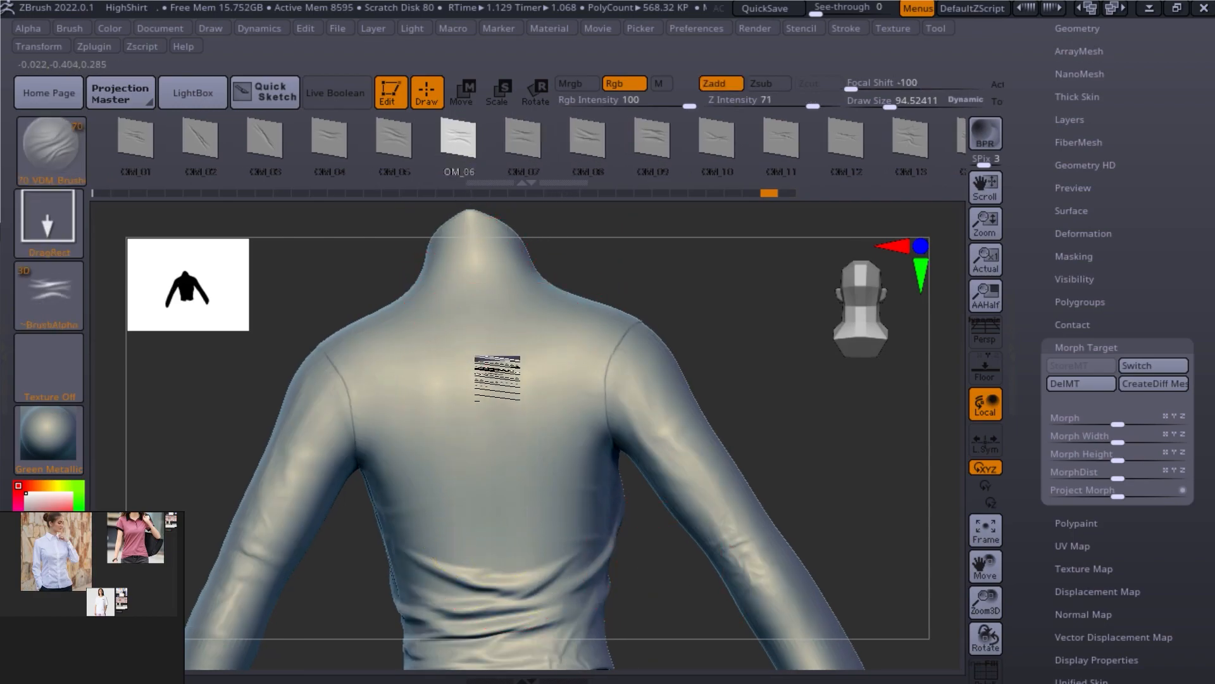
{"action": "left_click", "coordinate": [394, 140]}
{"action": "key", "text": "ctrl+z"}
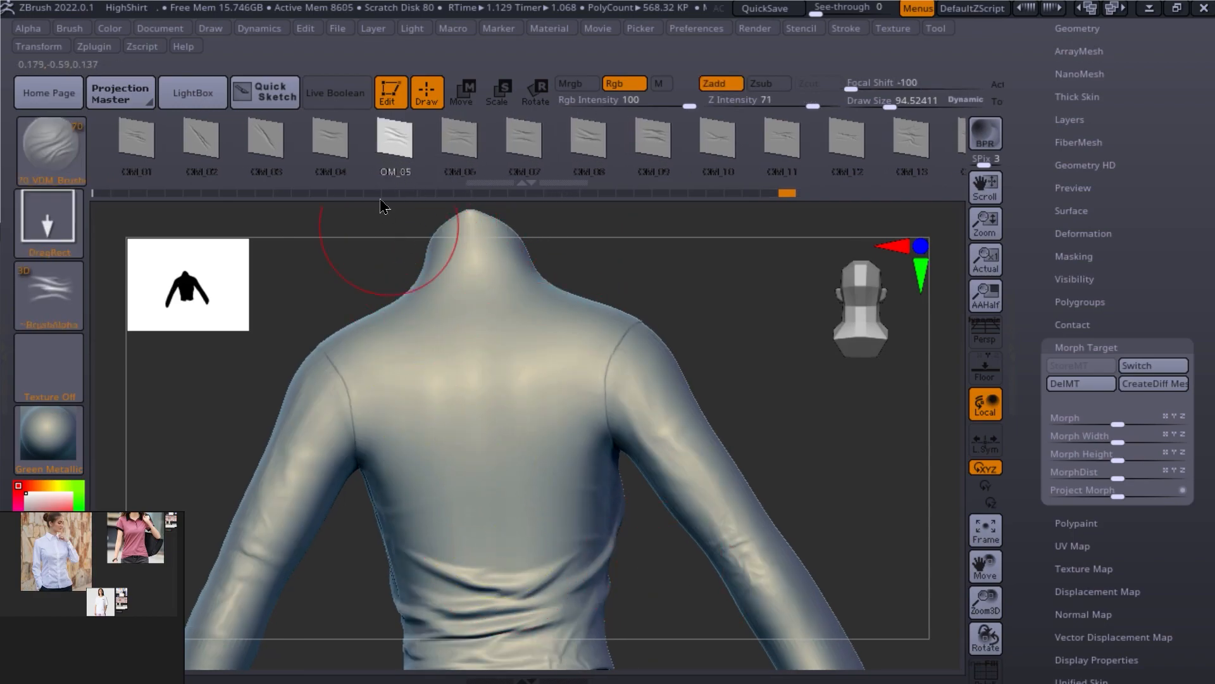
Step: Select the OM_02 VDM wrinkle and try it across the upper back between the shoulder seams
{"action": "left_click", "coordinate": [569, 138]}
{"action": "left_click_drag", "start_coordinate": [506, 426], "coordinate": [659, 508]}
{"action": "left_click_drag", "start_coordinate": [630, 429], "coordinate": [658, 489]}
{"action": "left_click_drag", "start_coordinate": [730, 367], "coordinate": [692, 367]}
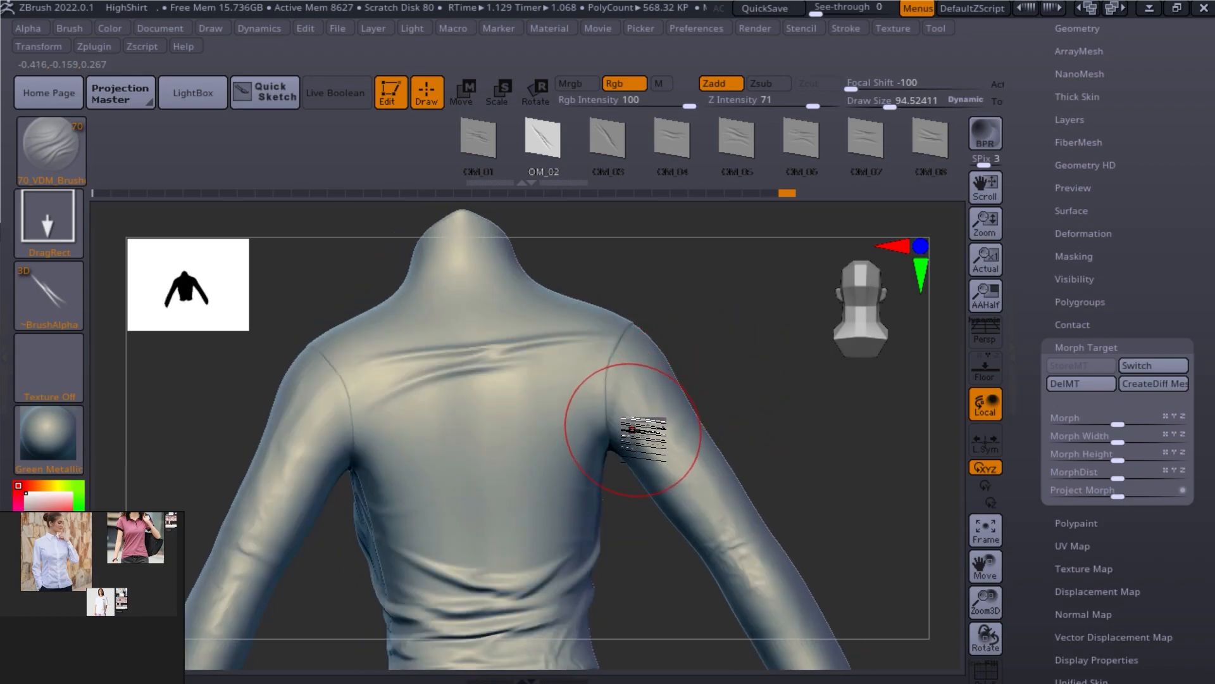
Step: Try fading the upper-back wrinkle with the Morph brush at Z Intensity 23
{"action": "key", "text": "b"}
{"action": "key", "text": "m"}
{"action": "key", "text": "o"}
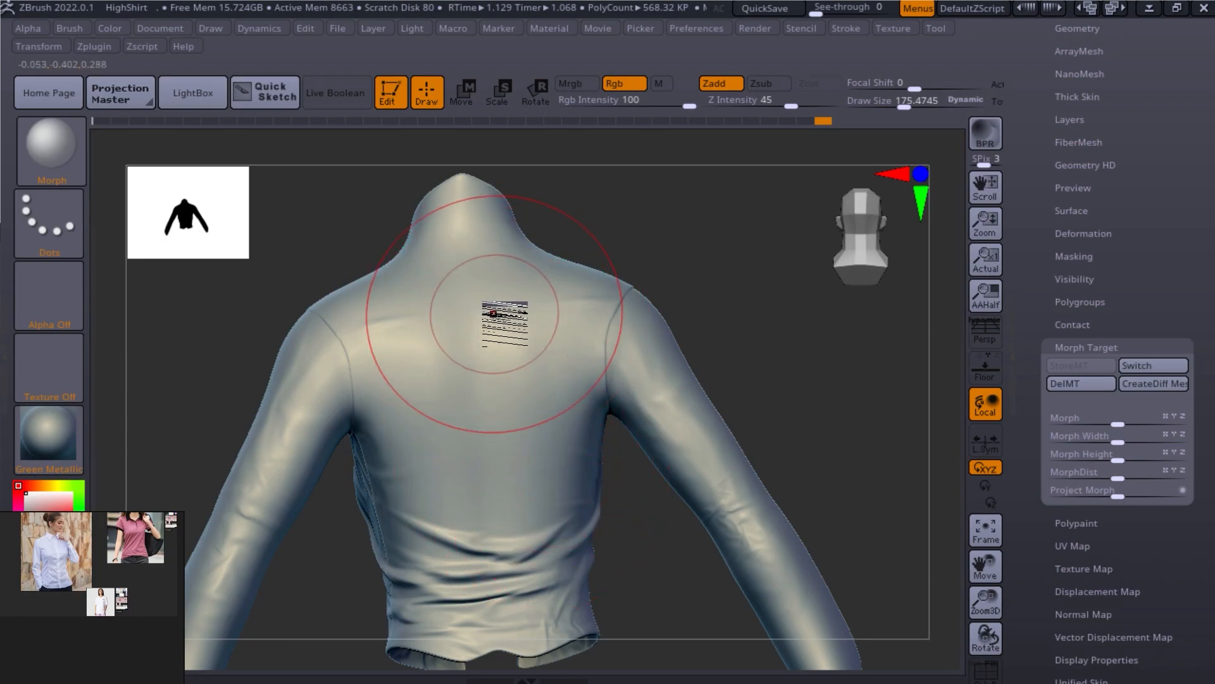
{"action": "left_click_drag", "start_coordinate": [497, 328], "coordinate": [508, 384]}
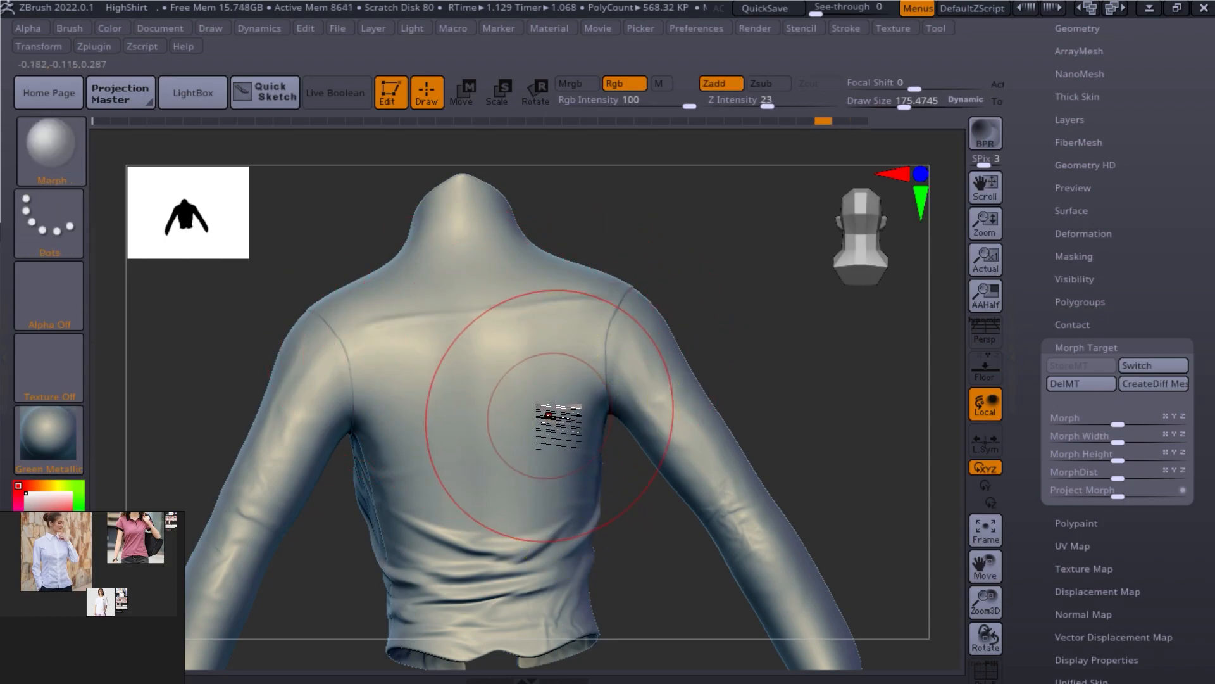
{"action": "left_click_drag", "start_coordinate": [710, 320], "coordinate": [722, 322]}
{"action": "mouse_move", "coordinate": [504, 420]}
{"action": "left_mouse_down"}
{"action": "mouse_move", "coordinate": [684, 274]}
{"action": "mouse_move", "coordinate": [535, 444]}
{"action": "left_mouse_up"}
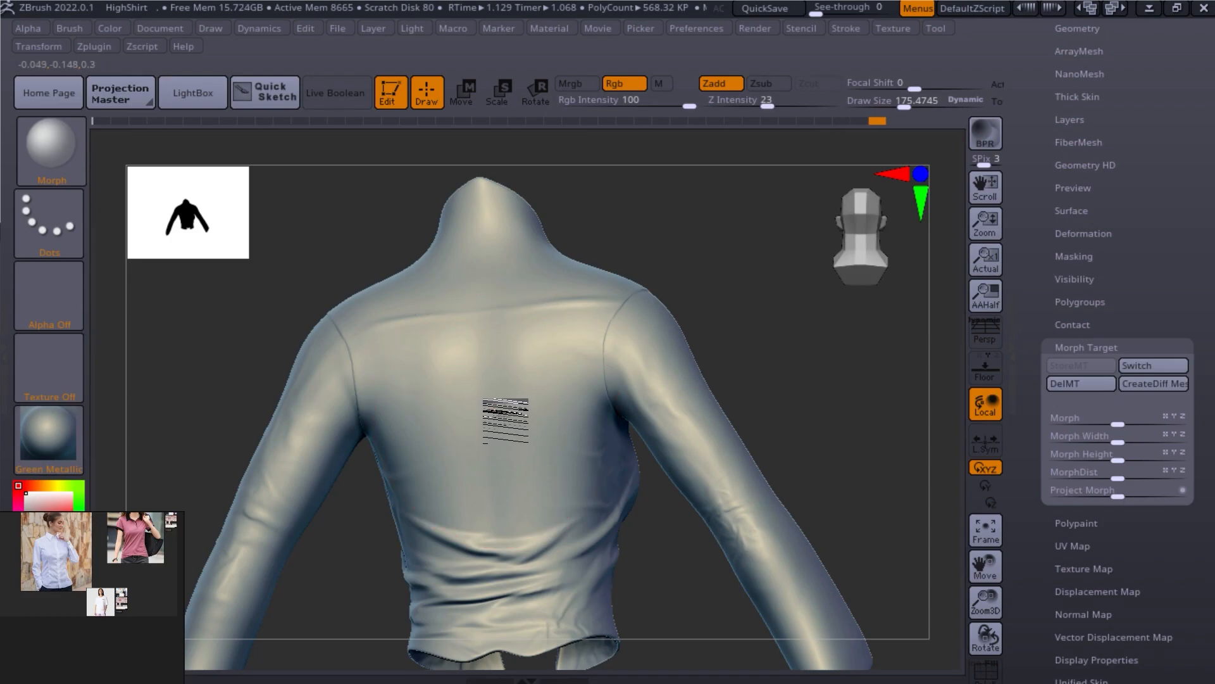
{"action": "mouse_move", "coordinate": [654, 404]}
{"action": "left_mouse_down"}
{"action": "mouse_move", "coordinate": [751, 344]}
{"action": "mouse_move", "coordinate": [792, 488]}
{"action": "mouse_move", "coordinate": [821, 345]}
{"action": "mouse_move", "coordinate": [773, 326]}
{"action": "left_mouse_up"}
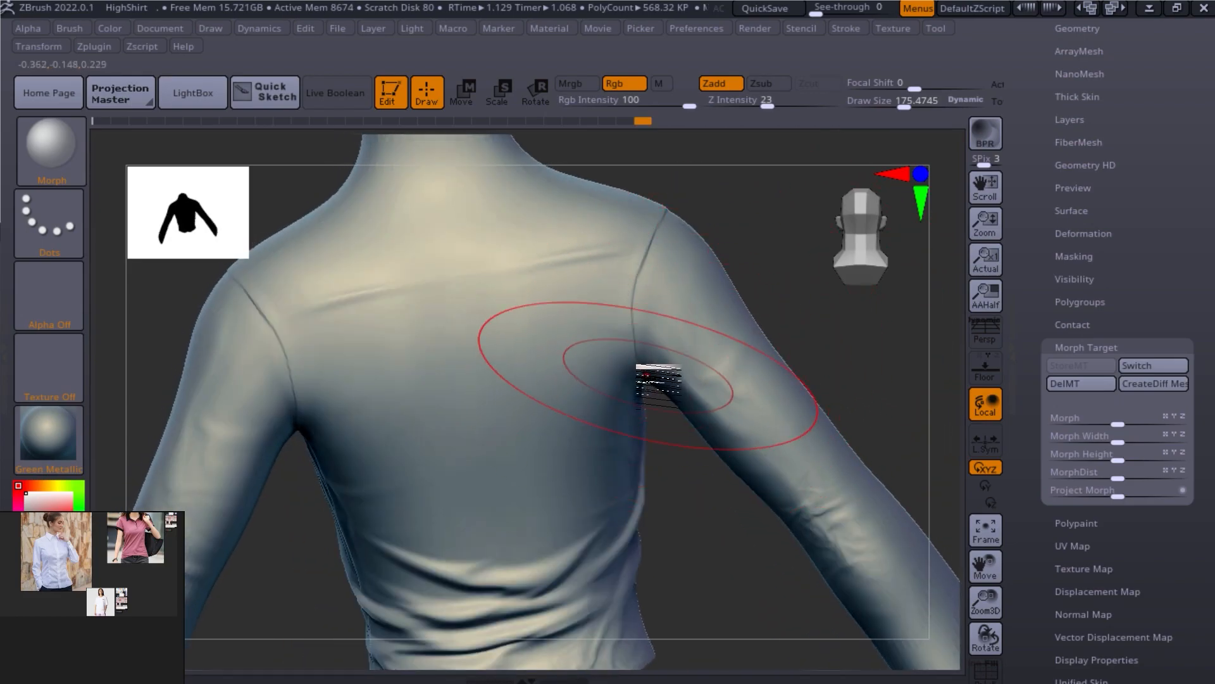
Step: Delete the morph target, load the 50-Wool_Super-02 brush from the zbBRUSHES folder and try its wrinkles across the upper back
{"action": "left_click", "coordinate": [1081, 383]}
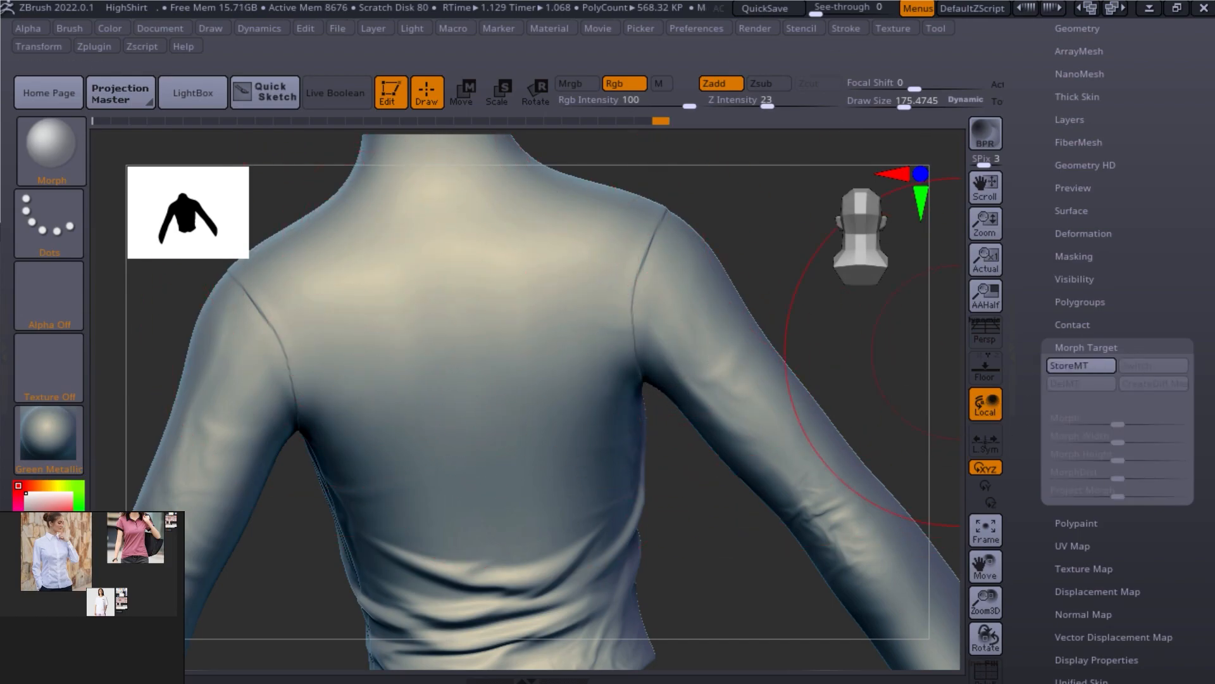
{"action": "key", "text": "alt+Tab"}
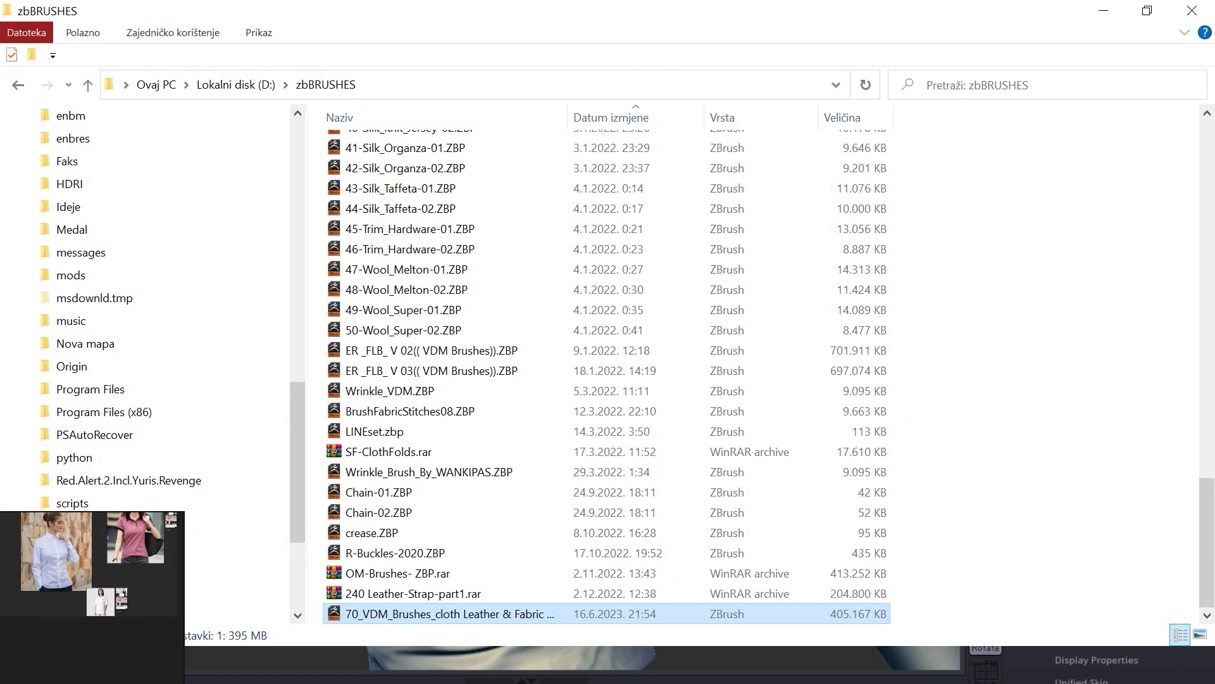
{"action": "double_click", "coordinate": [470, 329]}
{"action": "mouse_move", "coordinate": [441, 325]}
{"action": "left_mouse_down"}
{"action": "mouse_move", "coordinate": [478, 540]}
{"action": "mouse_move", "coordinate": [496, 563]}
{"action": "left_mouse_up"}
{"action": "mouse_move", "coordinate": [789, 355]}
{"action": "left_mouse_down", "text": "alt"}
{"action": "mouse_move", "coordinate": [793, 283]}
{"action": "mouse_move", "coordinate": [790, 394]}
{"action": "mouse_move", "coordinate": [780, 359]}
{"action": "left_mouse_up", "text": "alt"}
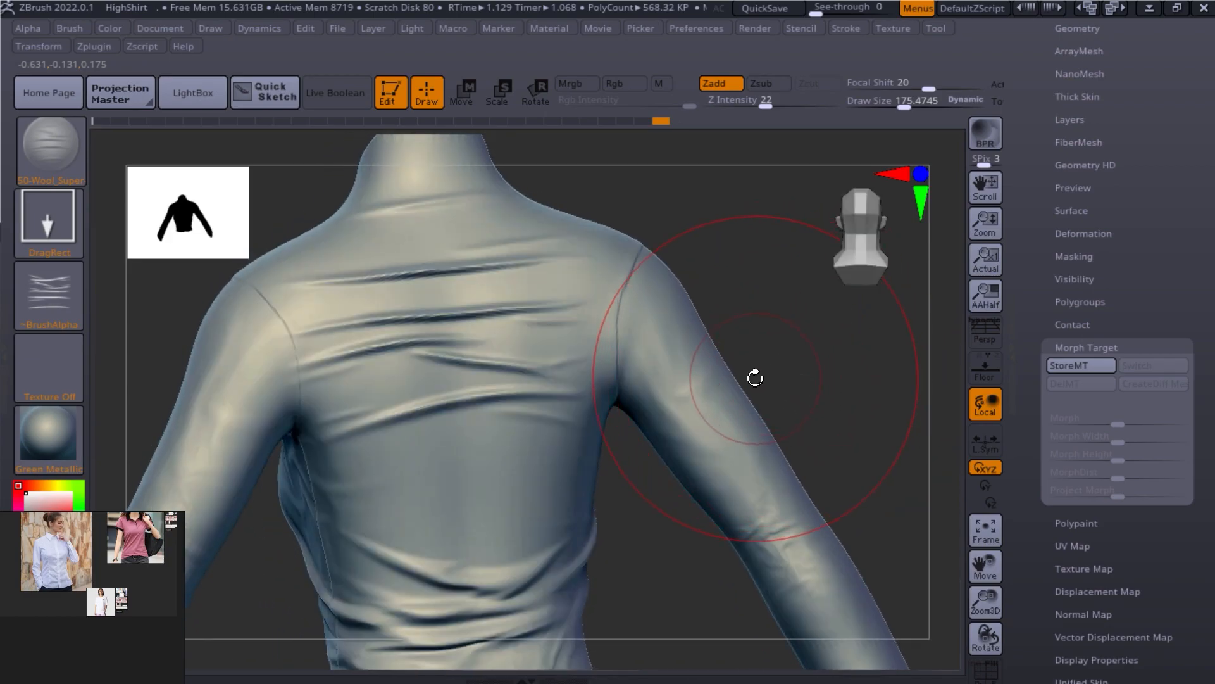
Step: Select the Morph brush, undo the wool wrinkles on the upper back and store the shirt's shape as a morph target
{"action": "key", "text": "b"}
{"action": "key", "text": "m"}
{"action": "key", "text": "o"}
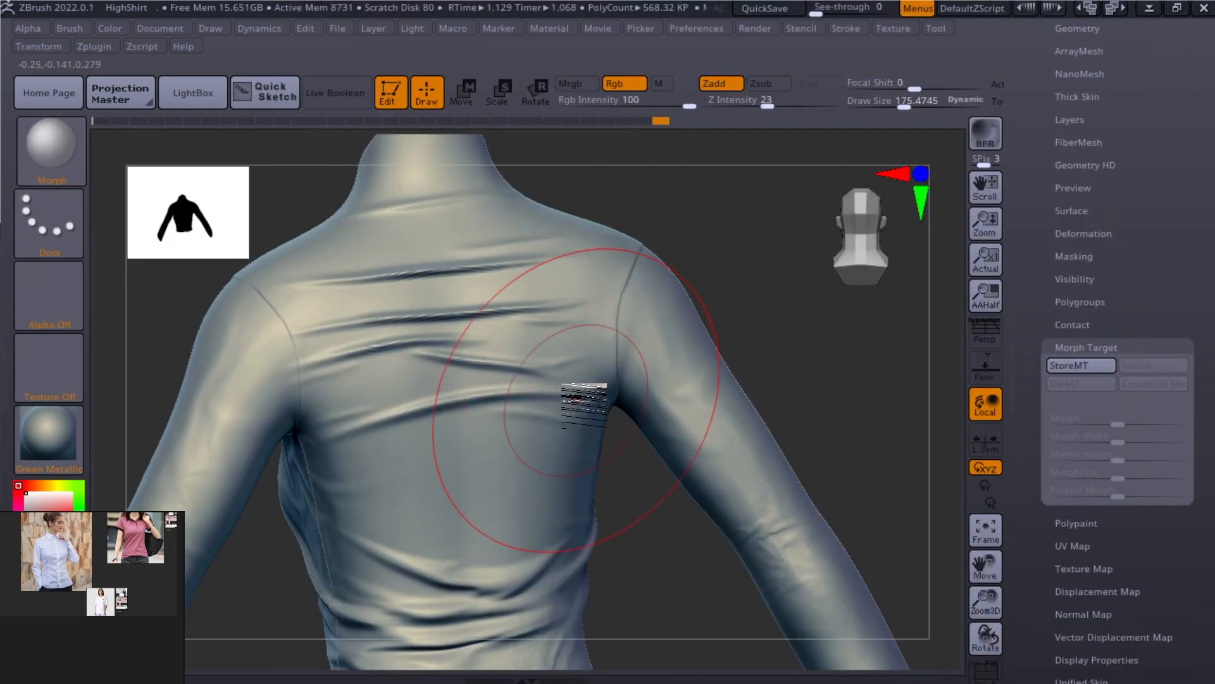
{"action": "left_click", "coordinate": [547, 364]}
{"action": "left_click", "coordinate": [516, 472]}
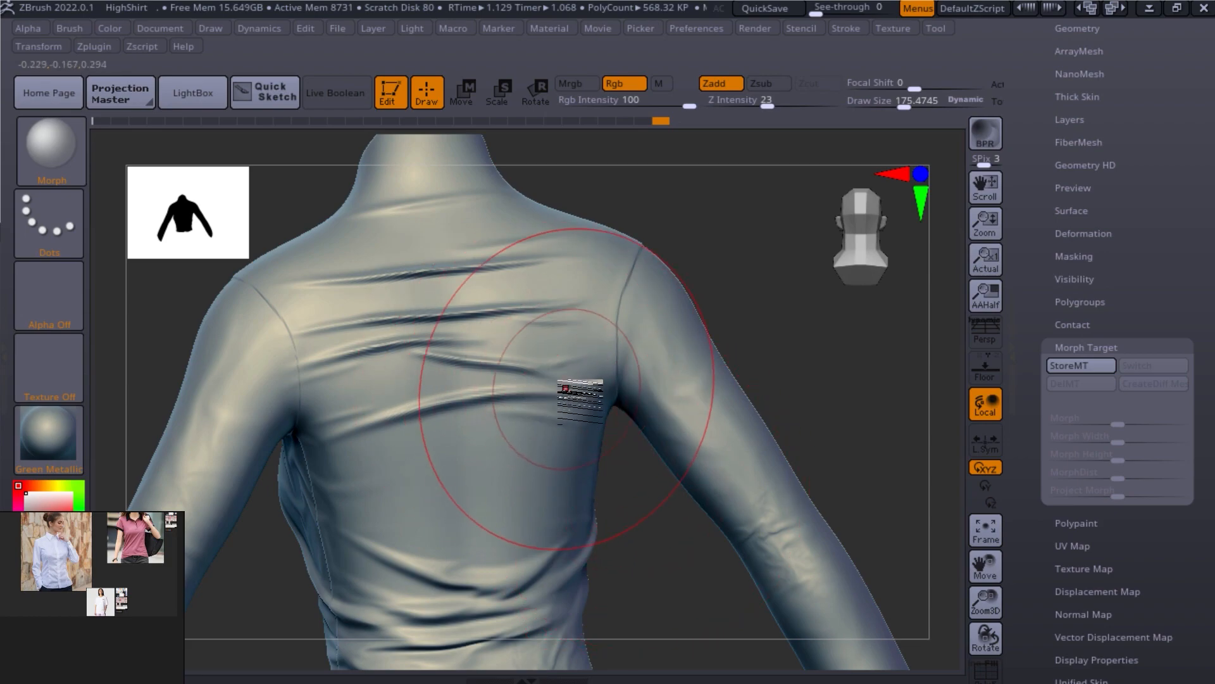
{"action": "left_click", "coordinate": [1083, 366]}
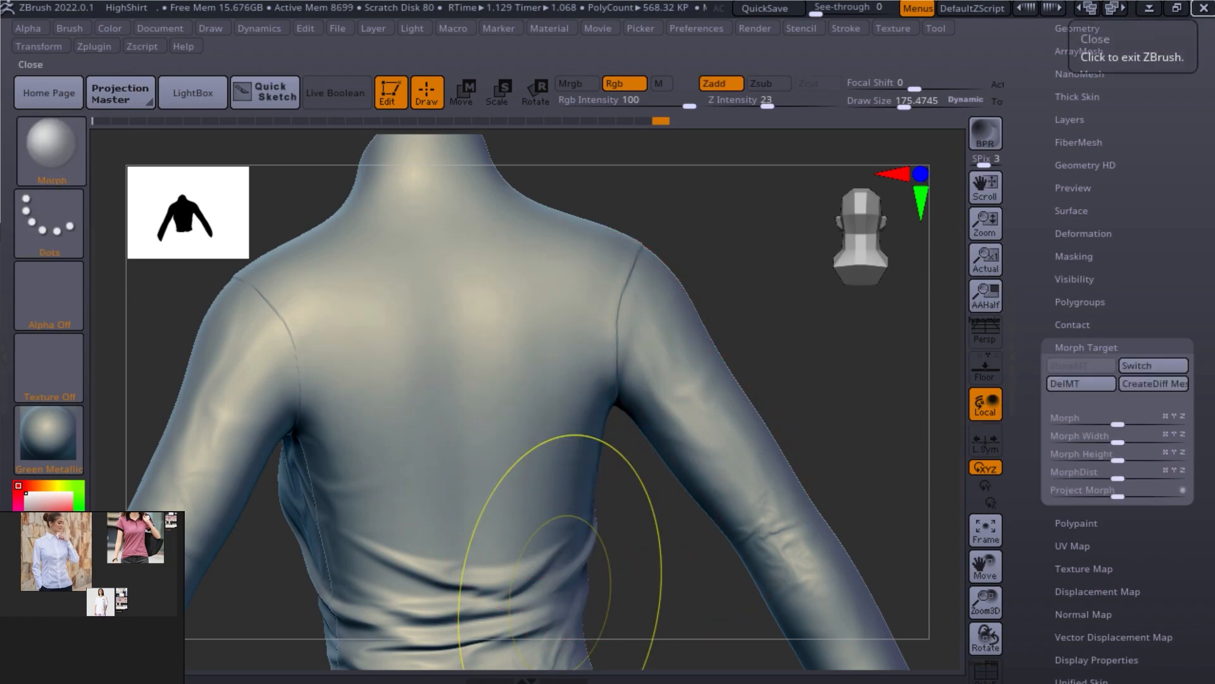
Step: Load the 50-Wool_Super-02 brush again from the zbBRUSHES folder and place its wrinkles across the upper back
{"action": "key", "text": "alt+Tab"}
{"action": "left_click", "coordinate": [448, 312]}
{"action": "double_click", "coordinate": [447, 325]}
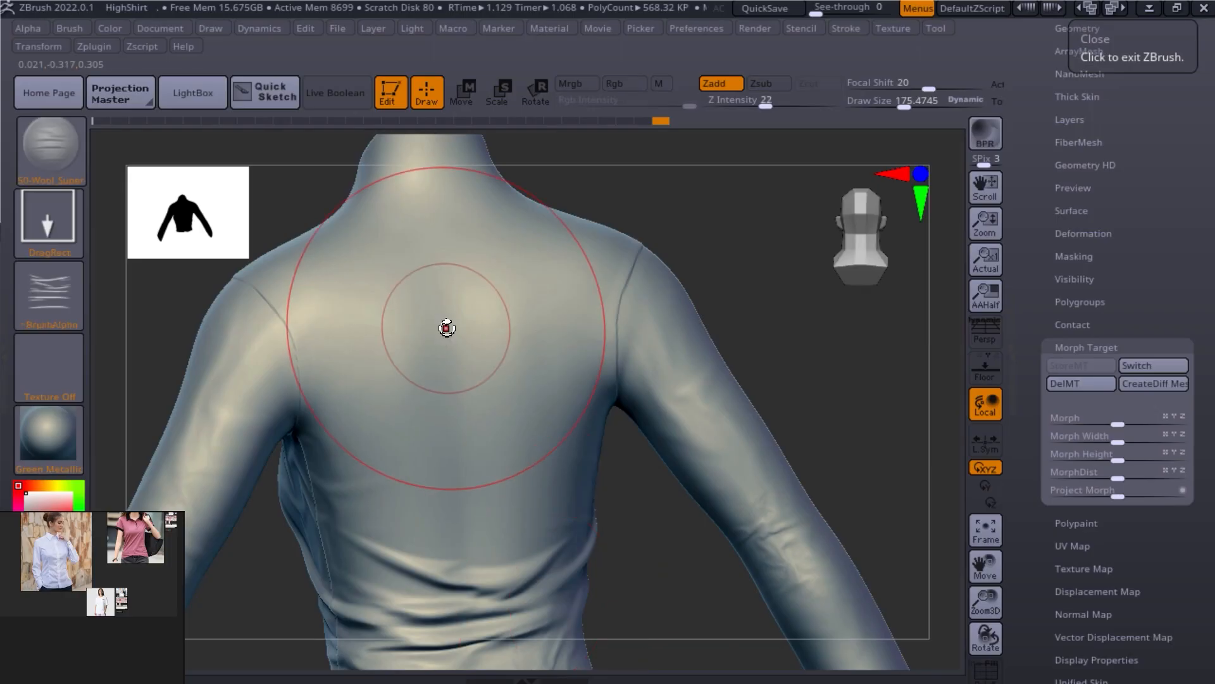
{"action": "mouse_move", "coordinate": [448, 325]}
{"action": "left_mouse_down"}
{"action": "mouse_move", "coordinate": [467, 485]}
{"action": "mouse_move", "coordinate": [460, 560]}
{"action": "mouse_move", "coordinate": [457, 527]}
{"action": "left_mouse_up"}
Step: Try smoothing the wool wrinkles on the upper back
{"action": "mouse_move", "coordinate": [558, 378]}
{"action": "left_mouse_down", "text": "shift"}
{"action": "mouse_move", "coordinate": [568, 404]}
{"action": "mouse_move", "coordinate": [560, 370]}
{"action": "mouse_move", "coordinate": [564, 383]}
{"action": "mouse_move", "coordinate": [339, 407]}
{"action": "mouse_move", "coordinate": [364, 437]}
{"action": "mouse_move", "coordinate": [381, 433]}
{"action": "left_mouse_up", "text": "shift"}
{"action": "key", "text": "ctrl+z"}
{"action": "mouse_move", "coordinate": [711, 545]}
{"action": "left_mouse_down", "text": "alt"}
{"action": "mouse_move", "coordinate": [642, 467]}
{"action": "mouse_move", "coordinate": [684, 496]}
{"action": "left_mouse_up", "text": "alt"}
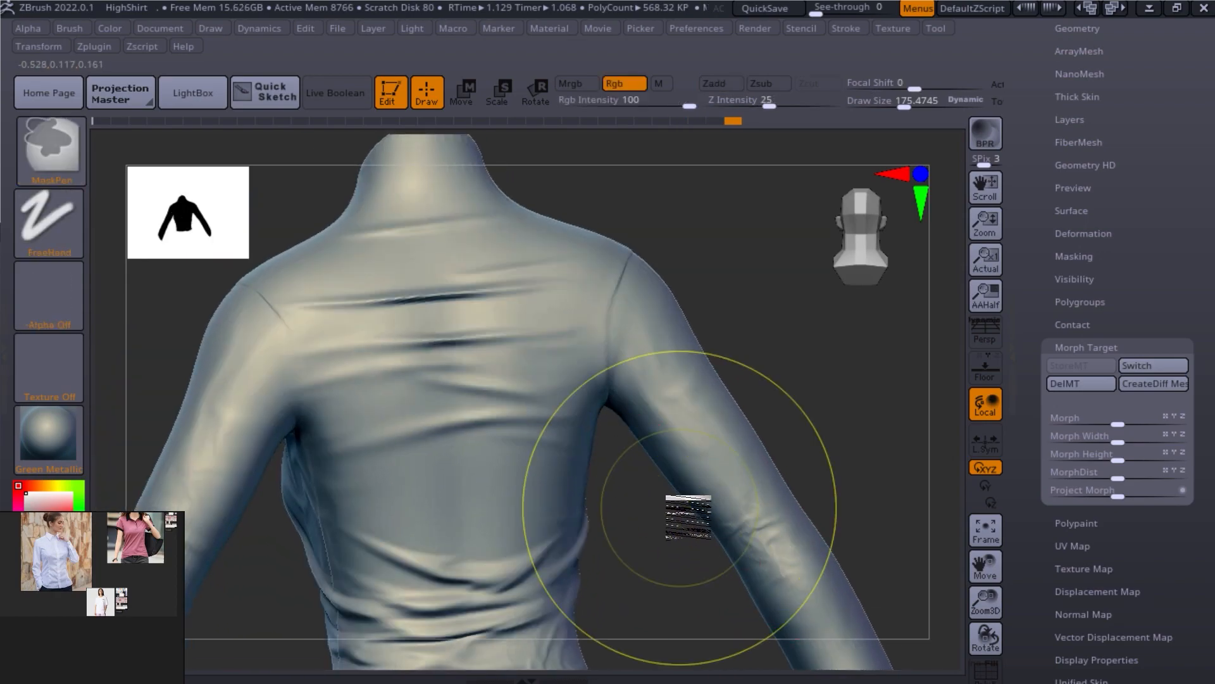
{"action": "key", "text": "ctrl+z"}
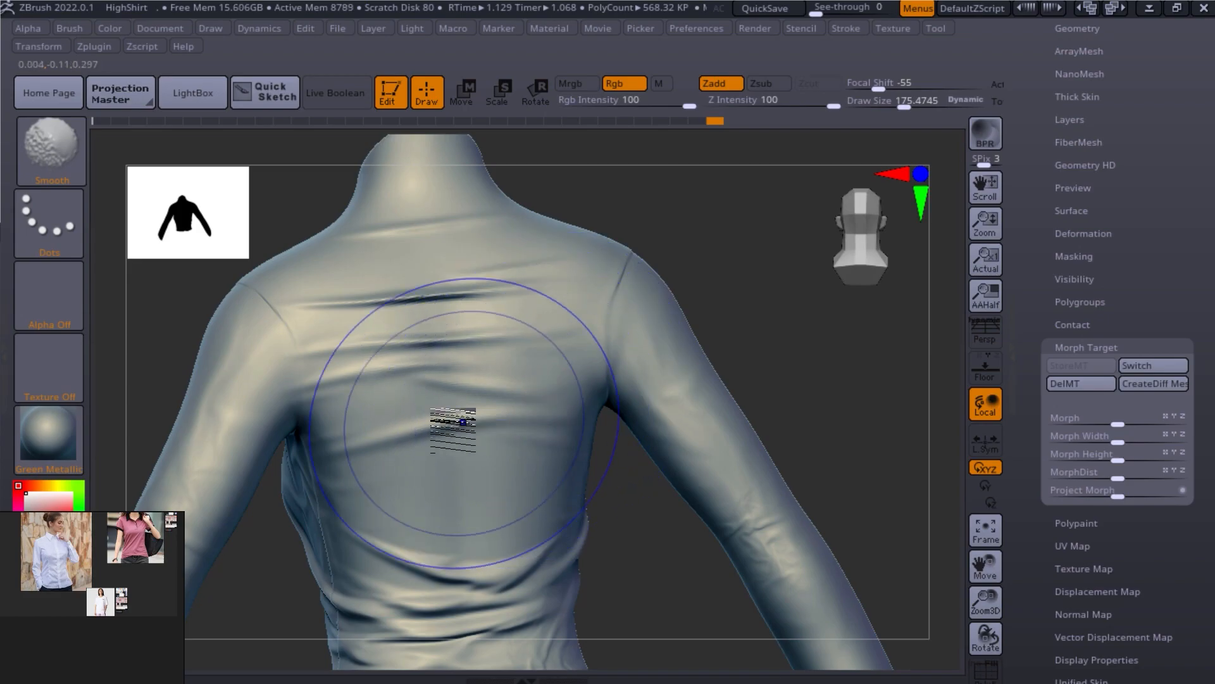
Step: Select the Morph brush and partly fade the wool wrinkles on the upper back
{"action": "key", "text": "b"}
{"action": "key", "text": "m"}
{"action": "left_click", "coordinate": [488, 326]}
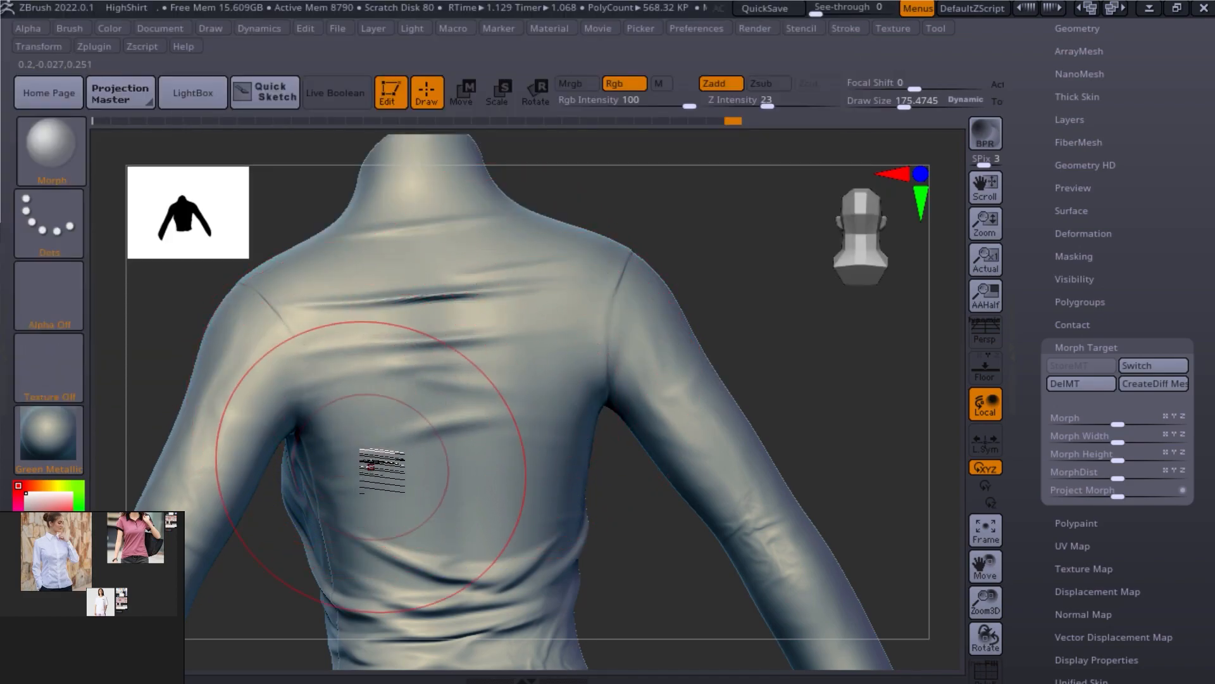
{"action": "left_click_drag", "start_coordinate": [659, 488], "coordinate": [793, 445]}
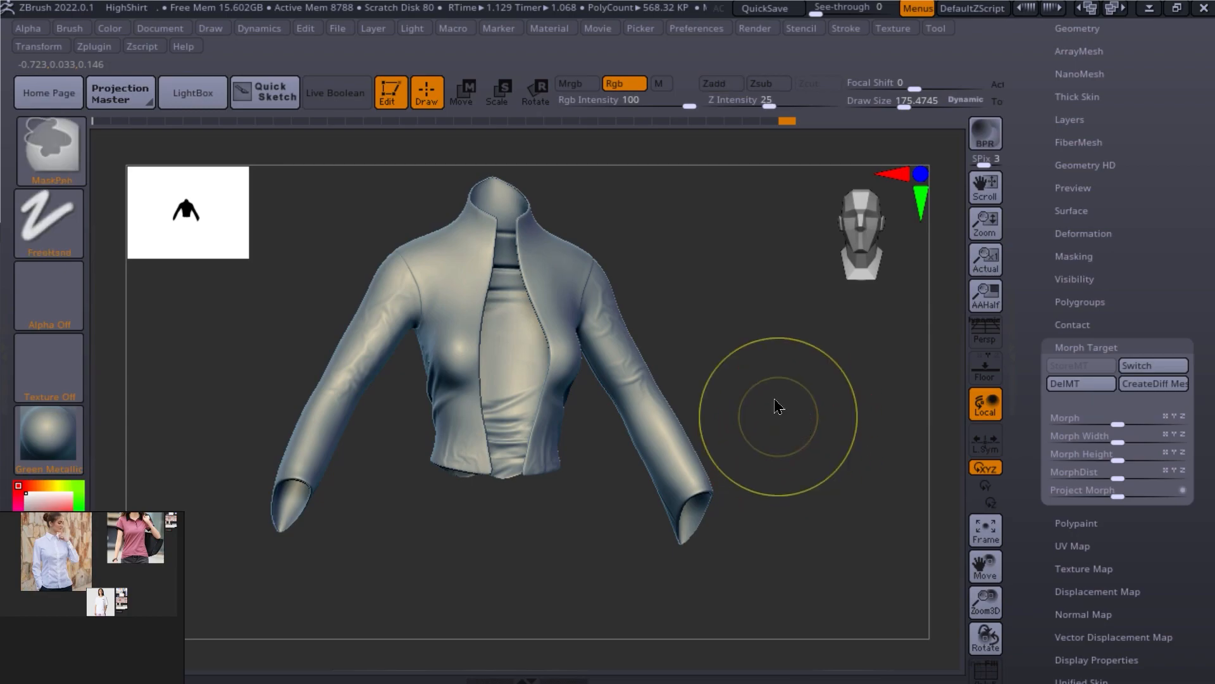
Step: Save the shirt project again, replacing HighShirt.zpr
{"action": "key", "text": "ctrl+s"}
{"action": "key", "text": "Return"}
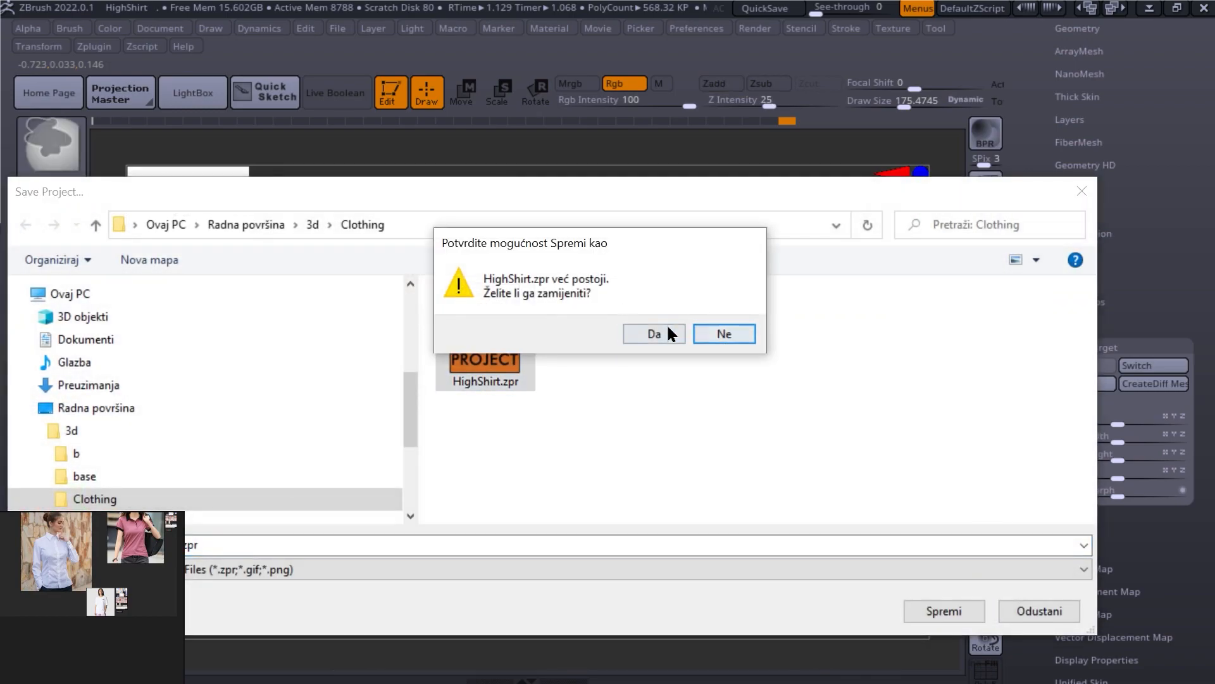
{"action": "left_click", "coordinate": [661, 332]}
Step: Load the 46-Trim_Hardware-02 brush from the zbBRUSHES folder and place its wrinkles around the sleeve's elbow
{"action": "left_click_drag", "start_coordinate": [694, 497], "coordinate": [632, 447]}
{"action": "left_click_drag", "start_coordinate": [625, 310], "coordinate": [761, 448]}
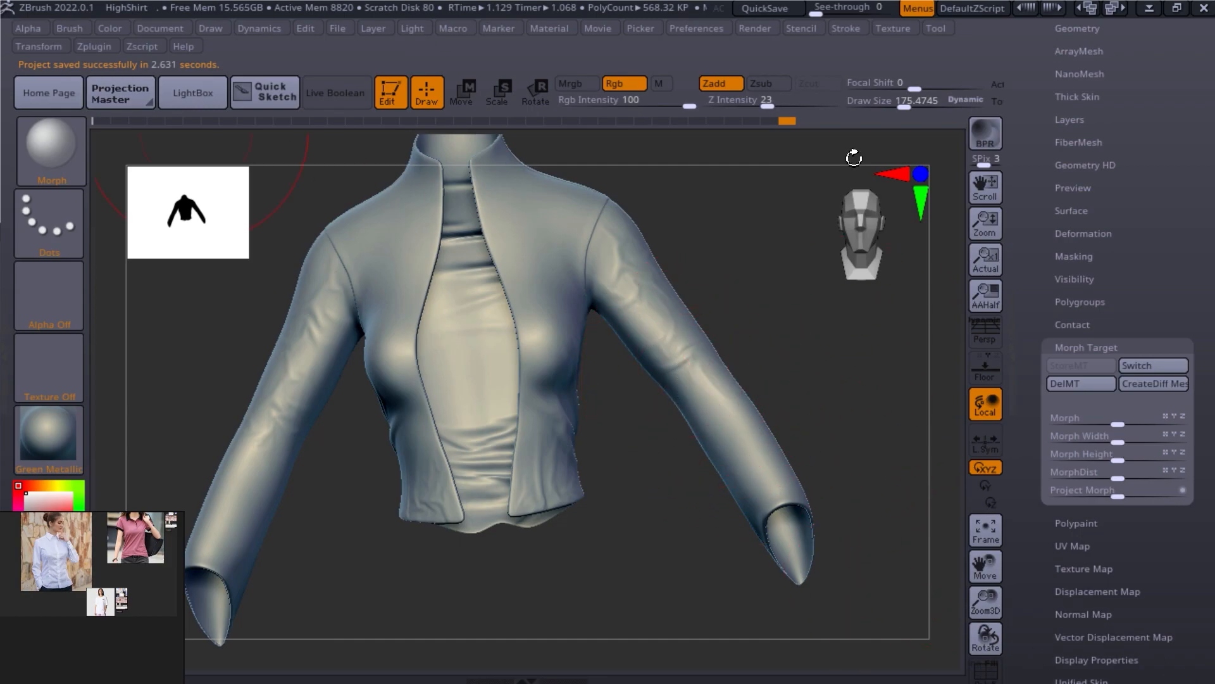
{"action": "key", "text": "alt+Tab"}
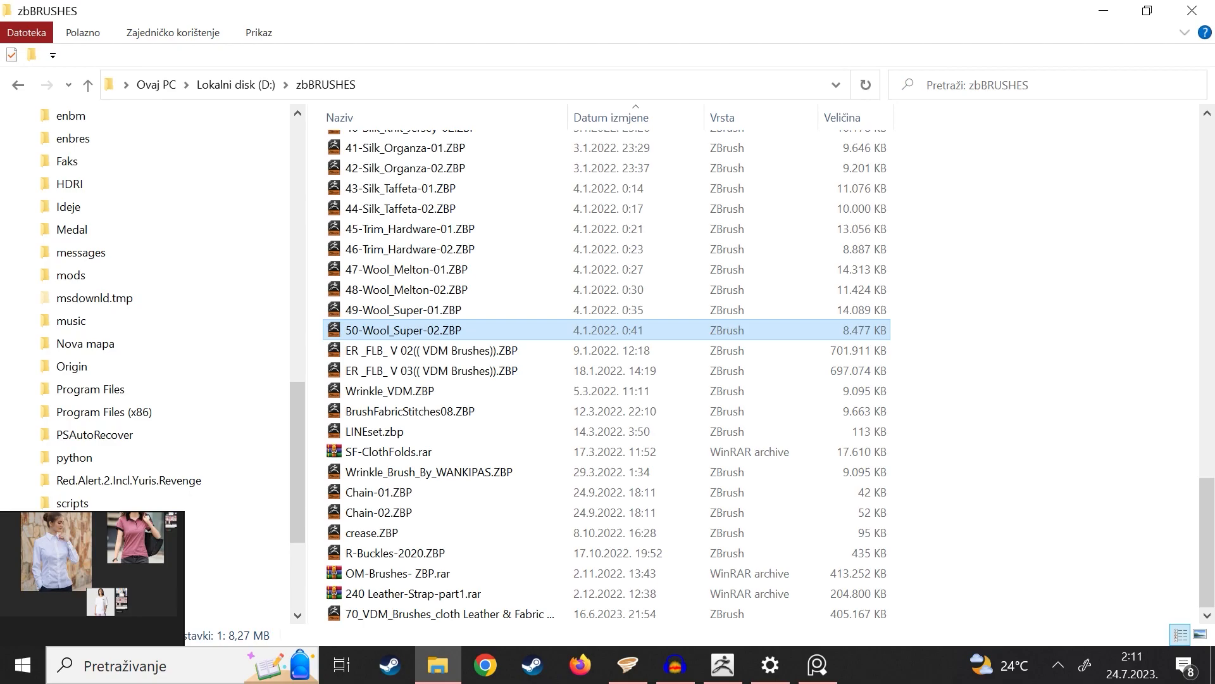
{"action": "double_click", "coordinate": [484, 248]}
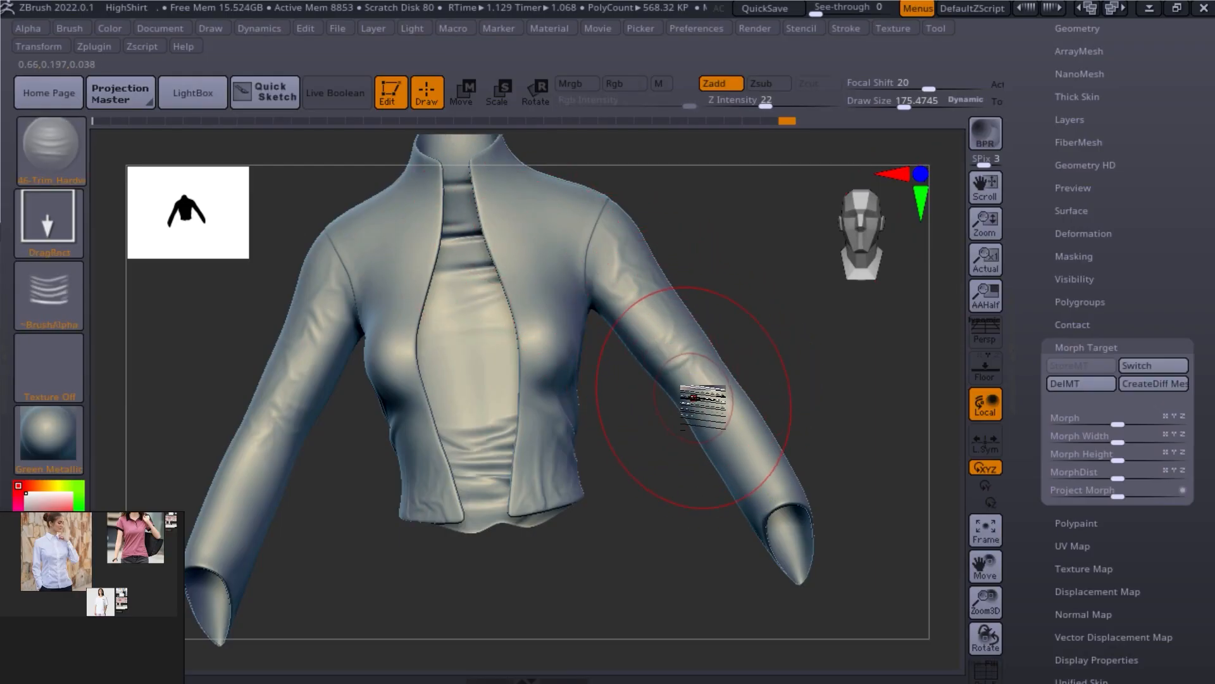
{"action": "right_click_drag", "start_coordinate": [705, 397], "coordinate": [607, 392]}
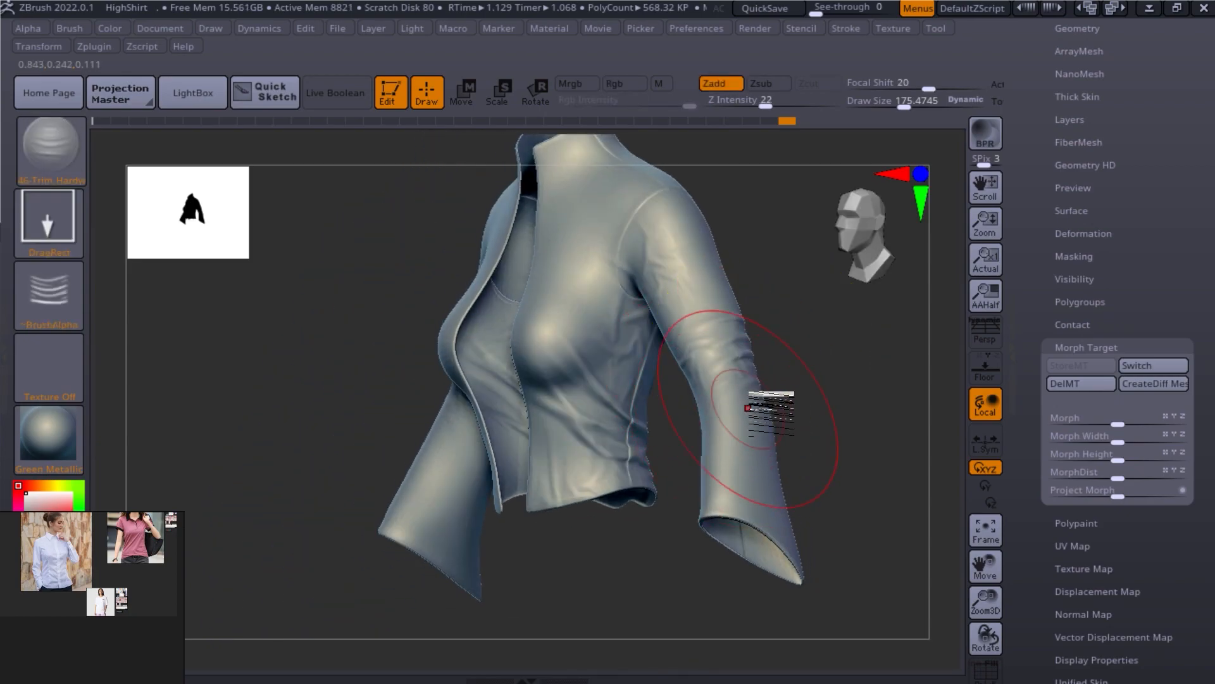
{"action": "right_click_drag", "start_coordinate": [760, 408], "coordinate": [658, 417]}
{"action": "right_click_drag", "start_coordinate": [781, 469], "coordinate": [779, 523]}
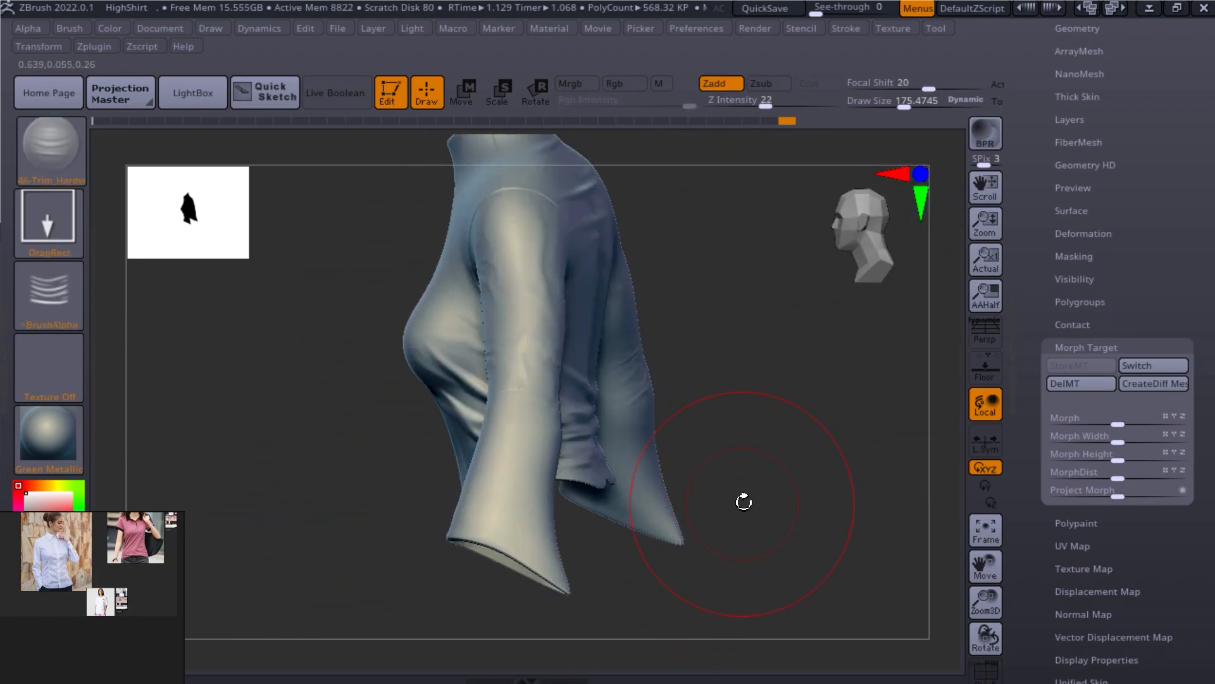
Step: Set the draw size to about 135 and smooth the wrinkles around the sleeve's elbow
{"action": "mouse_move", "coordinate": [859, 470]}
{"action": "right_mouse_down", "text": "ctrl"}
{"action": "mouse_move", "coordinate": [884, 530]}
{"action": "mouse_move", "coordinate": [909, 535]}
{"action": "right_mouse_up", "text": "ctrl"}
{"action": "key", "text": "s"}
{"action": "left_click_drag", "start_coordinate": [543, 462], "coordinate": [532, 462]}
{"action": "key", "text": "shift"}
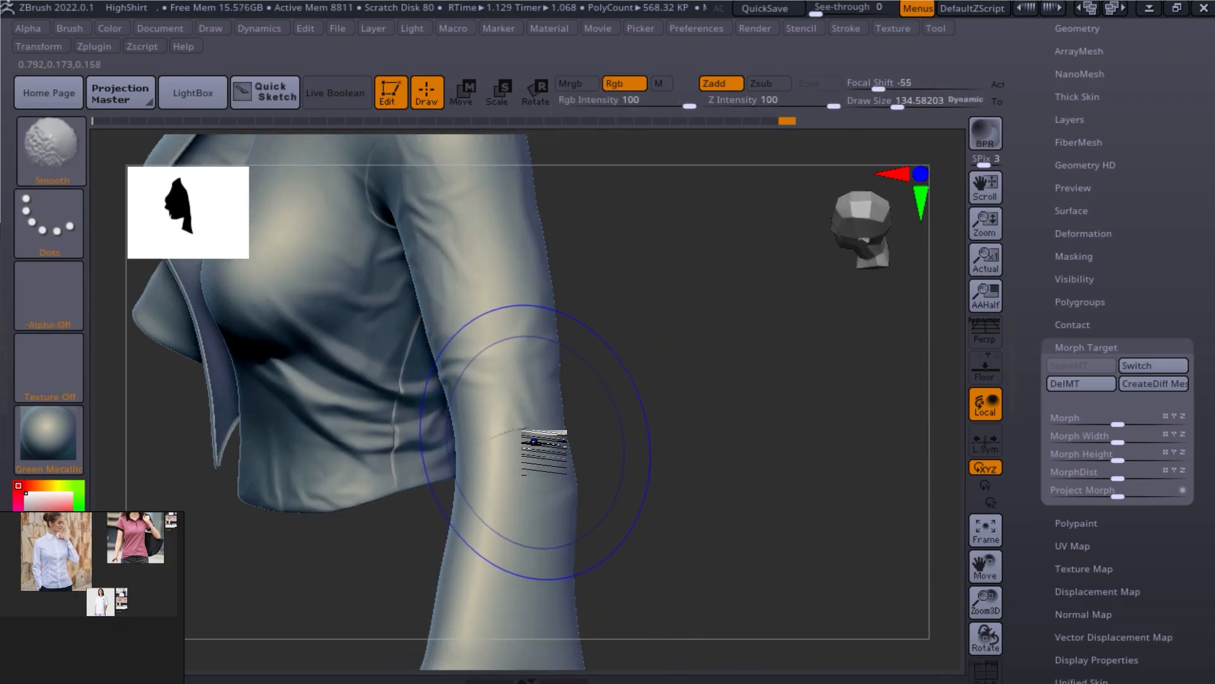
{"action": "mouse_move", "coordinate": [542, 447]}
{"action": "right_mouse_down"}
{"action": "mouse_move", "coordinate": [636, 415]}
{"action": "mouse_move", "coordinate": [675, 493]}
{"action": "right_mouse_up"}
Step: Reduce the draw size to about 42 and smooth along the underside seam of the sleeve
{"action": "mouse_move", "coordinate": [676, 554]}
{"action": "right_mouse_down", "text": "ctrl"}
{"action": "mouse_move", "coordinate": [651, 528]}
{"action": "mouse_move", "coordinate": [684, 545]}
{"action": "mouse_move", "coordinate": [692, 585]}
{"action": "right_mouse_up", "text": "ctrl"}
{"action": "mouse_move", "coordinate": [692, 586]}
{"action": "right_mouse_down", "text": "ctrl"}
{"action": "mouse_move", "coordinate": [700, 665]}
{"action": "mouse_move", "coordinate": [653, 481]}
{"action": "mouse_move", "coordinate": [663, 526]}
{"action": "mouse_move", "coordinate": [681, 524]}
{"action": "mouse_move", "coordinate": [679, 570]}
{"action": "mouse_move", "coordinate": [838, 509]}
{"action": "mouse_move", "coordinate": [773, 456]}
{"action": "mouse_move", "coordinate": [732, 396]}
{"action": "mouse_move", "coordinate": [795, 393]}
{"action": "mouse_move", "coordinate": [858, 493]}
{"action": "mouse_move", "coordinate": [772, 443]}
{"action": "right_mouse_up", "text": "ctrl"}
{"action": "right_click_drag", "start_coordinate": [772, 443], "coordinate": [778, 506], "text": "ctrl"}
{"action": "key", "text": "s"}
{"action": "left_click_drag", "start_coordinate": [597, 456], "coordinate": [592, 456]}
{"action": "key", "text": "s"}
{"action": "mouse_move", "coordinate": [605, 453]}
{"action": "right_mouse_down"}
{"action": "mouse_move", "coordinate": [725, 426]}
{"action": "mouse_move", "coordinate": [632, 445]}
{"action": "right_mouse_up"}
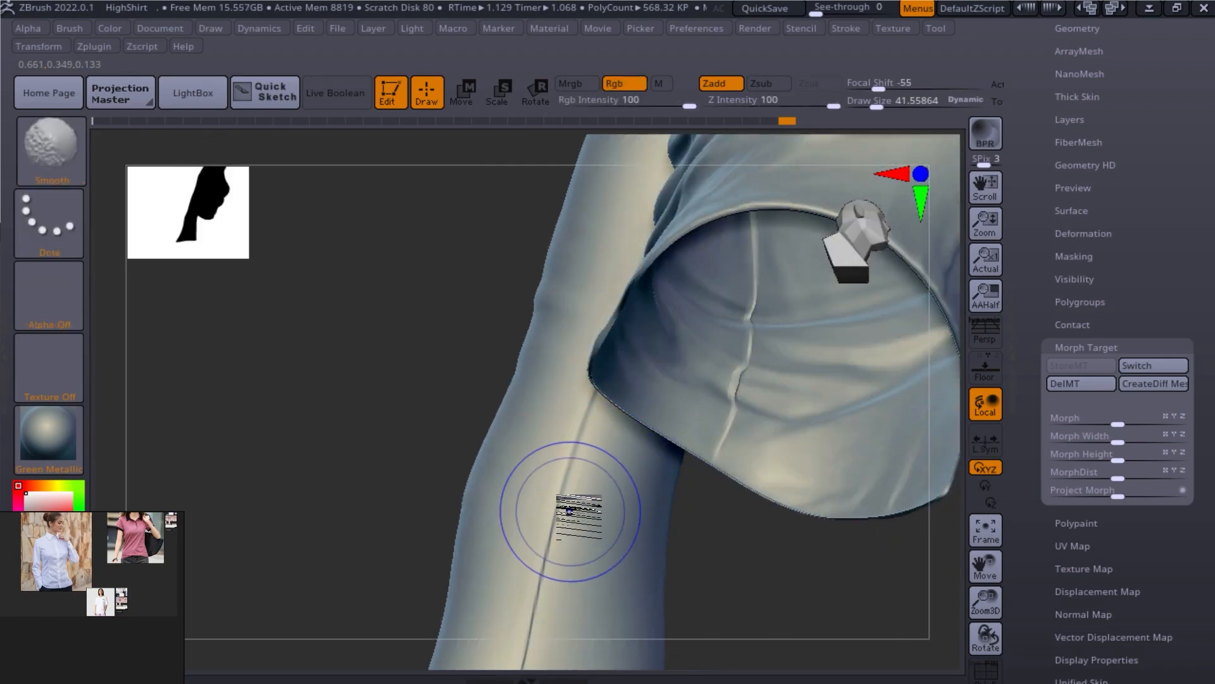
{"action": "mouse_move", "coordinate": [740, 588]}
{"action": "right_mouse_down"}
{"action": "mouse_move", "coordinate": [829, 461]}
{"action": "mouse_move", "coordinate": [902, 573]}
{"action": "mouse_move", "coordinate": [733, 560]}
{"action": "mouse_move", "coordinate": [818, 591]}
{"action": "right_mouse_up"}
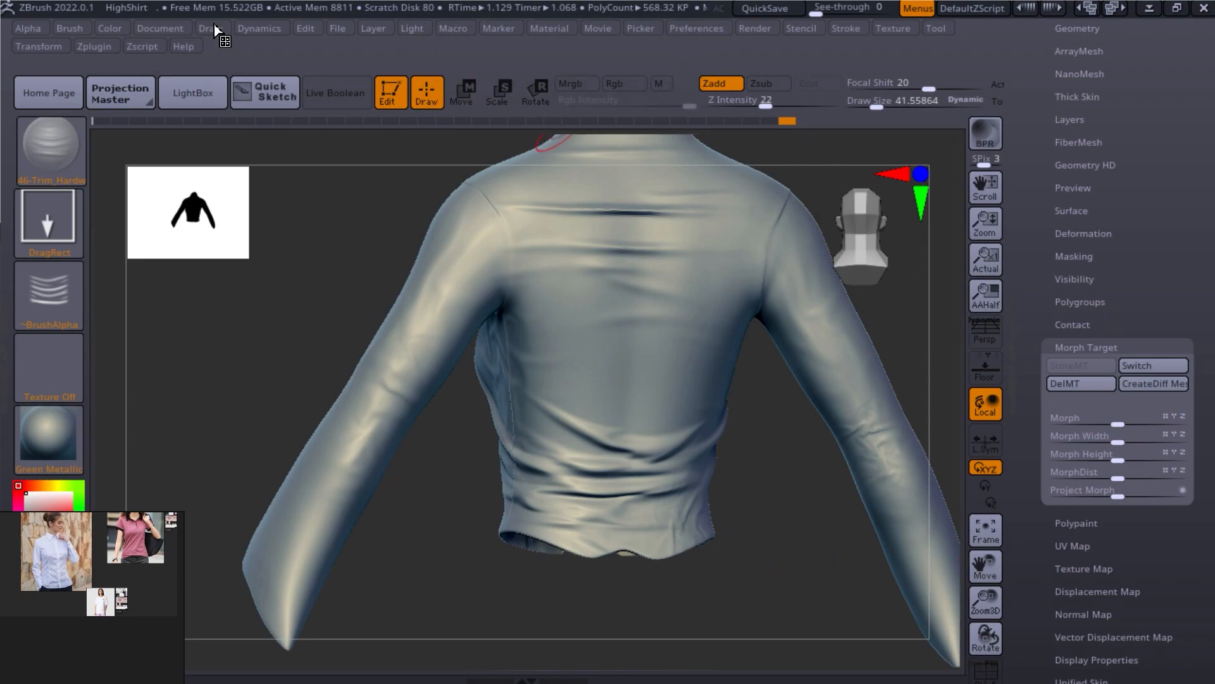
Step: Load the 42-Silk_Organza-02 brush from the zbBRUSHES folder and try its wrinkles on the lower back near the hem
{"action": "key", "text": "alt+Tab"}
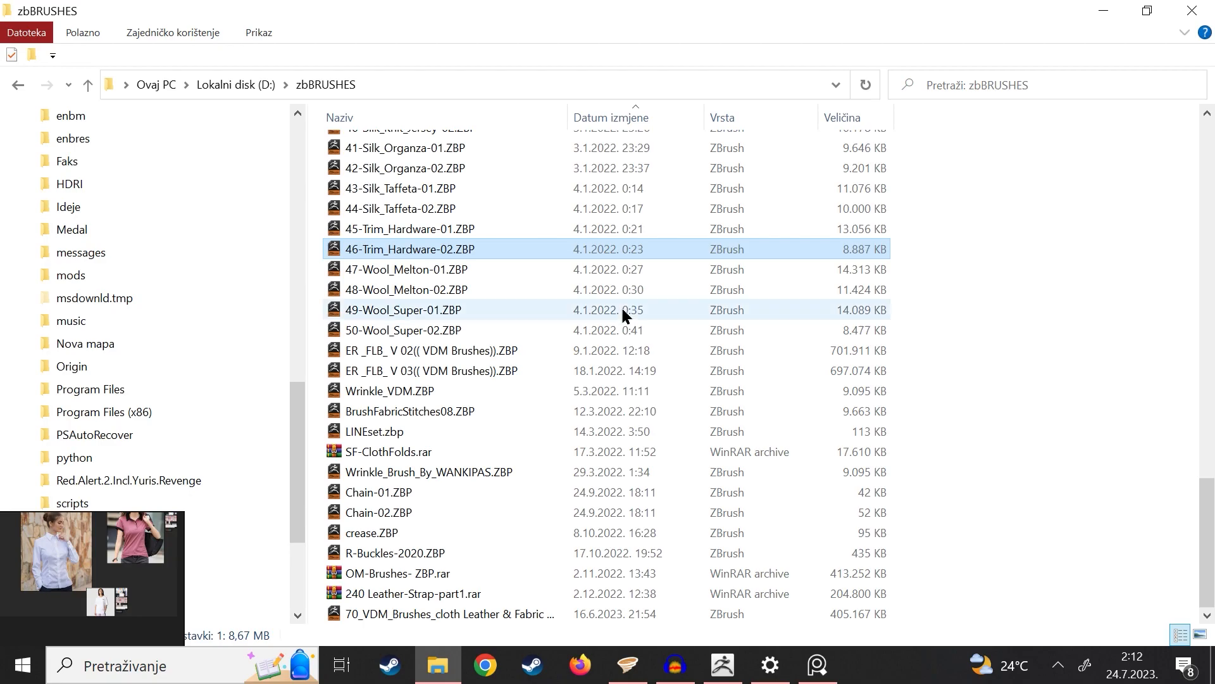
{"action": "double_click", "coordinate": [465, 169]}
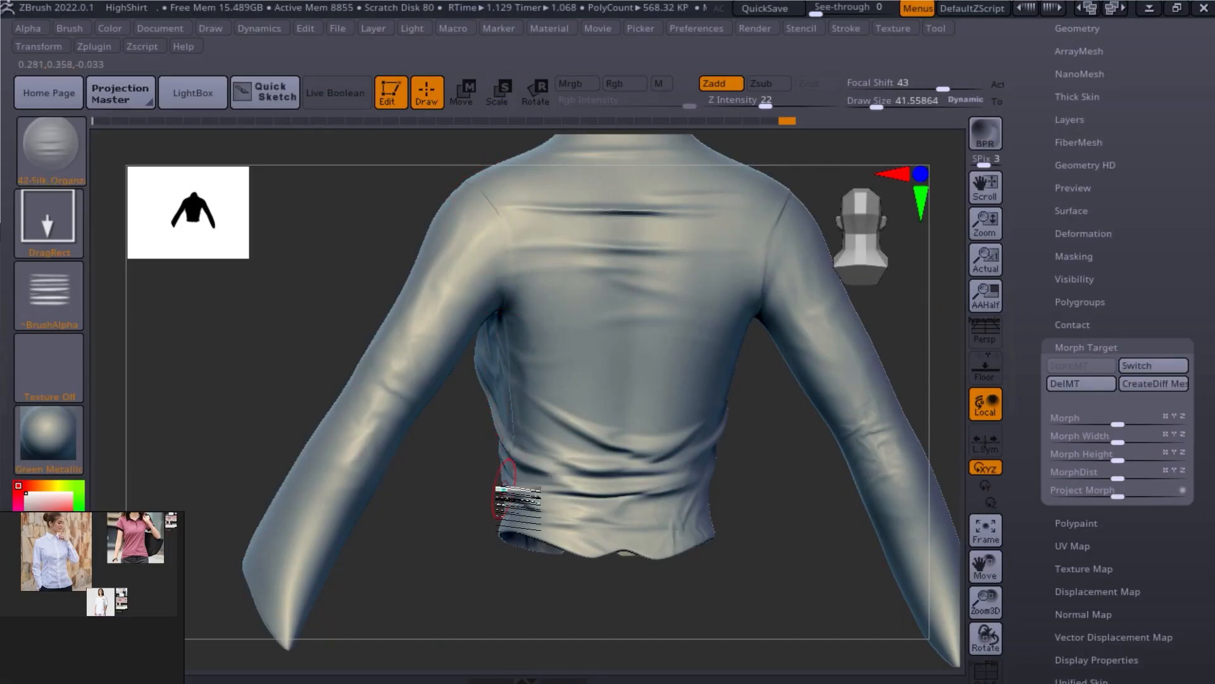
{"action": "mouse_move", "coordinate": [697, 561]}
{"action": "left_mouse_down"}
{"action": "mouse_move", "coordinate": [695, 581]}
{"action": "mouse_move", "coordinate": [676, 551]}
{"action": "left_mouse_up"}
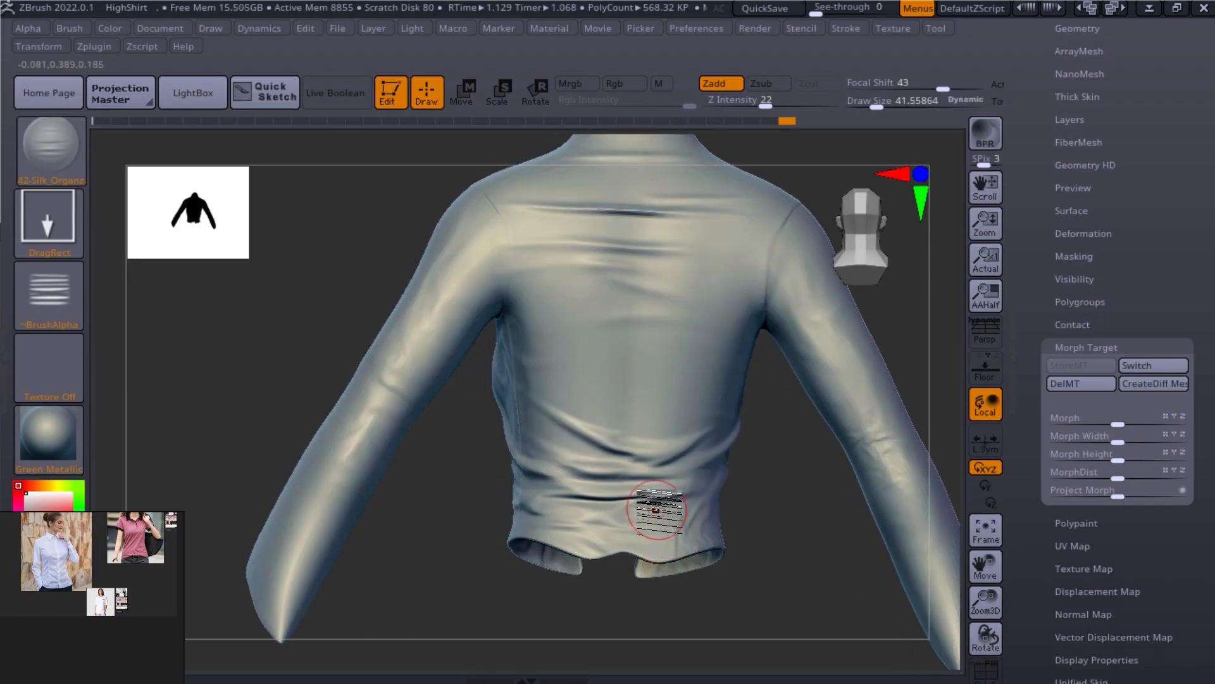
{"action": "left_click_drag", "start_coordinate": [407, 576], "coordinate": [441, 534]}
{"action": "key", "text": "ctrl"}
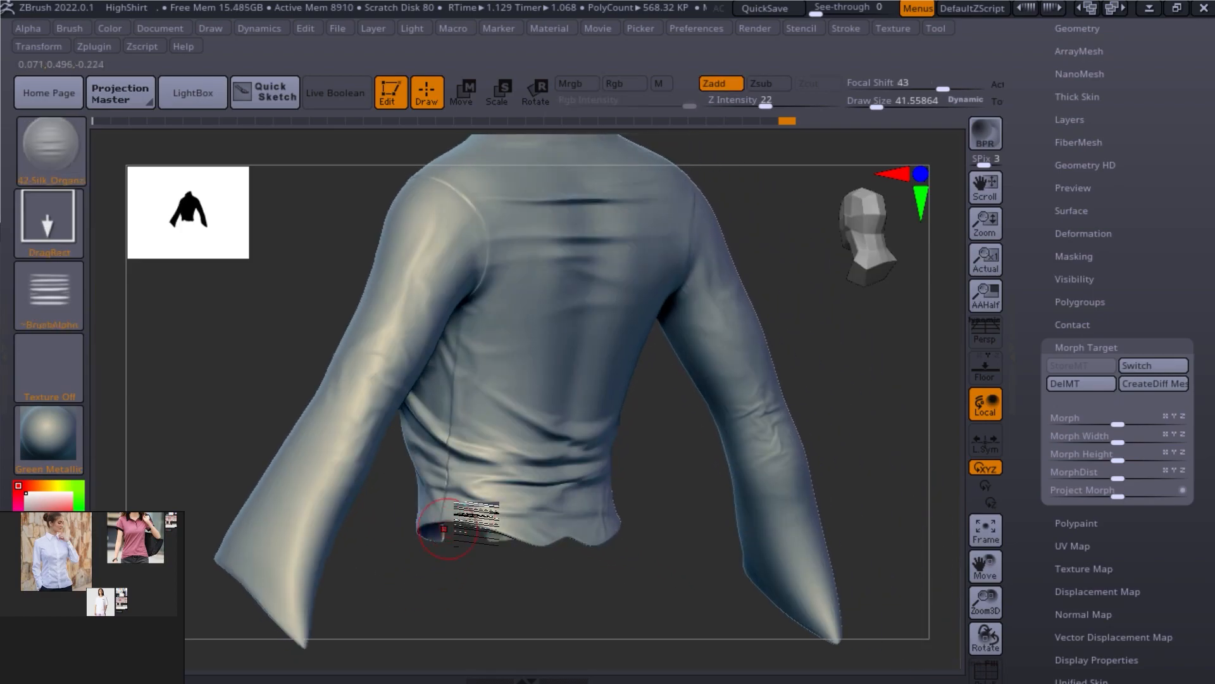
Step: Load the 30-Muslin_Oxford-02 brush from the zbBRUSHES folder and try it with the shirt seen from behind
{"action": "key", "text": "alt+Tab"}
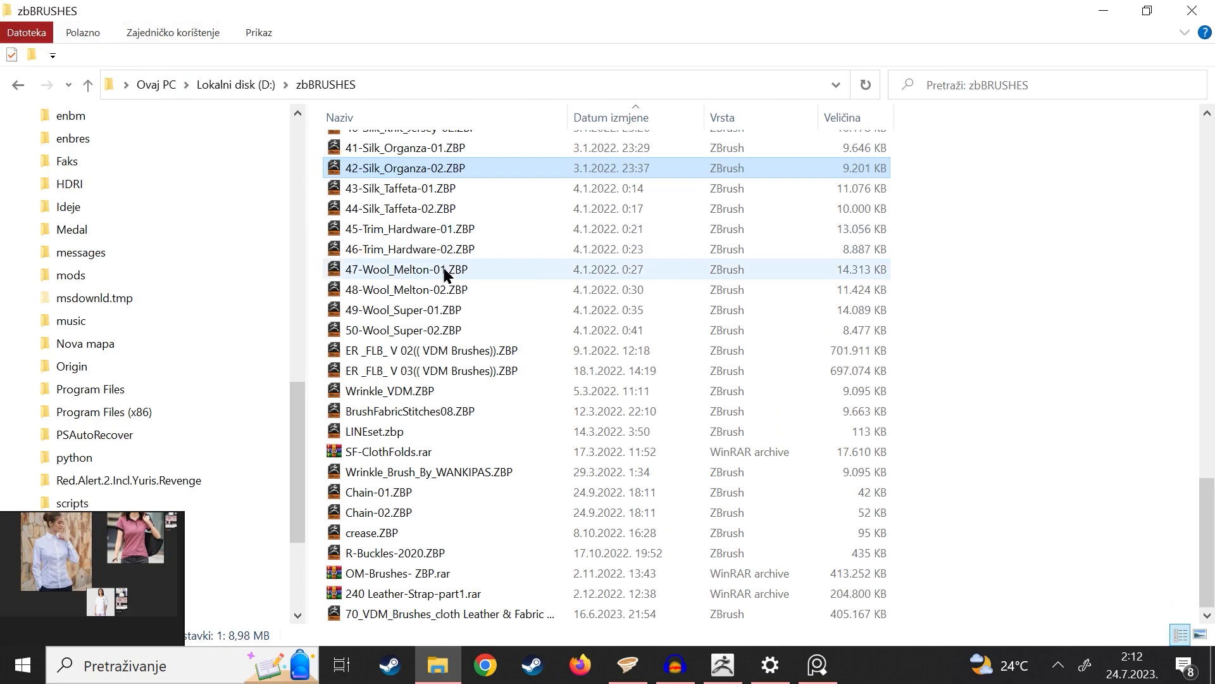
{"action": "scroll", "coordinate": [447, 269], "scroll_direction": "up", "scroll_amount": 6}
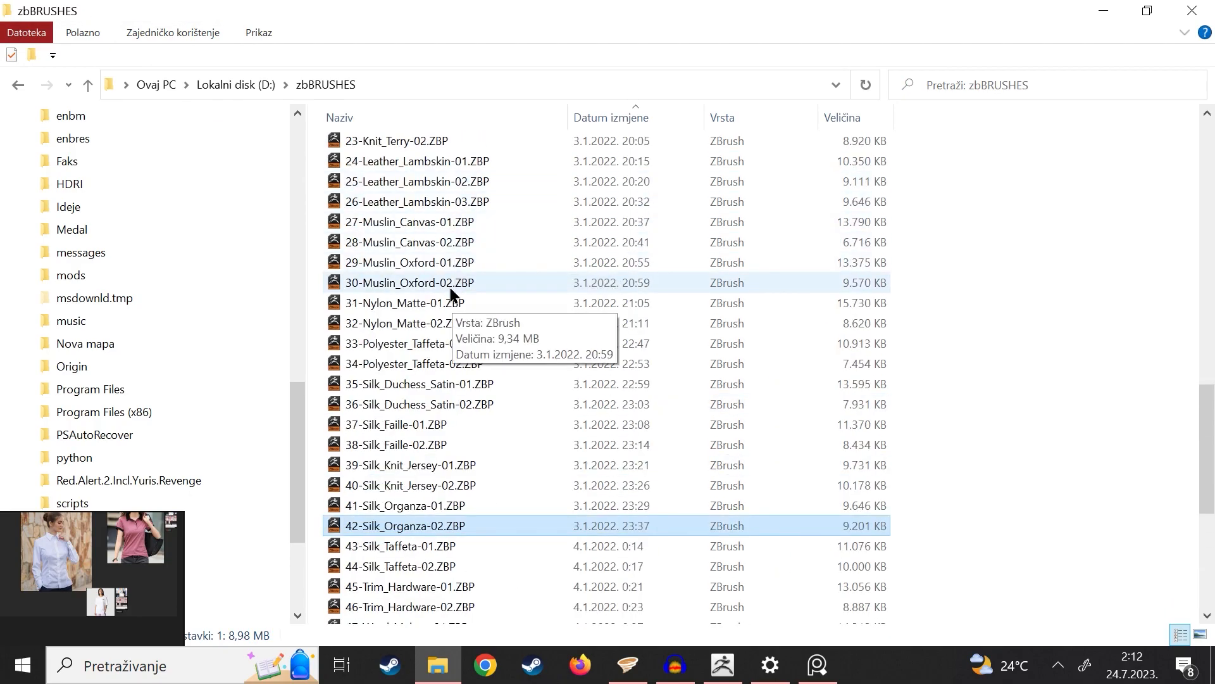
{"action": "double_click", "coordinate": [450, 286]}
{"action": "left_click_drag", "start_coordinate": [382, 556], "coordinate": [482, 611], "text": "shift"}
Step: Load the 29-Muslin_Oxford-01 brush from the zbBRUSHES folder and place its branching wrinkles on the back of the sleeves around the elbows
{"action": "key", "text": "alt+Tab"}
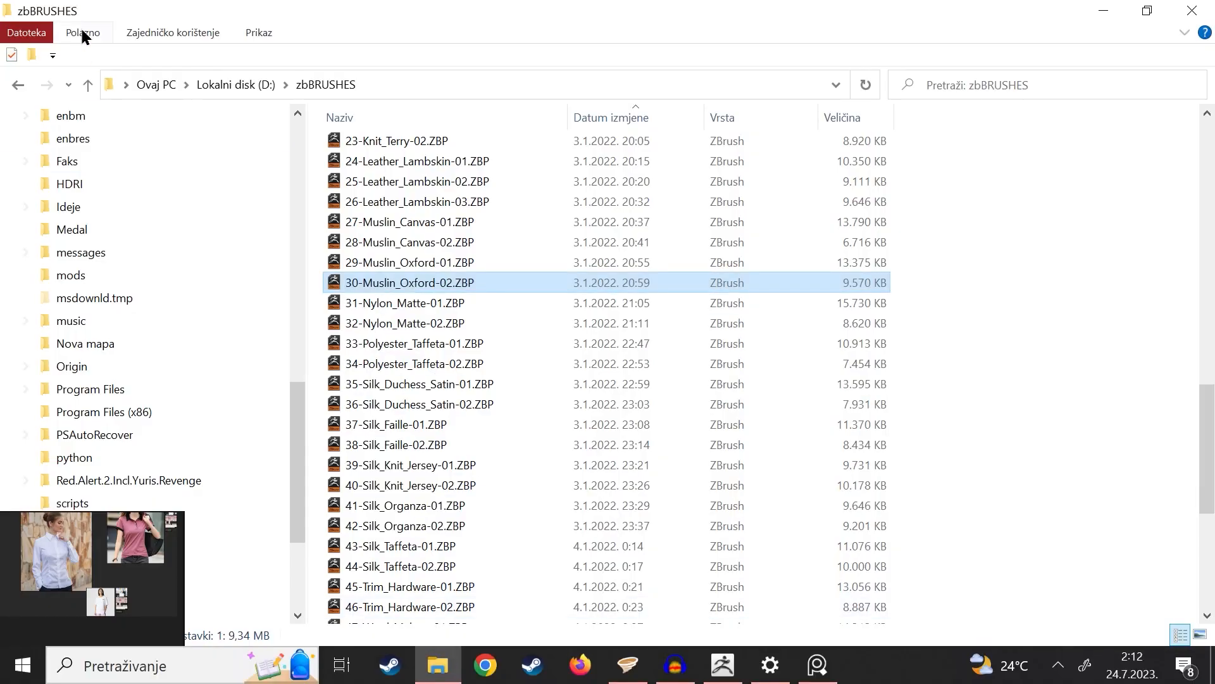
{"action": "double_click", "coordinate": [447, 262]}
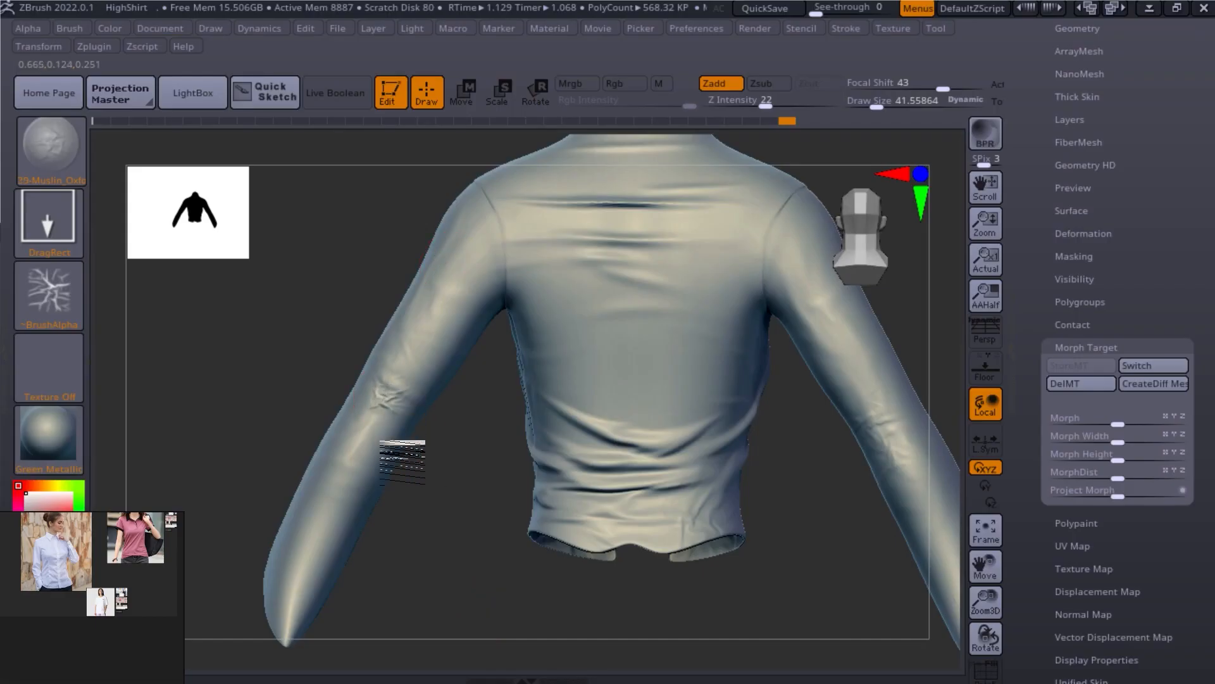
{"action": "mouse_move", "coordinate": [469, 535]}
{"action": "left_mouse_down"}
{"action": "mouse_move", "coordinate": [483, 589]}
{"action": "mouse_move", "coordinate": [654, 529]}
{"action": "mouse_move", "coordinate": [460, 456]}
{"action": "left_mouse_up"}
{"action": "mouse_move", "coordinate": [814, 542]}
{"action": "left_mouse_down"}
{"action": "mouse_move", "coordinate": [828, 402]}
{"action": "mouse_move", "coordinate": [754, 420]}
{"action": "left_mouse_up"}
{"action": "left_click_drag", "start_coordinate": [787, 490], "coordinate": [788, 537]}
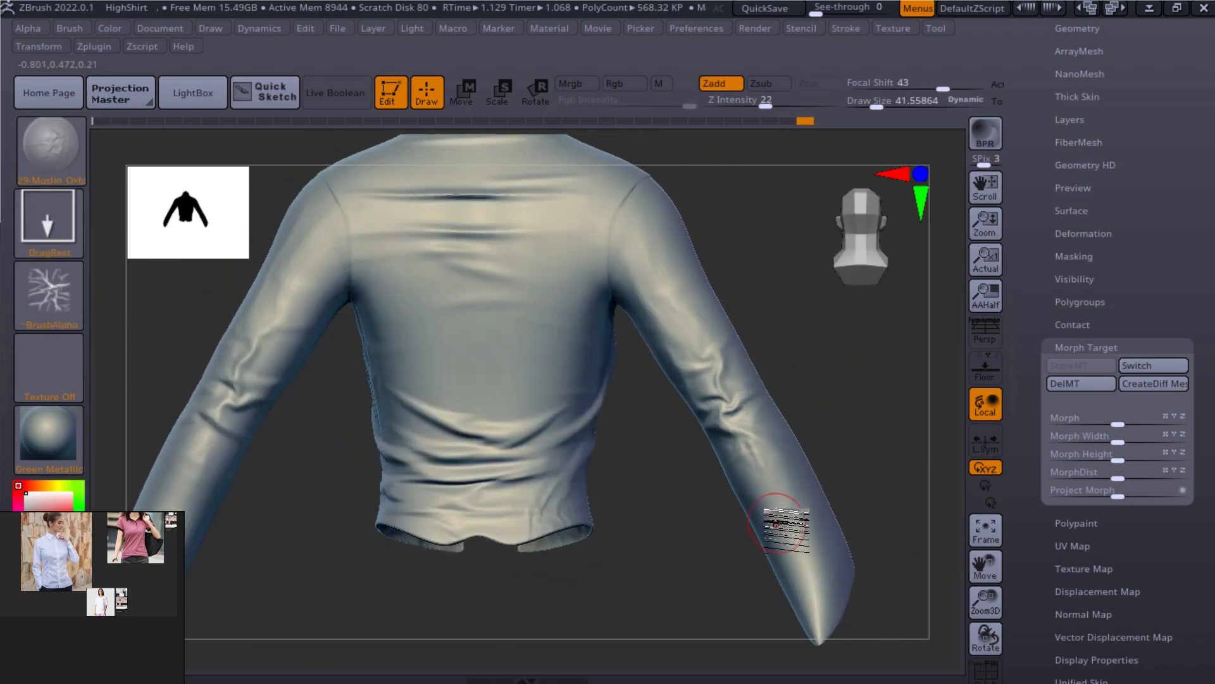
Step: Save the shirt project with its new elbow wrinkles over the existing HighShirt.zpr
{"action": "left_click_drag", "start_coordinate": [725, 567], "coordinate": [525, 594]}
{"action": "key", "text": "ctrl+s"}
{"action": "double_click", "coordinate": [514, 355]}
{"action": "left_click", "coordinate": [663, 320]}
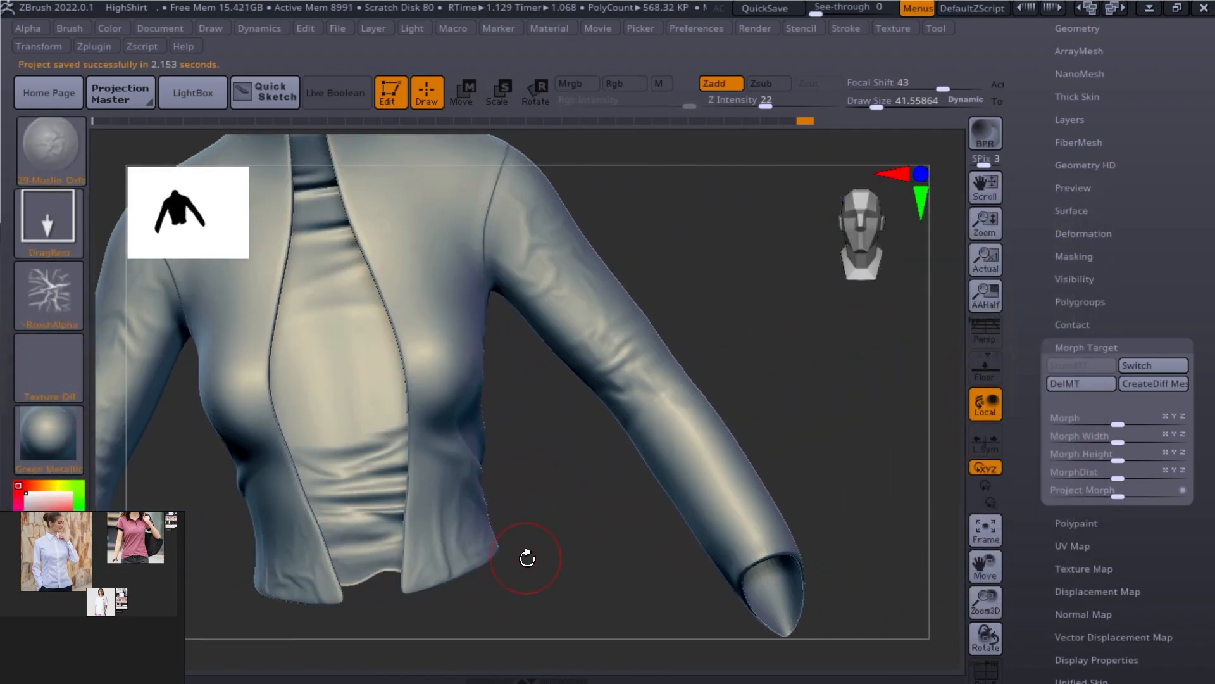
Step: Load the 36-Silk_Duchess_Satin-02 brush from the zbBRUSHES folder and place its folds across the front of the sleeve at the elbow
{"action": "key", "text": "alt+Tab"}
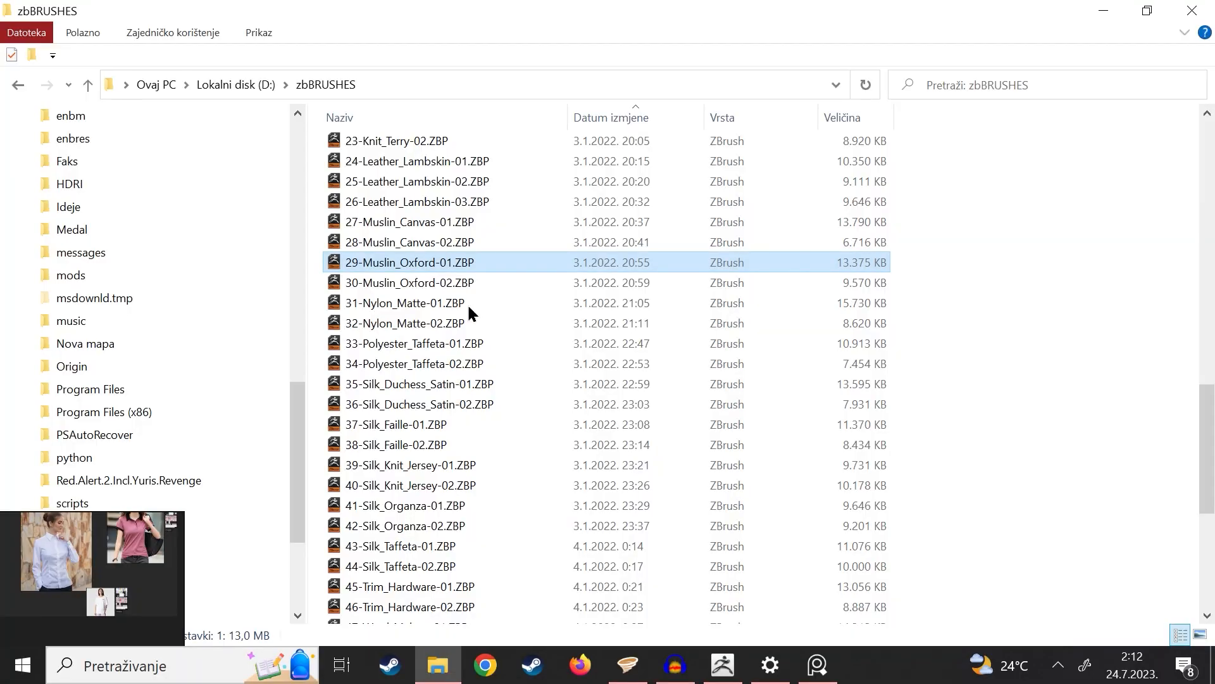
{"action": "double_click", "coordinate": [492, 402]}
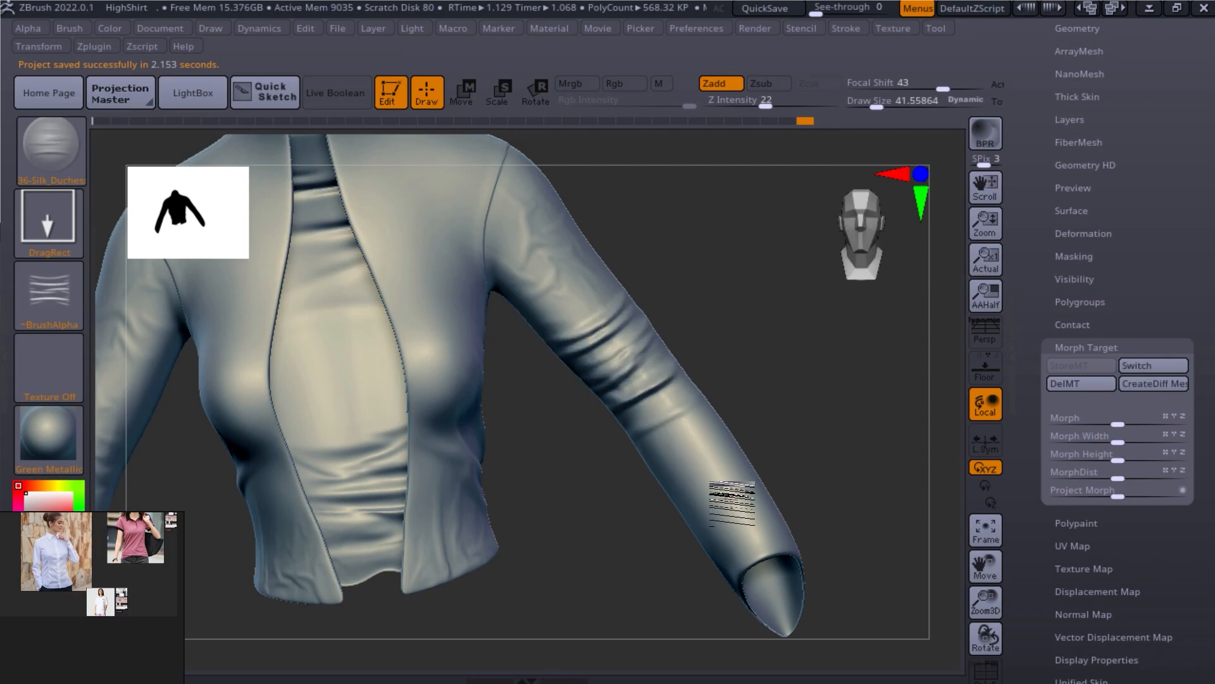
{"action": "key", "text": "f"}
{"action": "mouse_move", "coordinate": [754, 405]}
{"action": "right_mouse_down", "text": "ctrl"}
{"action": "mouse_move", "coordinate": [744, 453]}
{"action": "mouse_move", "coordinate": [708, 371]}
{"action": "right_mouse_up", "text": "ctrl"}
{"action": "right_click_drag", "start_coordinate": [762, 411], "coordinate": [781, 420]}
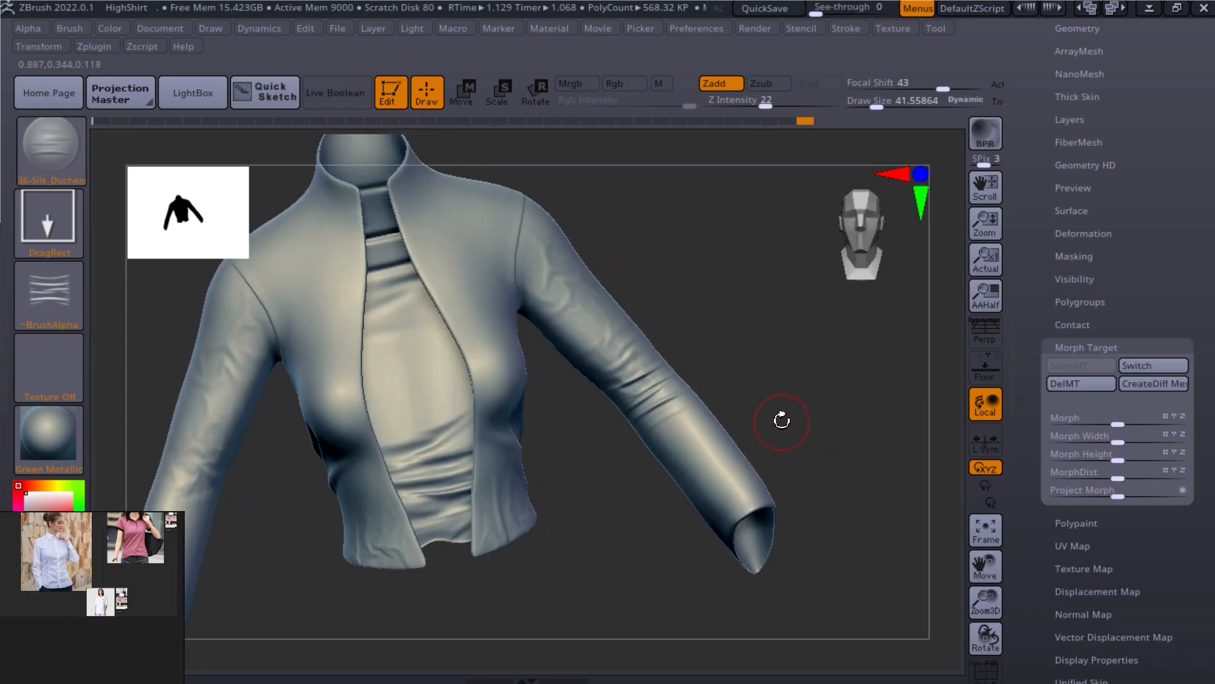